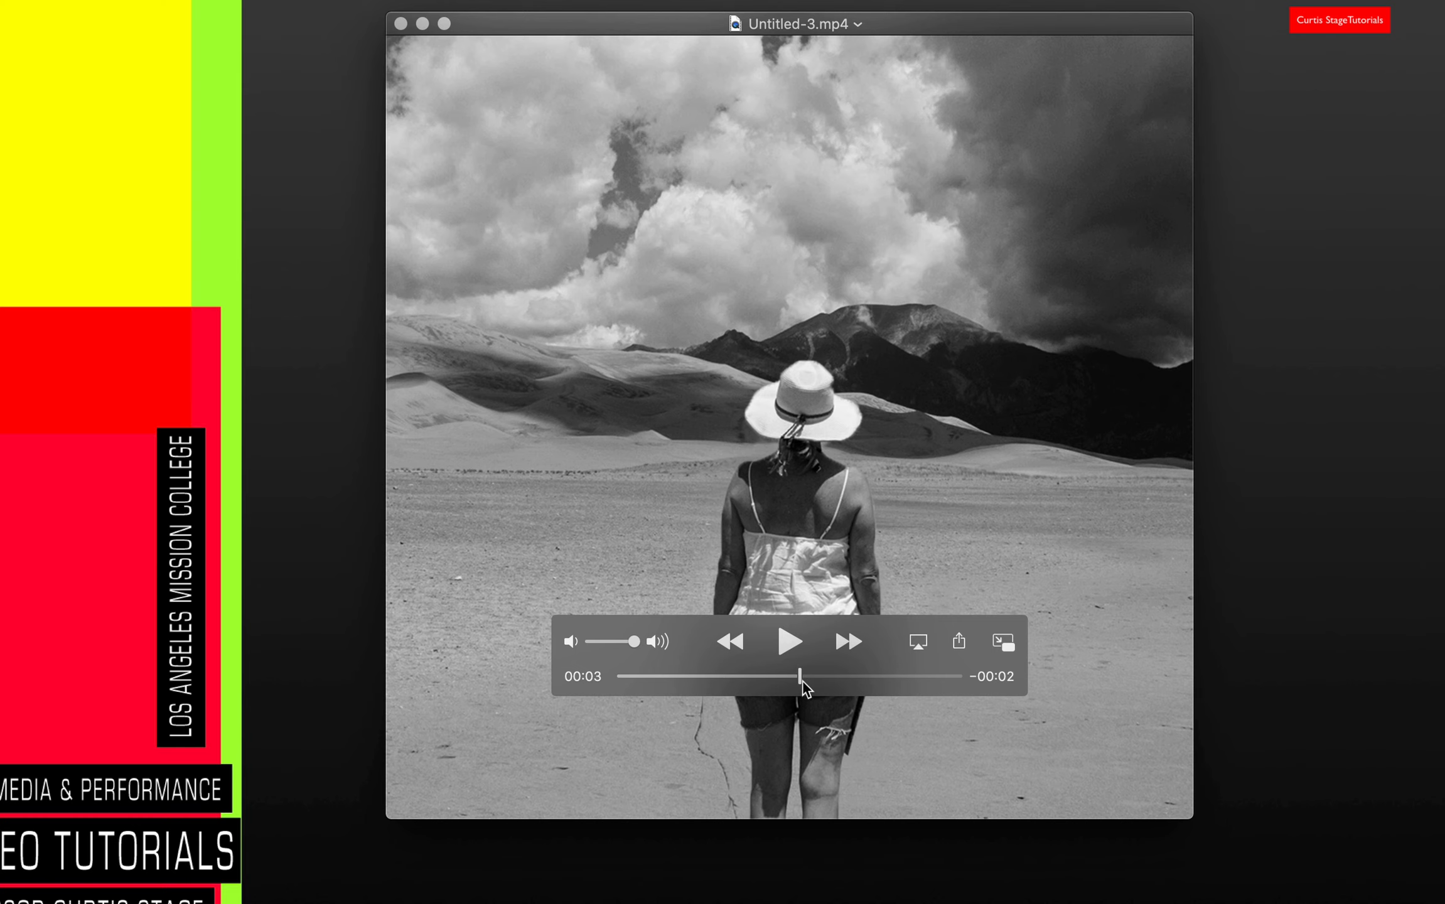
Preview the finished animation video Untitled-3.mp4 and the source photo Demo-Animation-1.jpg, closing each after viewing.
drag(803, 676, 946, 684)
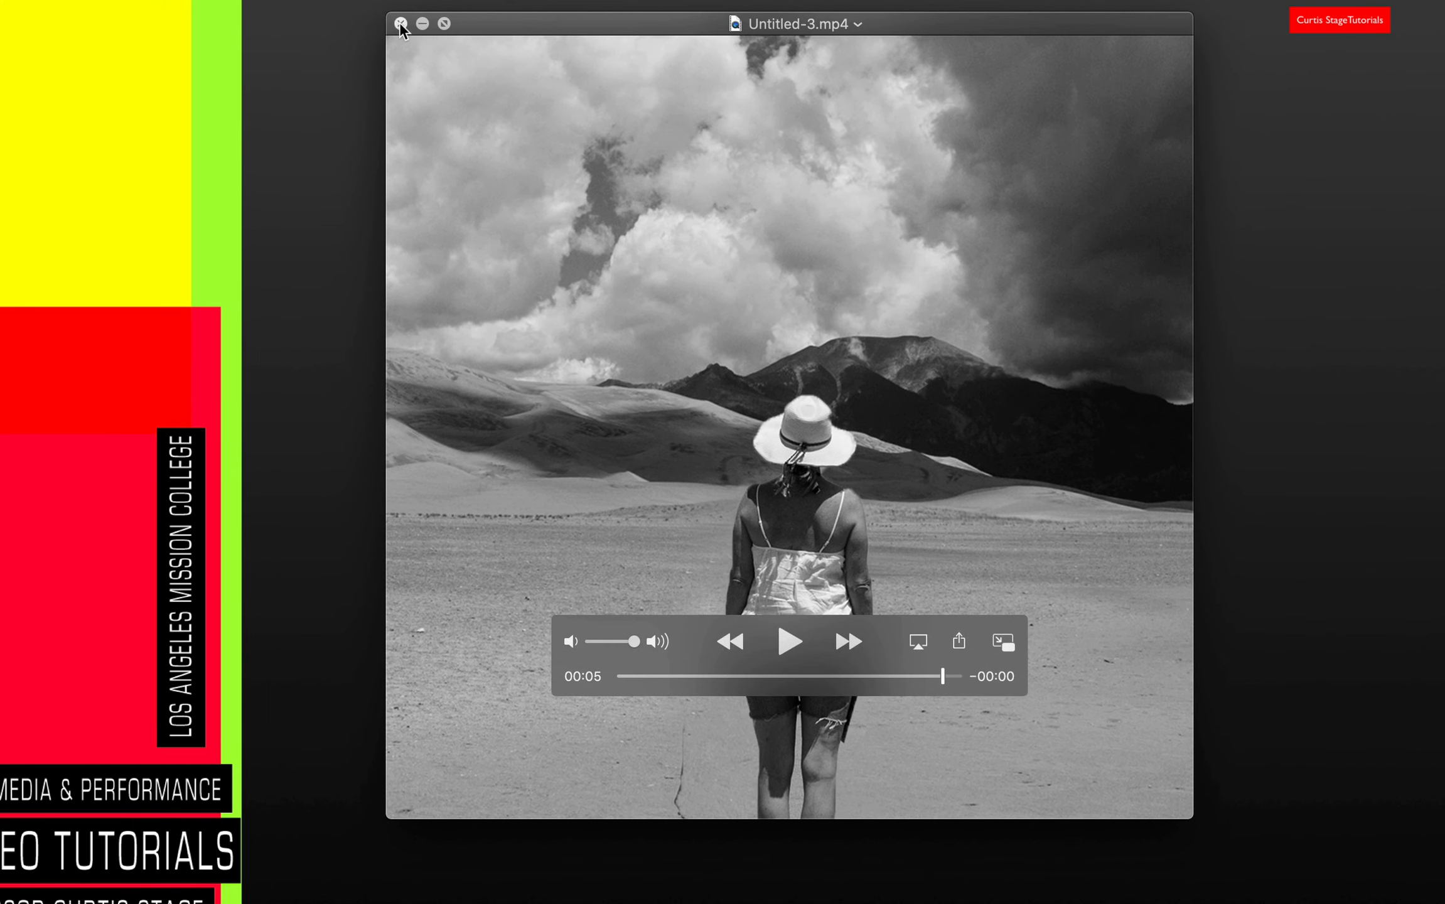
click(401, 24)
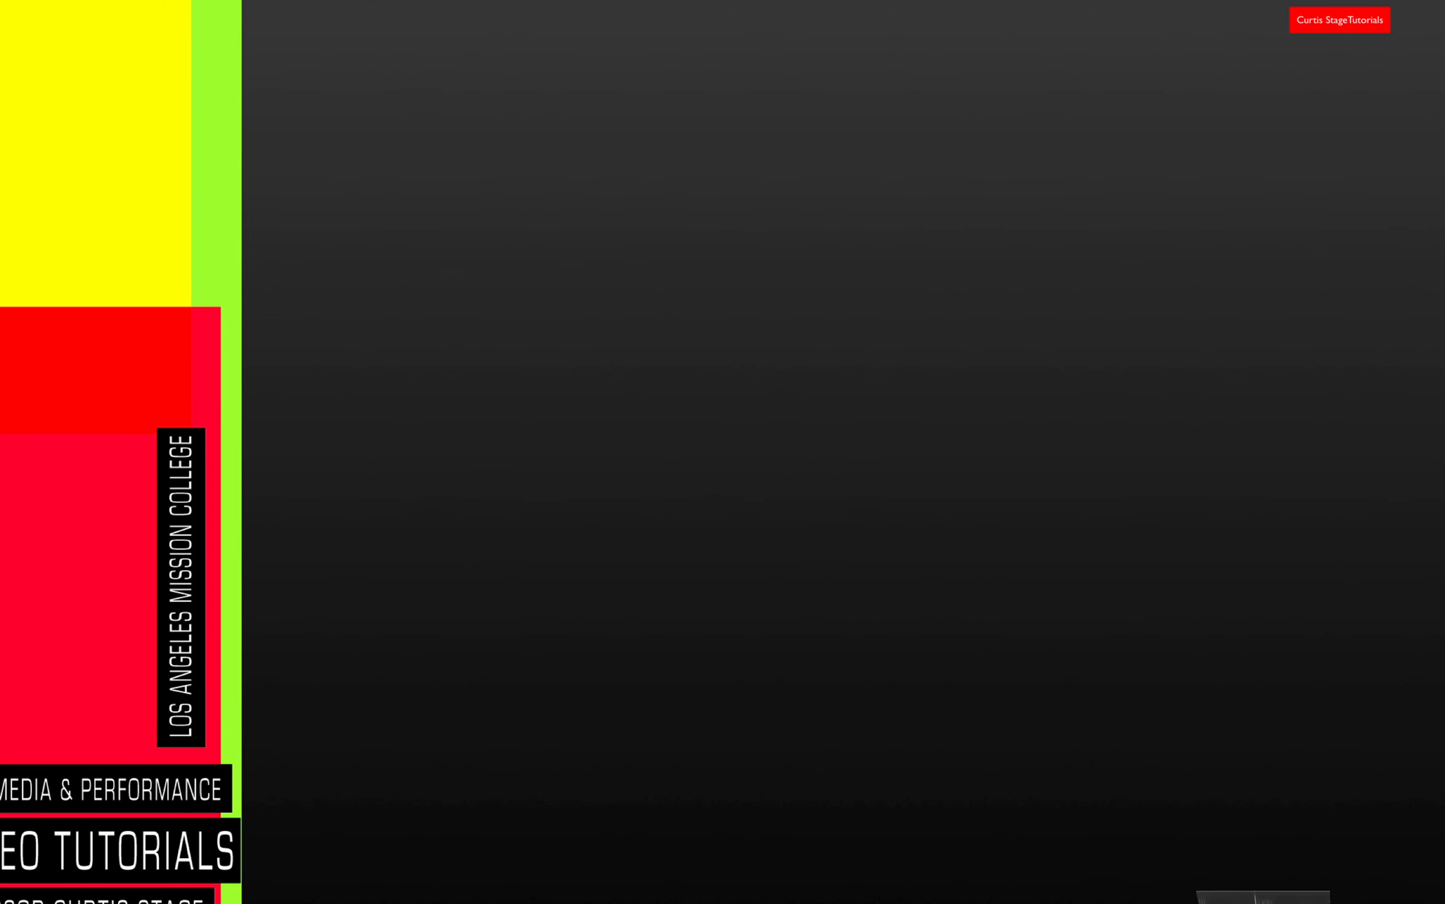
click(1265, 901)
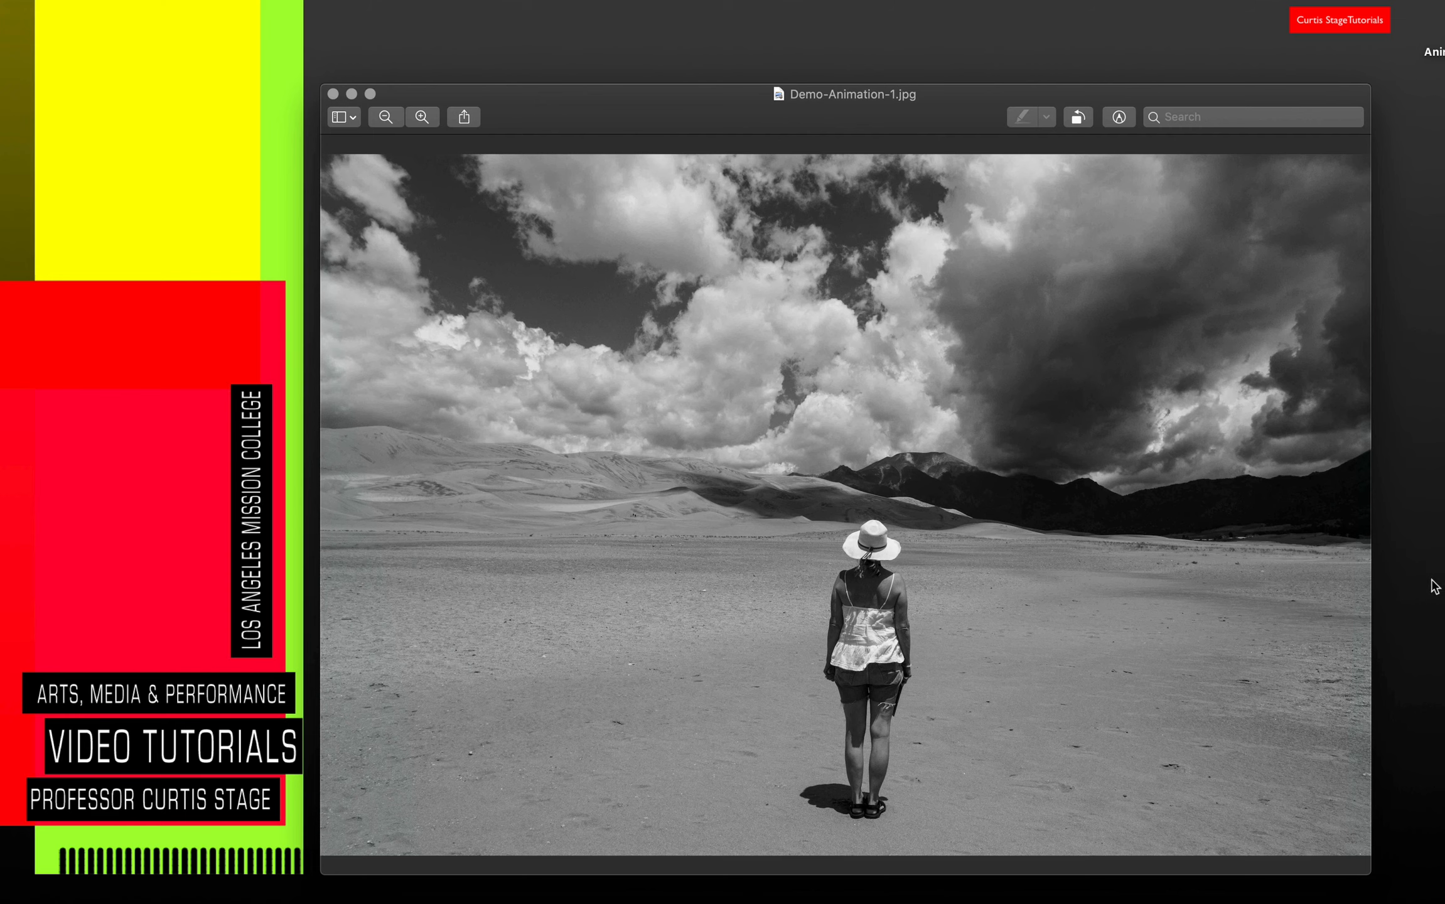
click(334, 93)
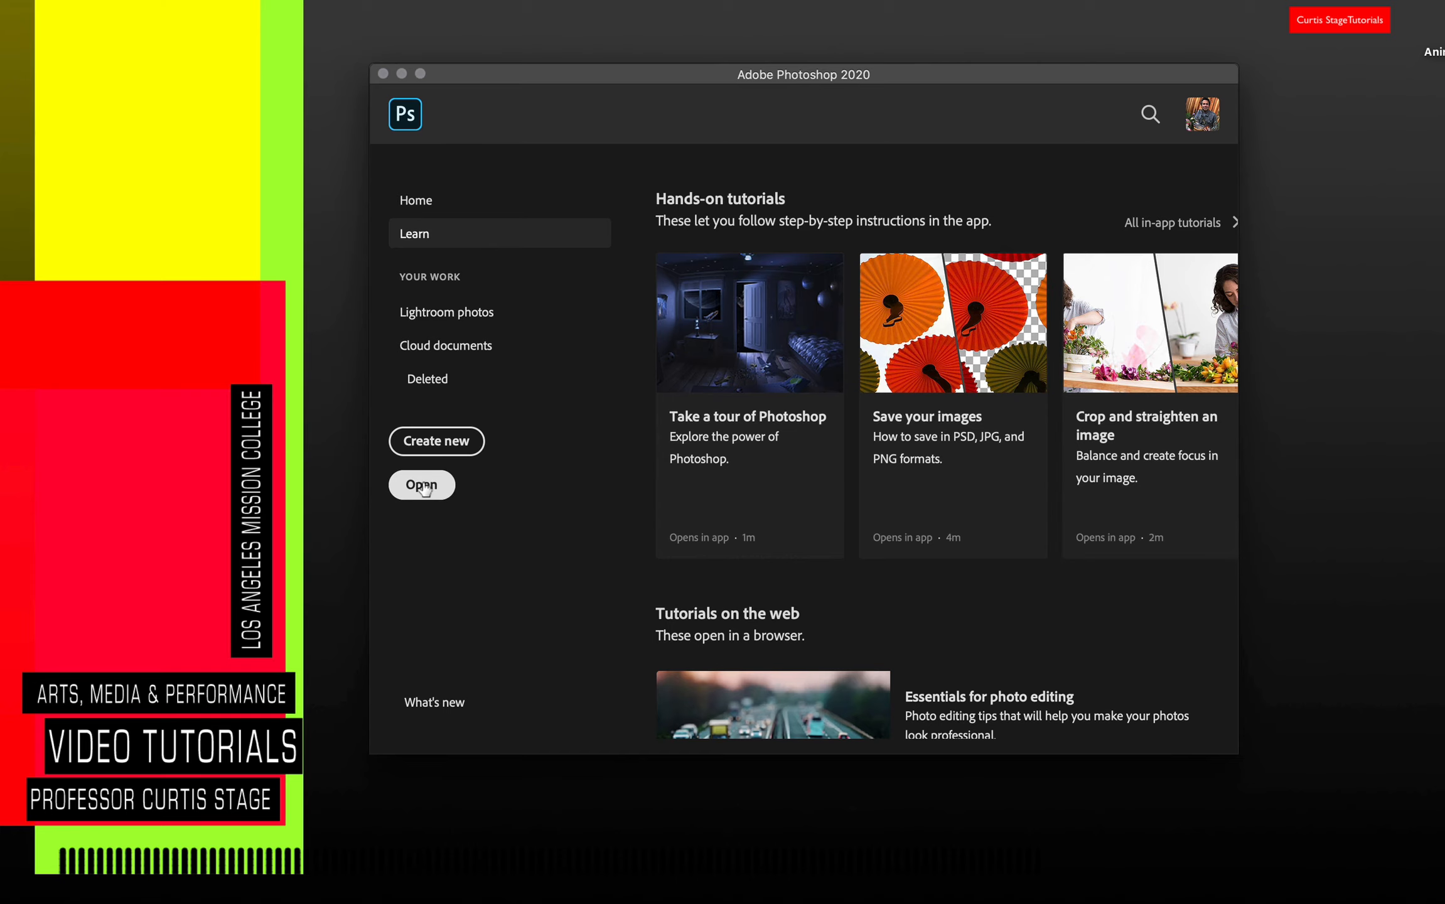
Create a new 1080 x 1080 px document at 72 ppi in Photoshop and enlarge the application window.
click(436, 444)
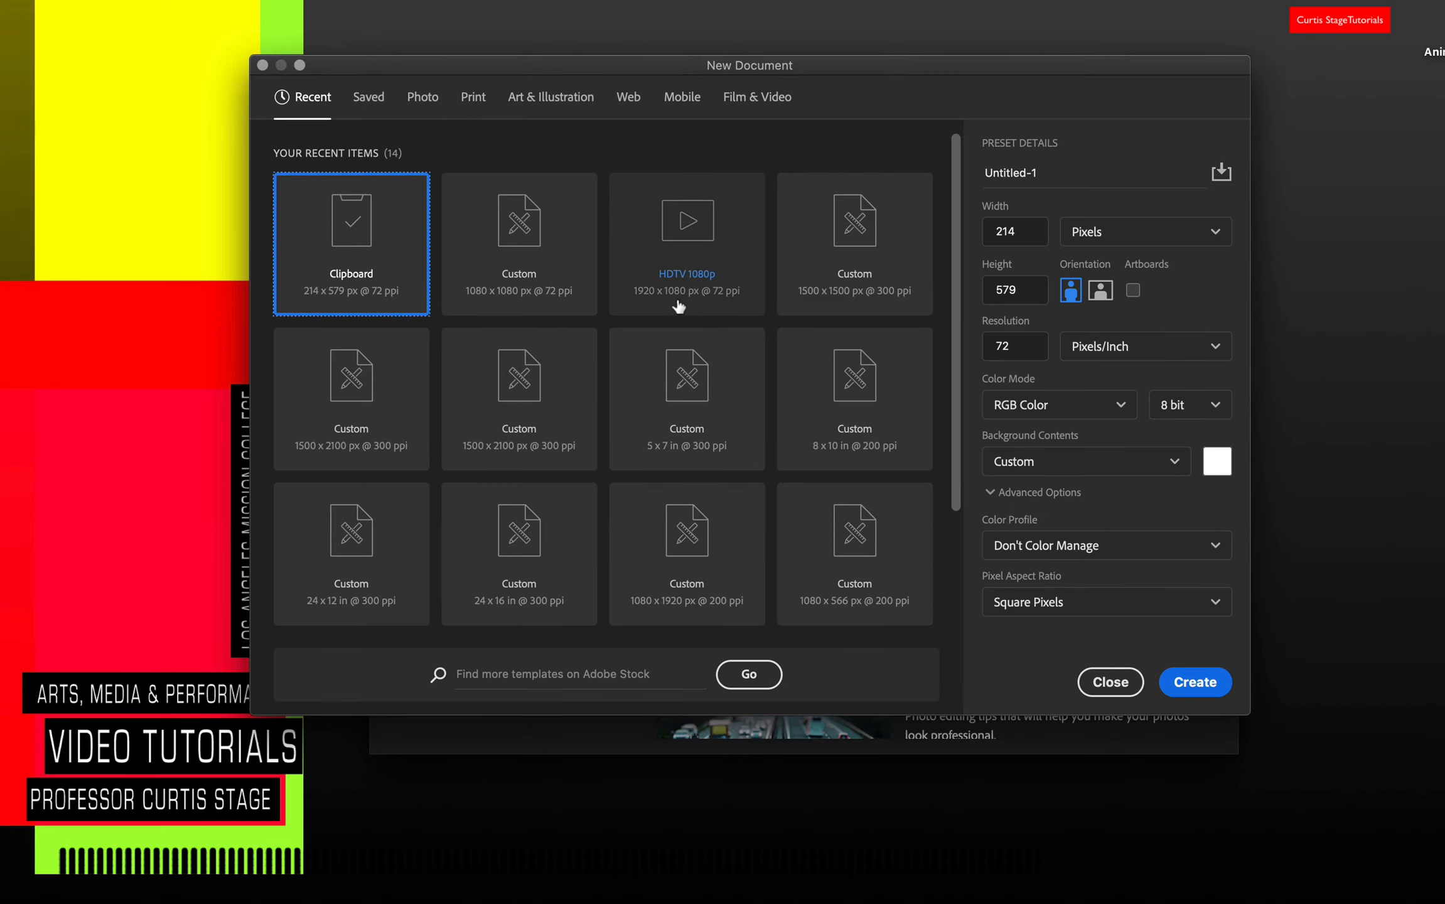
click(586, 297)
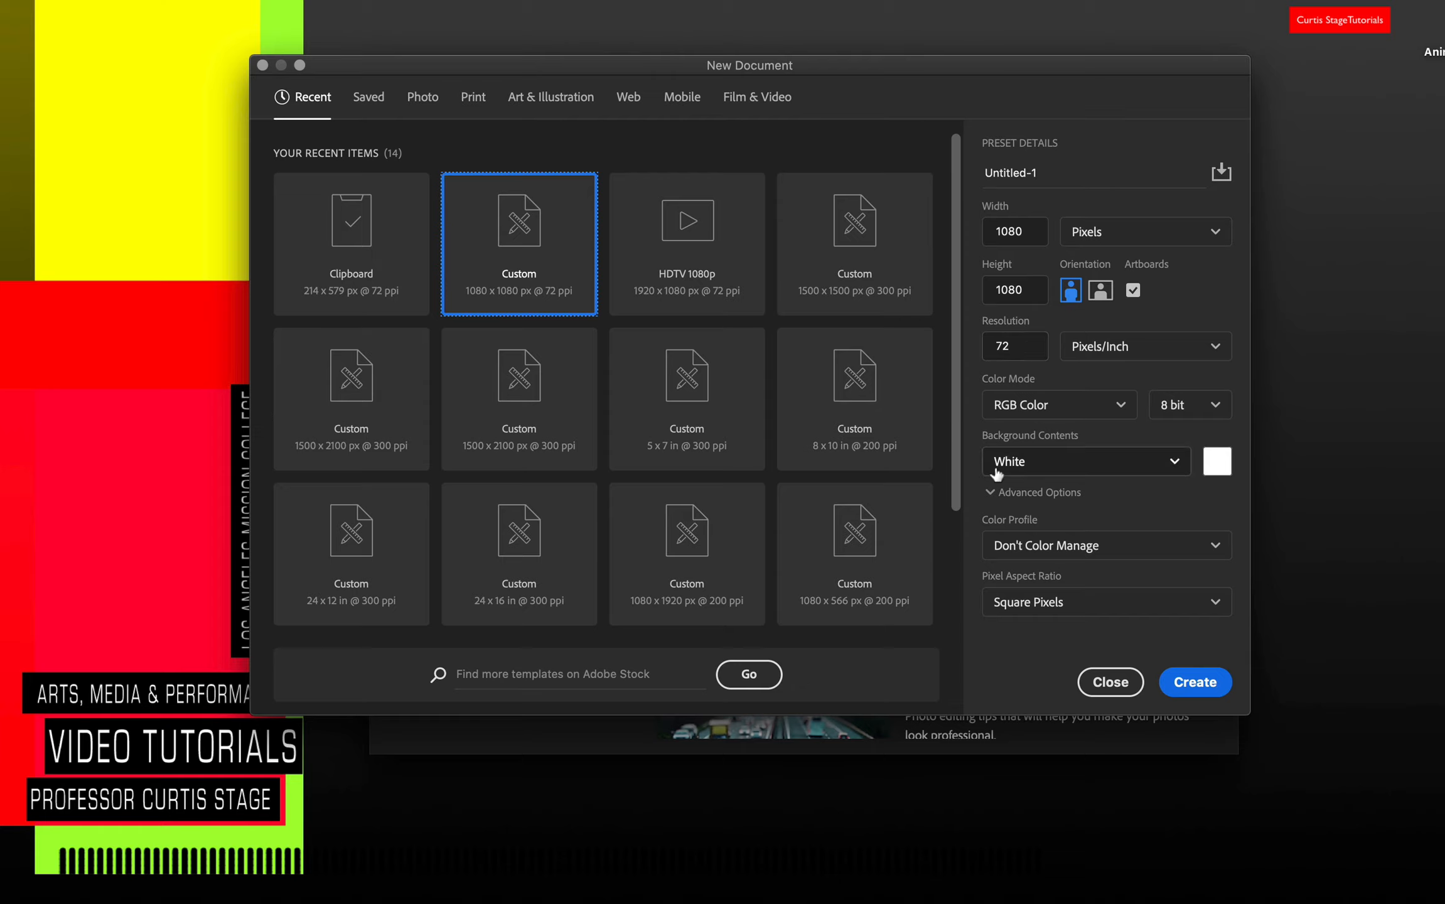
click(1195, 683)
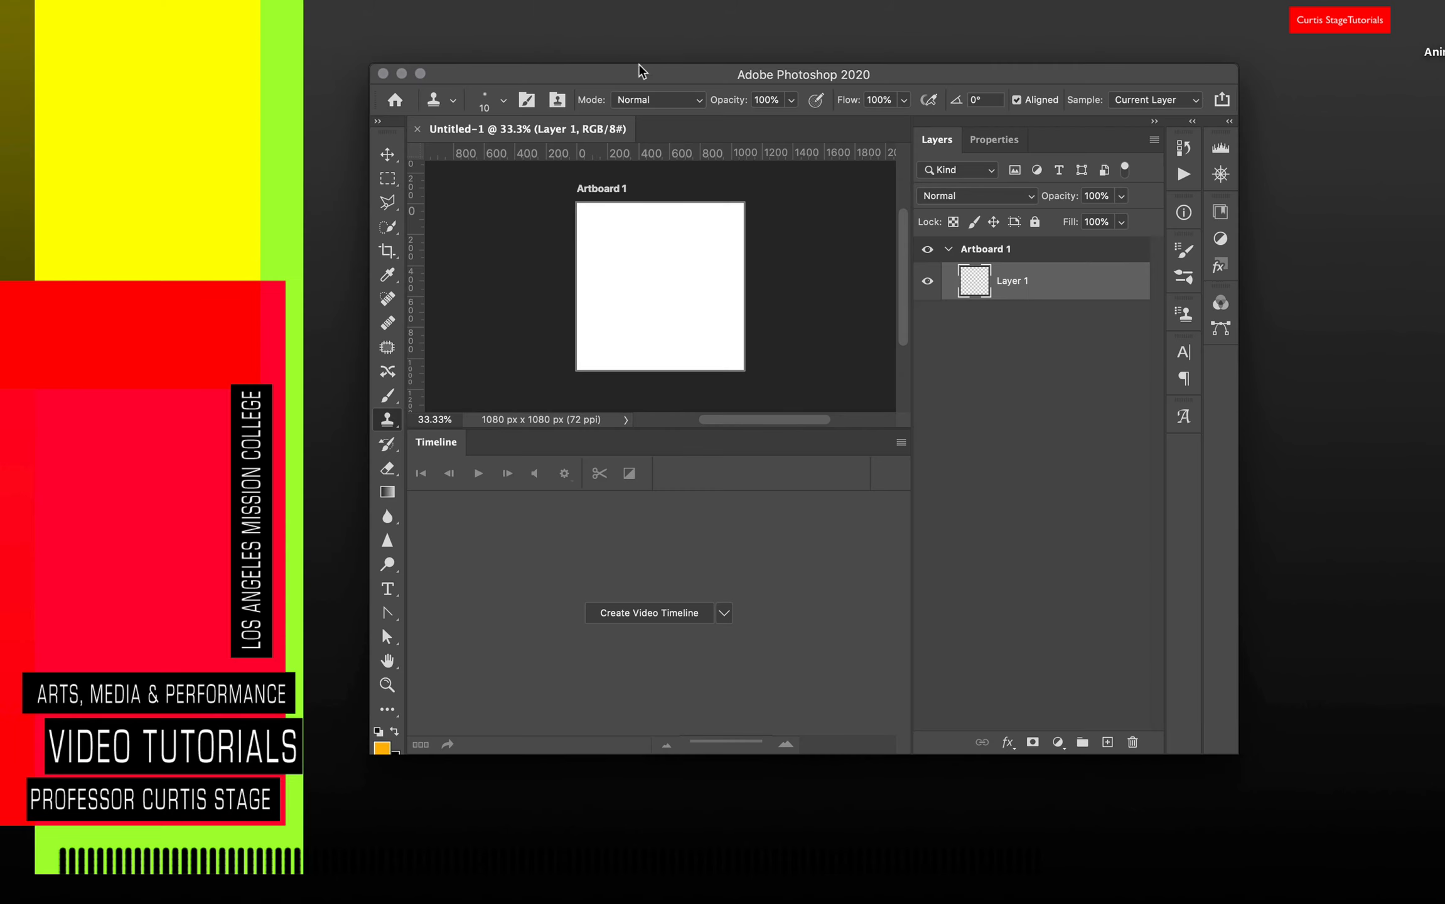
drag(623, 71, 405, 11)
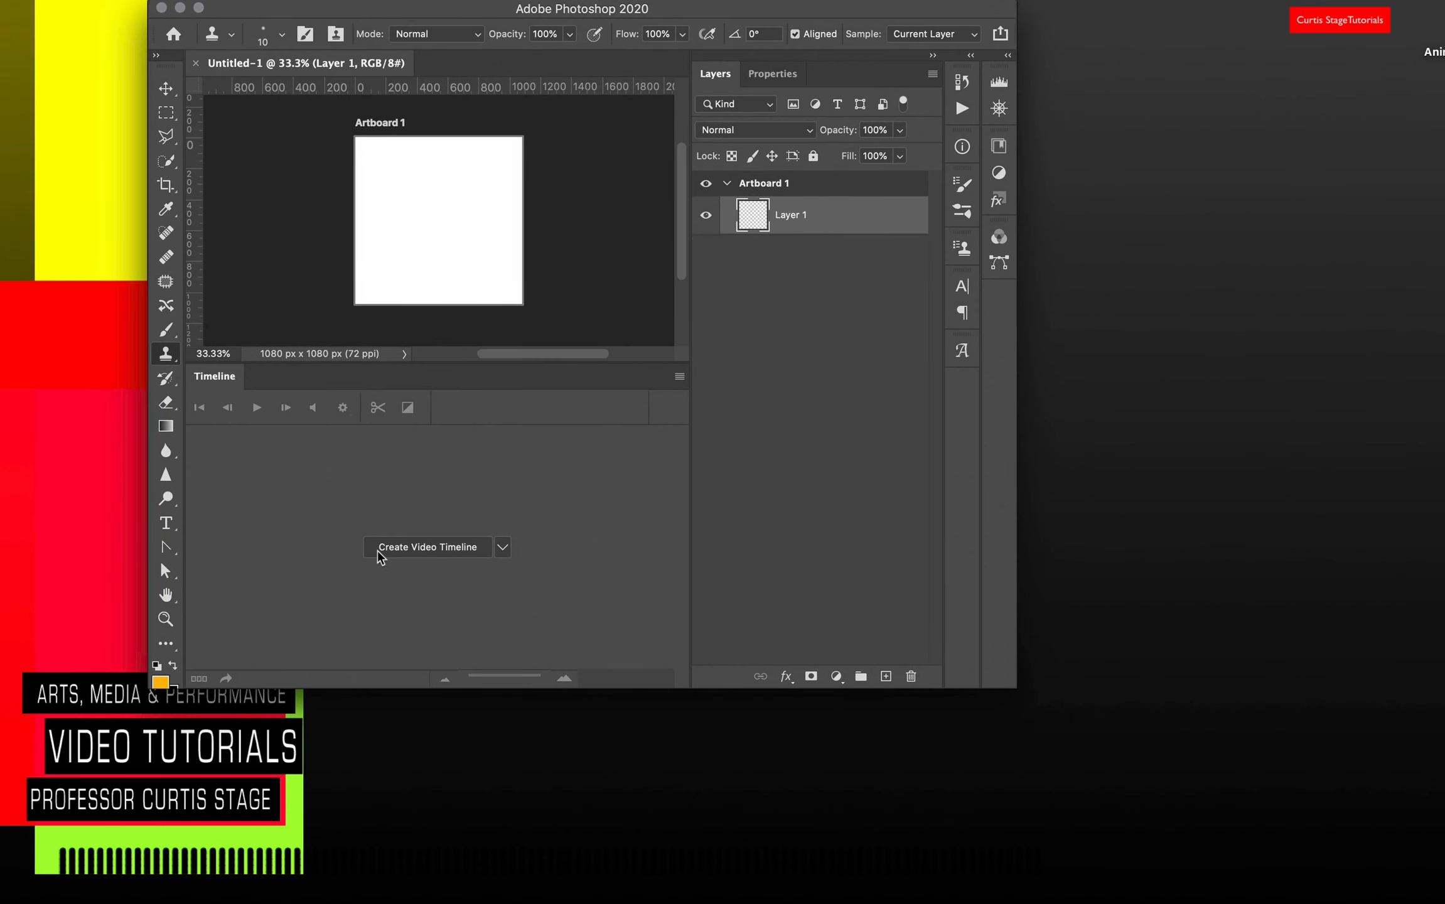
drag(1016, 687, 1444, 903)
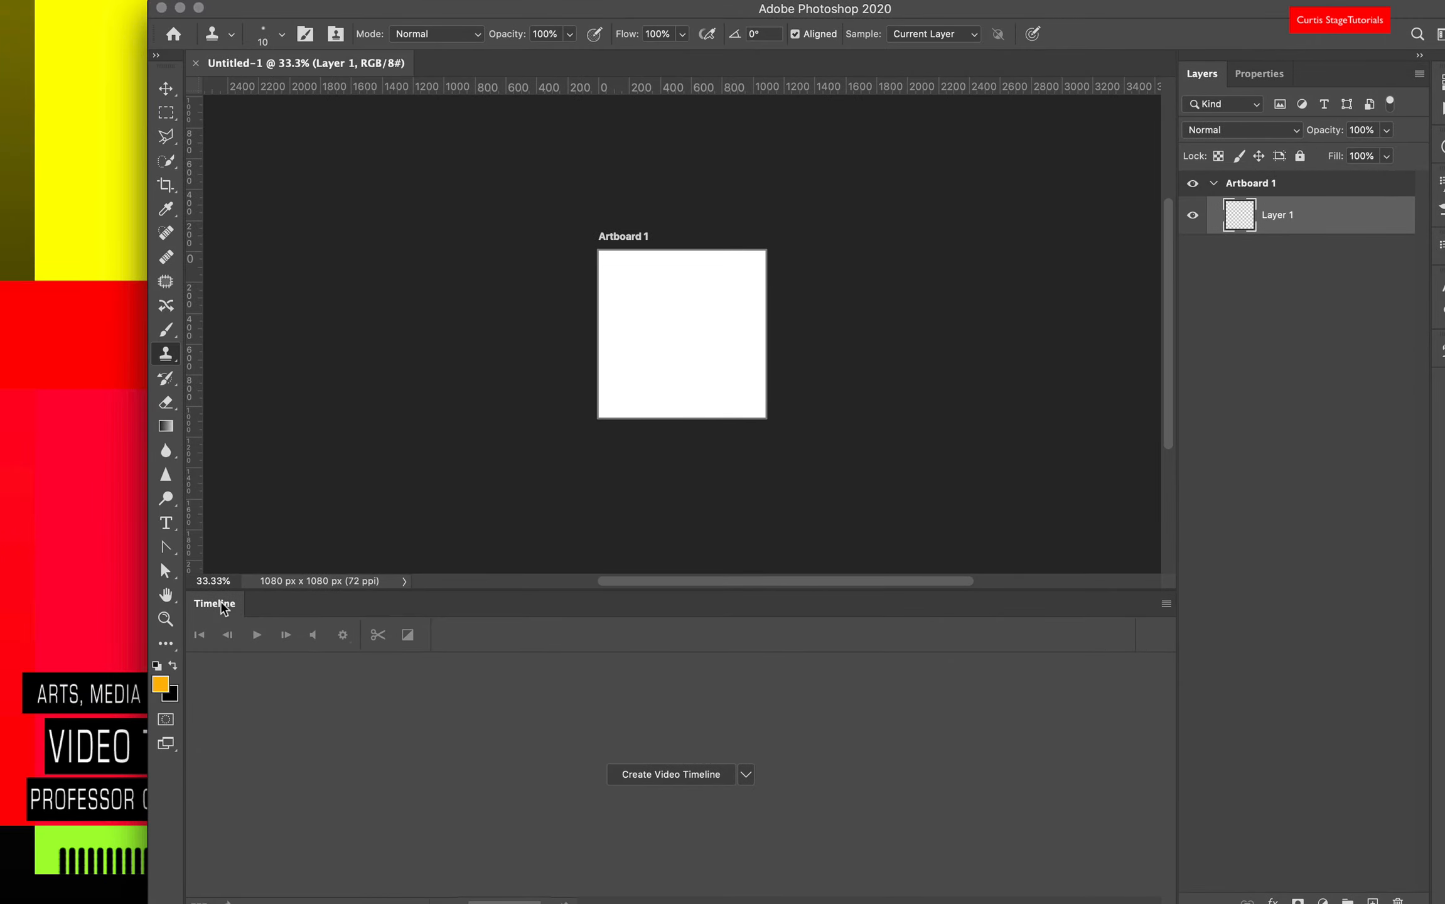
Hide the Timeline and show it again.
drag(226, 606, 410, 609)
click(541, 1)
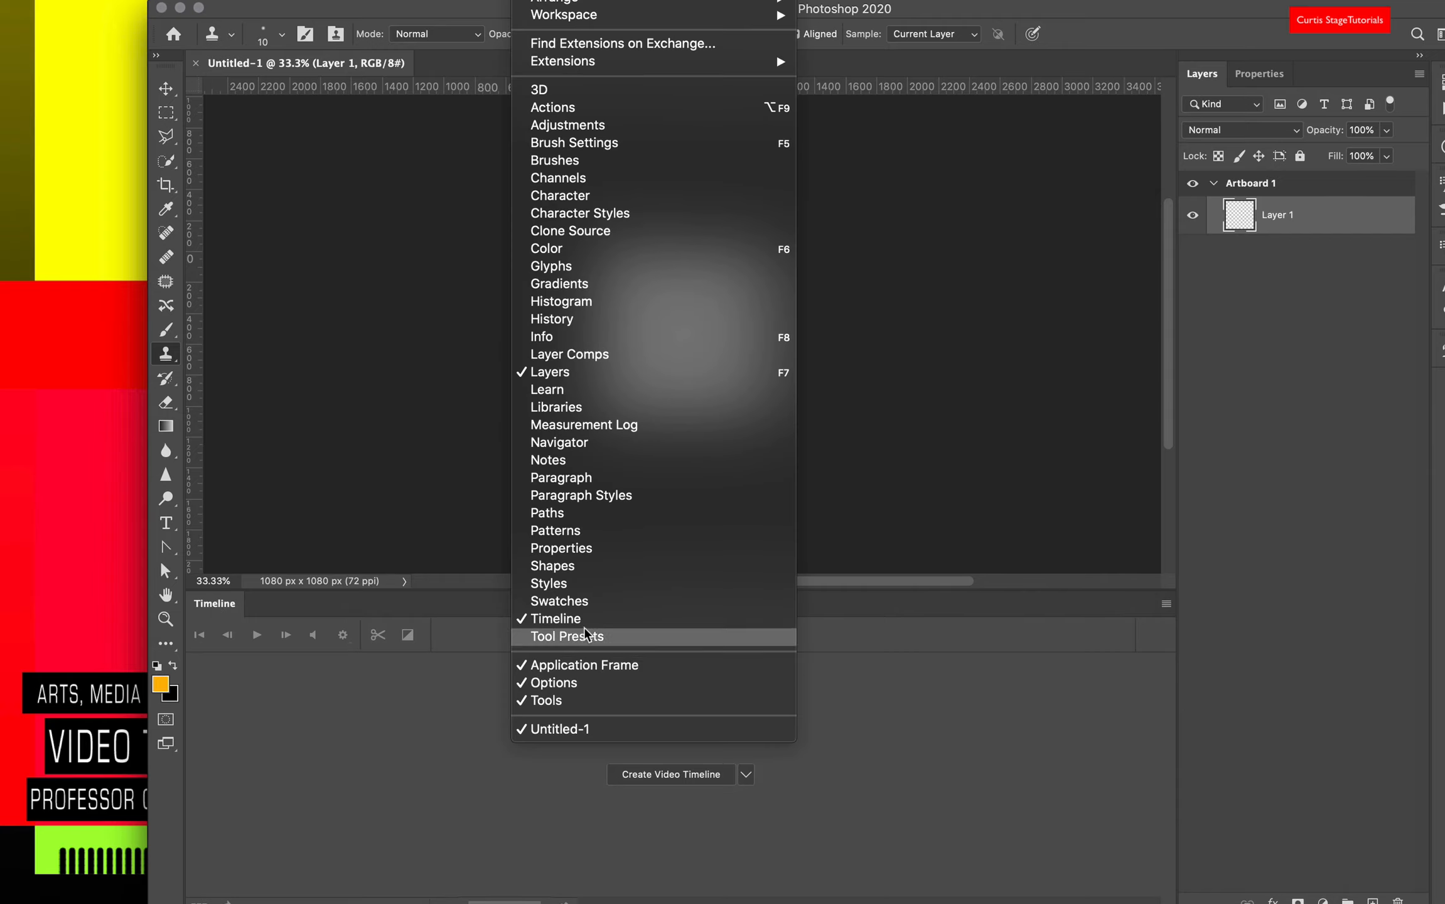
click(556, 618)
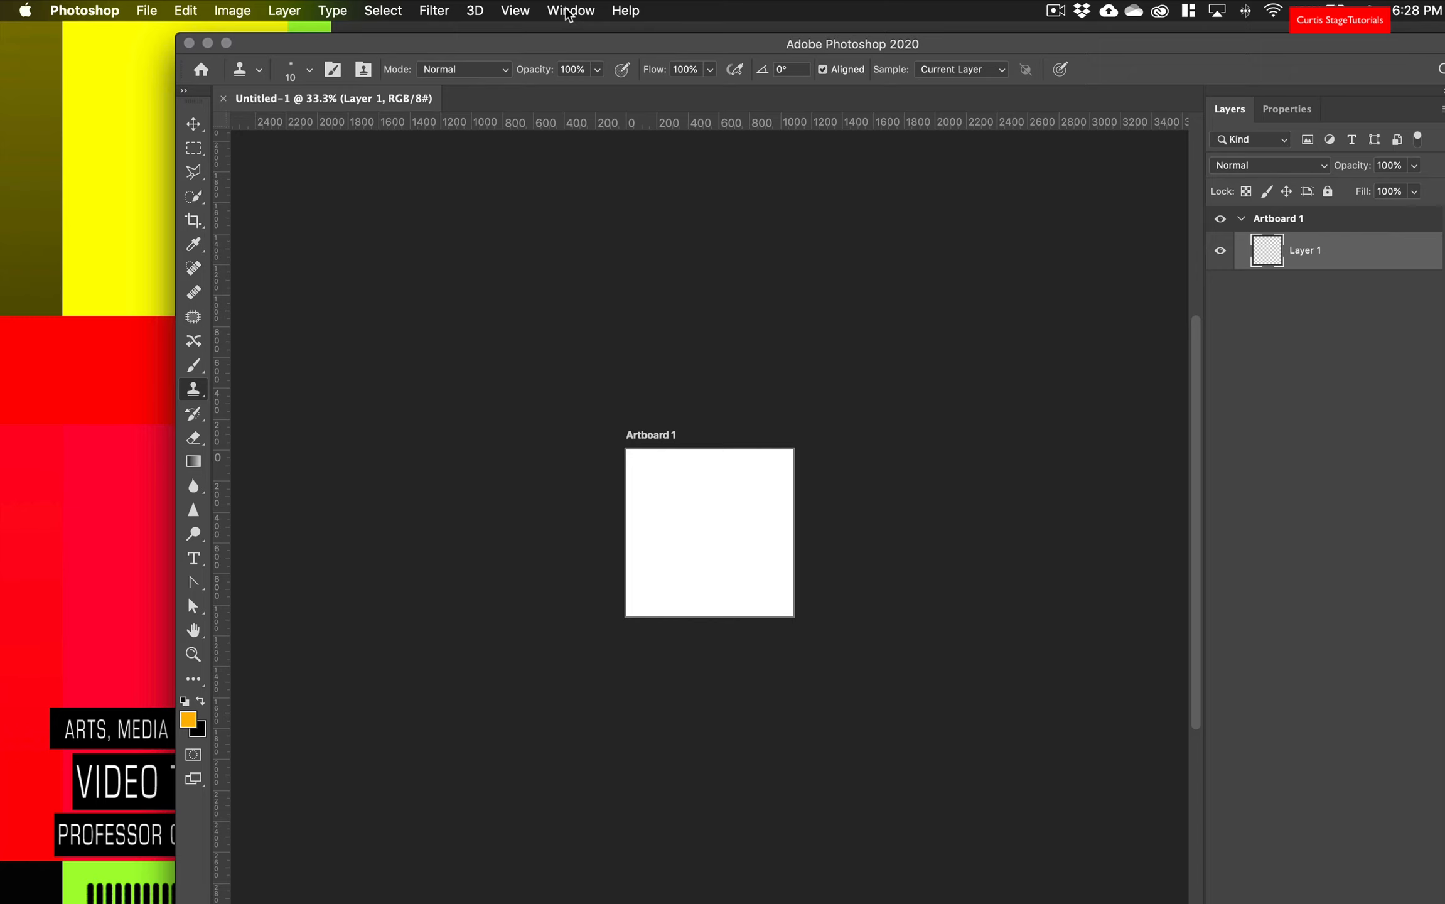
click(568, 11)
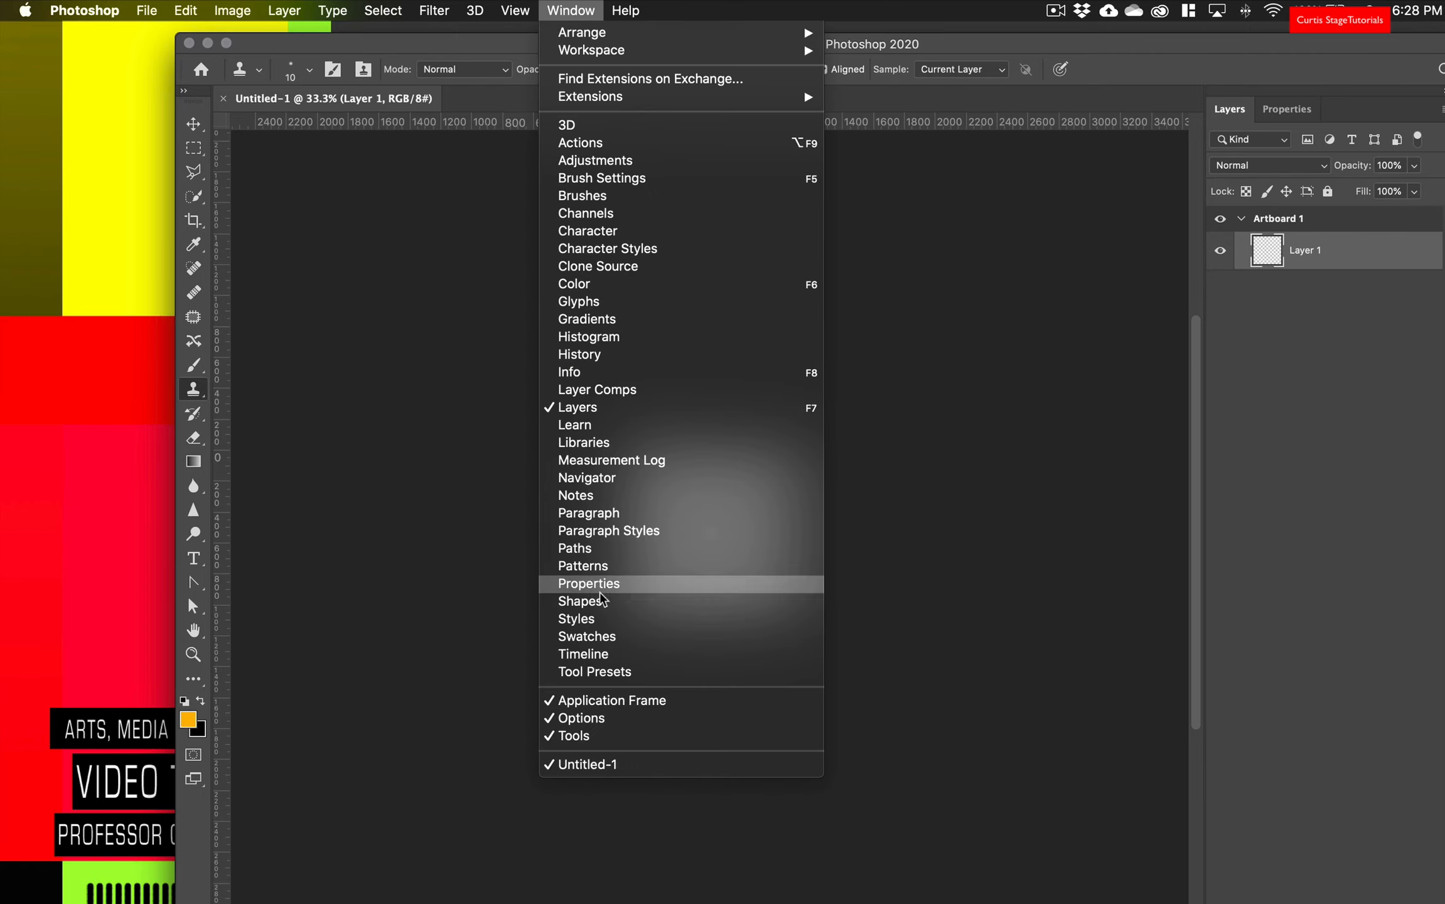
key(Return)
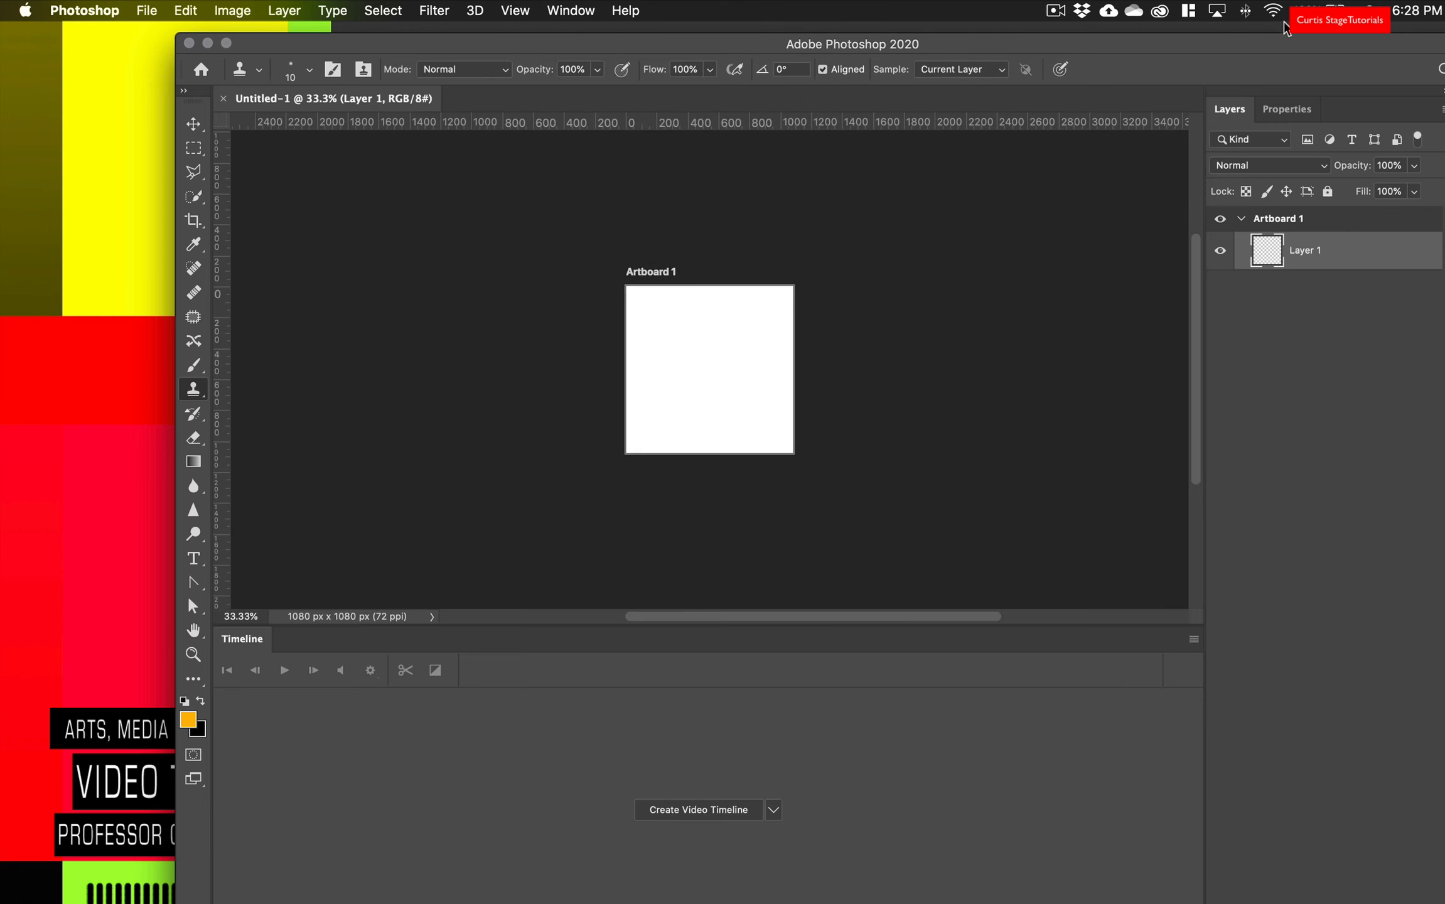
Place the Demo-Animation-1 photo on the artboard and shrink the Timeline area to give the canvas more room.
drag(1272, 42, 1160, 39)
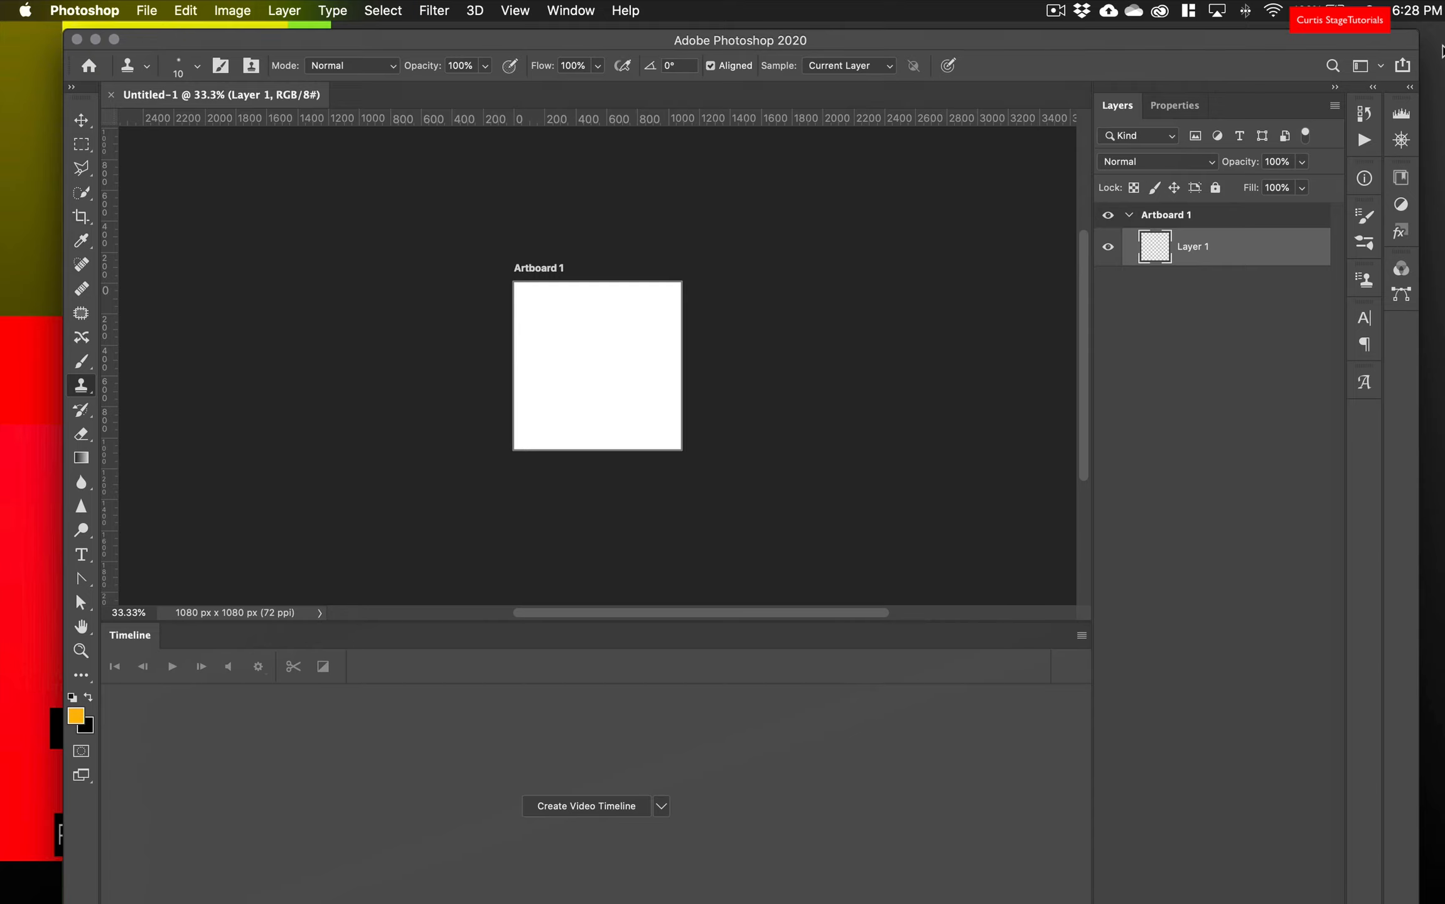
drag(1441, 50, 634, 360)
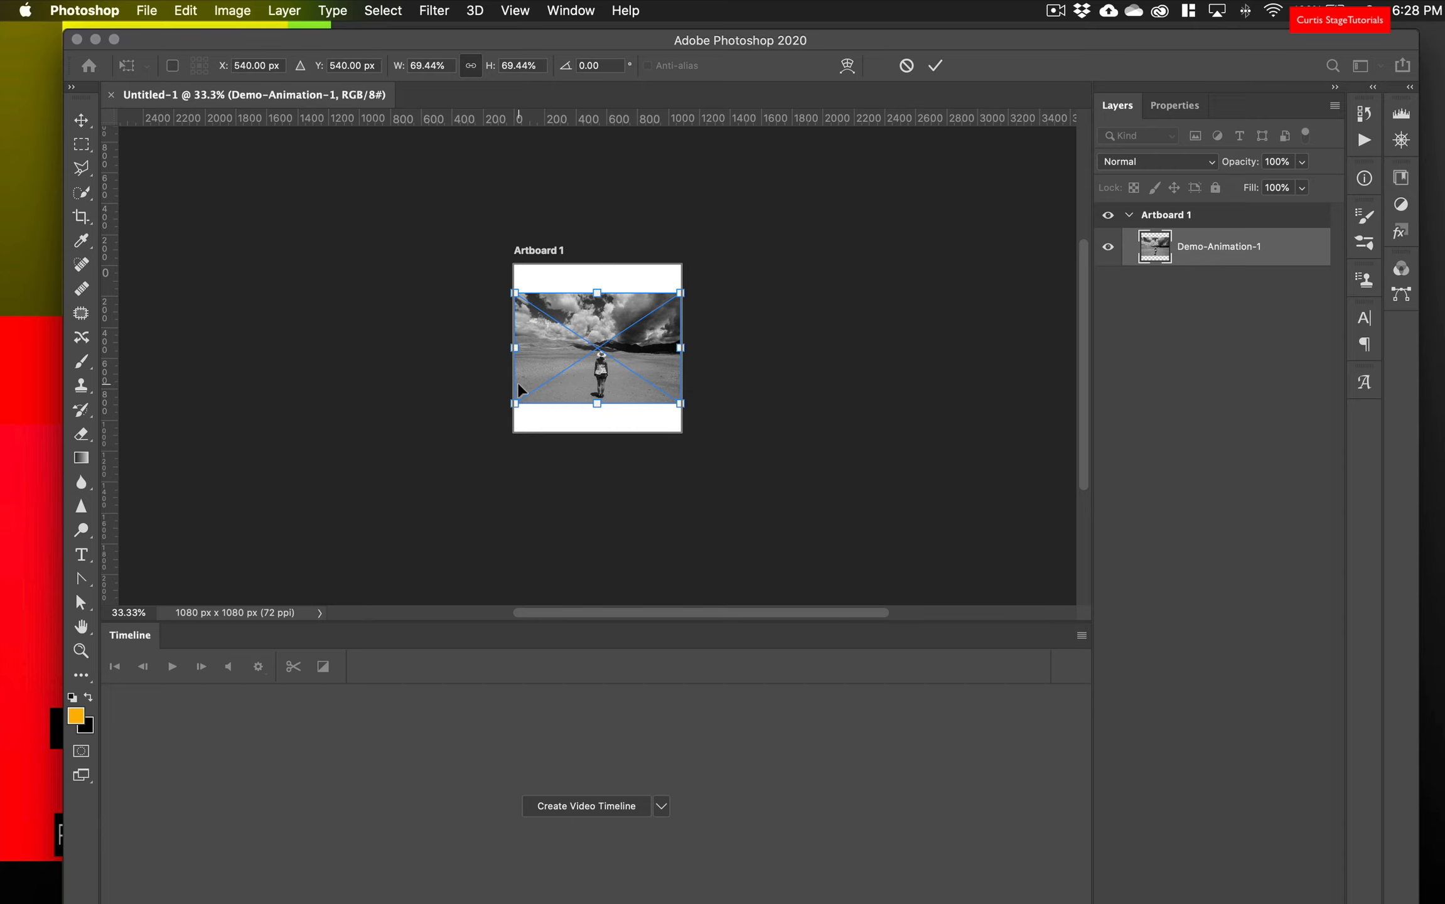
scroll(598, 421, up, 1)
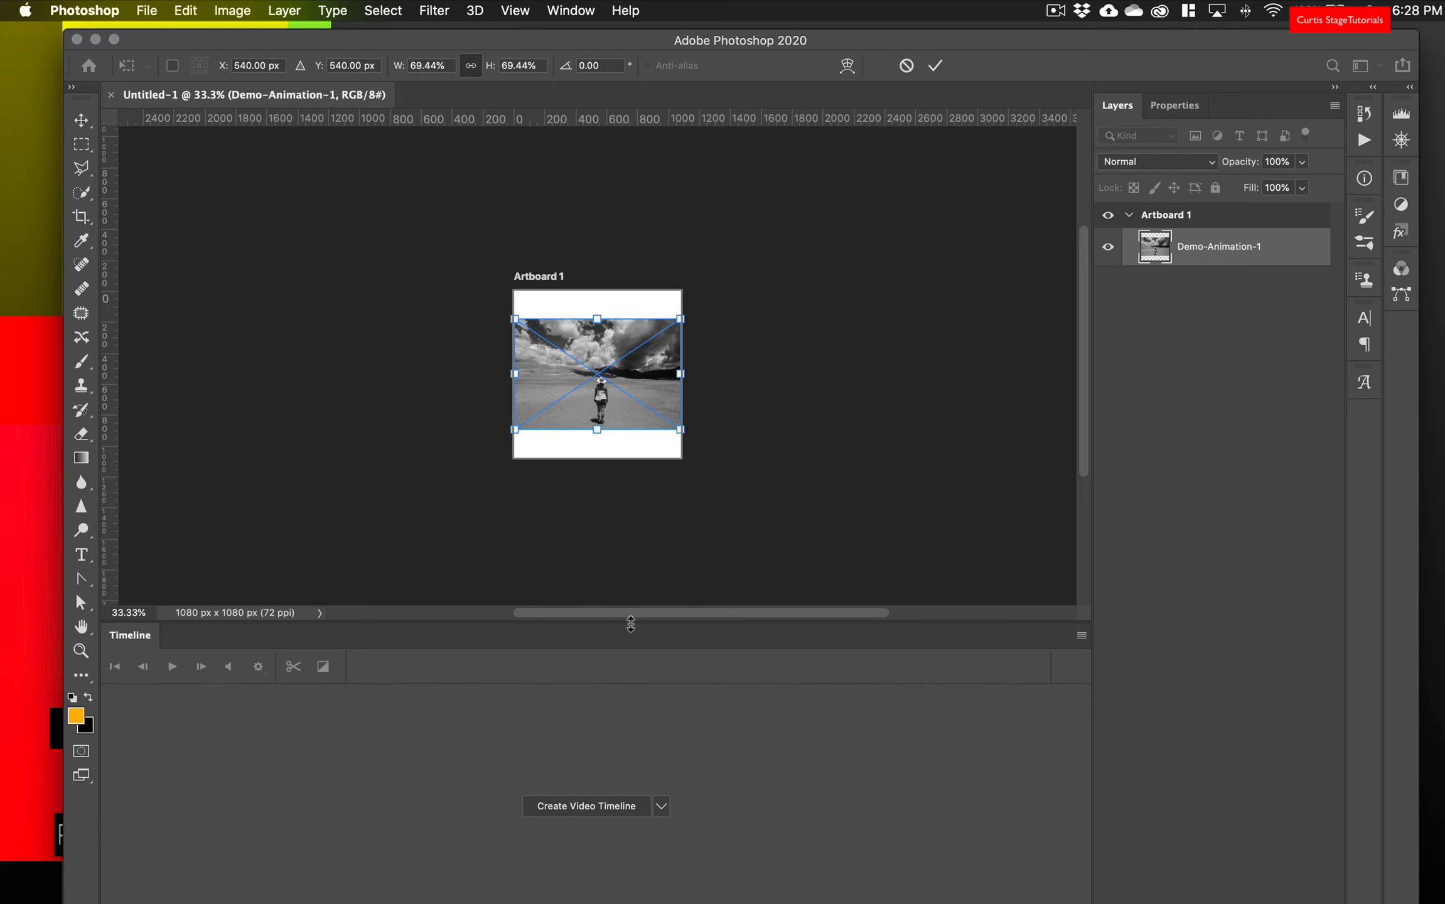
drag(631, 623, 635, 864)
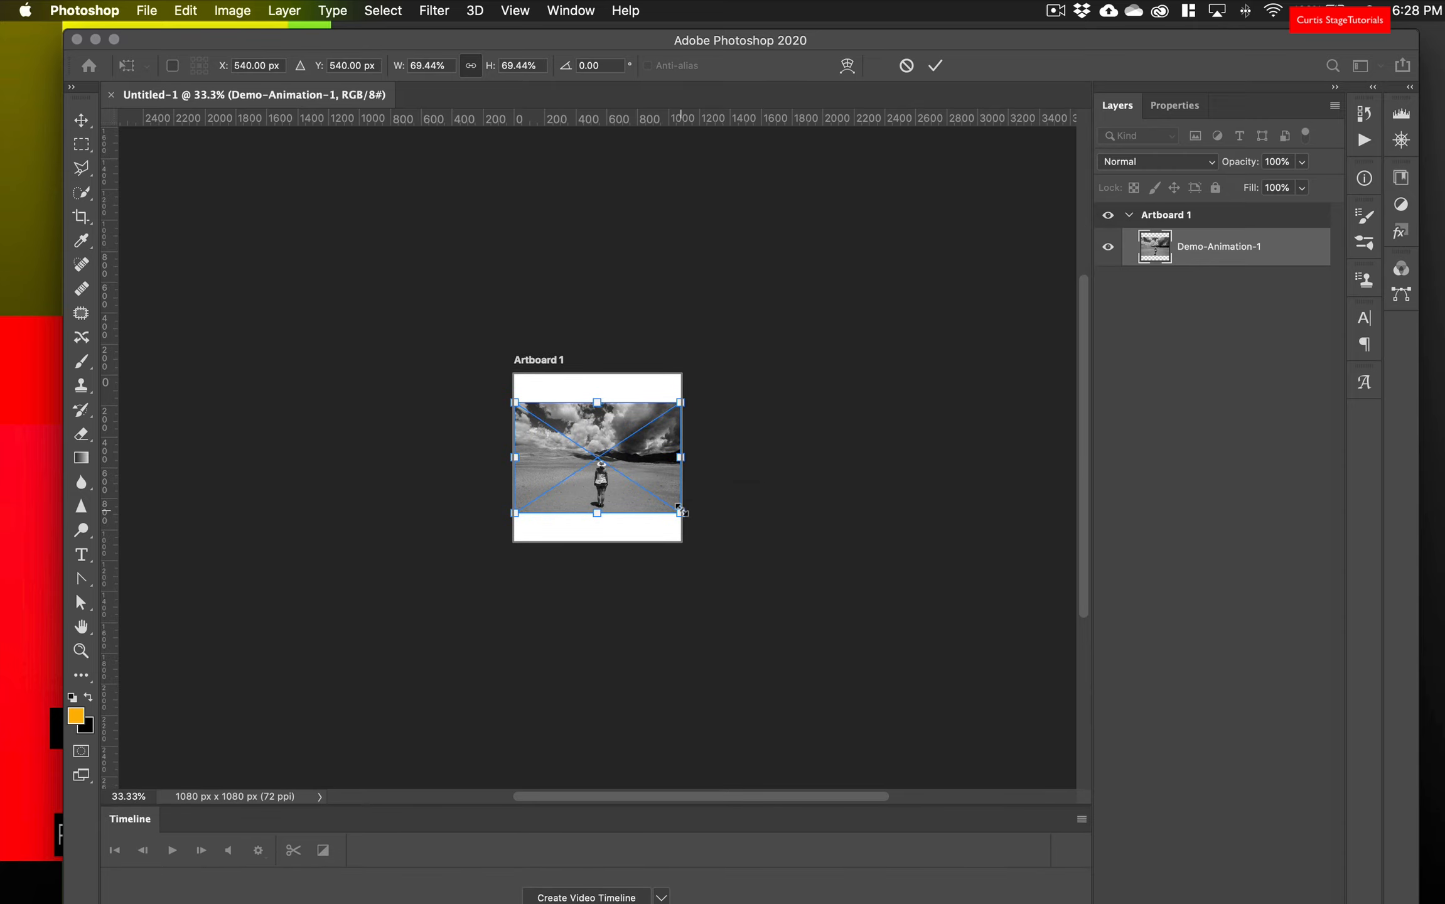
Scale the placed photo to about 161% and position it so the woman stands in the artboard's lower centre with sky above.
drag(681, 511, 756, 563)
drag(515, 402, 418, 300)
drag(759, 323, 829, 280)
drag(716, 432, 690, 430)
drag(804, 276, 766, 301)
drag(720, 387, 748, 370)
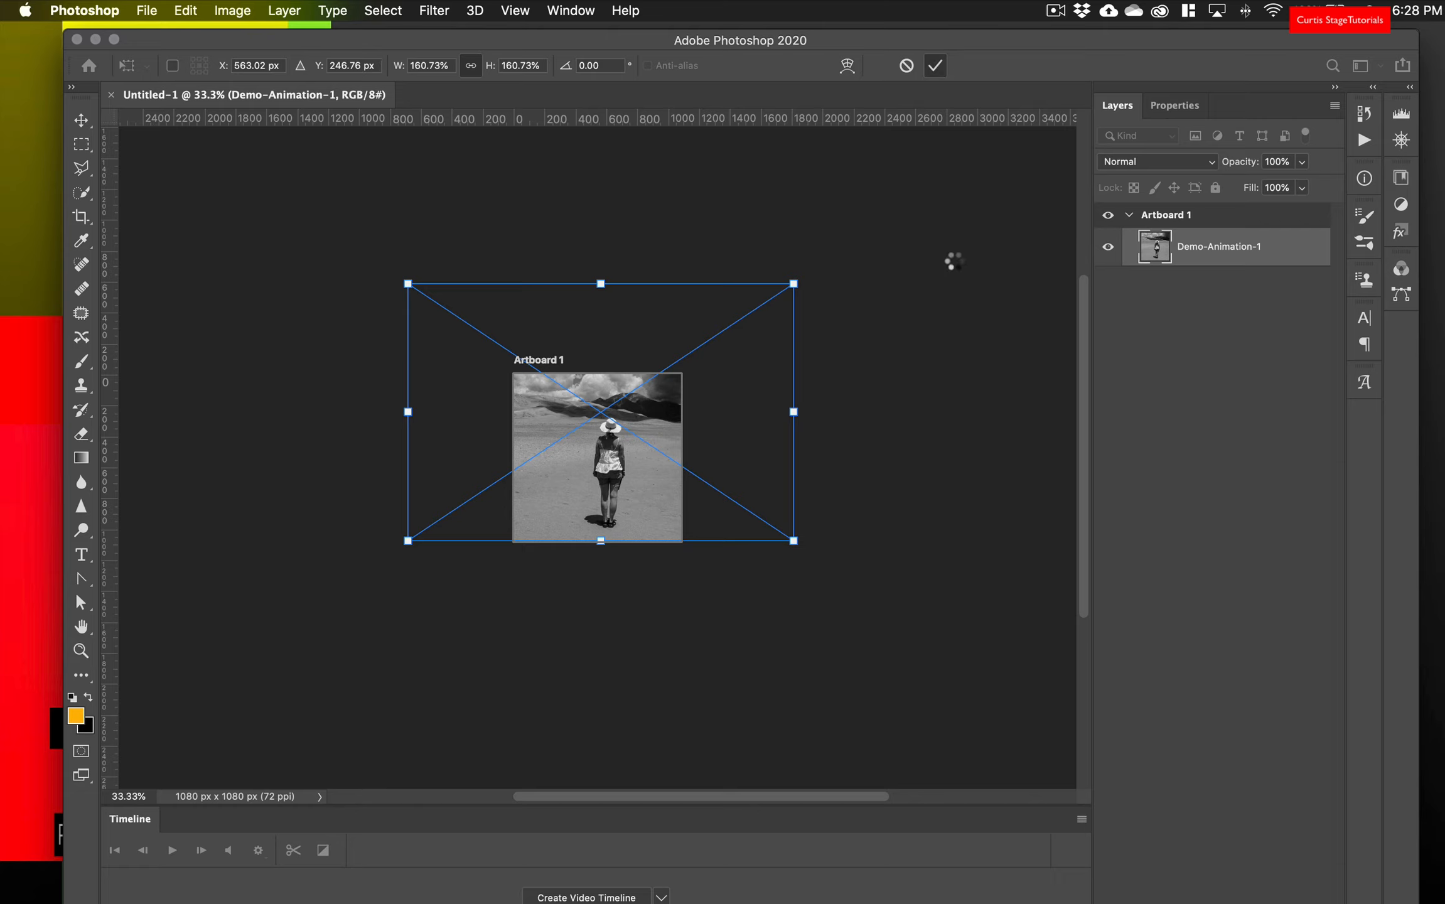
key(s)
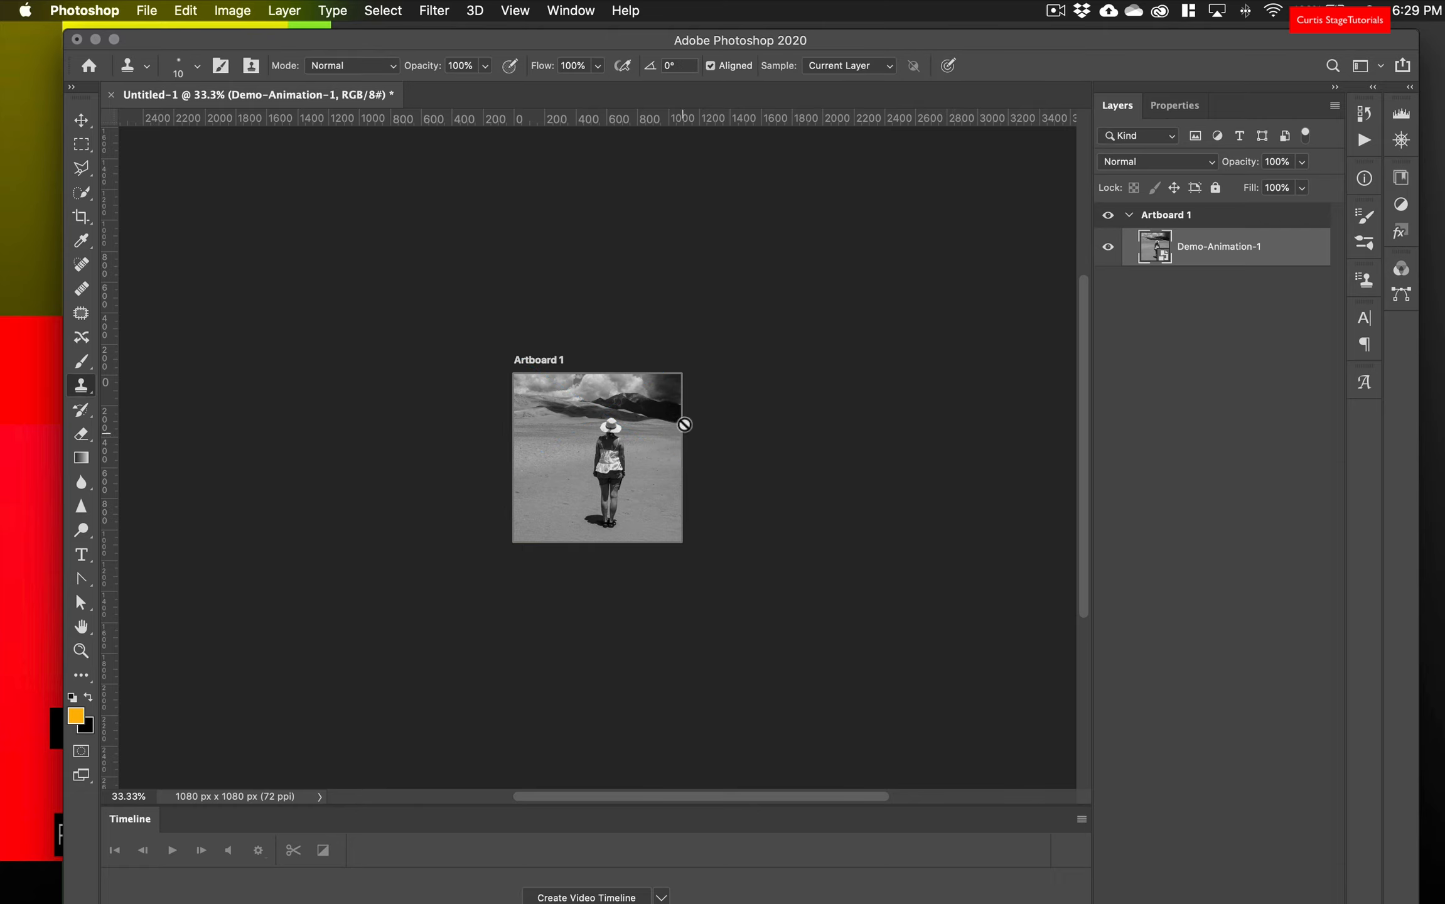
click(81, 119)
mouse_move(627, 424)
mouse_down()
mouse_move(625, 482)
mouse_move(568, 453)
mouse_move(623, 433)
mouse_move(632, 448)
mouse_up()
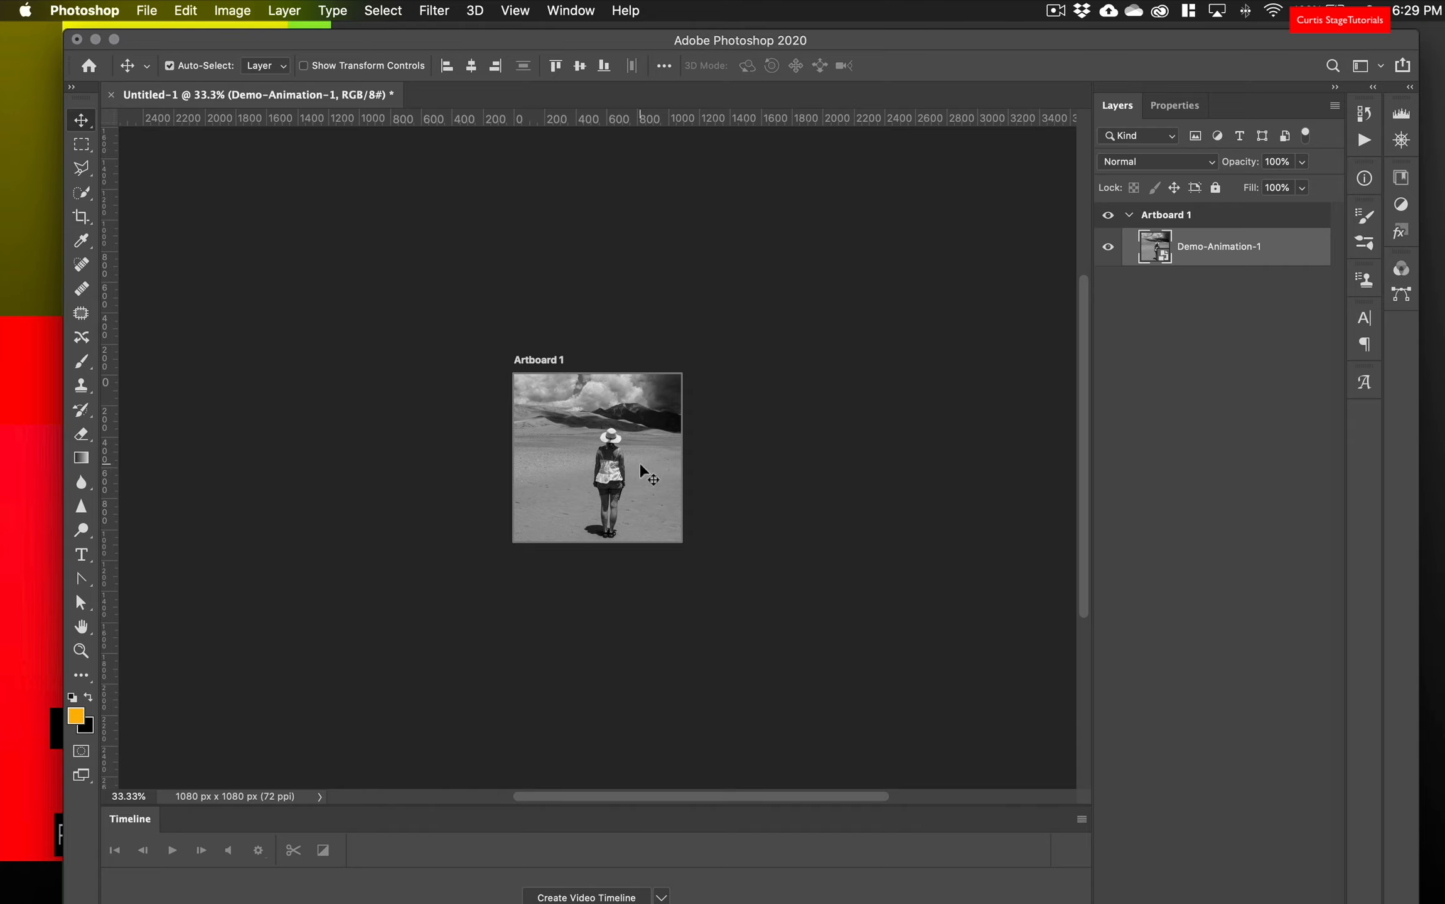
Select the woman and her shadow with the Quick Selection tool, using a hard 25 px brush.
key(super+1)
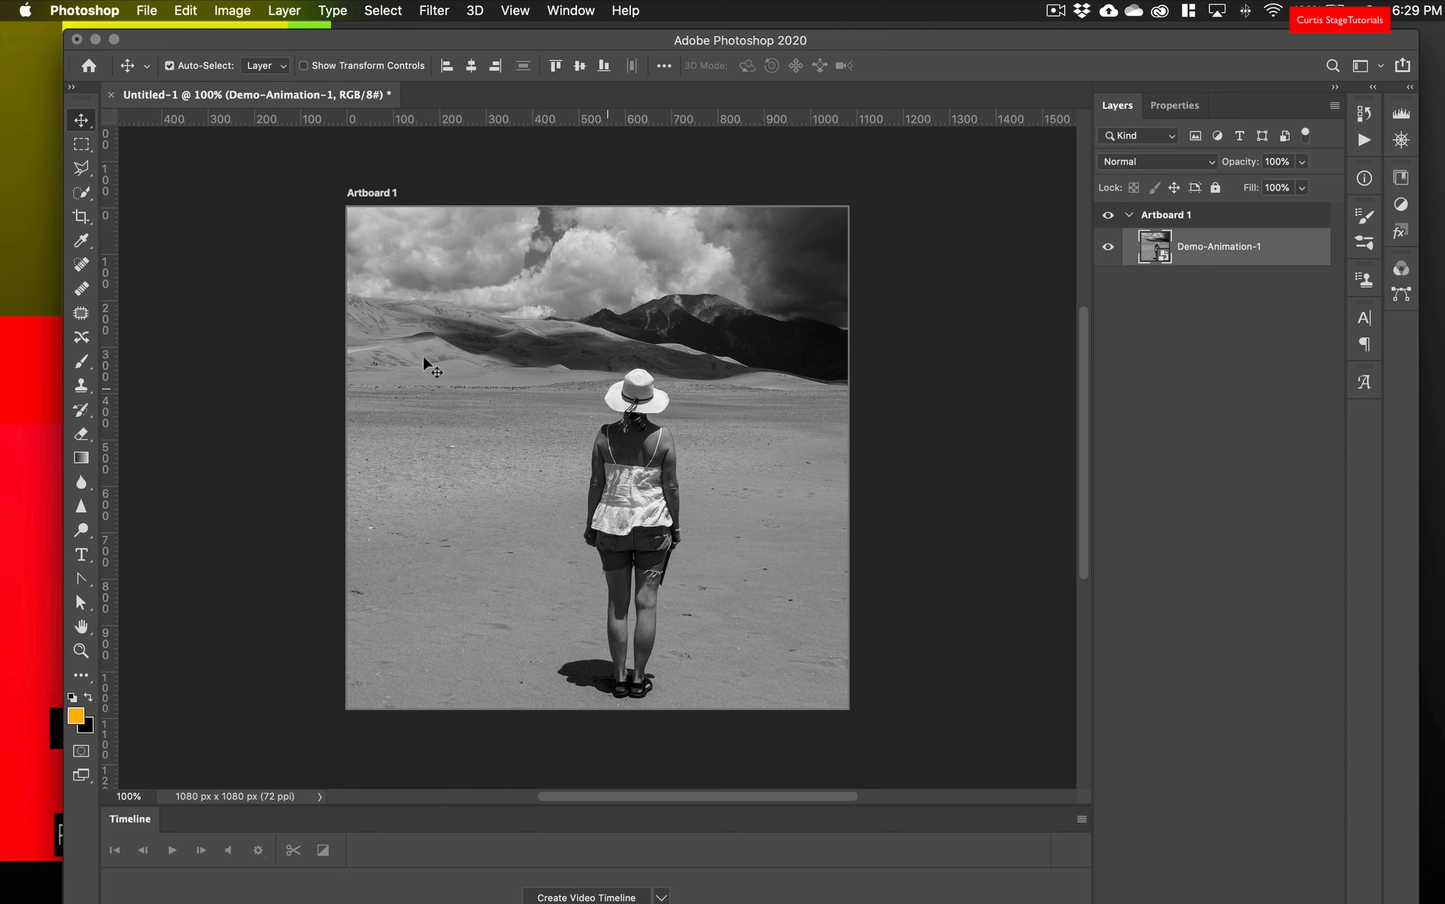
click(81, 192)
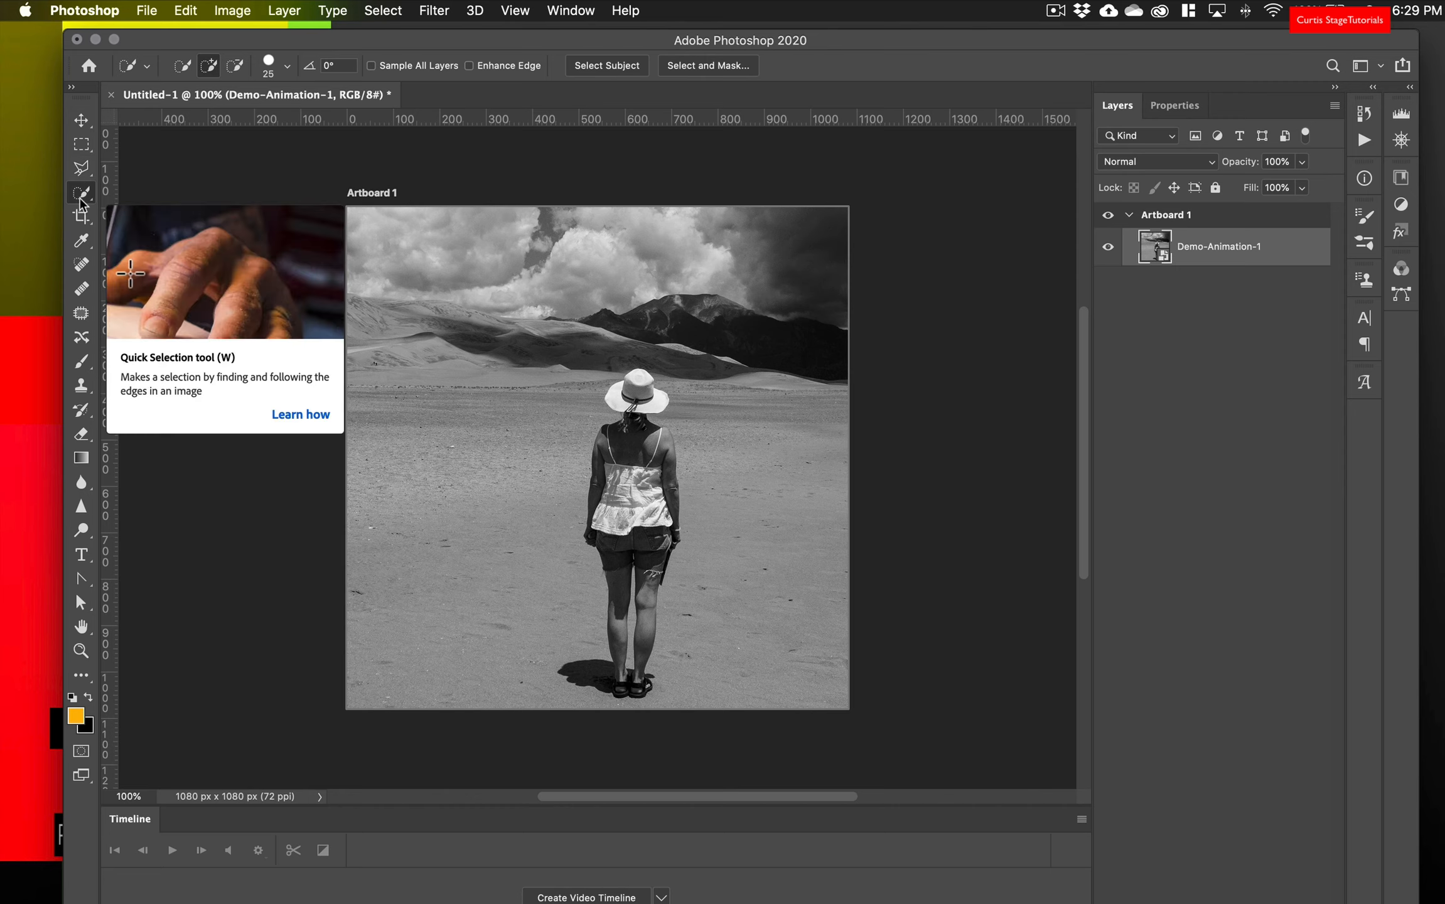
right_click(82, 201)
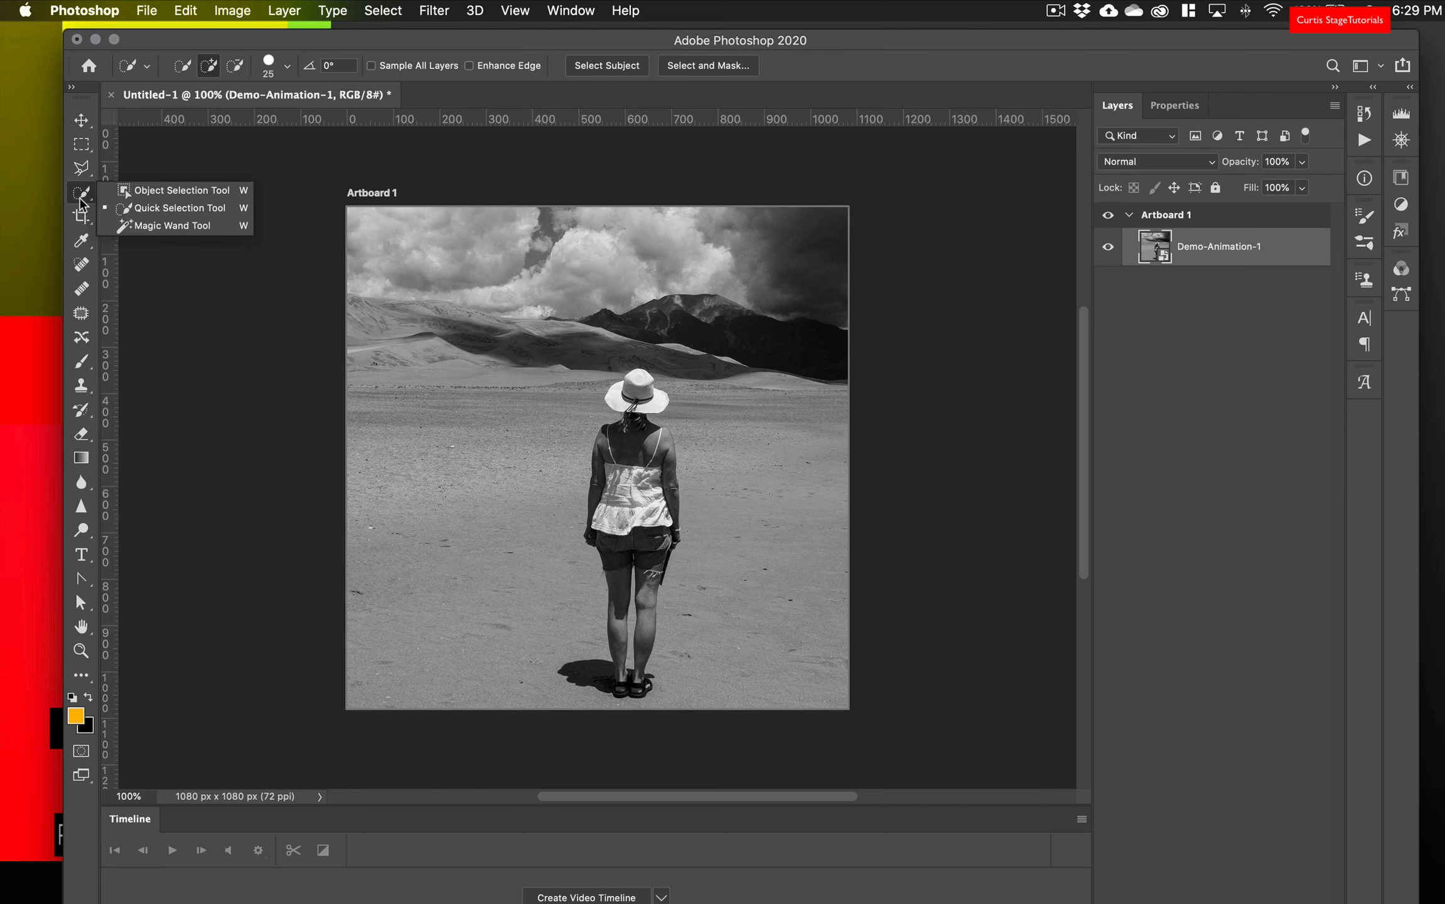
click(147, 212)
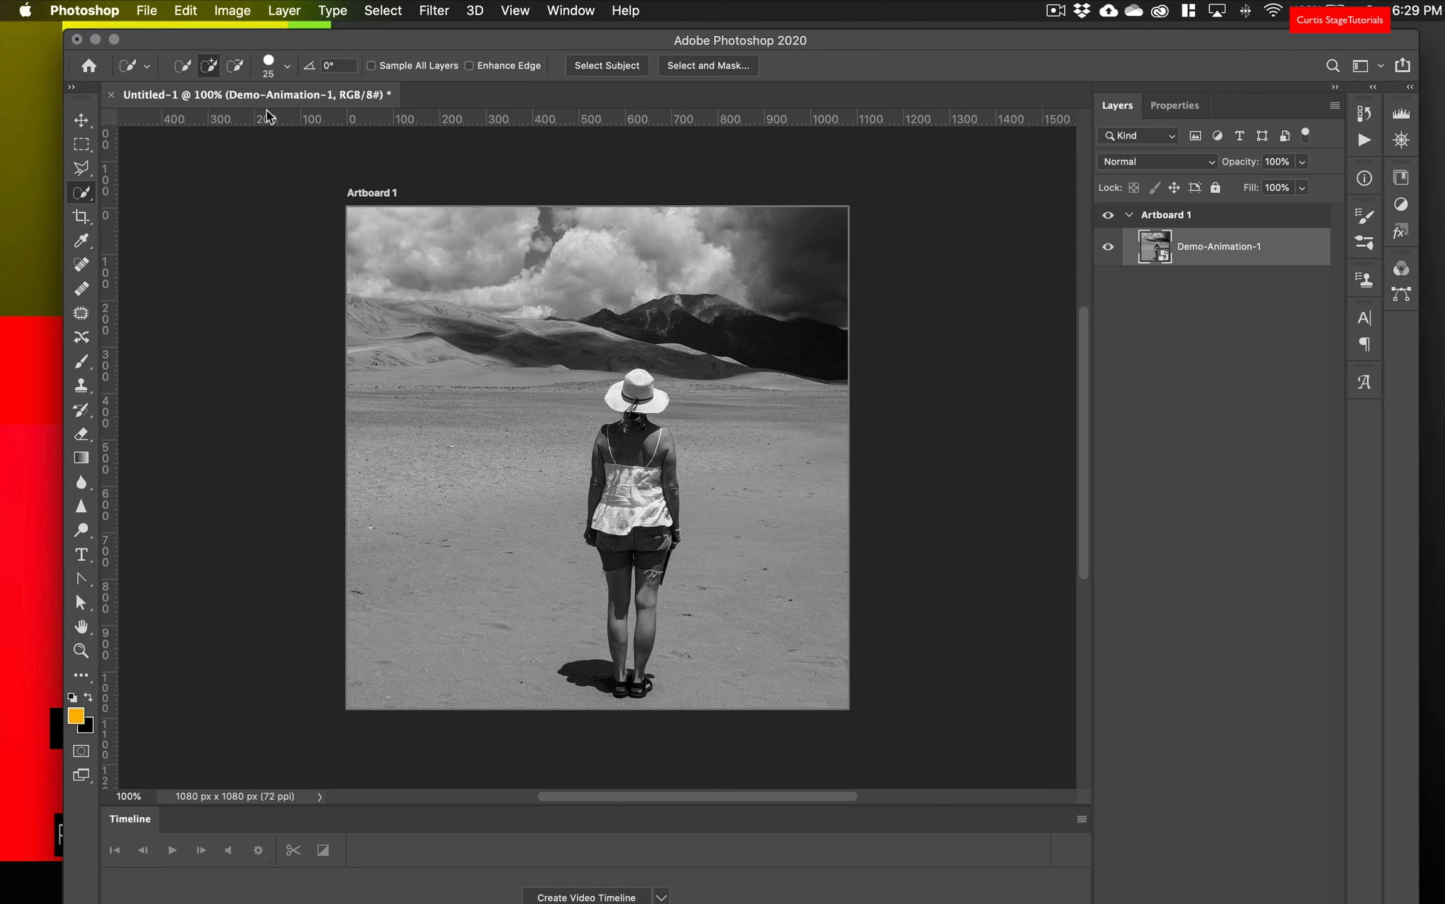
click(270, 65)
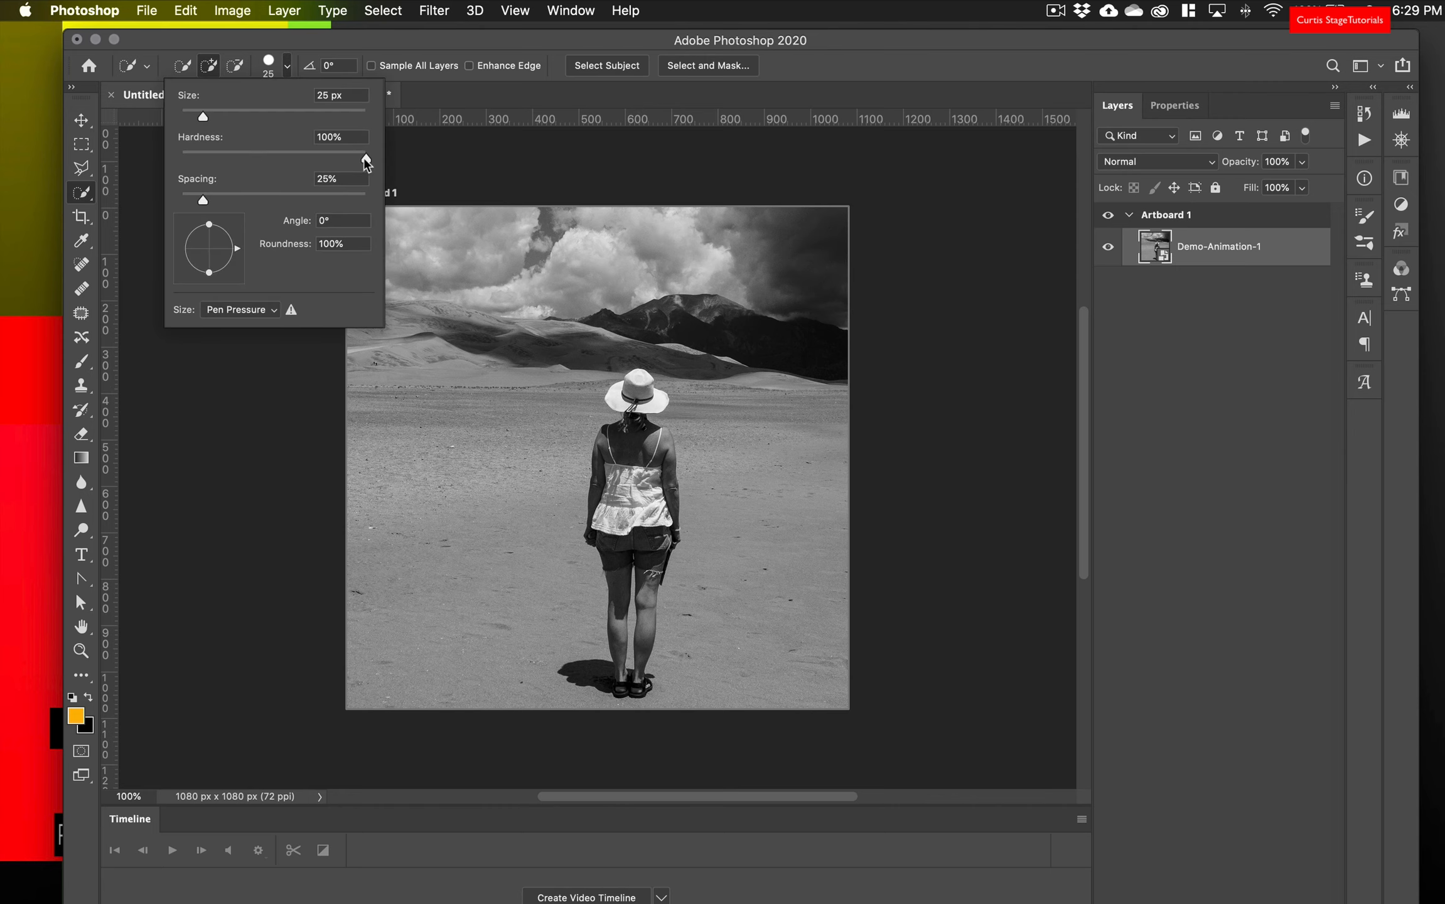
click(271, 64)
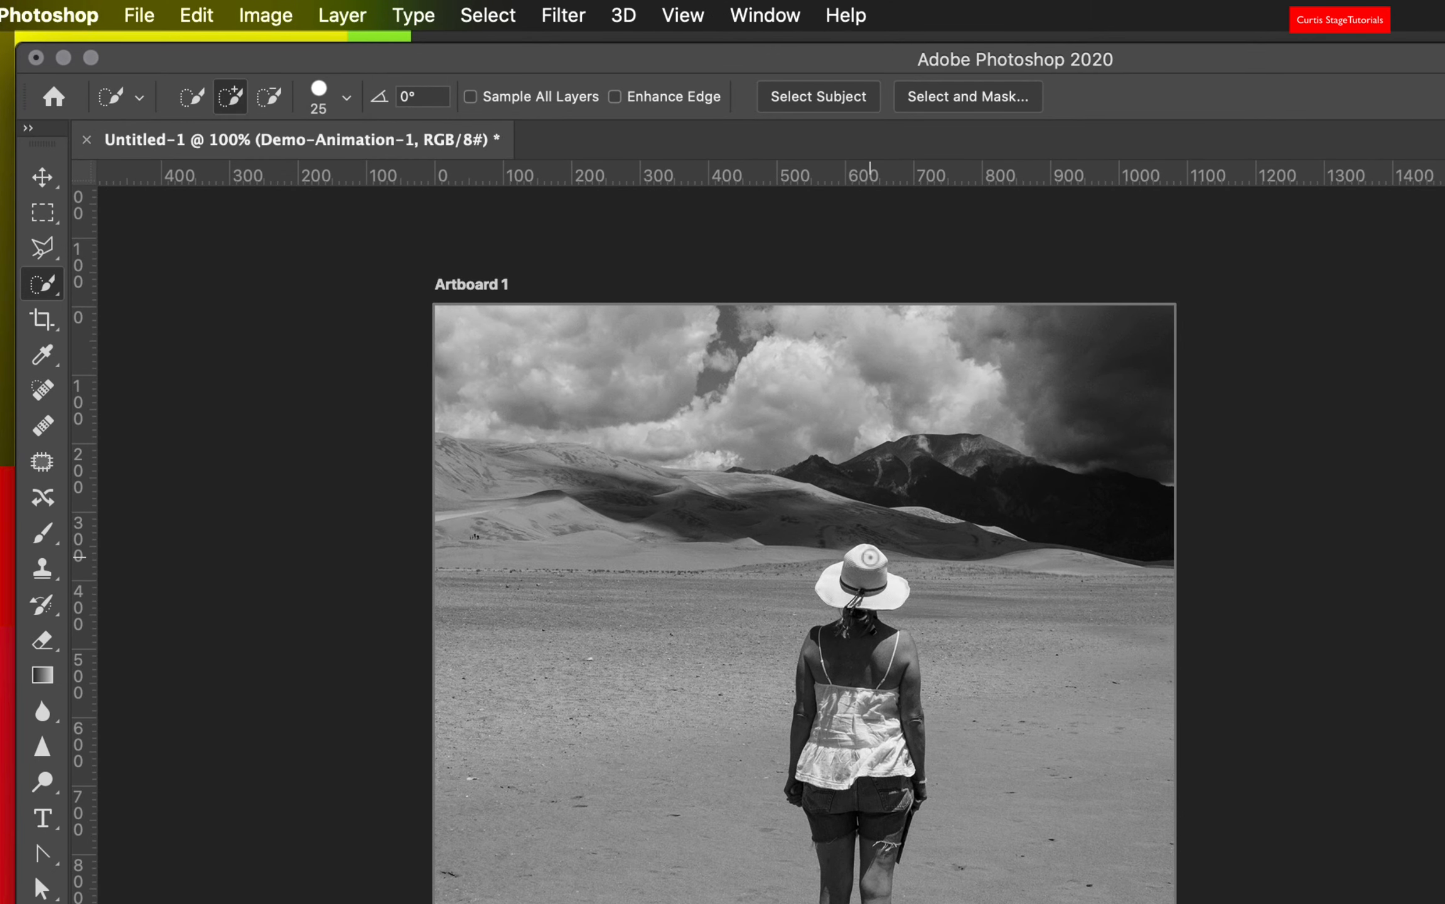
mouse_move(870, 557)
mouse_down()
mouse_move(841, 583)
mouse_move(873, 590)
mouse_move(858, 639)
mouse_move(895, 658)
mouse_move(914, 763)
mouse_move(910, 652)
mouse_move(817, 735)
mouse_move(817, 778)
mouse_move(839, 740)
mouse_move(856, 891)
mouse_move(836, 697)
mouse_up()
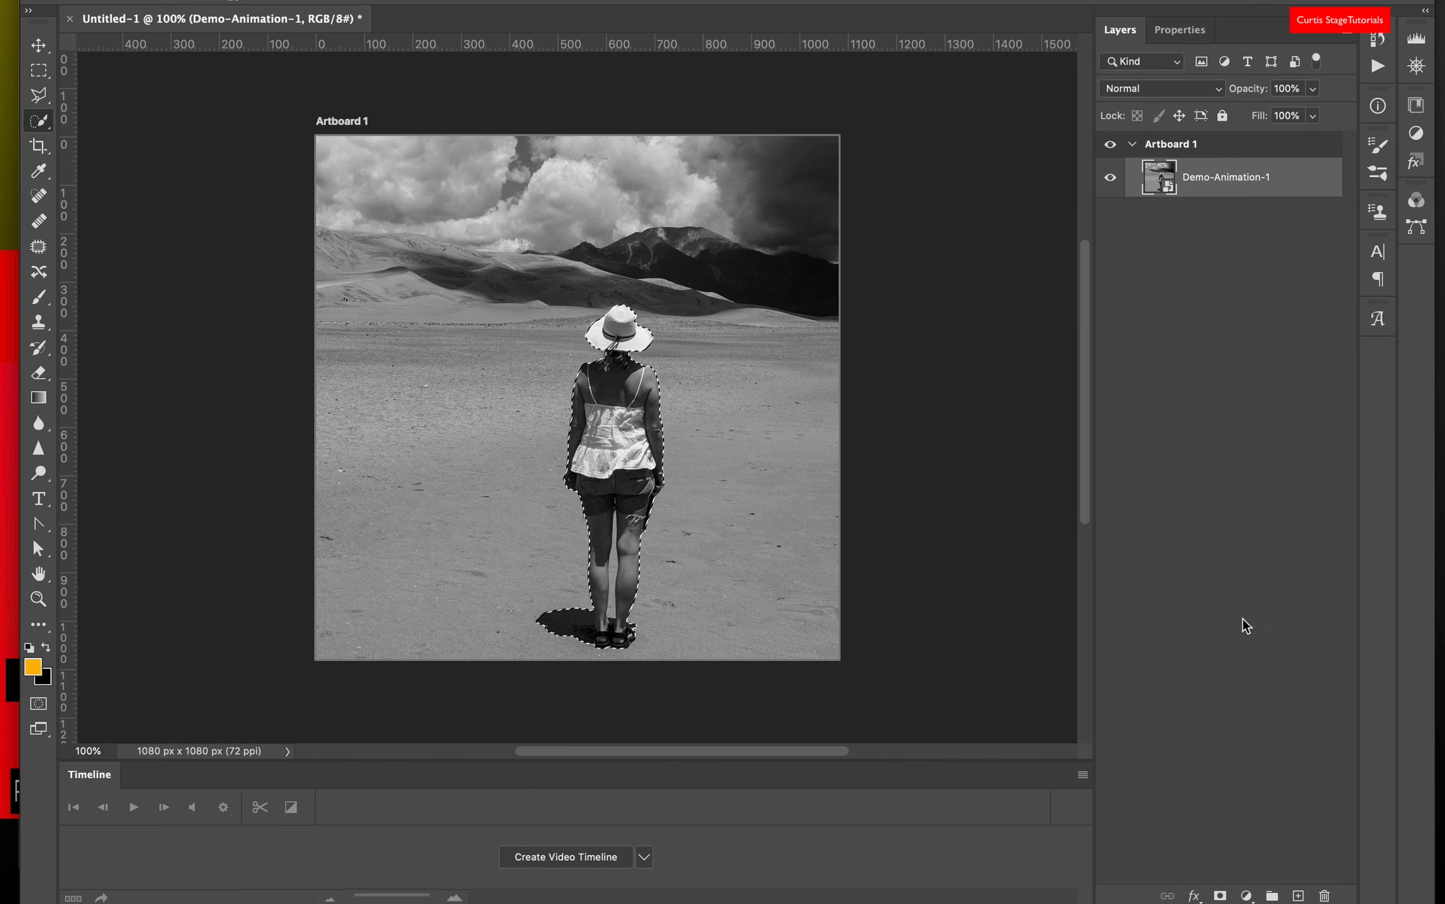
Copy the selected woman and her shadow from the Demo-Animation-1 layer into a new layer above it.
click(1298, 895)
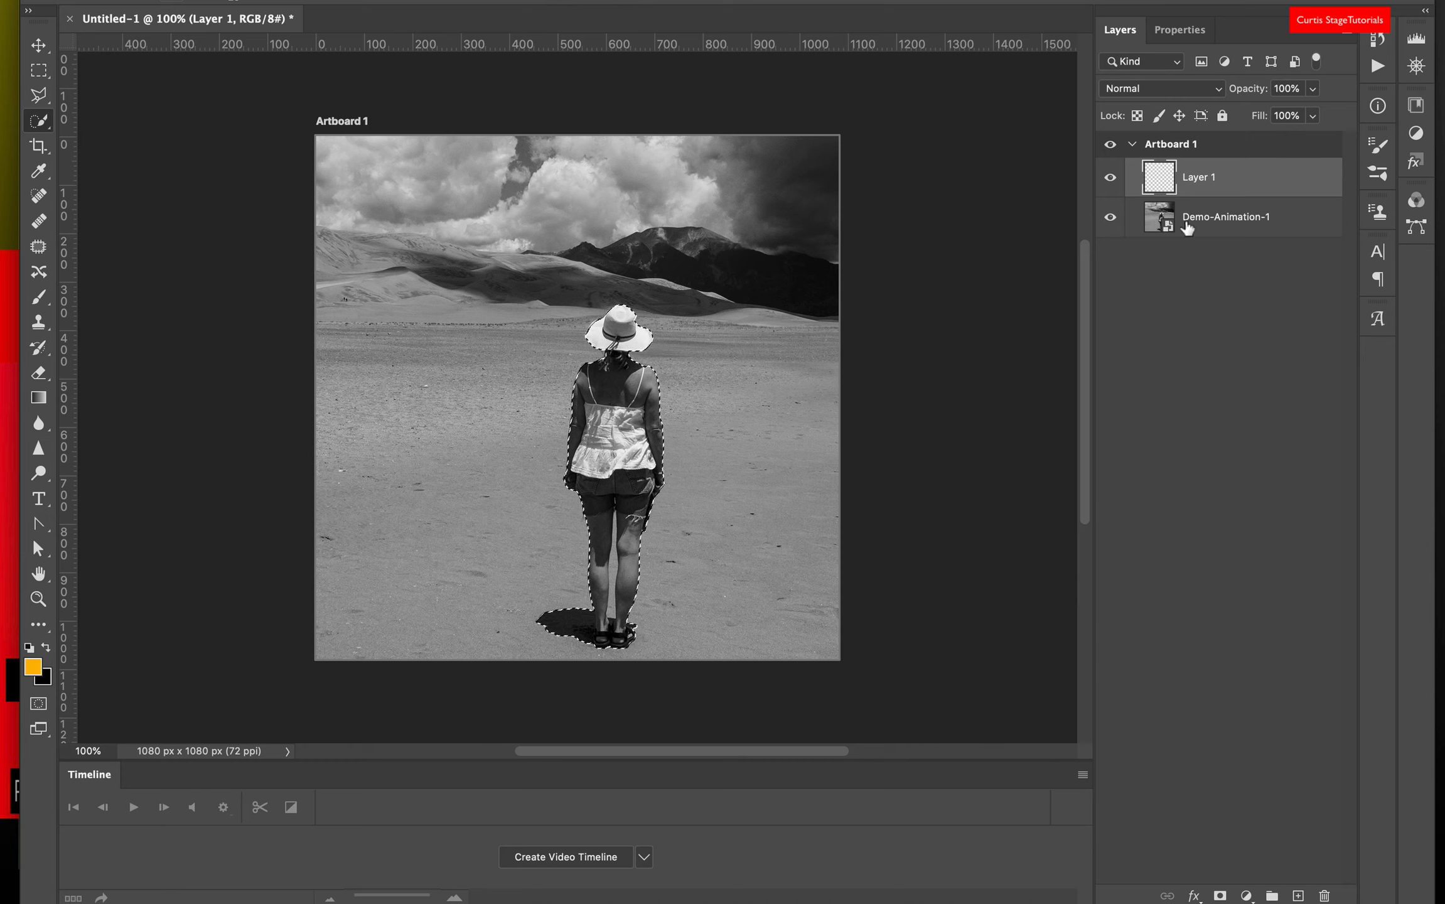
click(1199, 226)
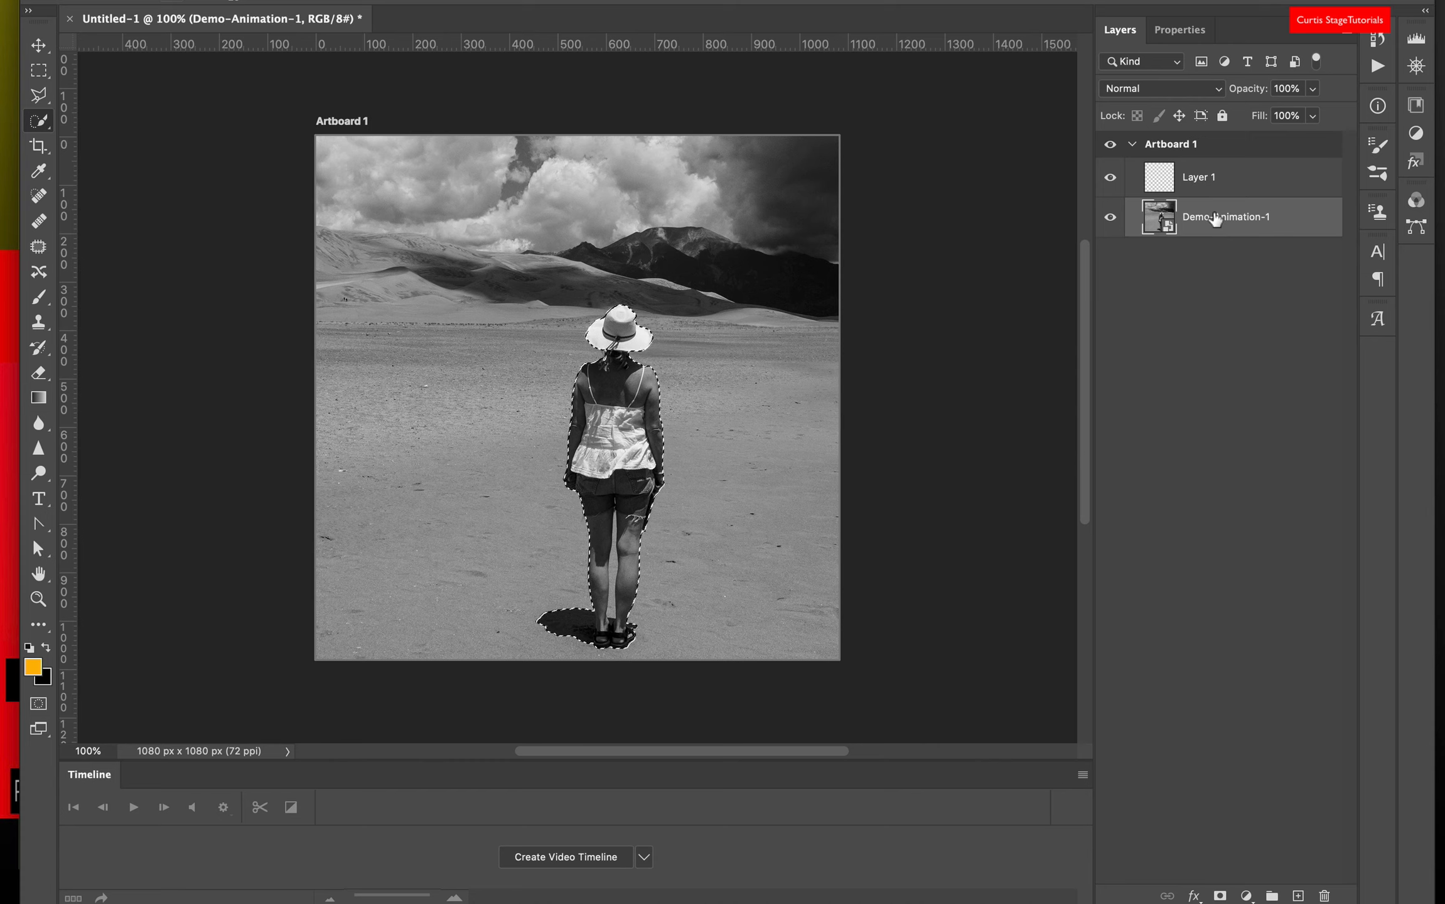
click(1215, 179)
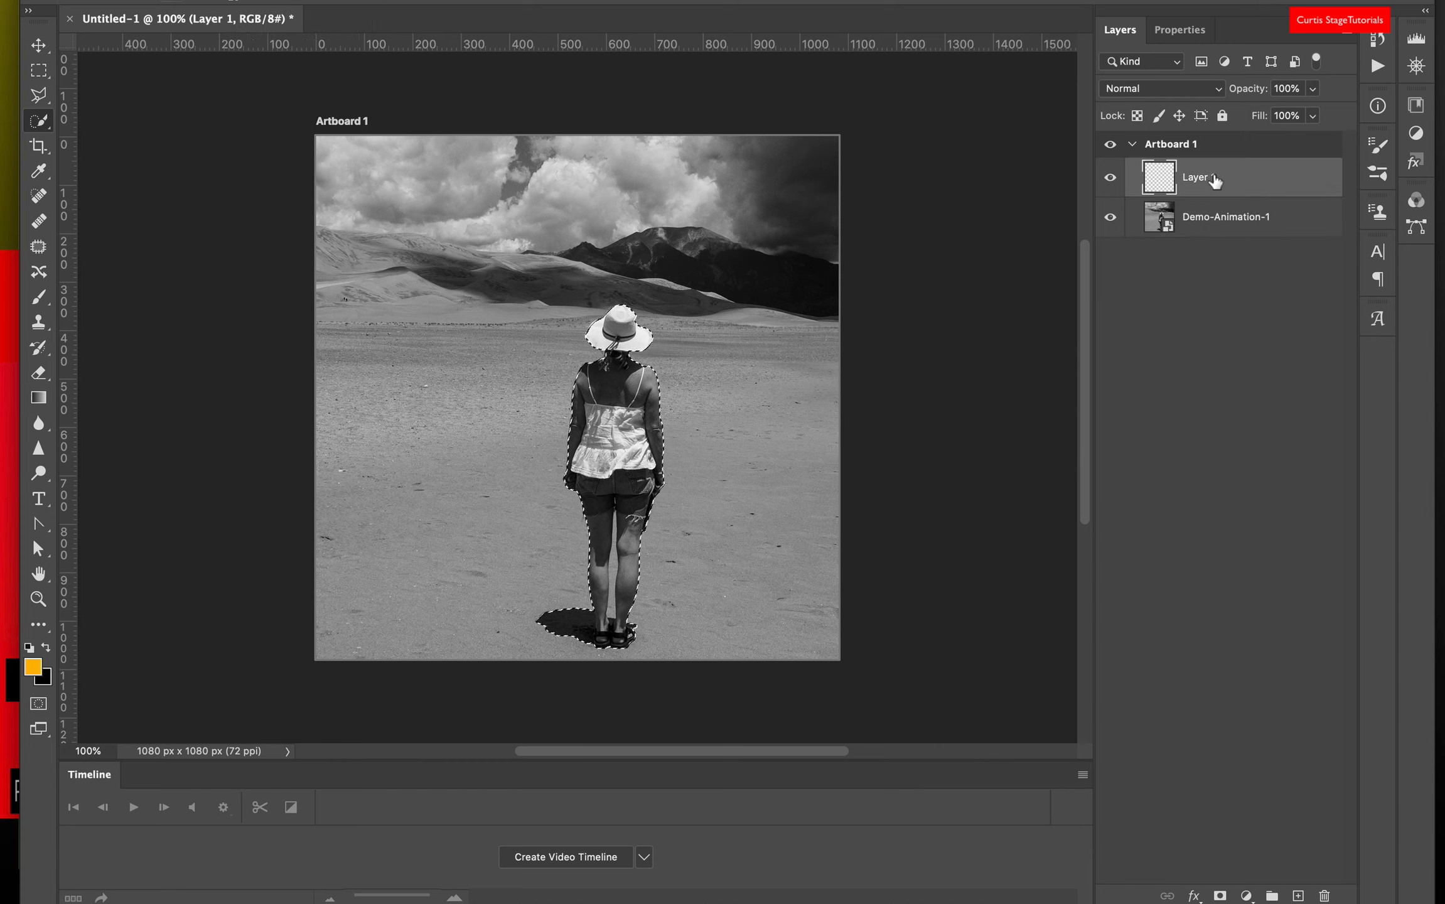
Check the cut-out by hiding and reshowing the Demo-Animation-1 layer, and doing the same with Layer 1.
click(1113, 218)
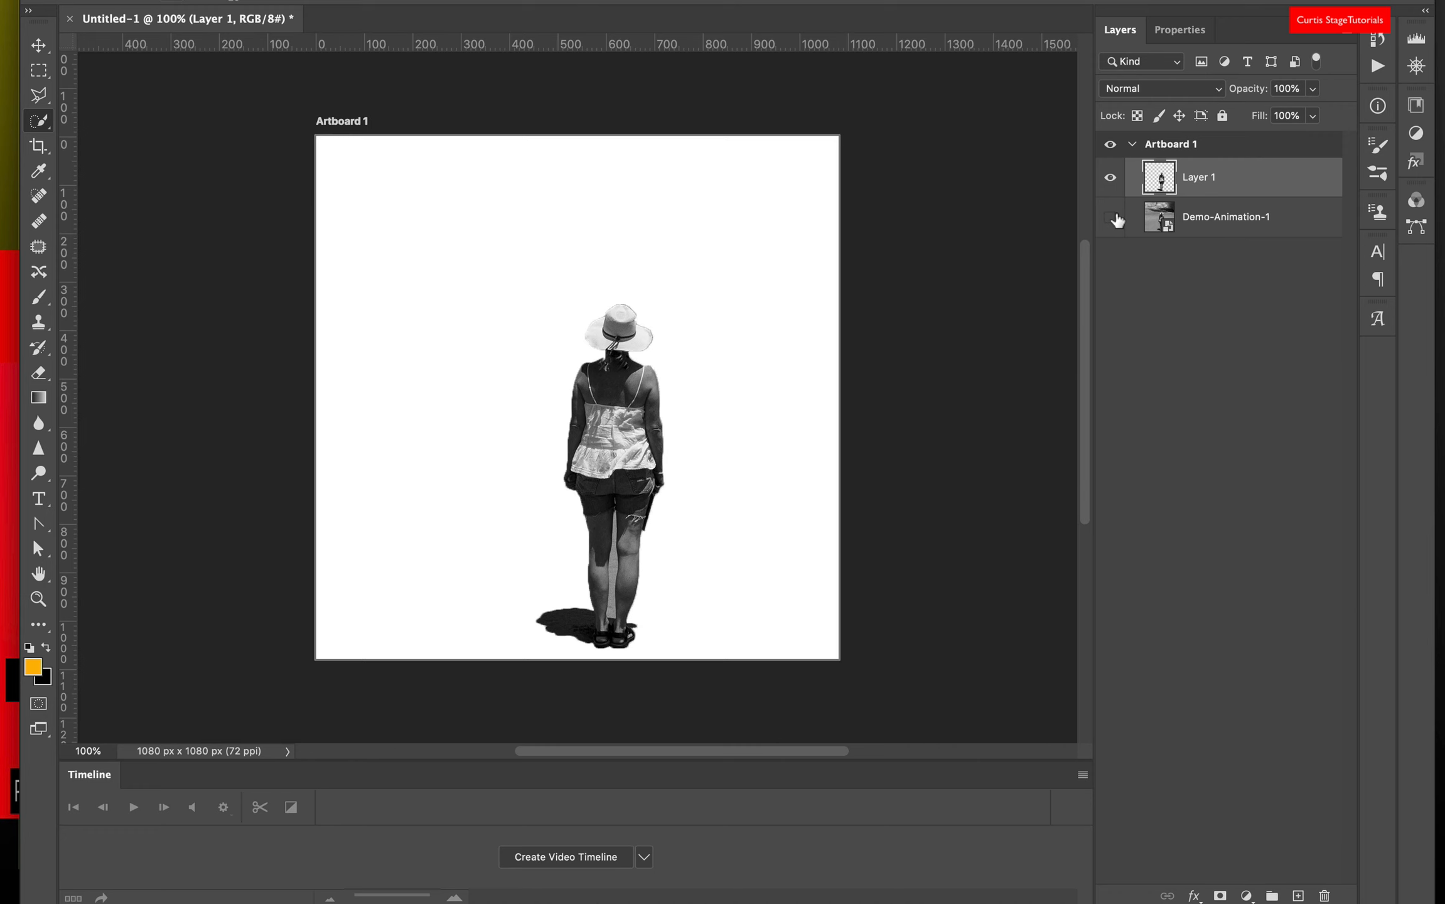
click(1111, 217)
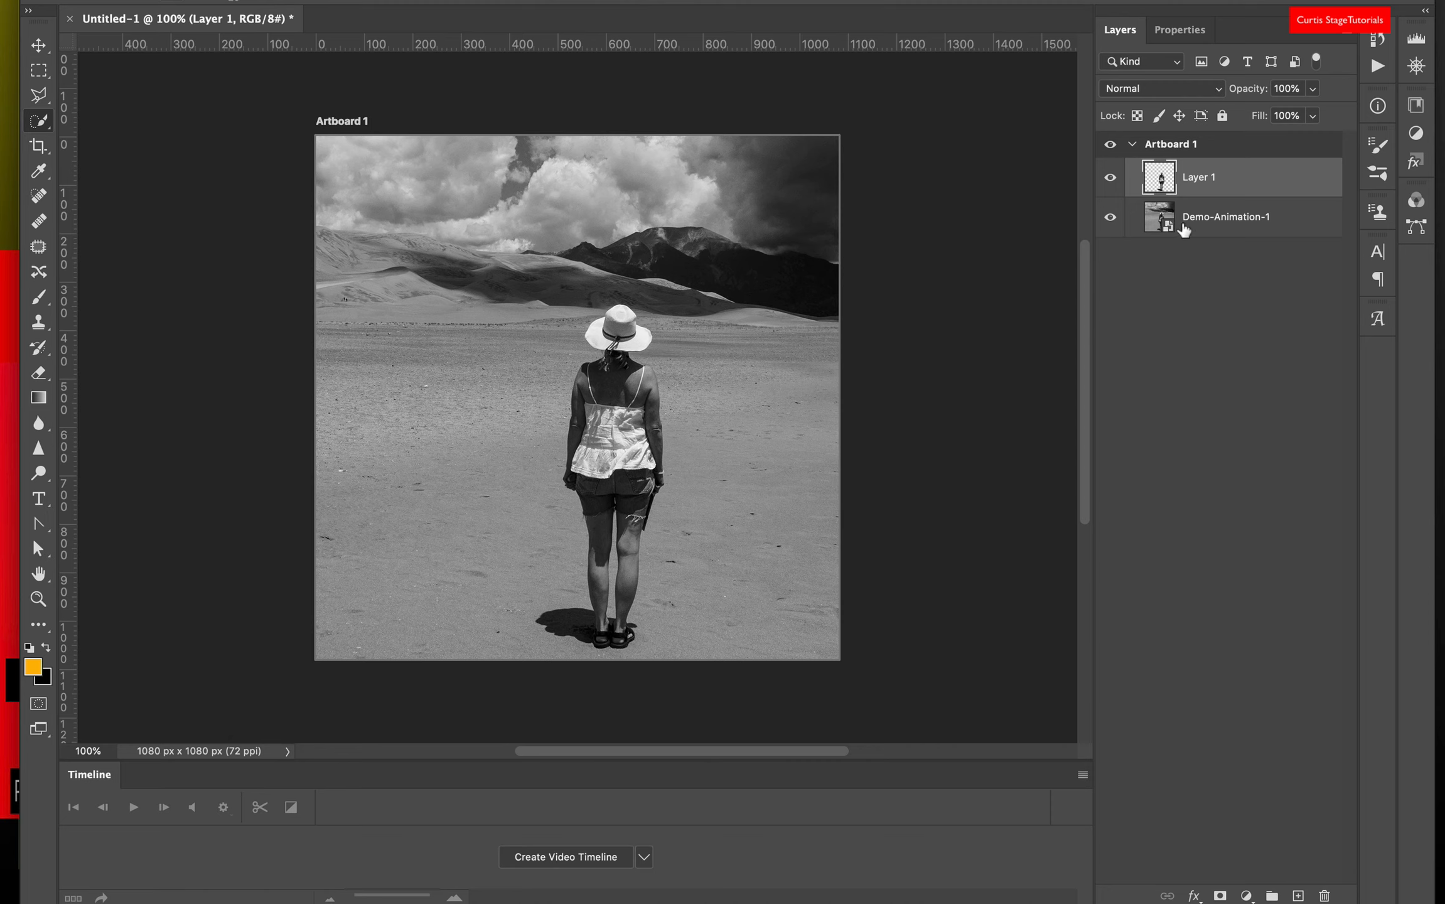
click(1110, 181)
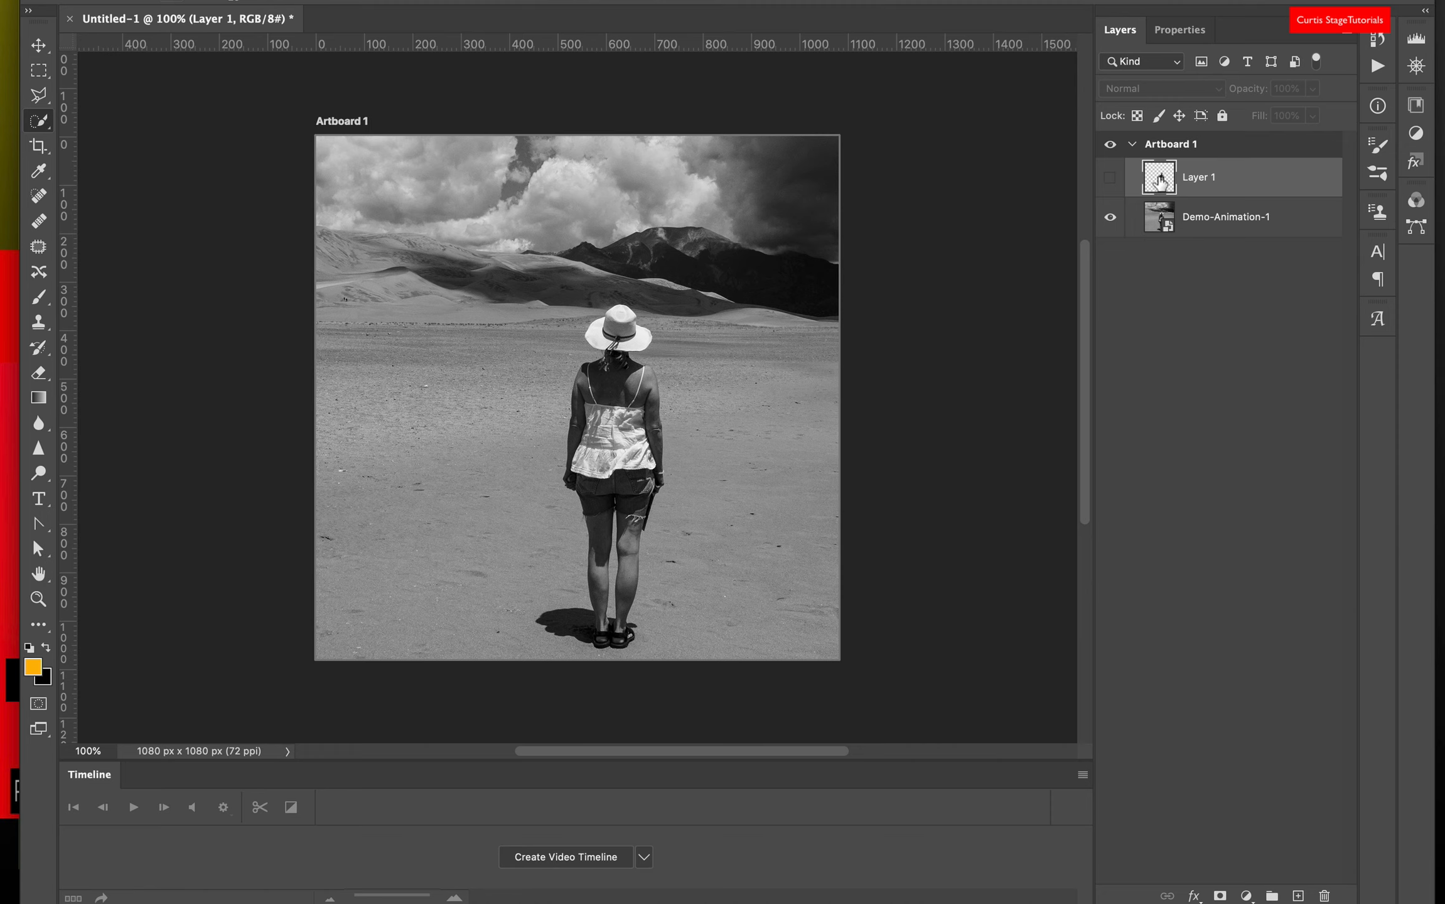
click(1110, 178)
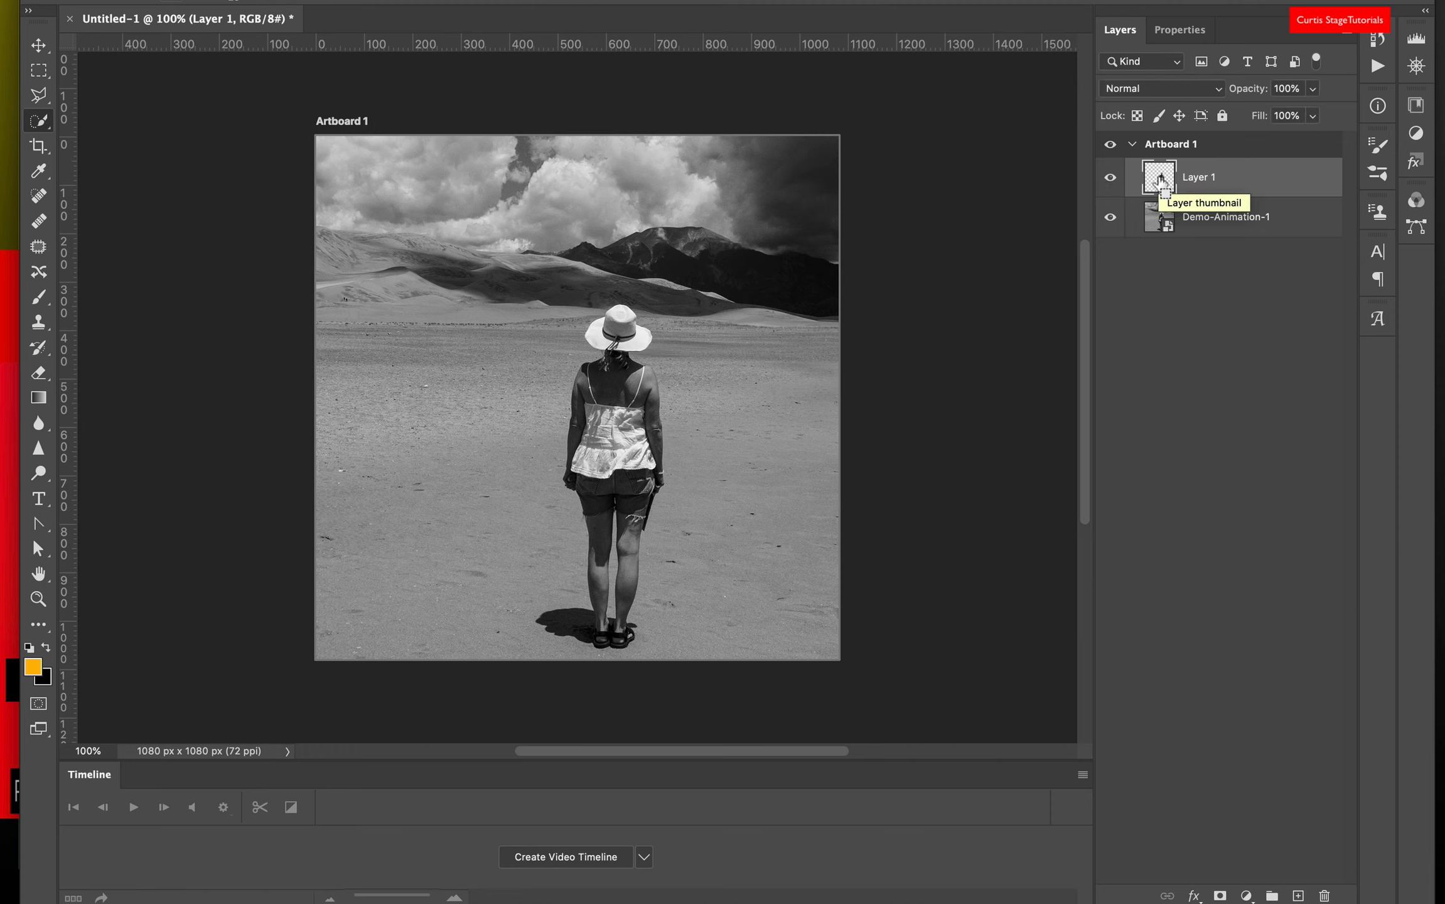
Load Layer 1's outline as a selection, hide Layer 1 and make the Demo-Animation-1 layer active.
super+click(1160, 179)
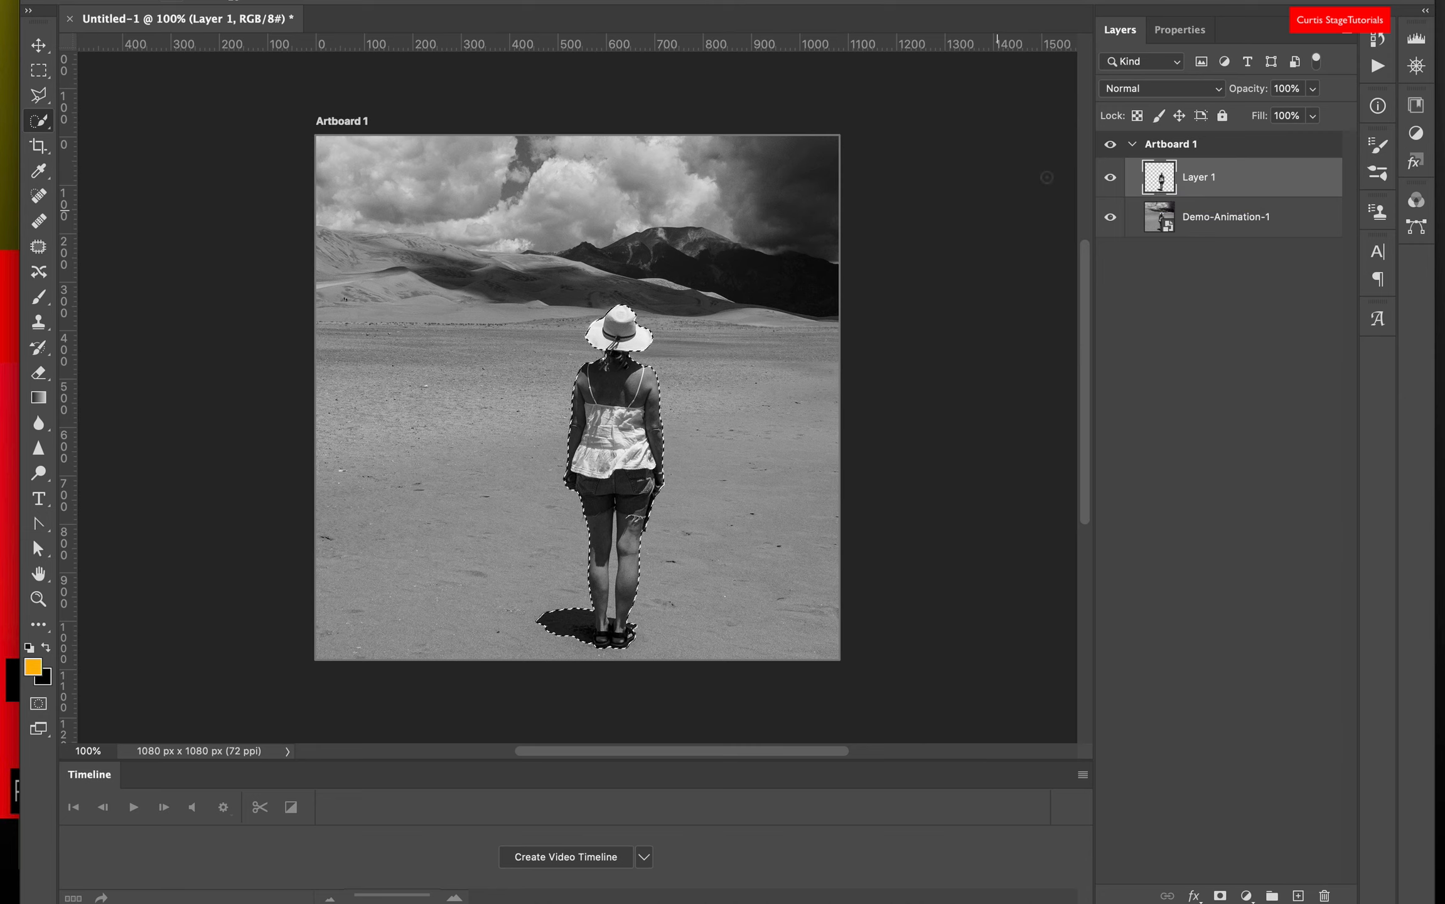
click(1110, 178)
click(1196, 221)
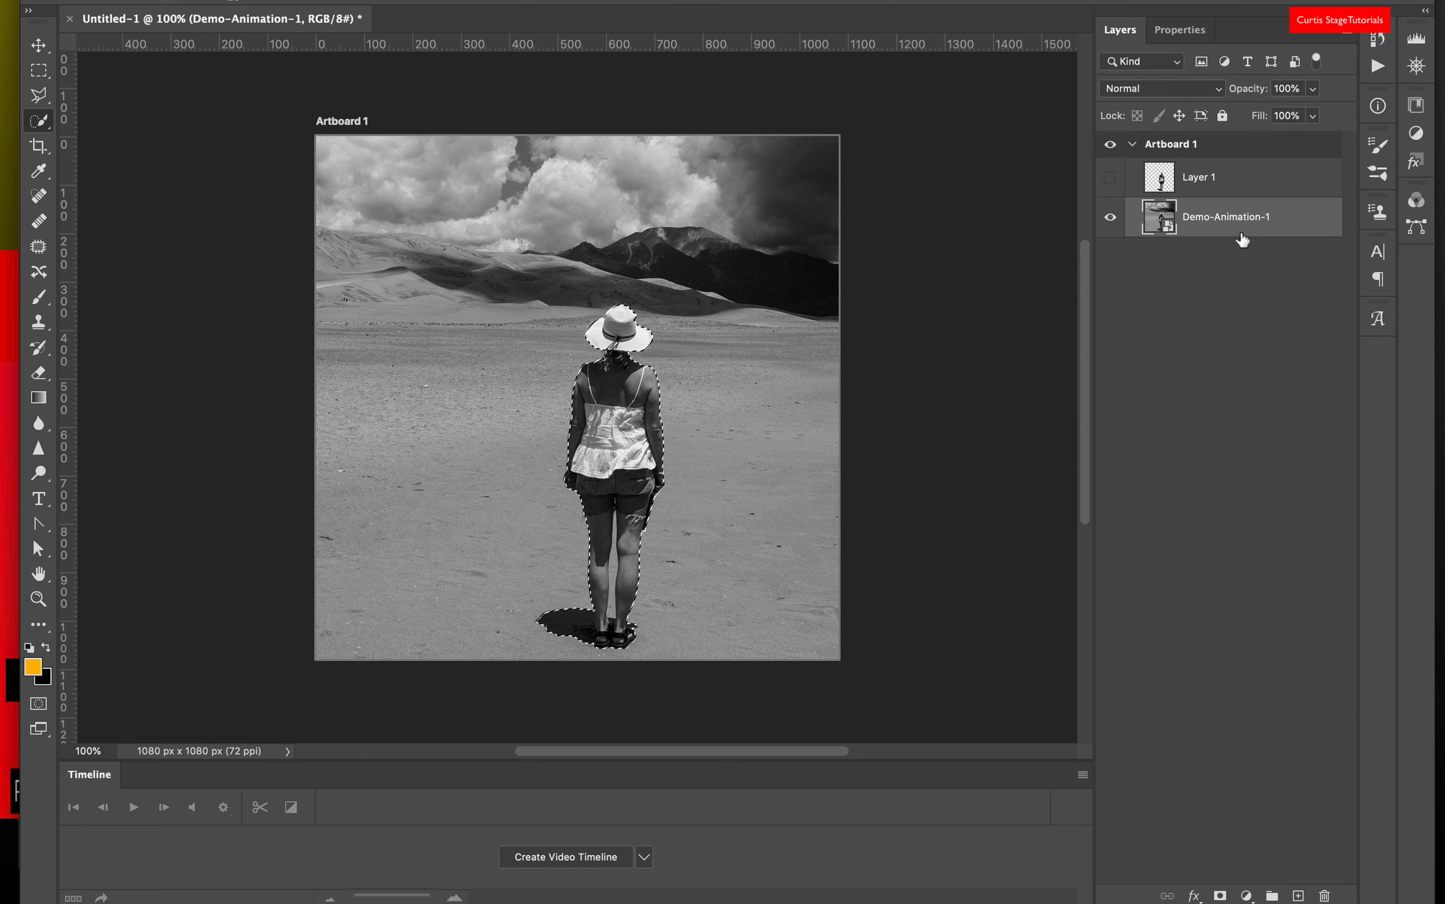
click(1111, 178)
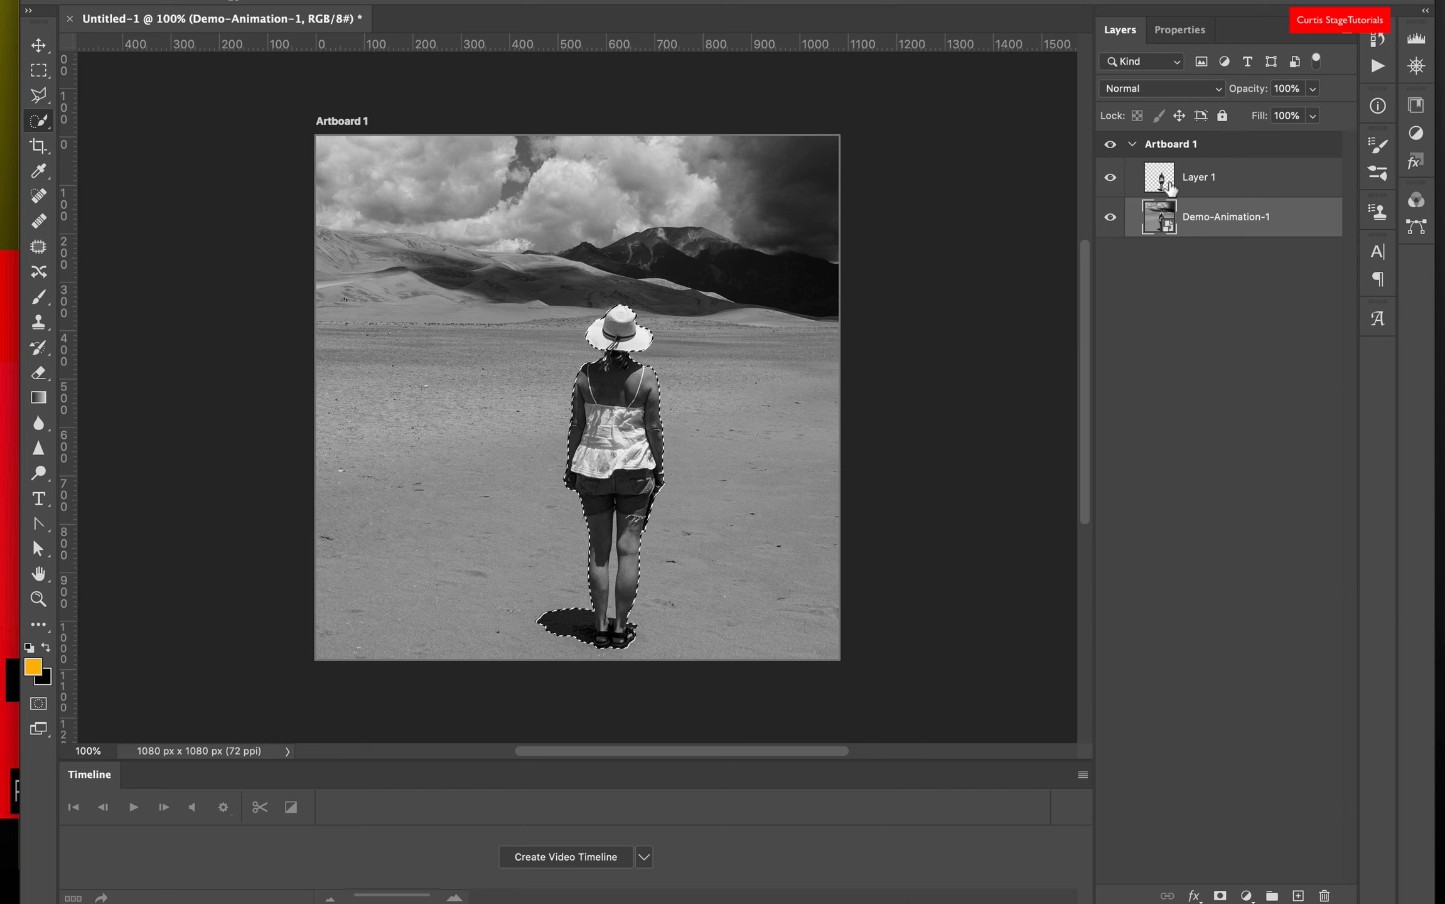
click(1111, 179)
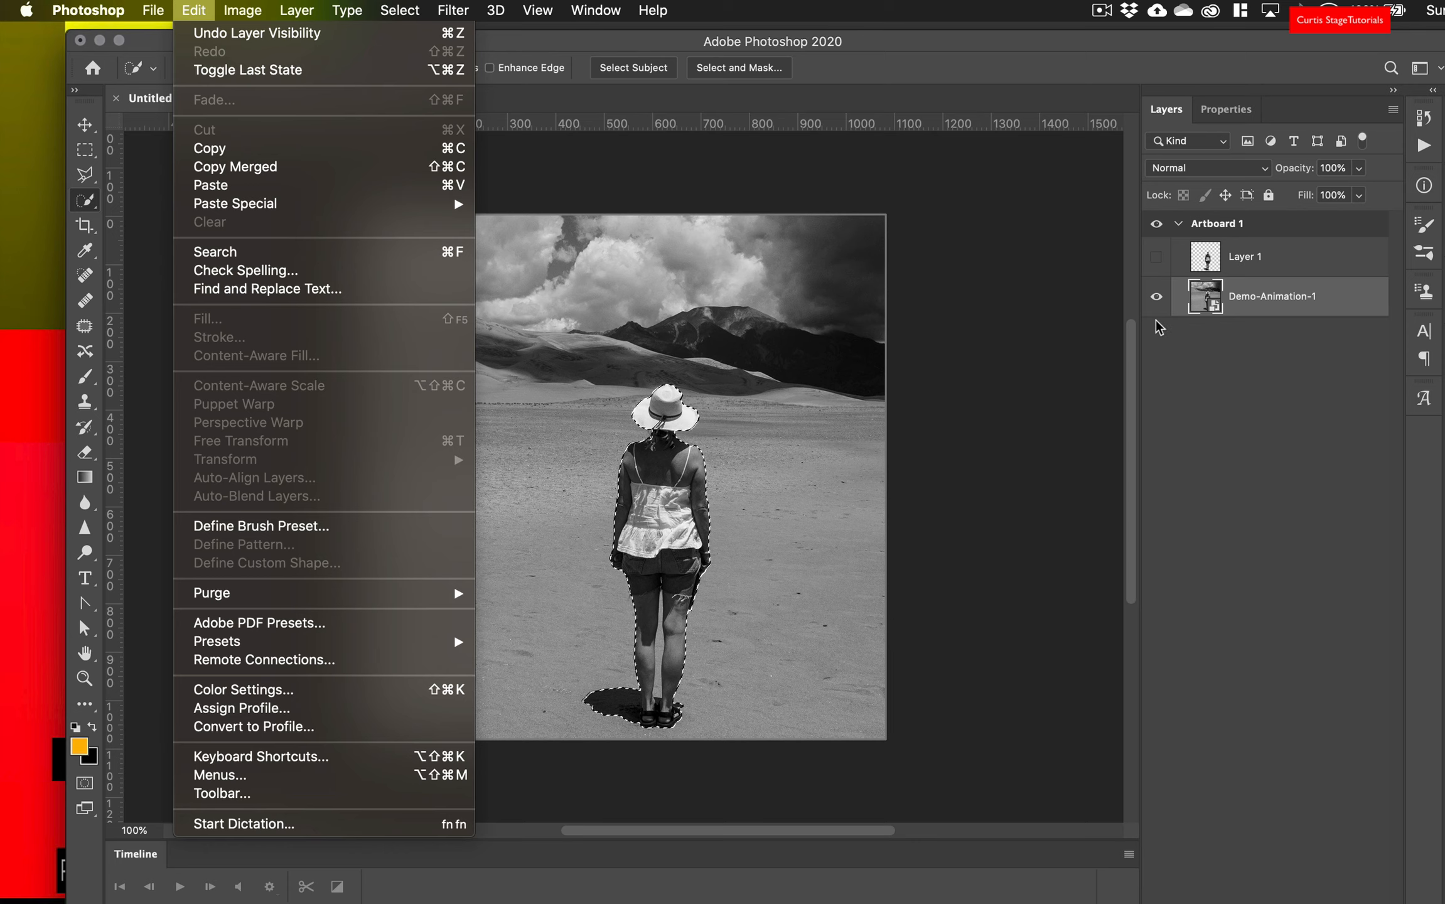
click(928, 330)
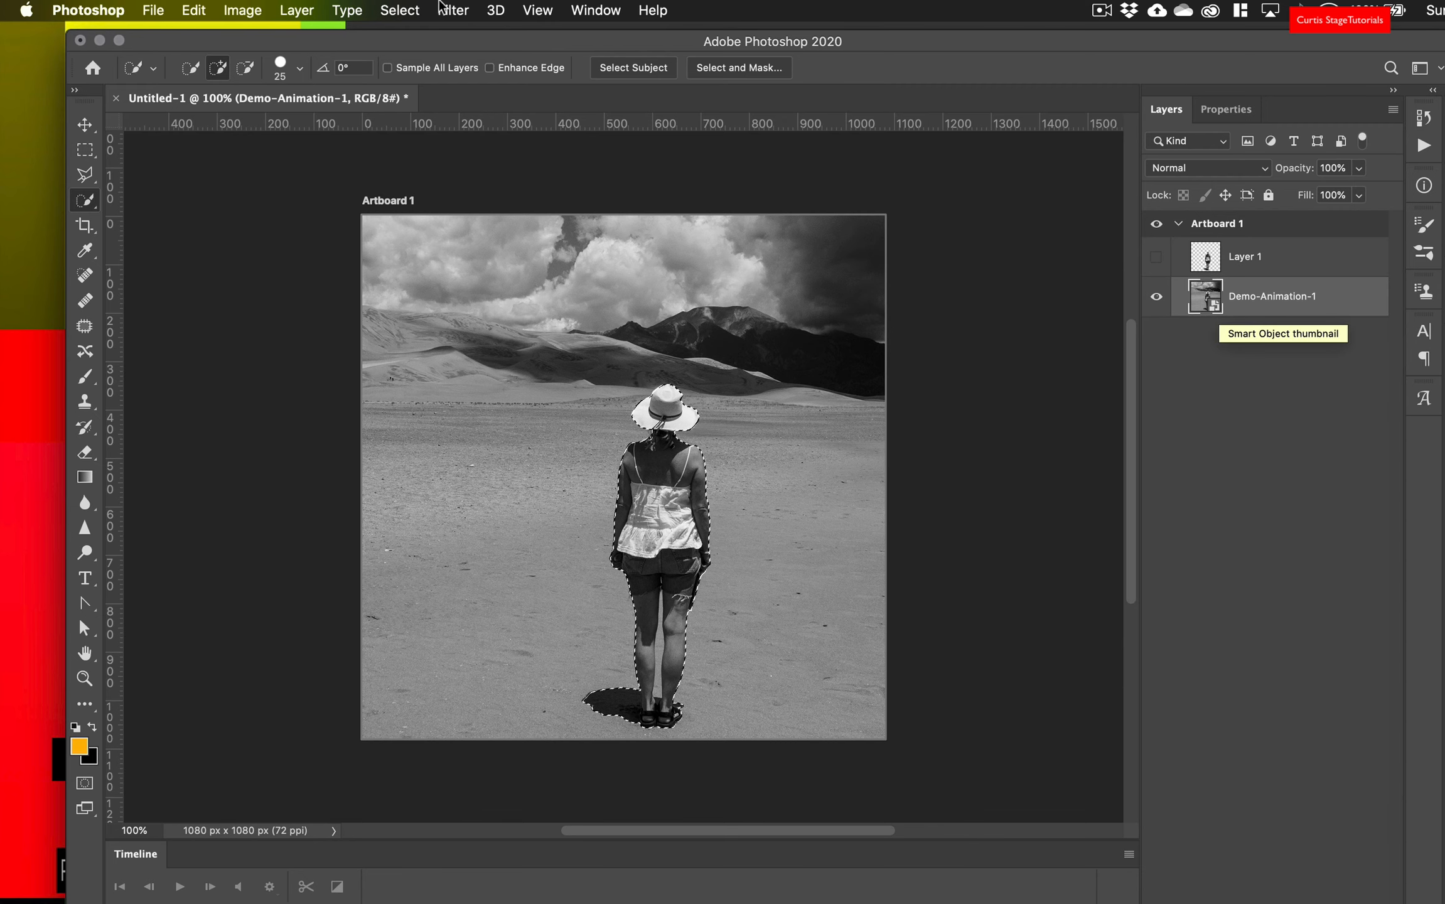
Rasterize the Demo-Animation-1 smart object.
click(295, 11)
mouse_move(346, 394)
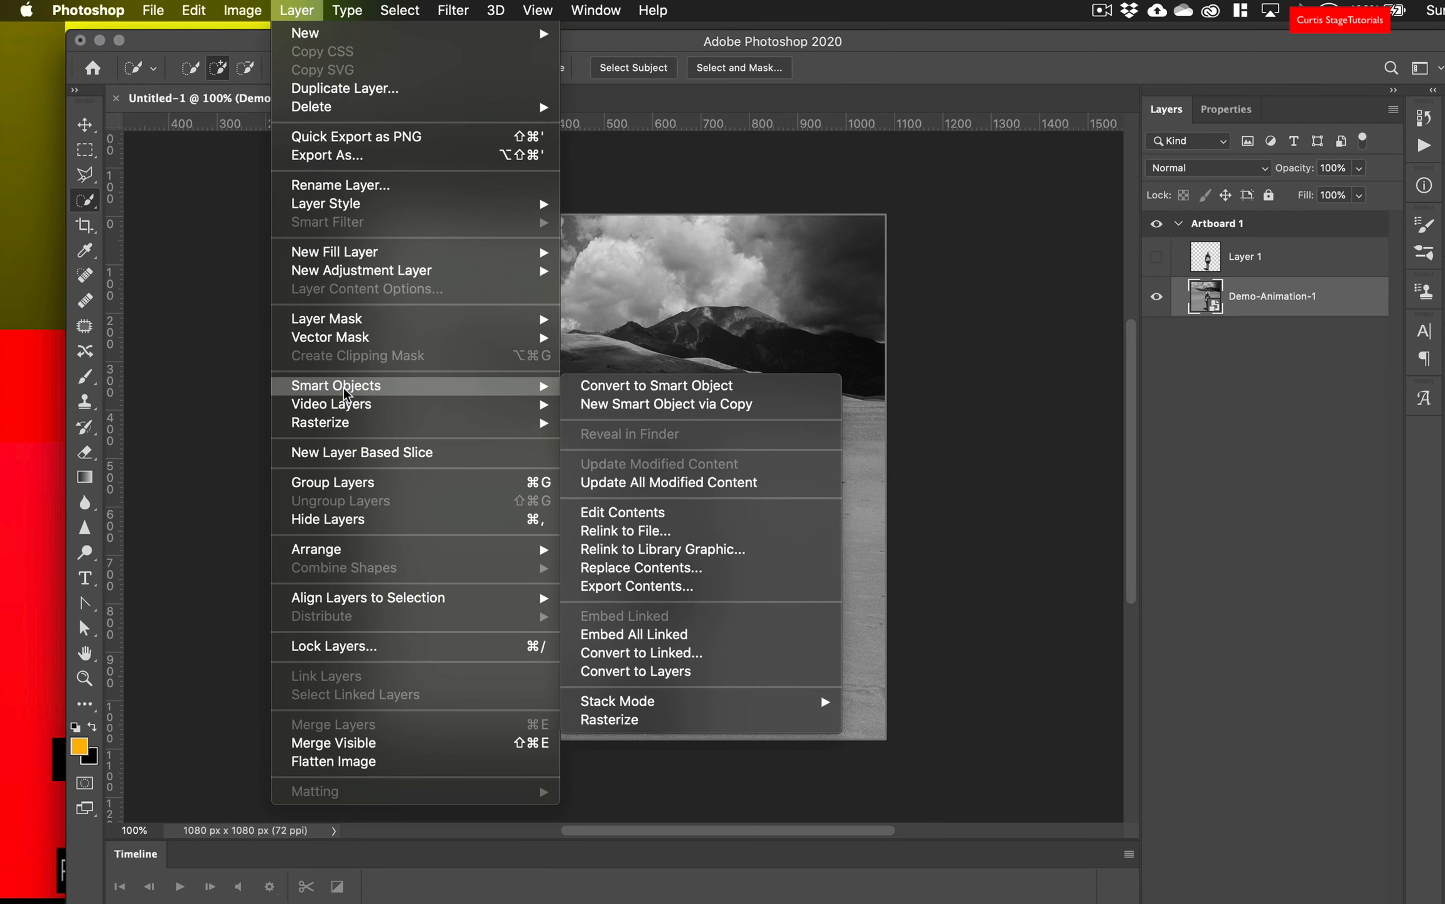
mouse_move(342, 425)
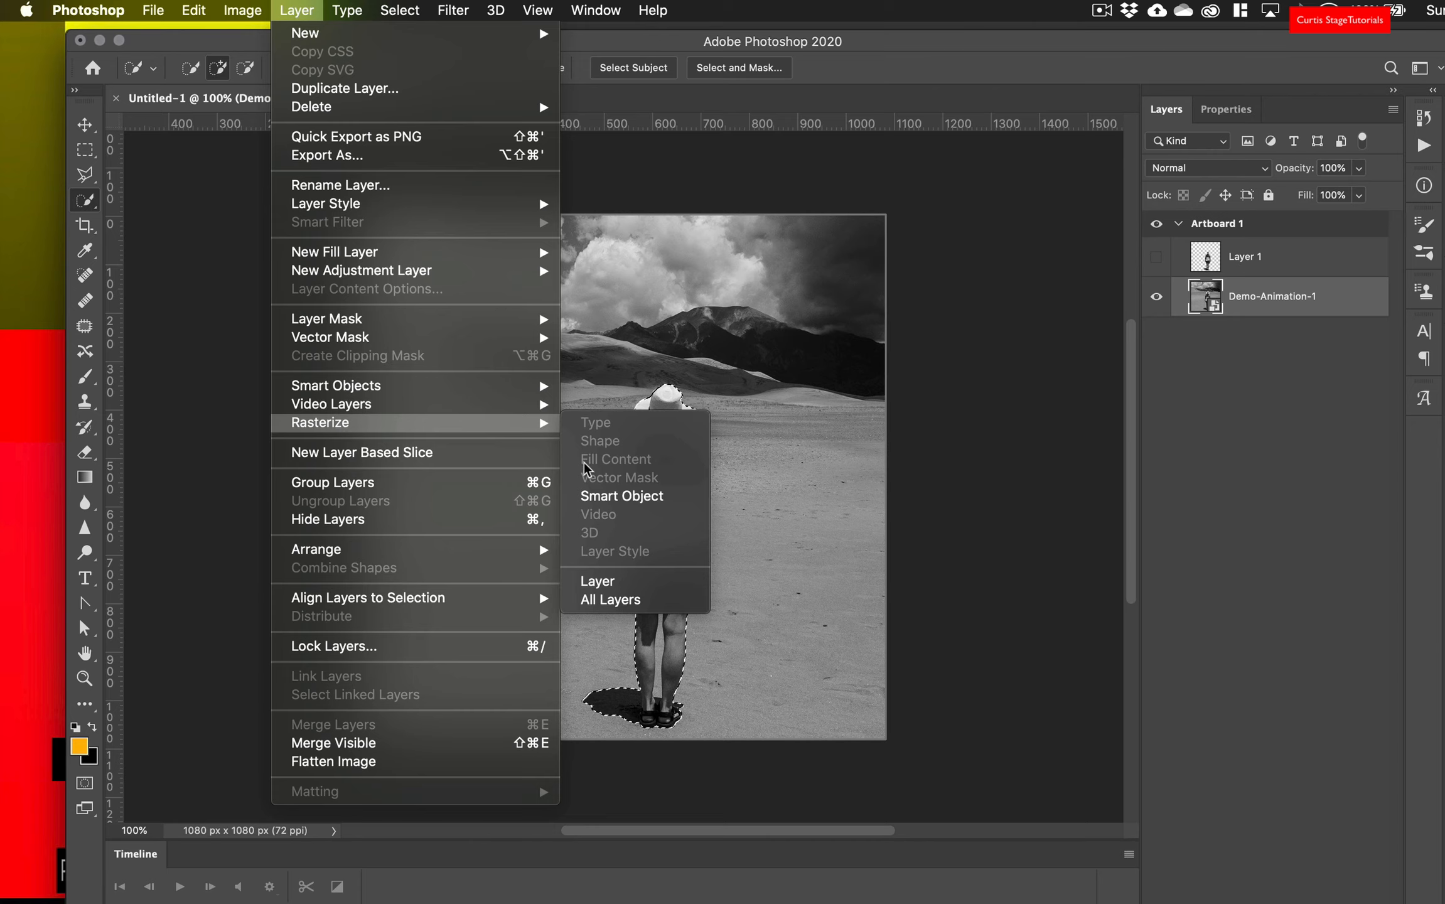
mouse_move(460, 385)
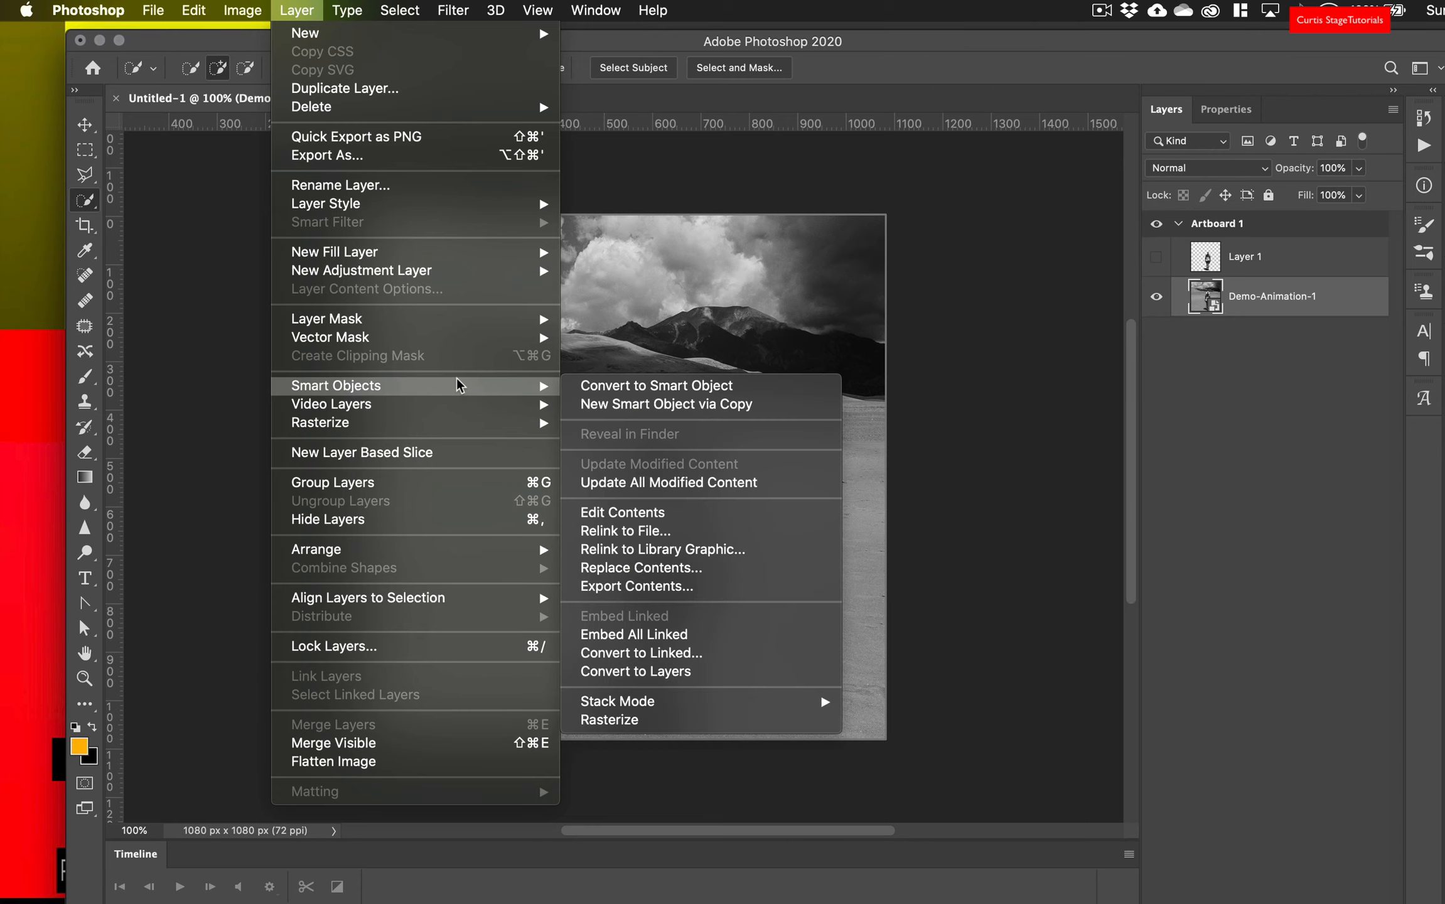
click(650, 729)
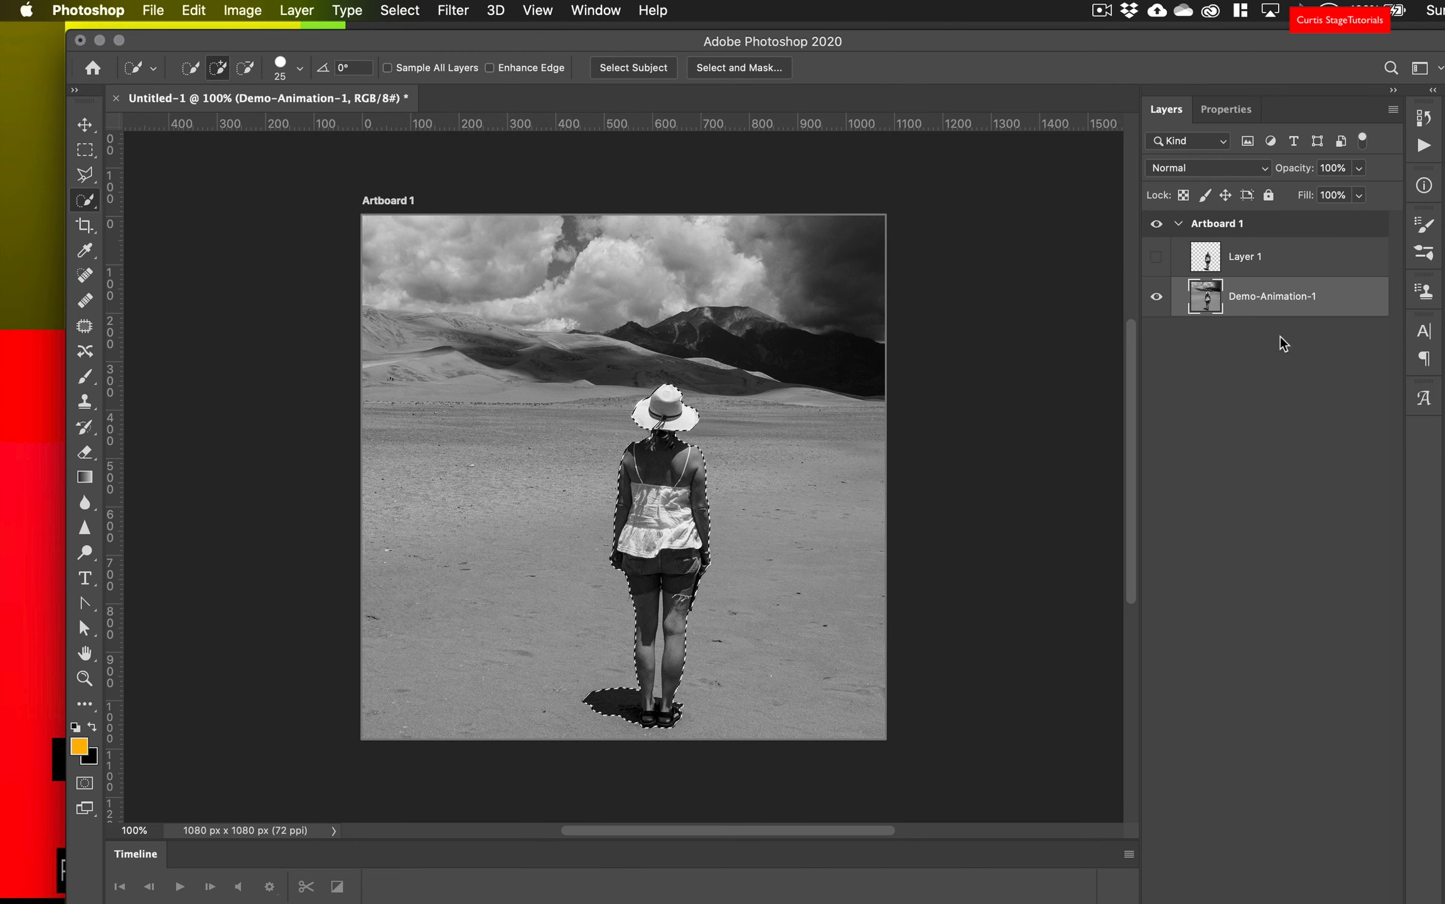
Open Content-Aware Fill for the woman's selection, with the sampling overlay at 100% opacity and a Rectangular sampling area.
click(195, 10)
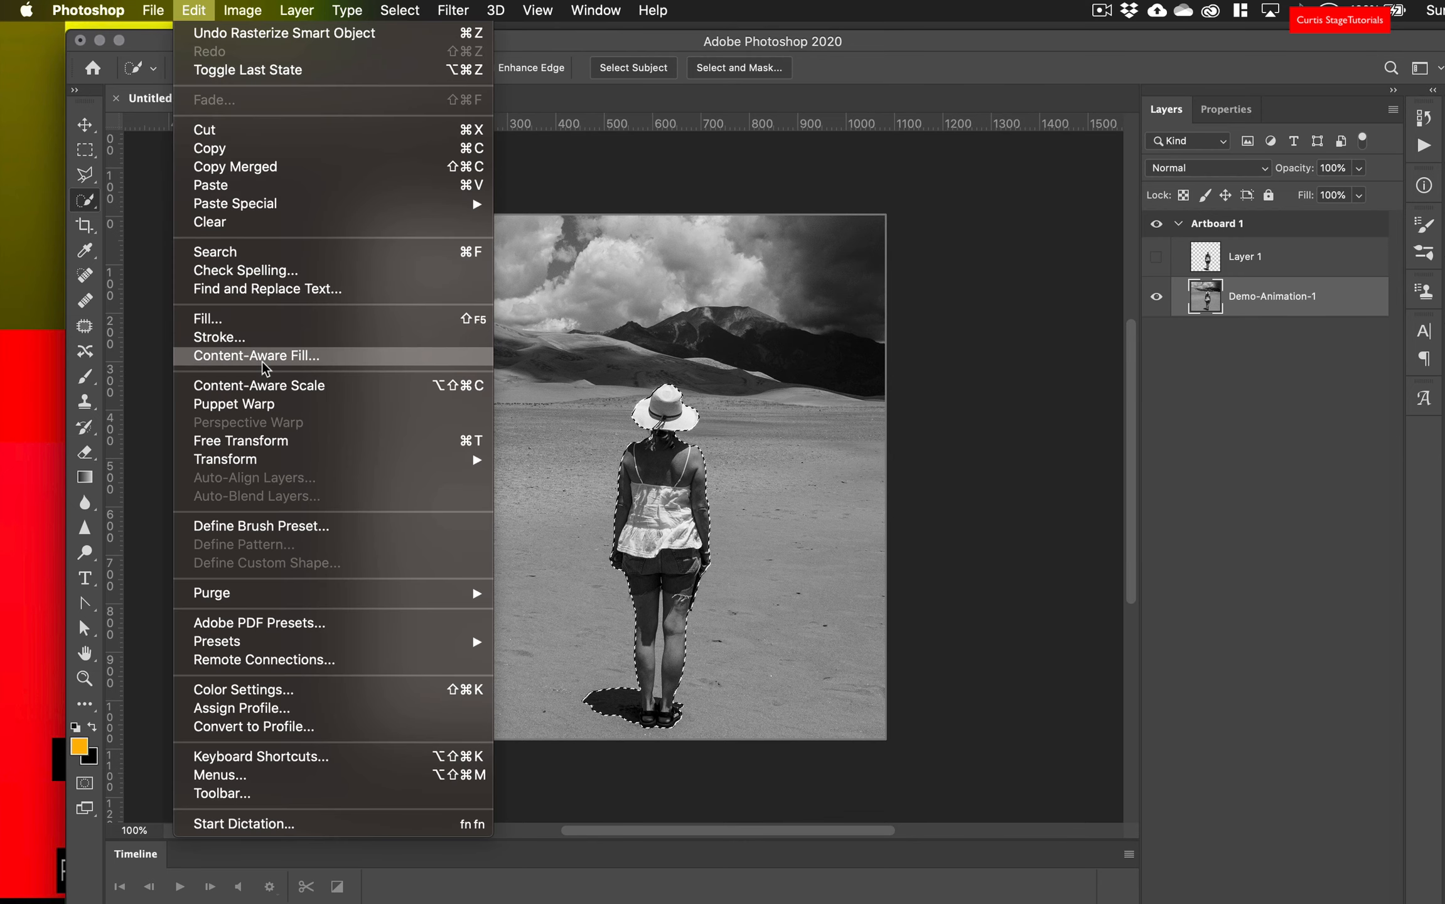
click(264, 355)
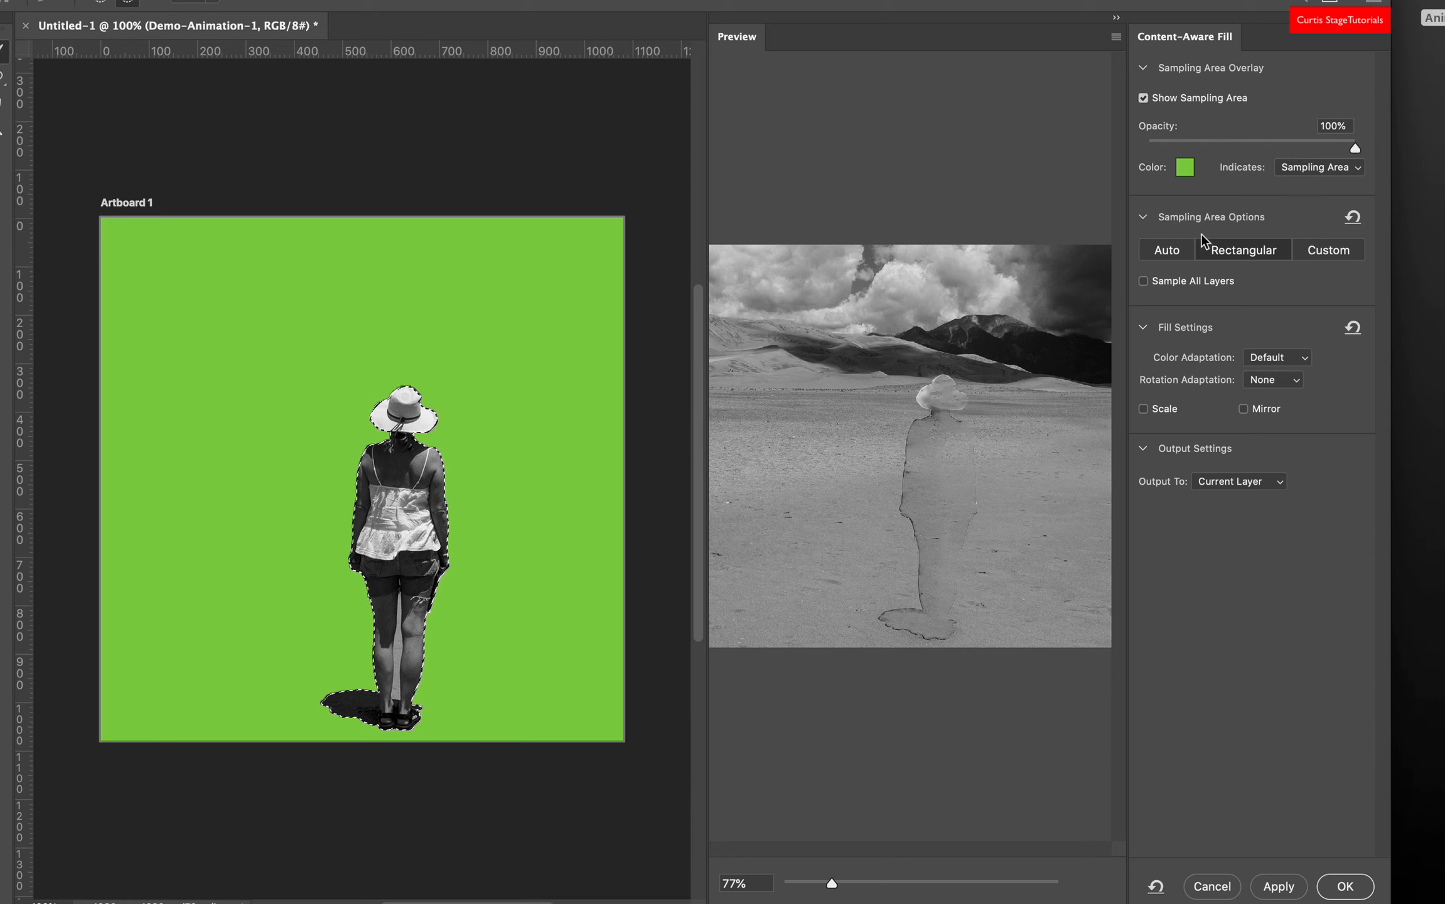
drag(1338, 147, 1384, 148)
click(1163, 251)
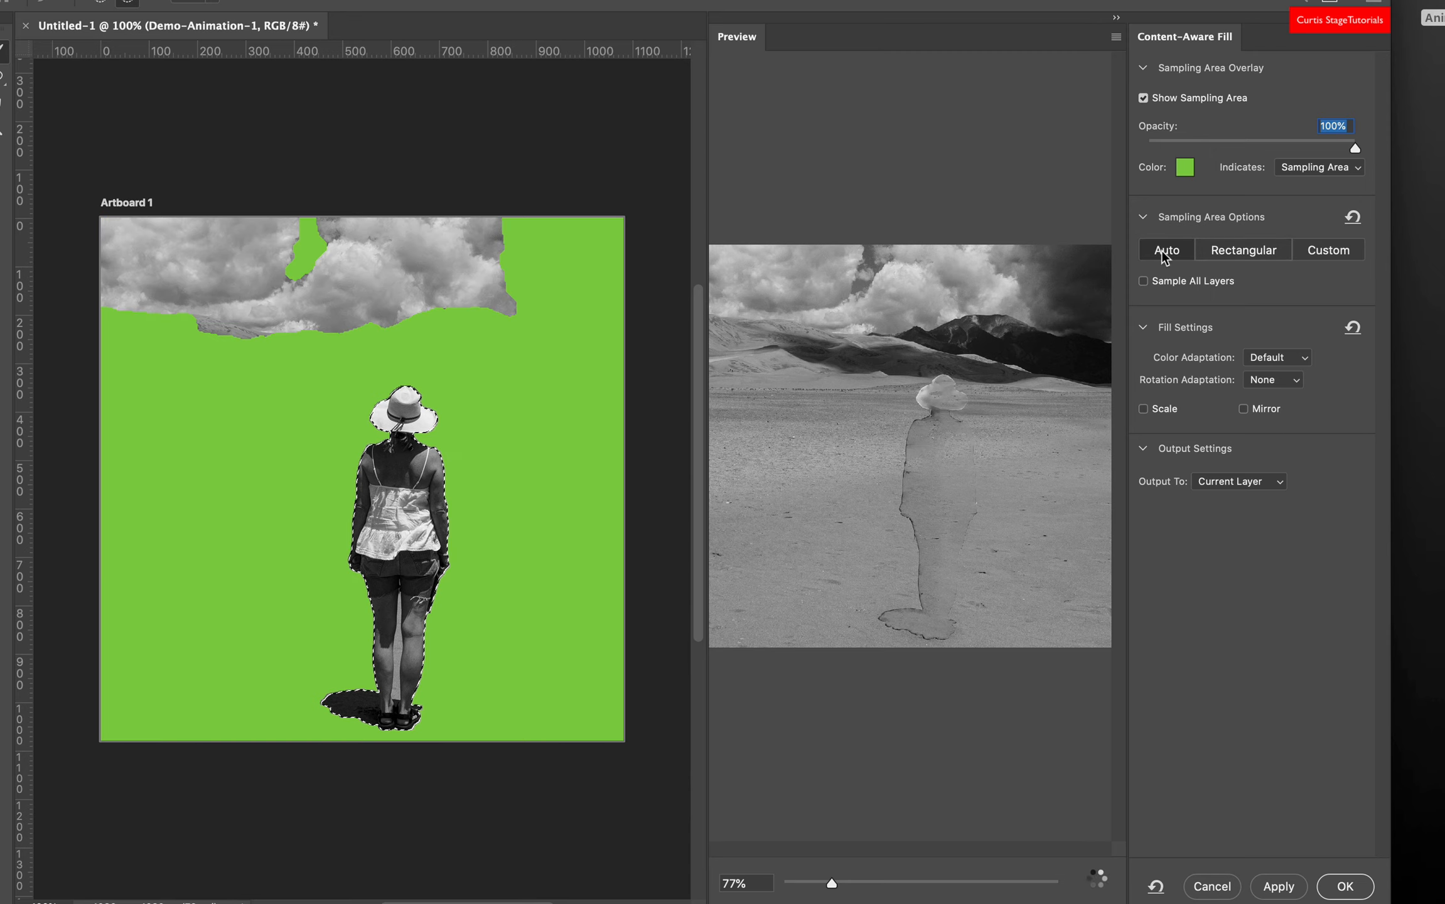
click(1225, 251)
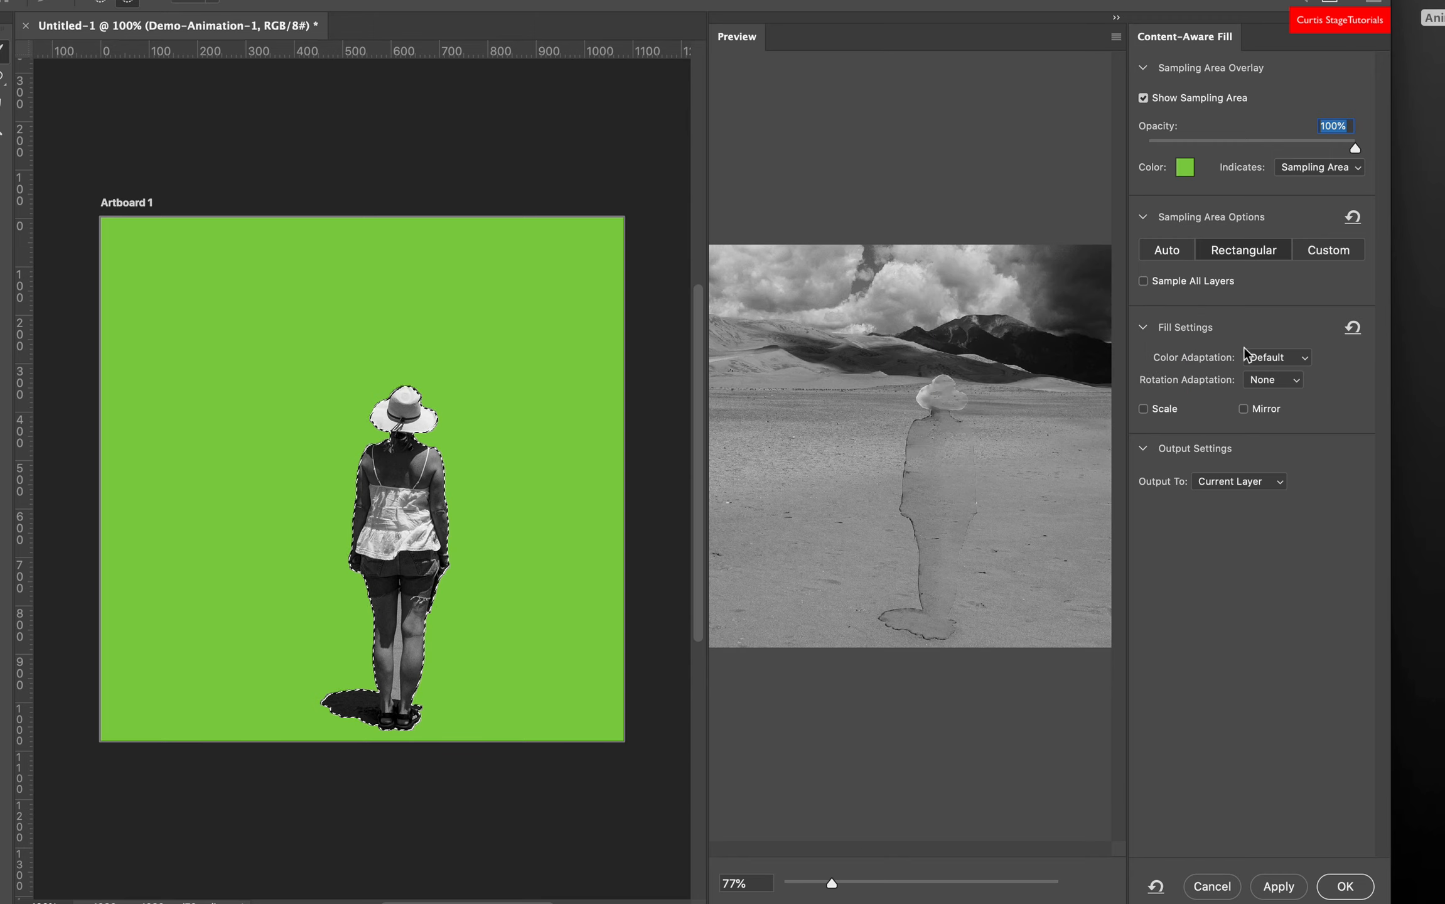
Try Color Adaptation None with Rotation Adaptation Full and High in the fill settings, and return Rotation Adaptation to None.
click(1277, 341)
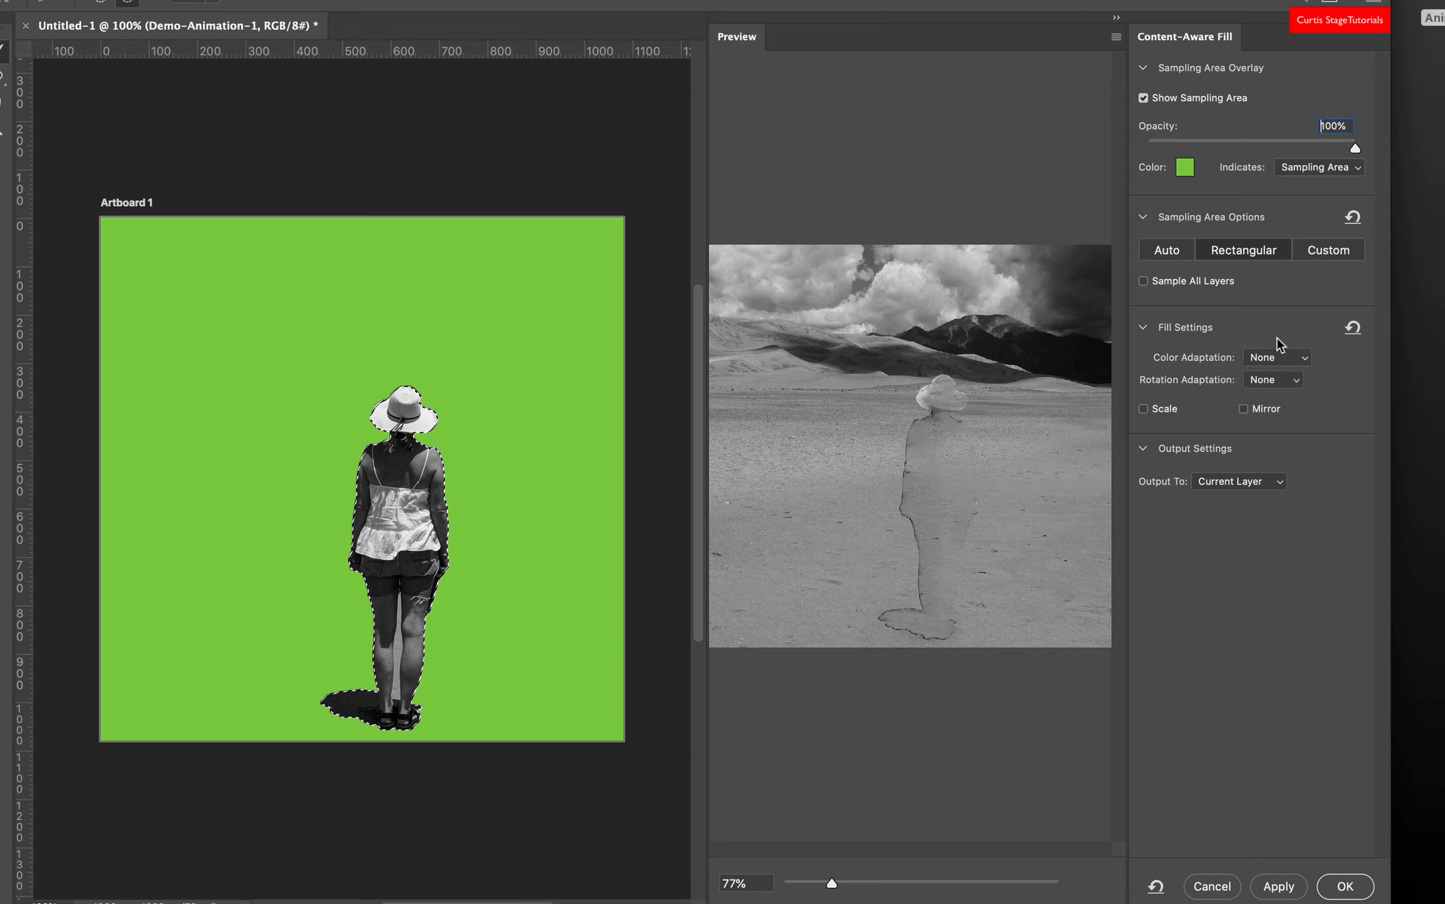
click(1270, 379)
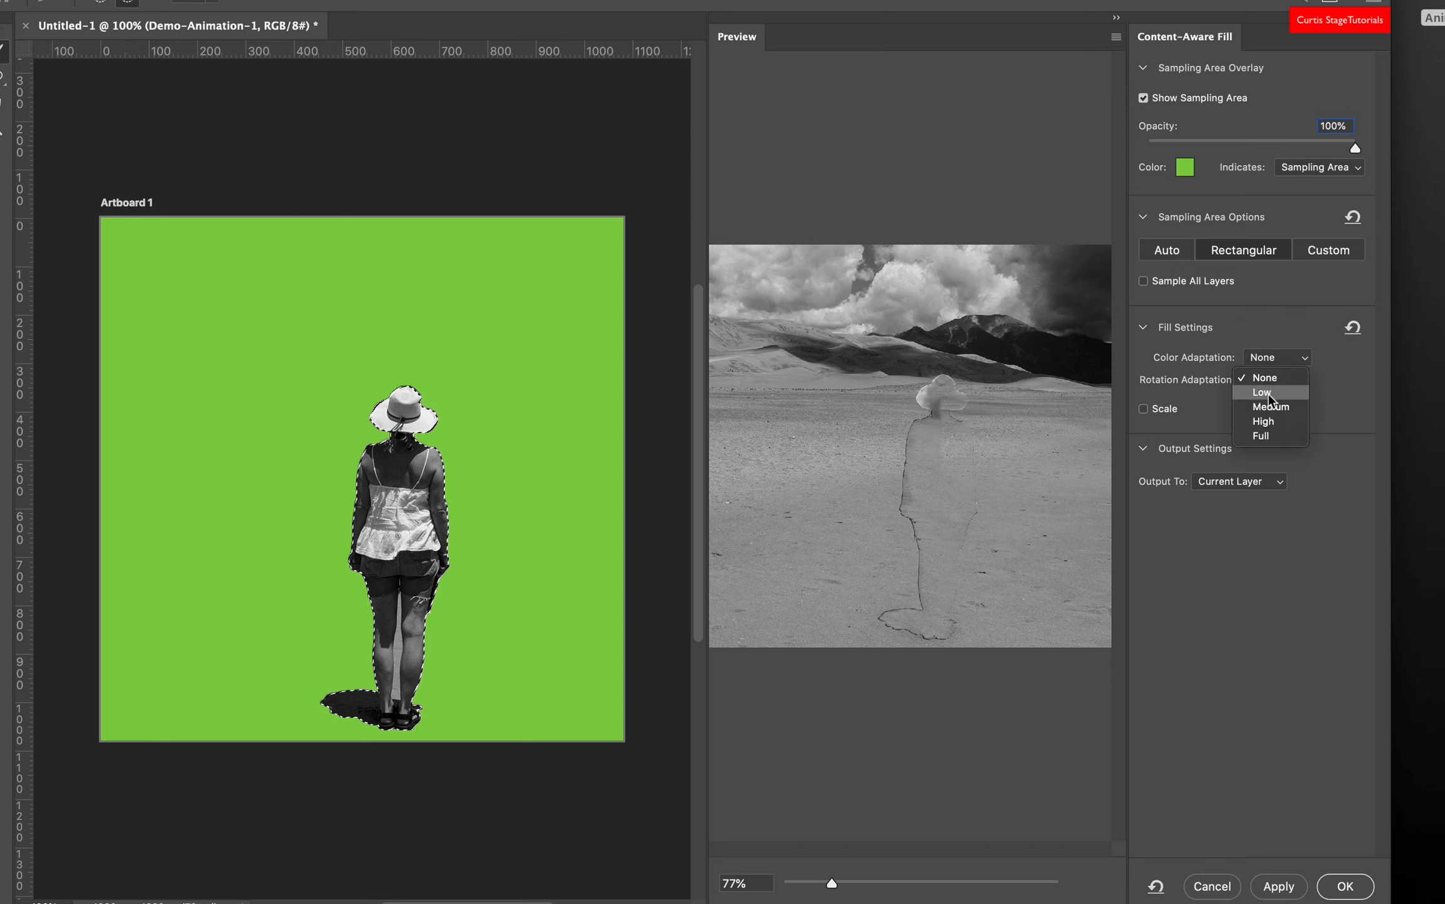
click(1267, 436)
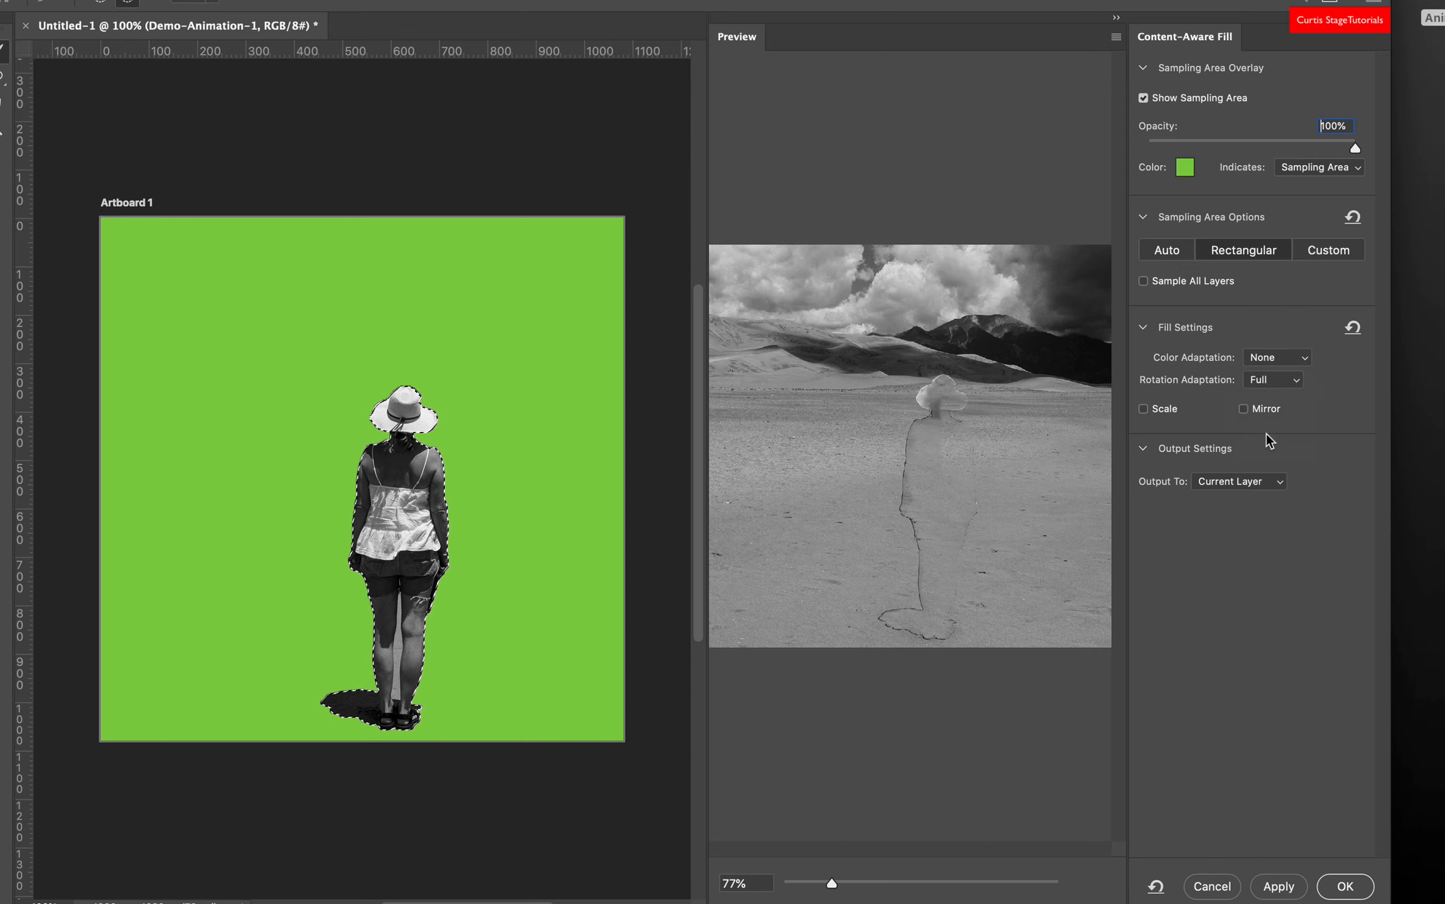
click(1276, 378)
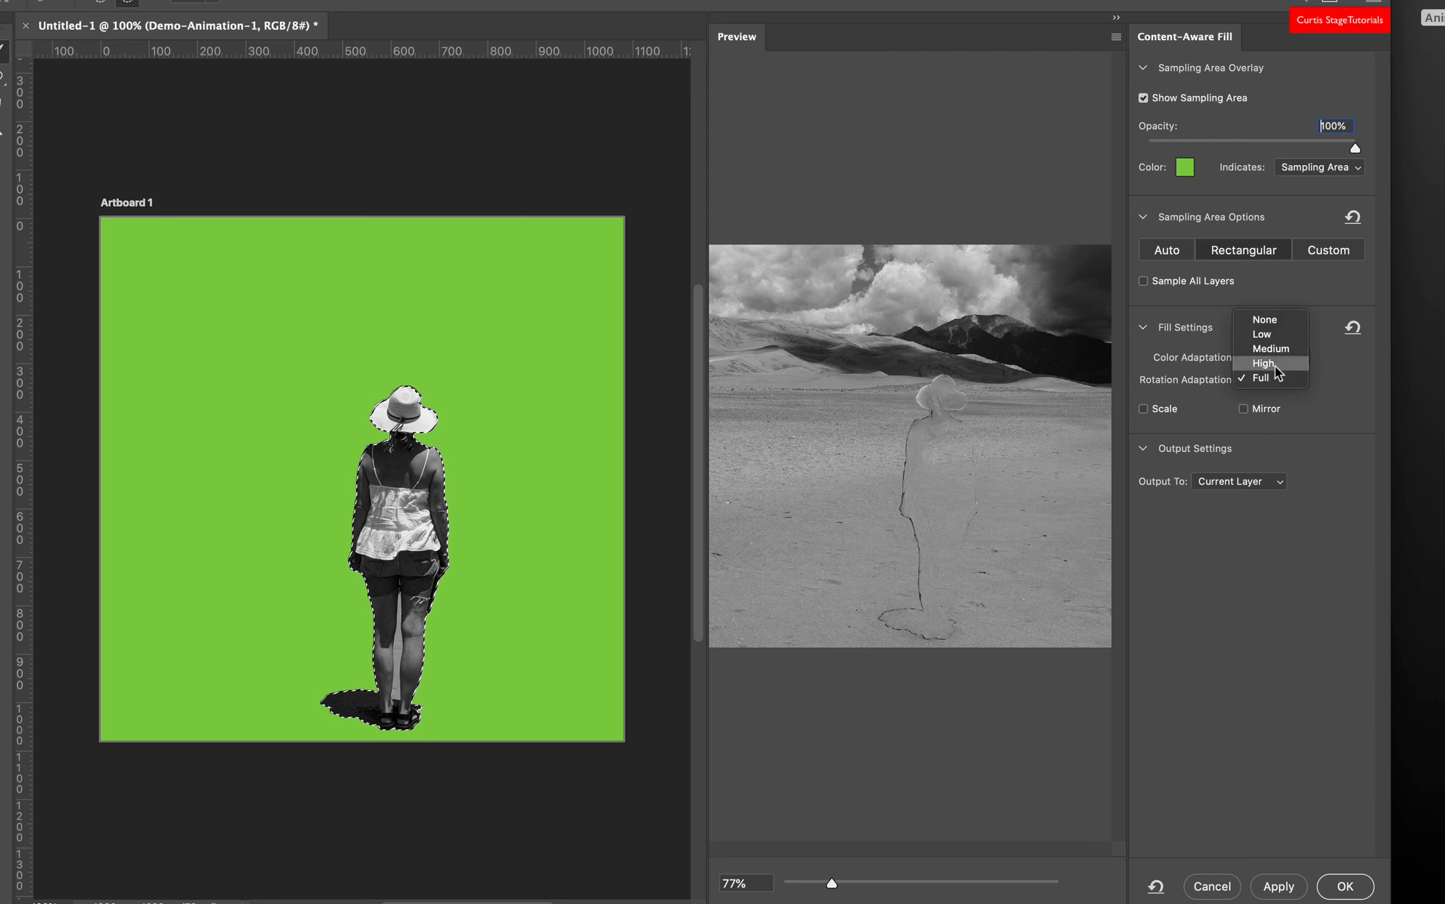
click(1274, 366)
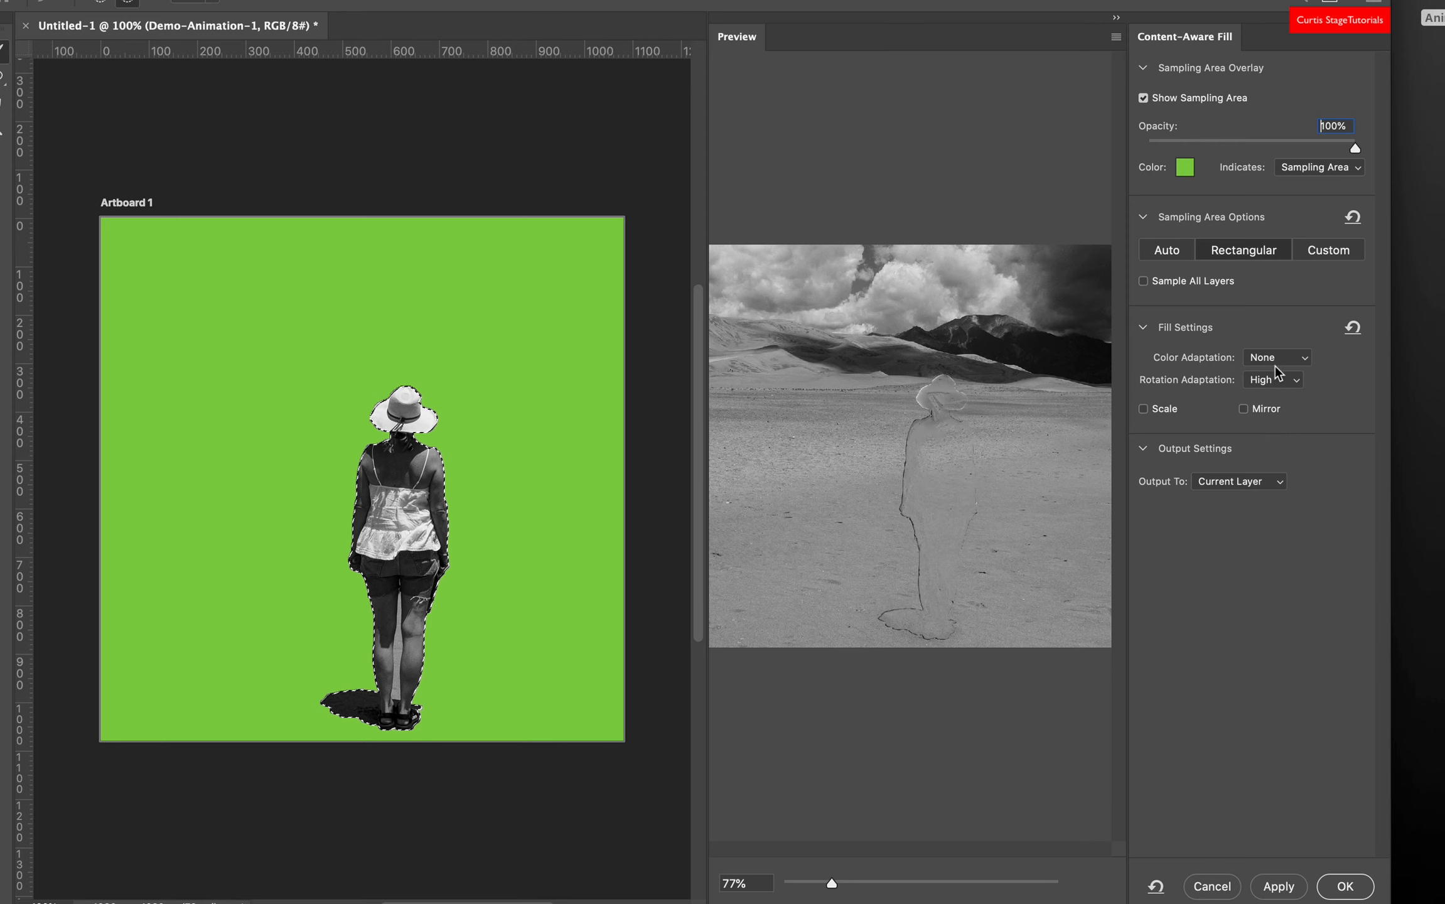
click(1274, 374)
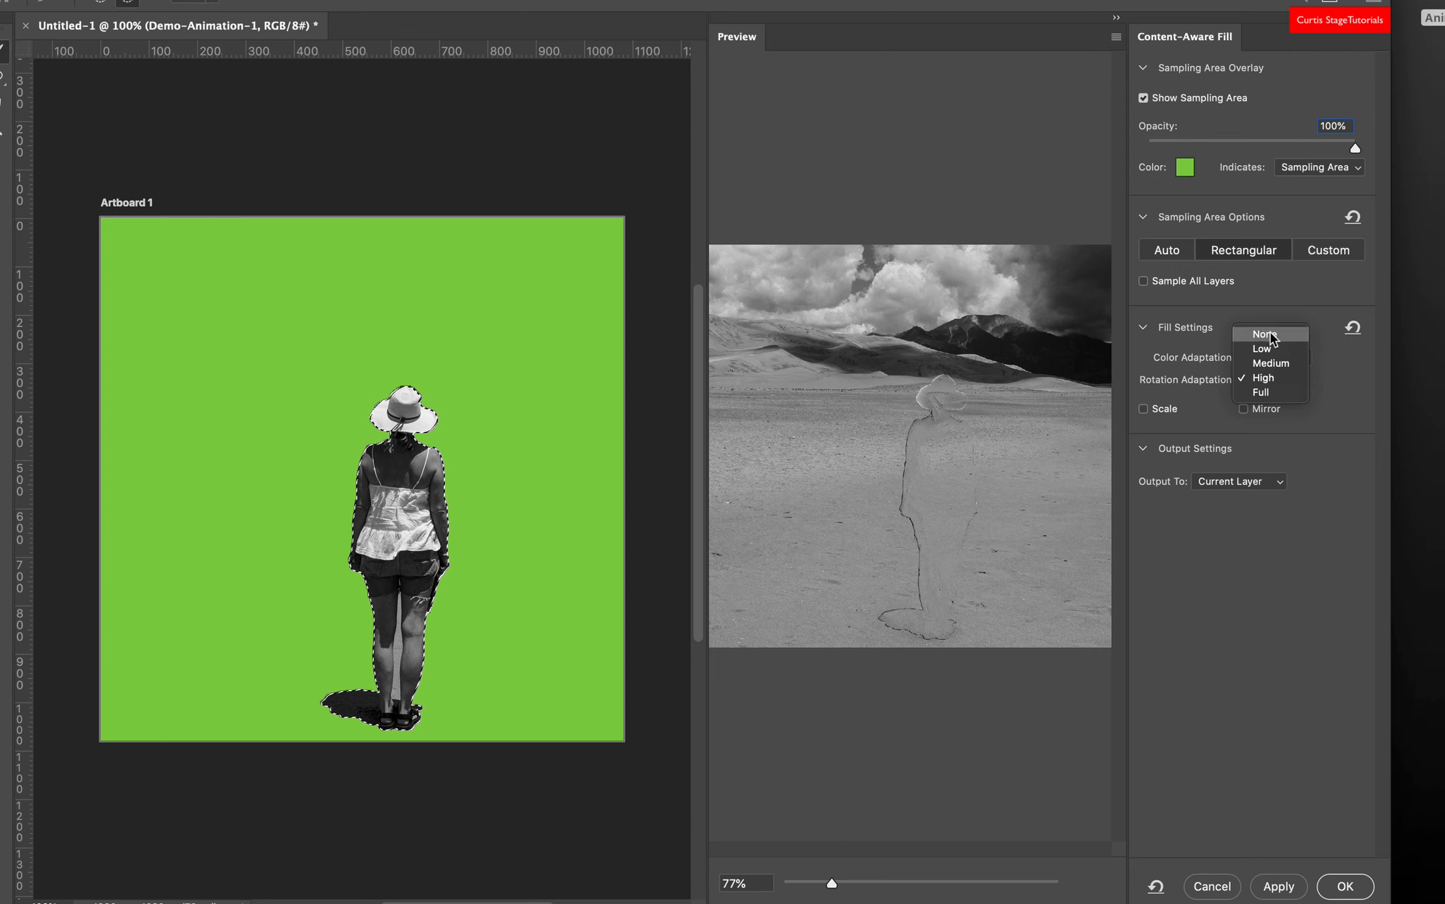
click(1270, 335)
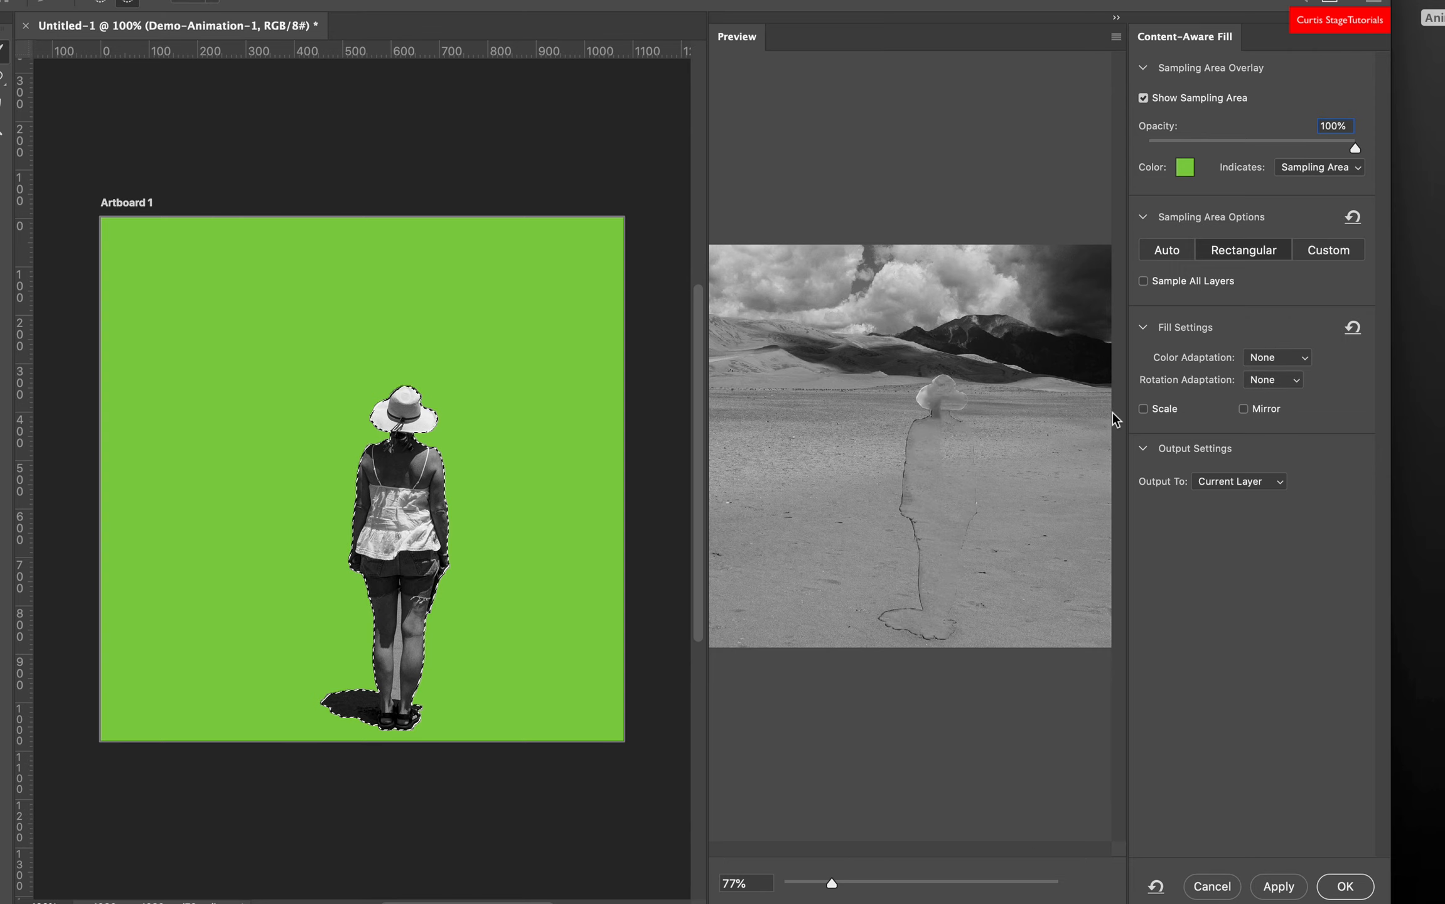
Apply the content-aware fill to the current layer with Scale enabled, Color Adaptation None and Rotation Adaptation Medium.
click(1145, 412)
click(1145, 412)
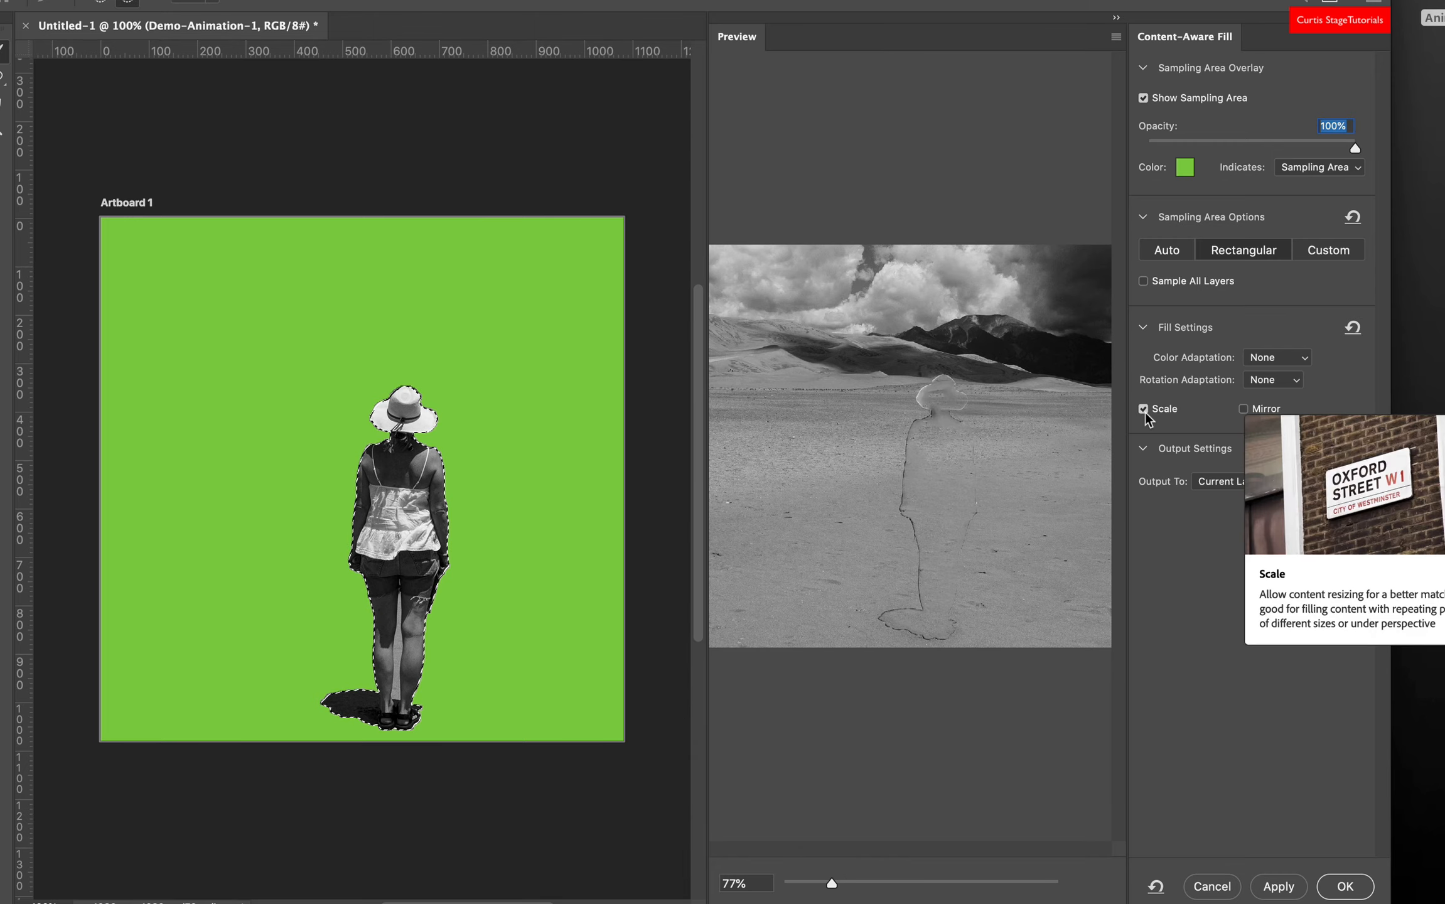
click(1277, 357)
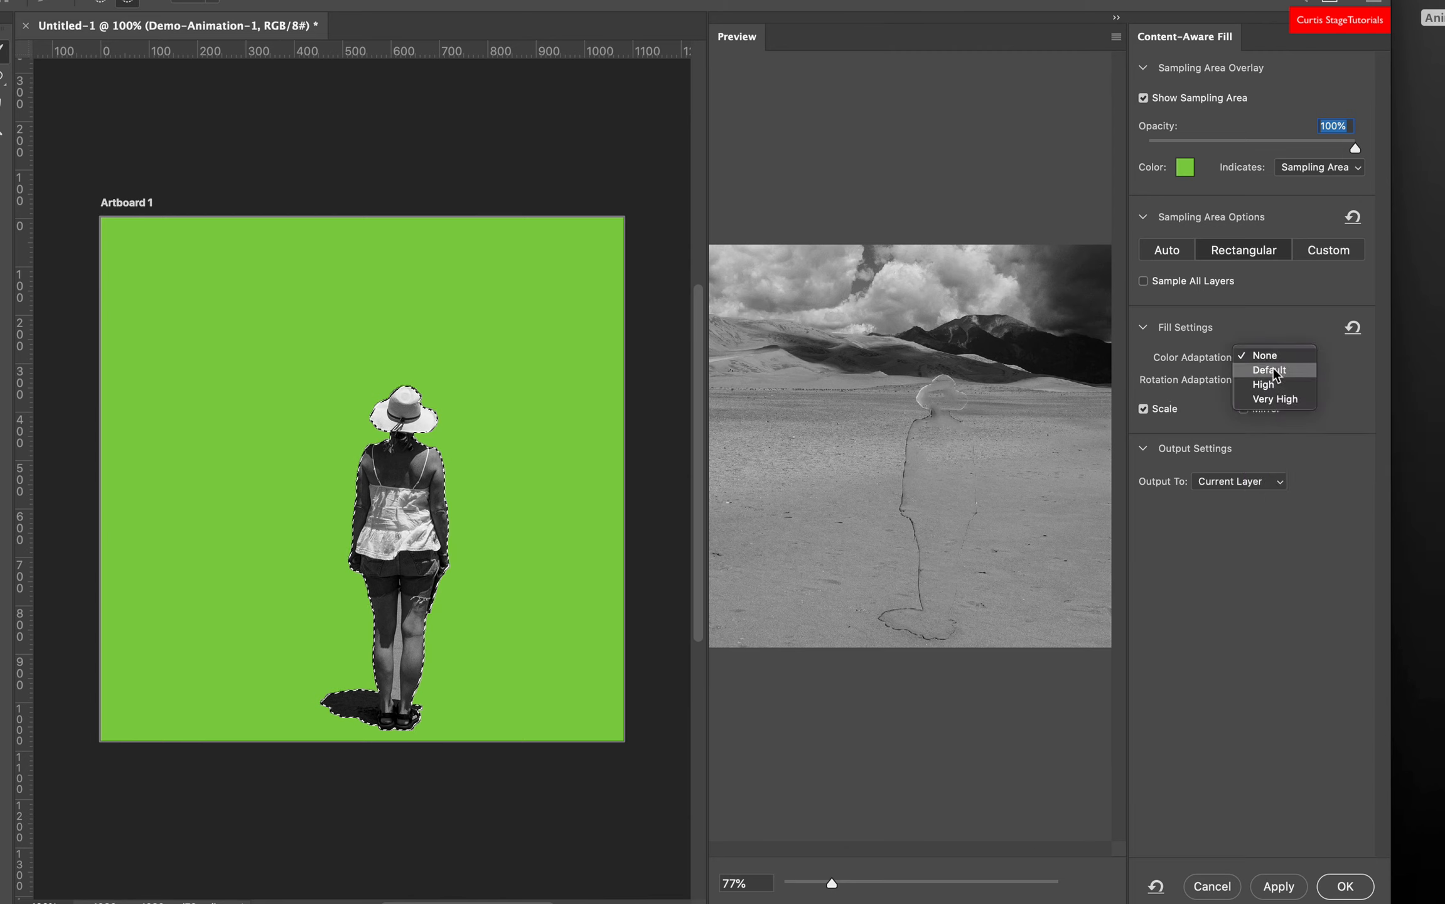
click(1272, 372)
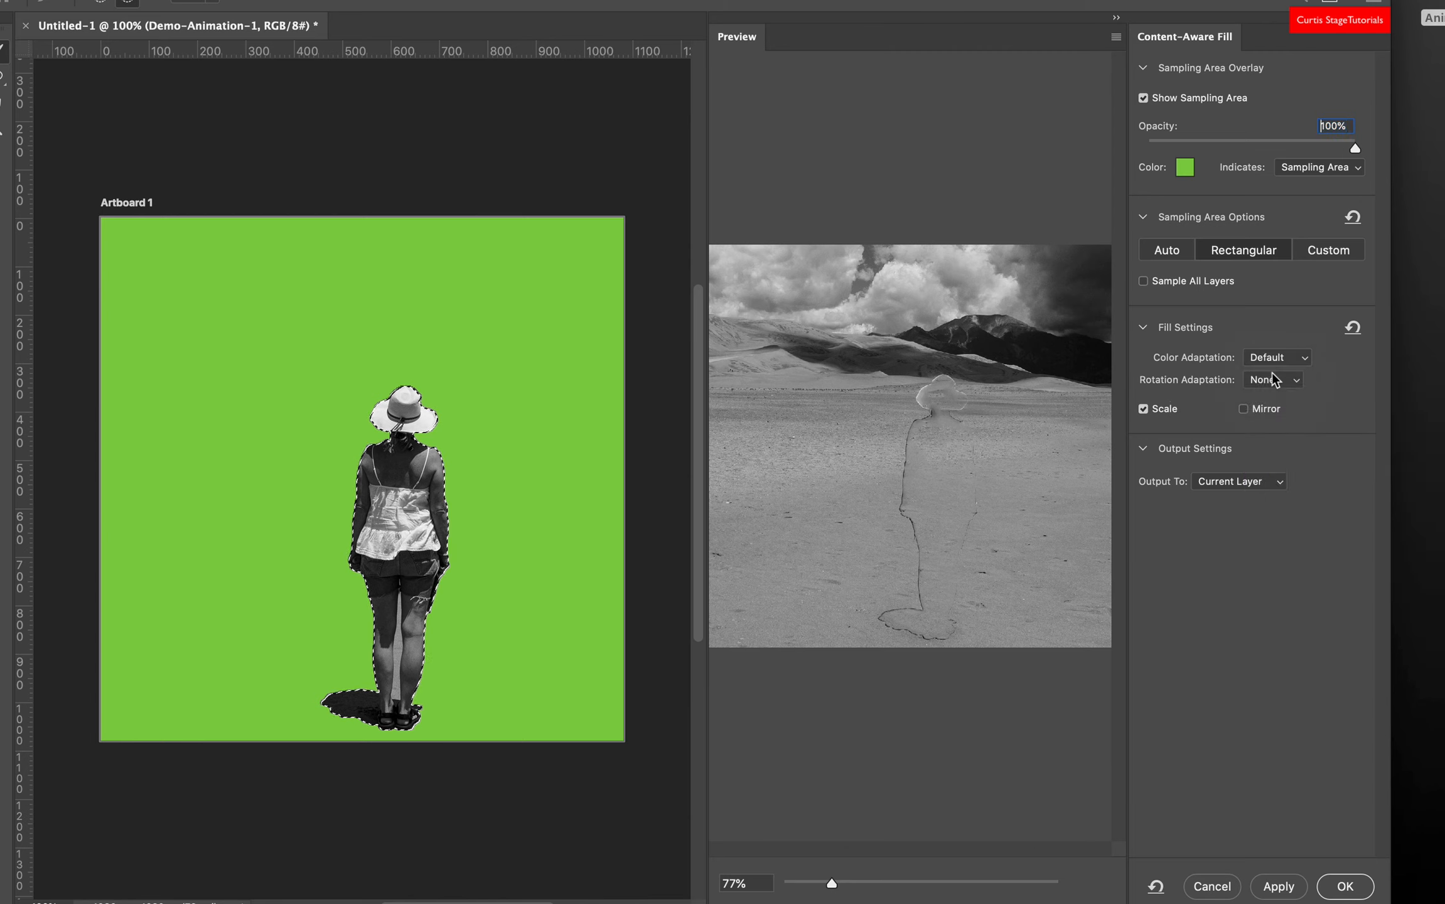
click(1277, 358)
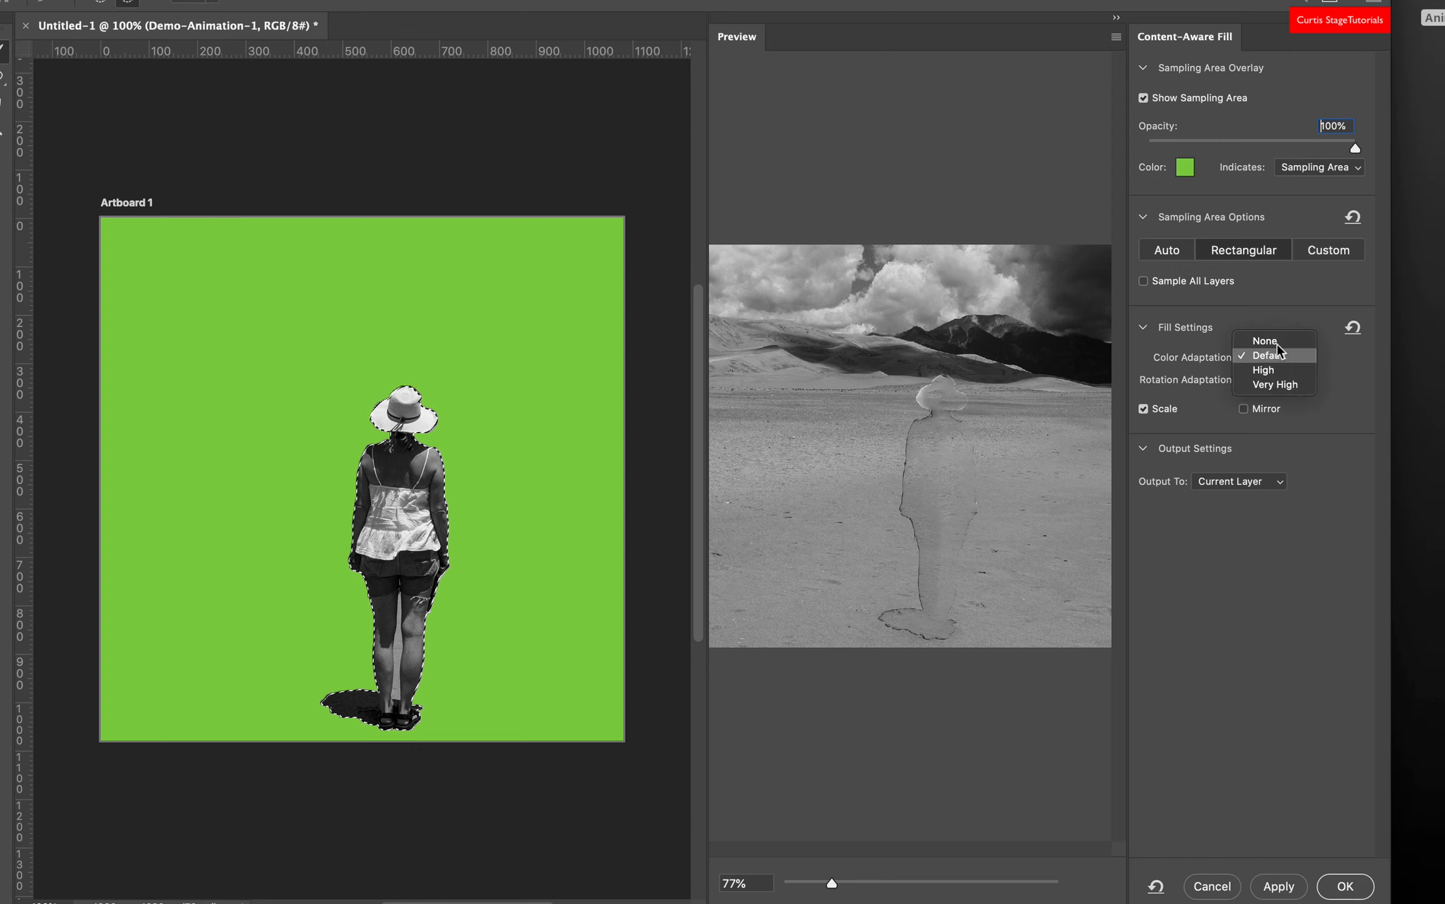
click(1275, 341)
click(1275, 379)
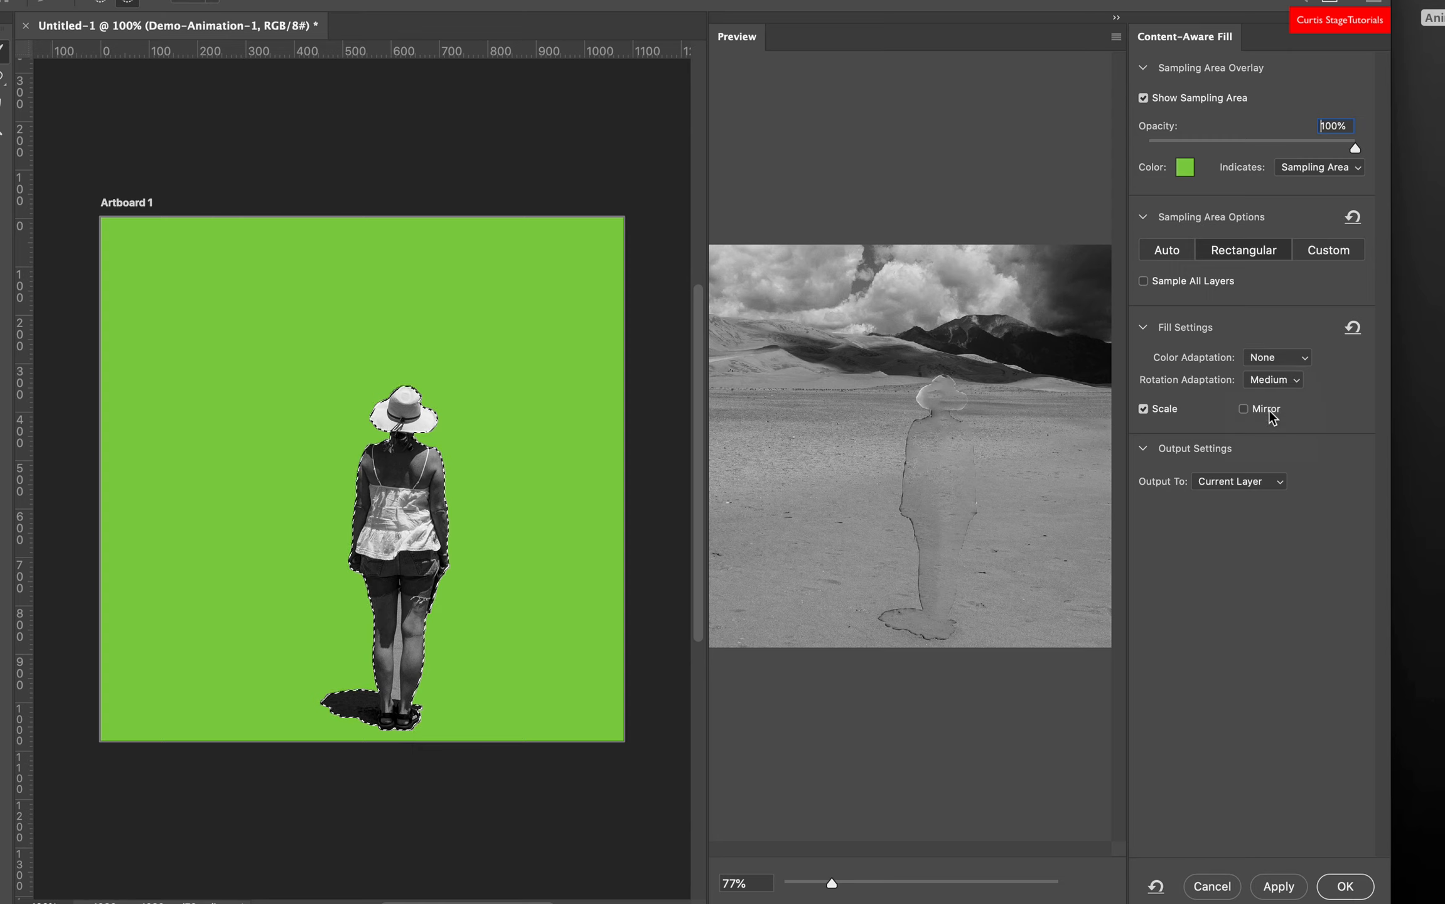
mouse_move(1269, 410)
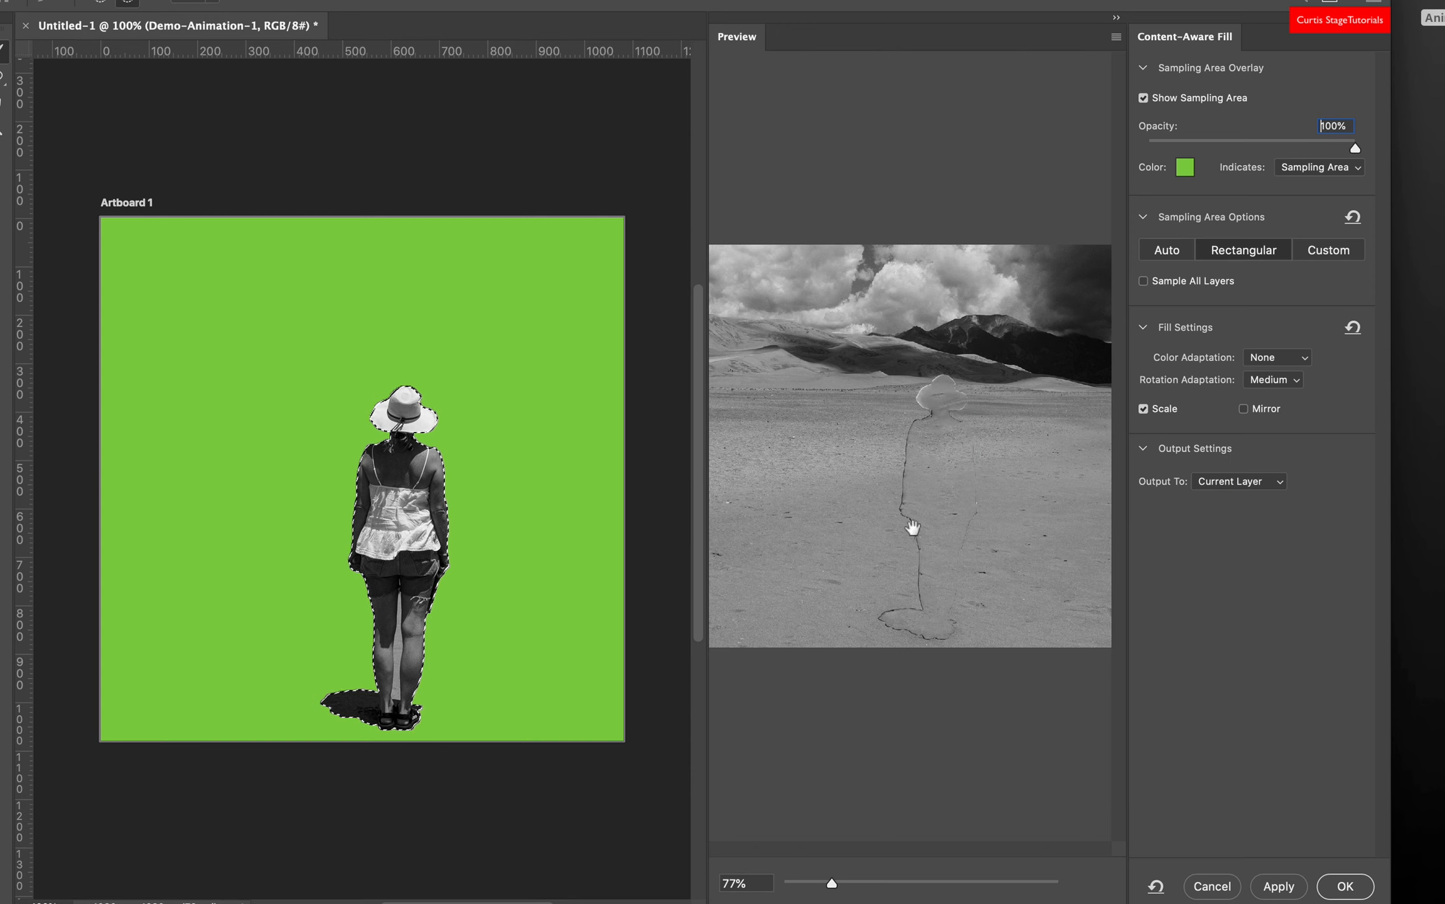
click(1348, 885)
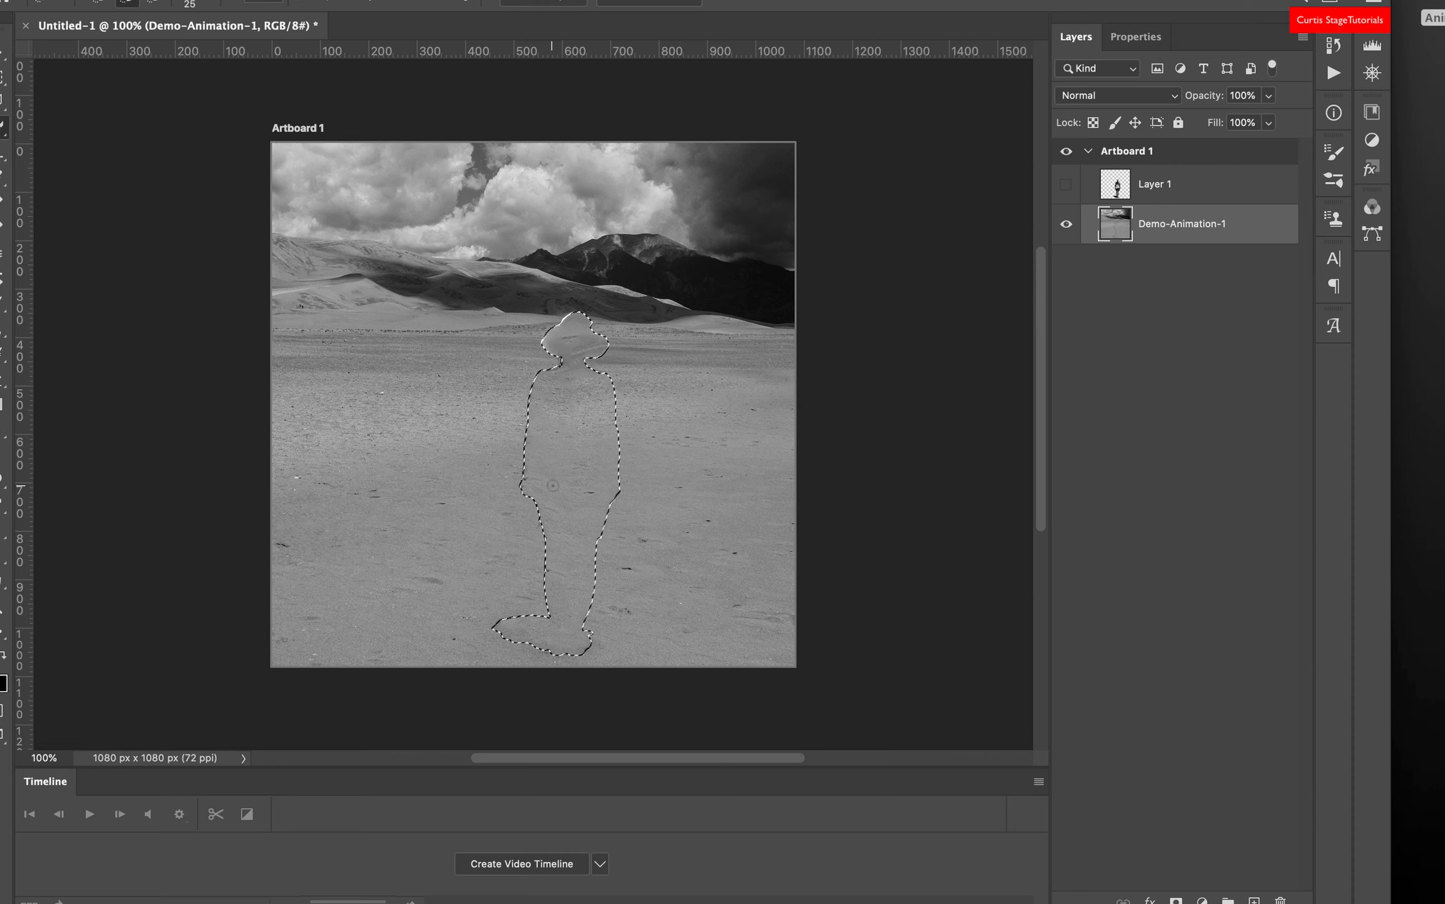
Deselect the filled area and set up the Clone Stamp tool with an 80 px Soft Round brush.
key(super+d)
key(super+plus)
scroll(617, 526, down, 6)
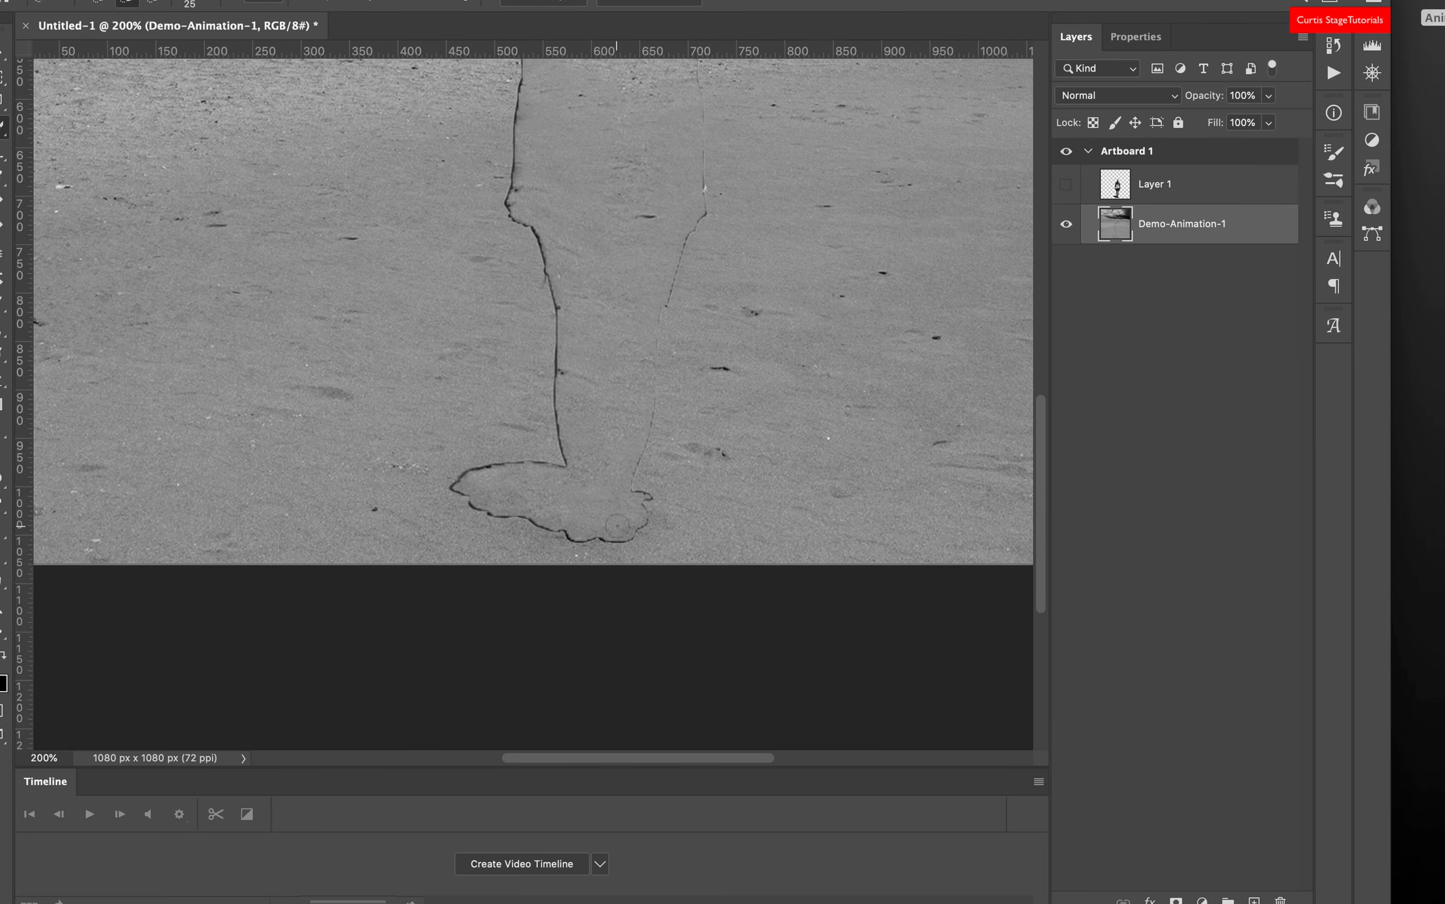
scroll(617, 525, up, 3)
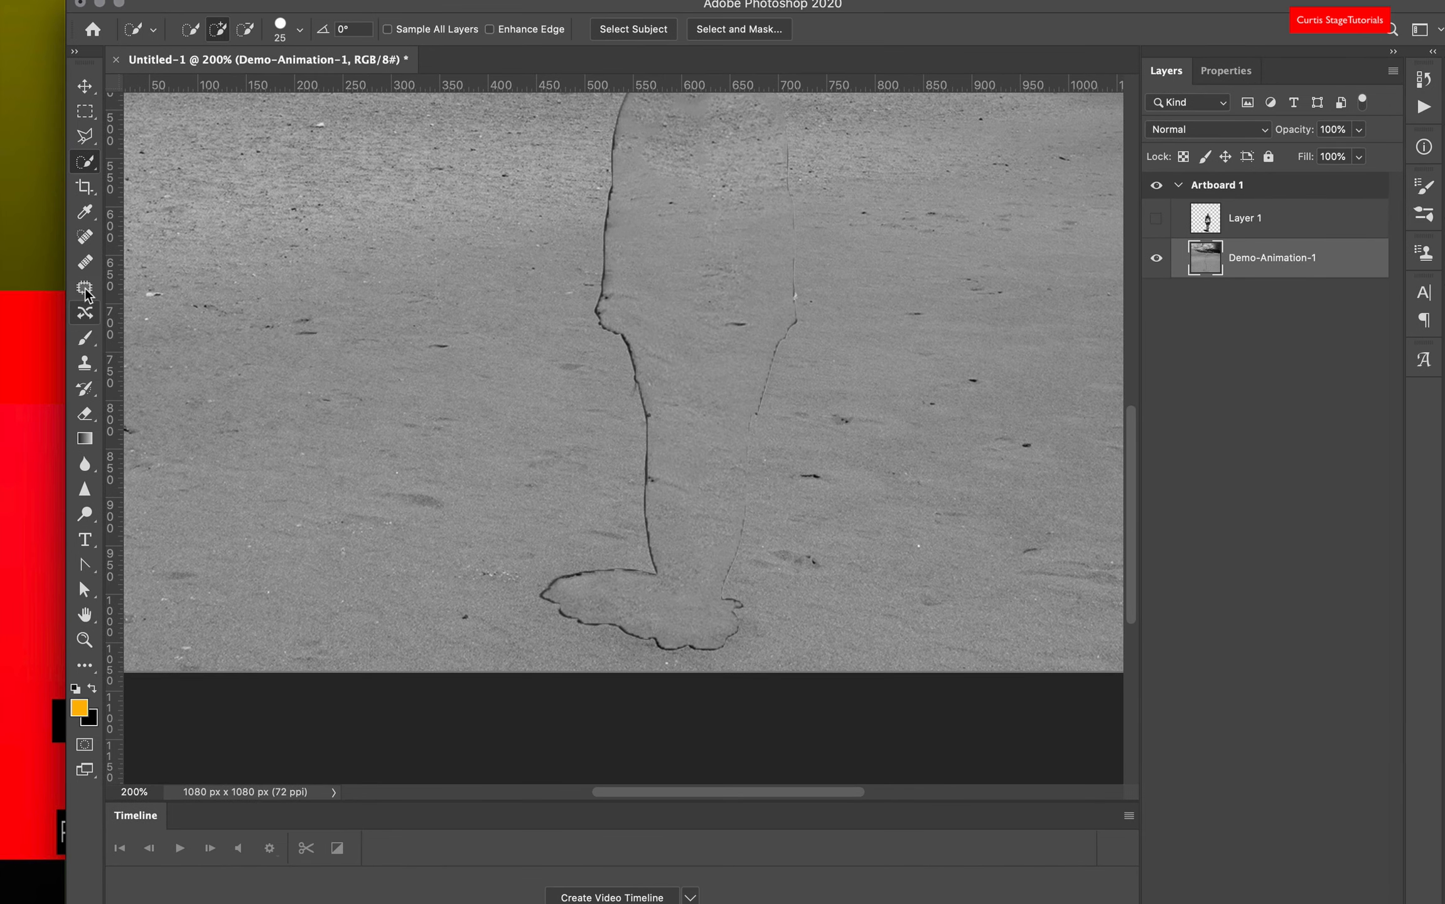
click(86, 364)
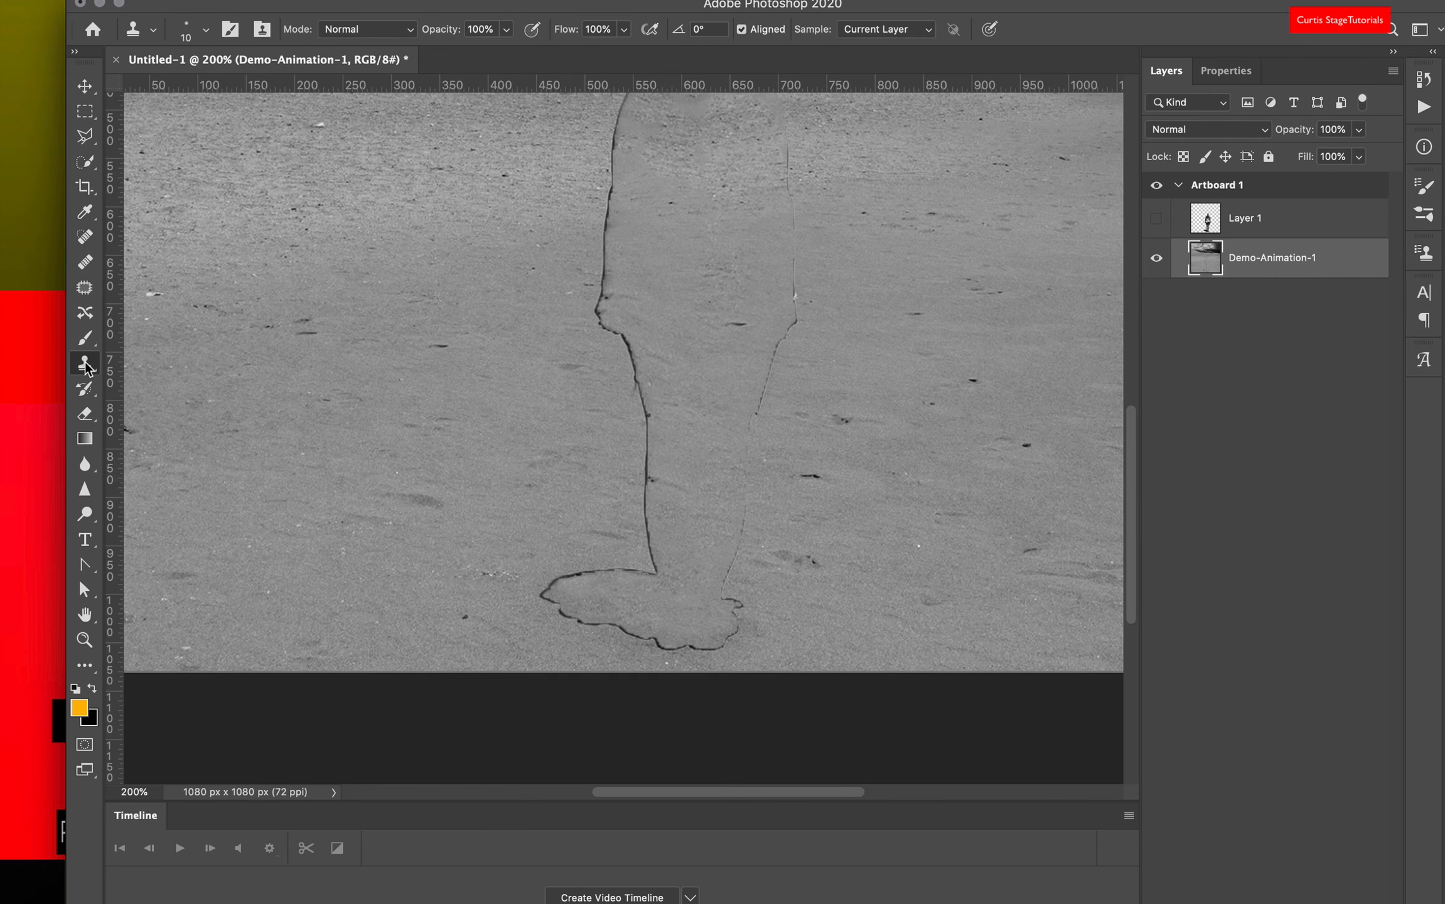
click(204, 30)
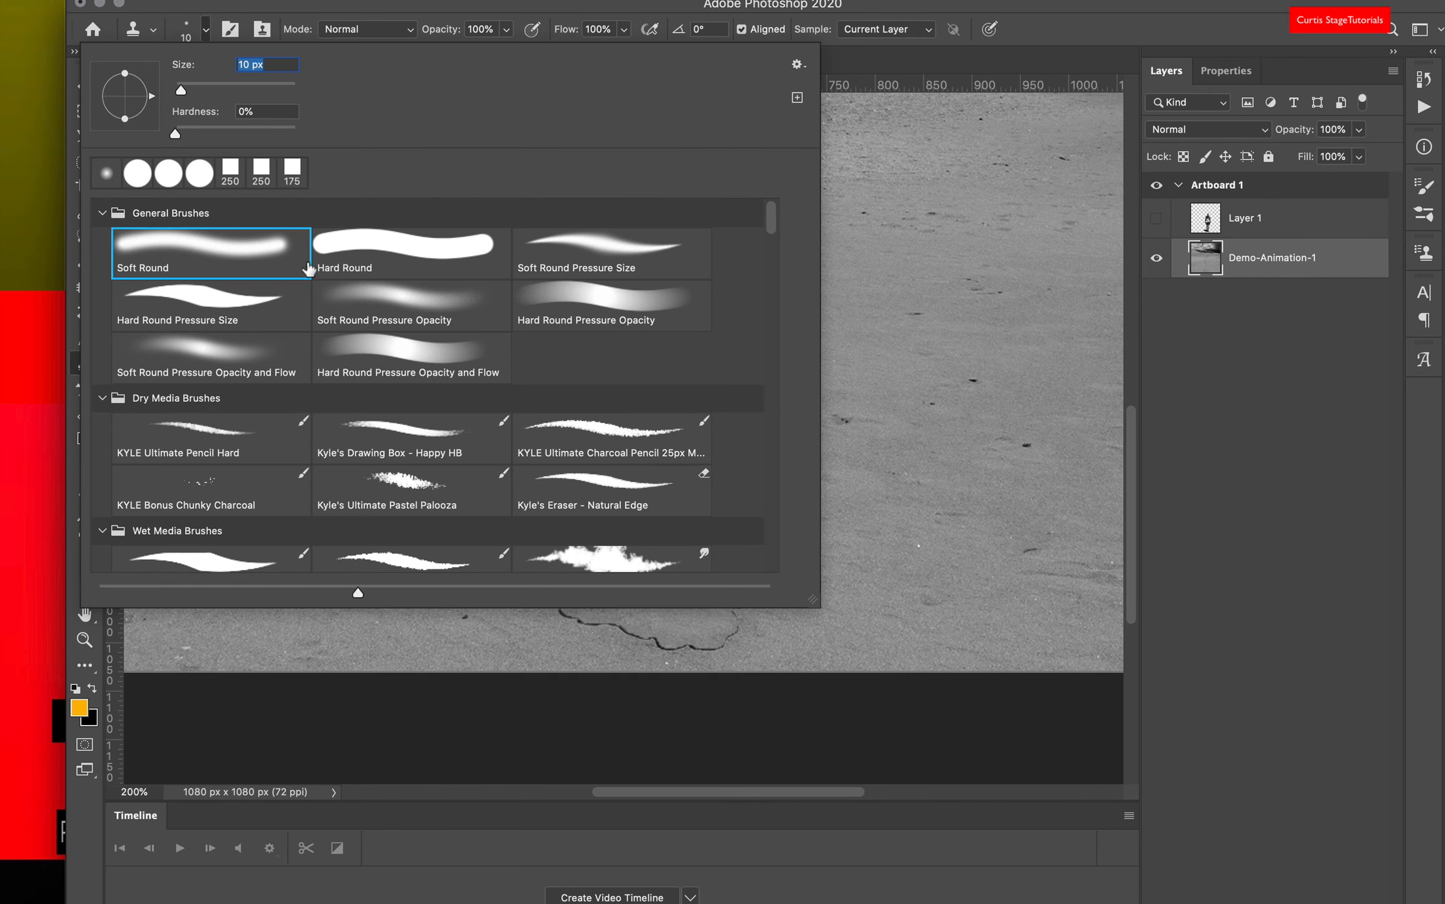
click(227, 257)
click(186, 30)
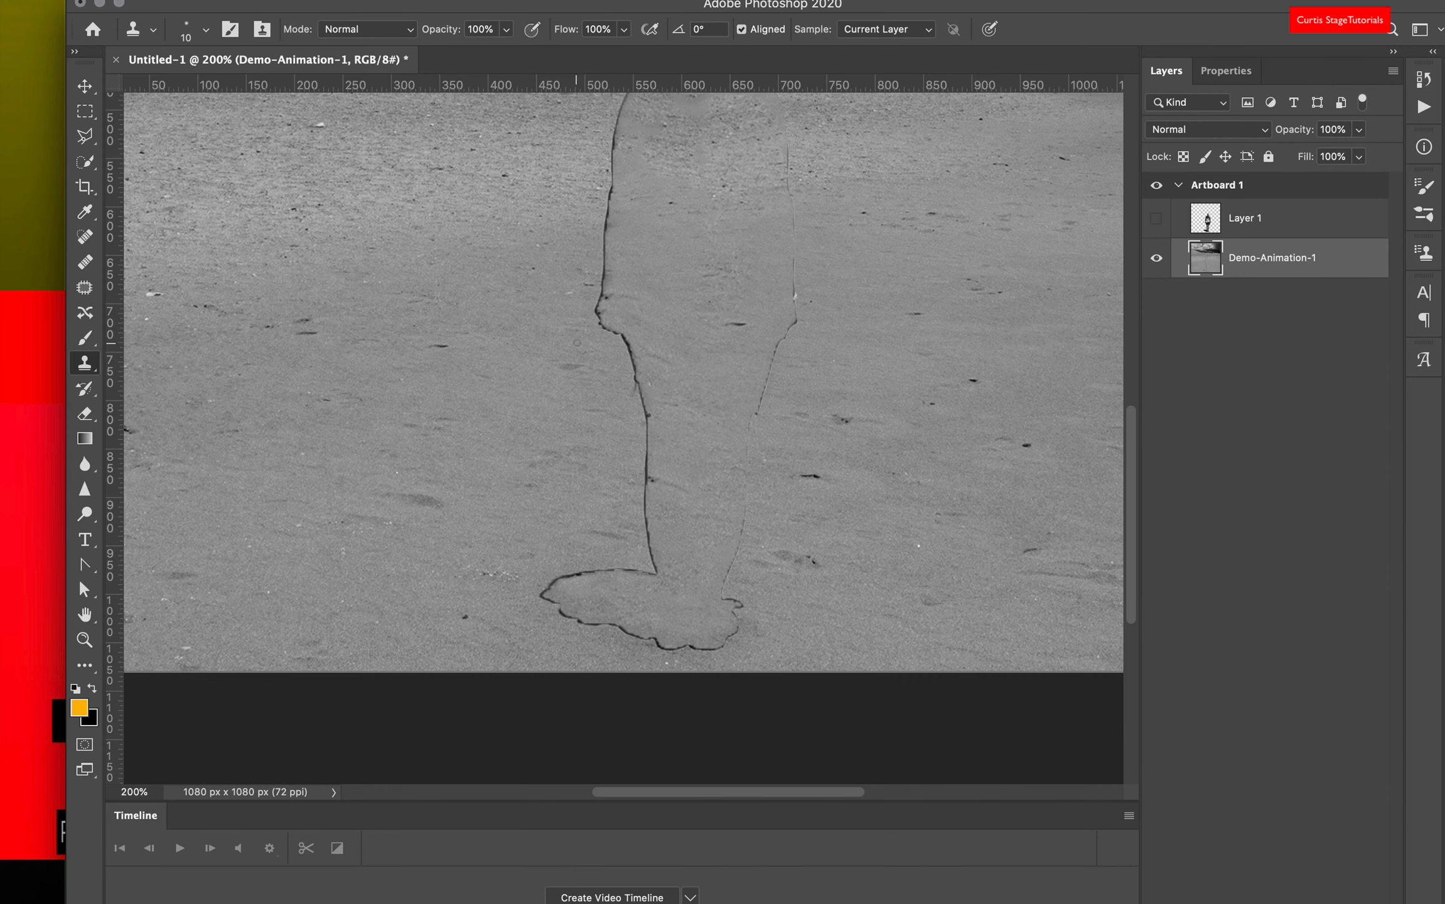
key(bracketright)
key(bracketright)
key(bracketright)
key(bracketright)
key(bracketright)
key(bracketright)
key(bracketright)
Clone clean sand over the leftover torso and leg outlines on both sides of the filled figure.
alt+click(525, 238)
drag(607, 258, 643, 475)
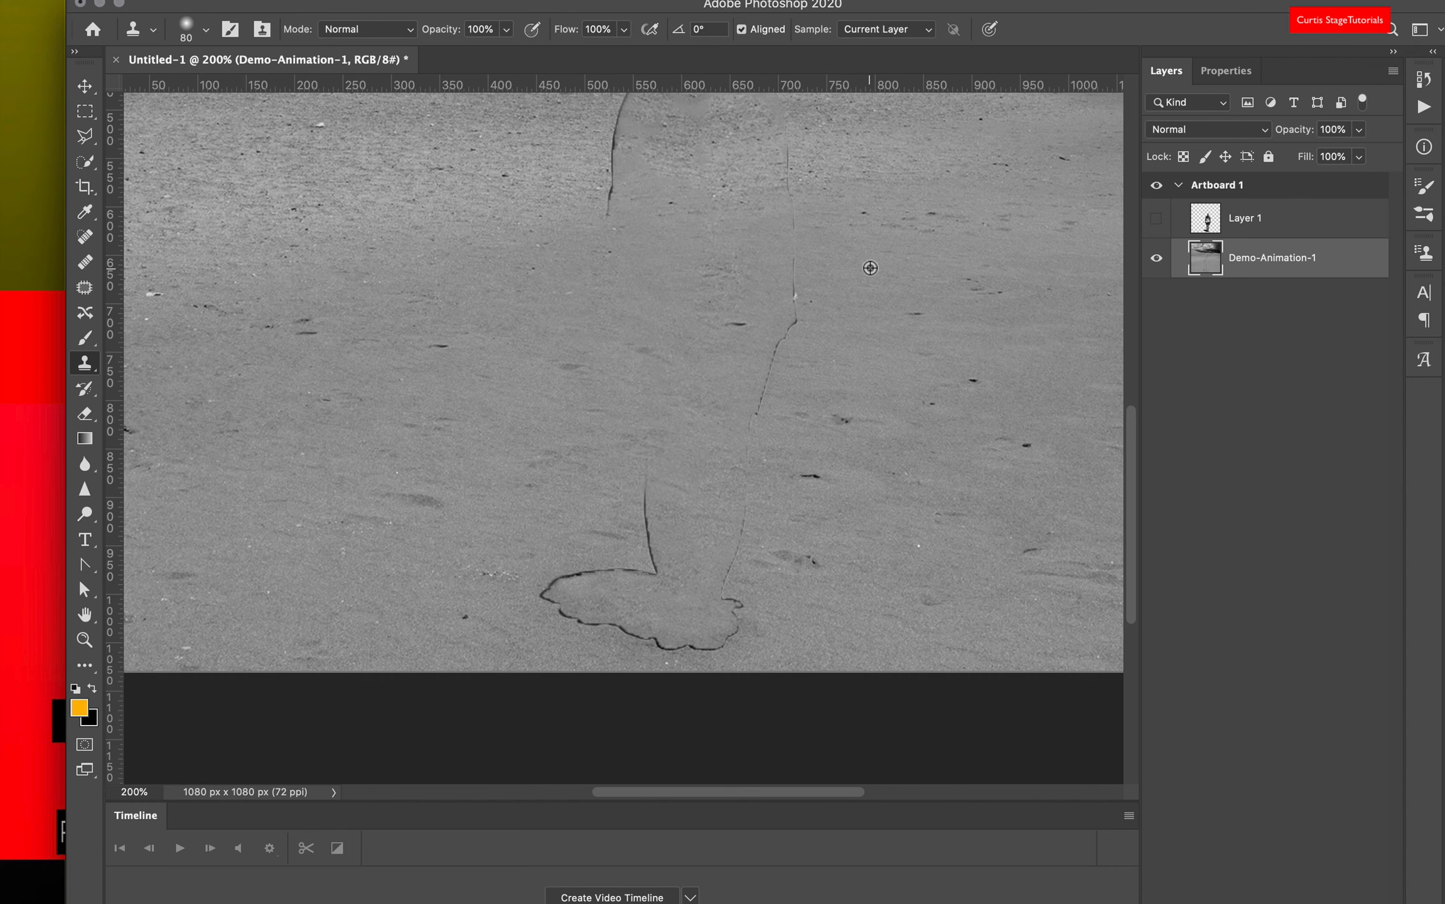
alt+click(870, 268)
mouse_move(798, 265)
mouse_down()
mouse_move(802, 316)
mouse_move(755, 450)
mouse_up()
alt+click(866, 455)
drag(861, 426, 841, 421)
drag(628, 493, 656, 568)
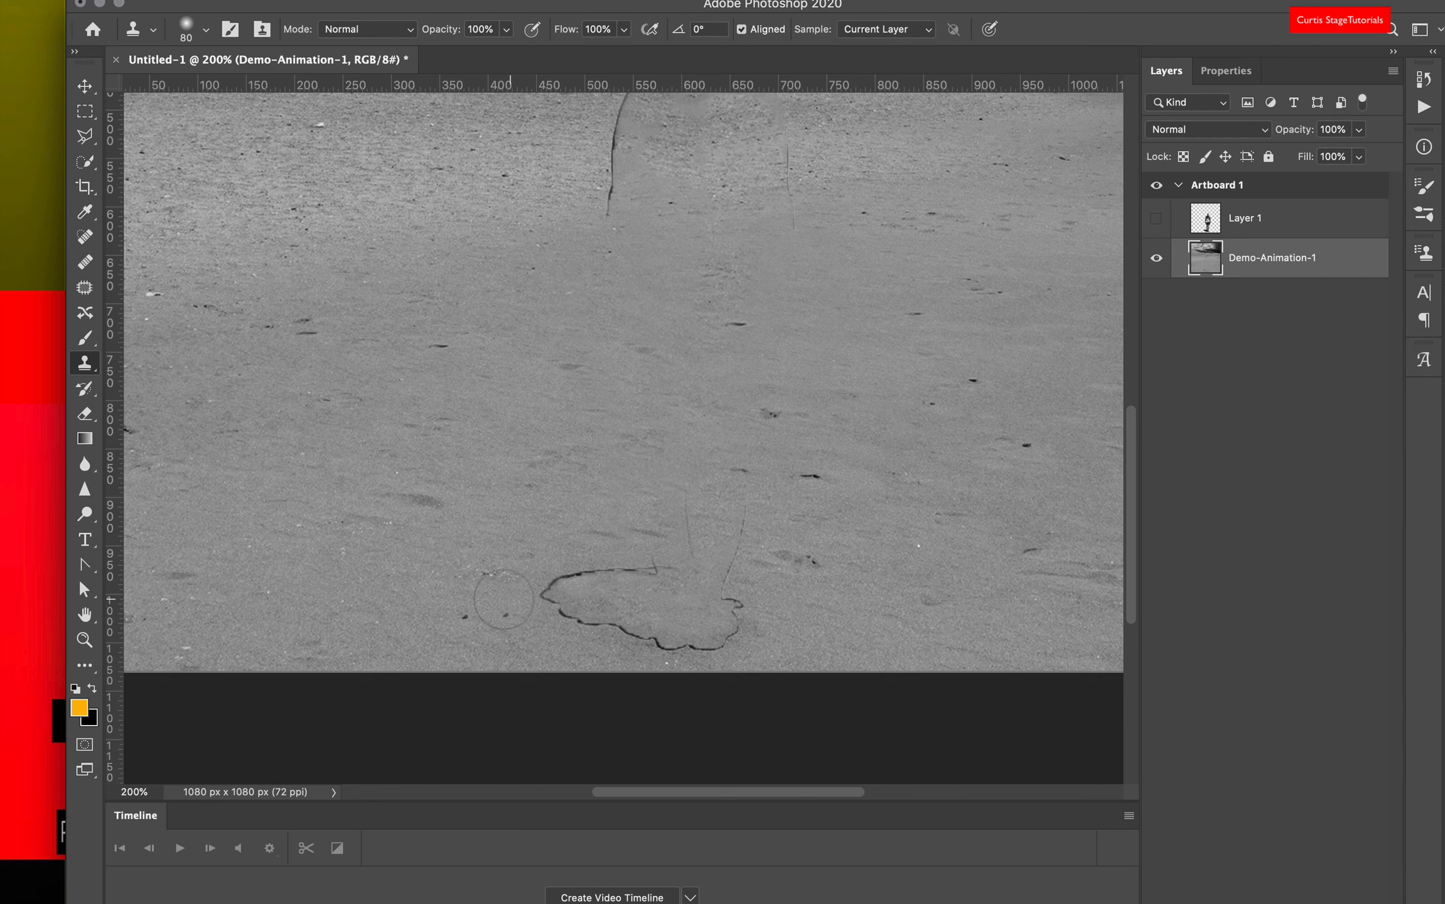
Clone nearby sand over the leftover outlines of the lower right leg and the shadow near the artboard's lower edge.
alt+click(833, 529)
drag(748, 520, 724, 594)
mouse_move(648, 570)
mouse_down()
mouse_move(569, 582)
mouse_move(548, 569)
mouse_move(568, 582)
mouse_move(548, 608)
mouse_up()
alt+click(490, 565)
mouse_move(707, 587)
mouse_down()
mouse_move(807, 601)
mouse_move(674, 631)
mouse_move(813, 629)
mouse_move(686, 642)
mouse_move(568, 625)
mouse_up()
alt+click(813, 627)
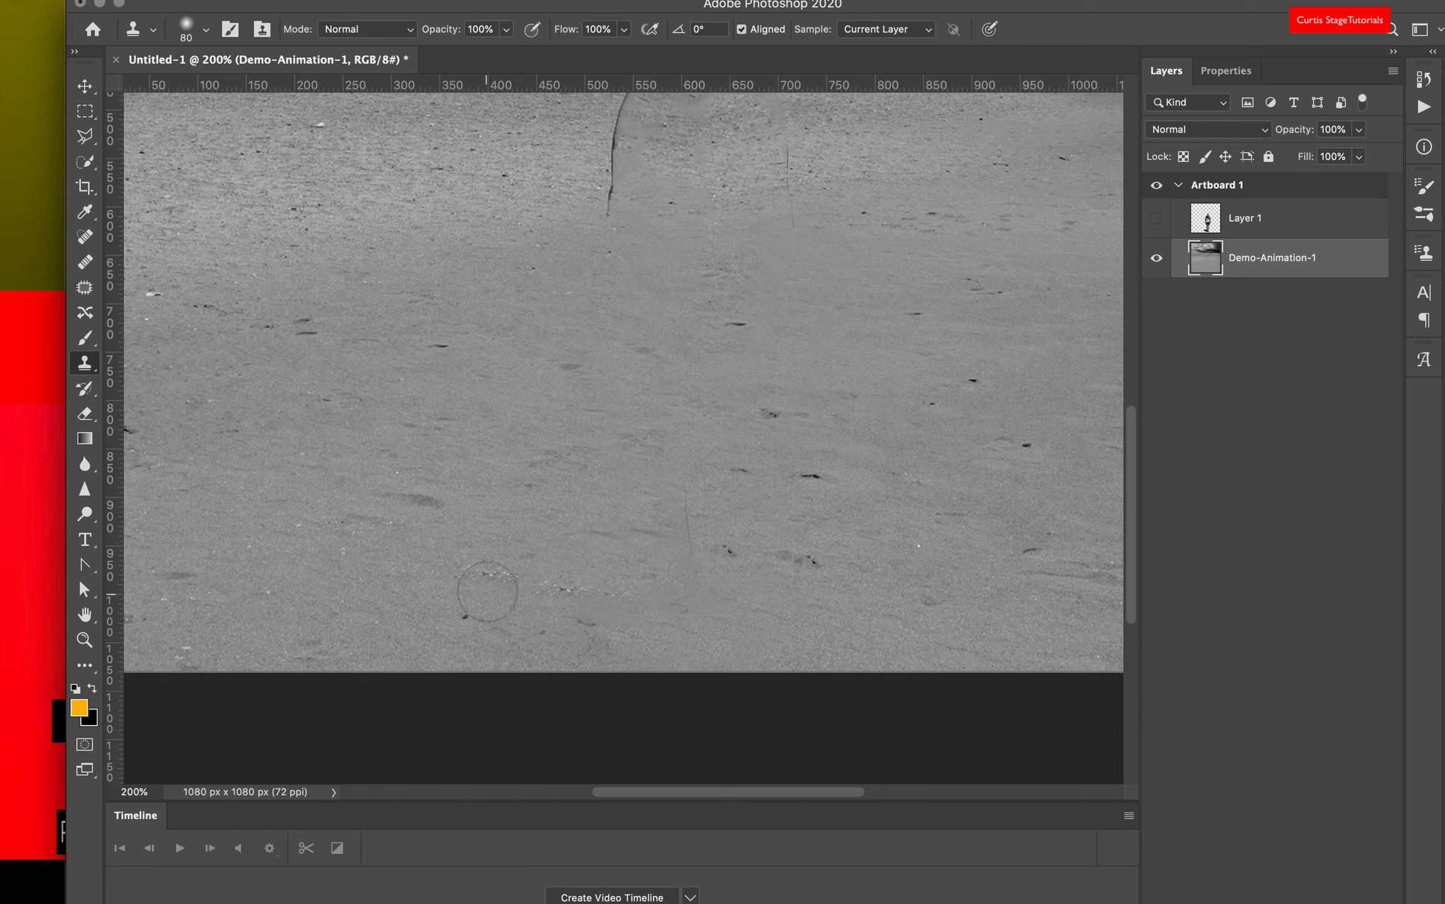
Clone clean sand over the remaining marks near the artboard's lower edge and the leftover lower leg line.
drag(487, 591, 517, 578)
drag(832, 581, 783, 570)
key(super+z)
alt+click(754, 599)
drag(740, 566, 727, 527)
Clone nearby sand over the leftover arm outline and both shoulder outlines below the head shape.
scroll(756, 377, up, 8)
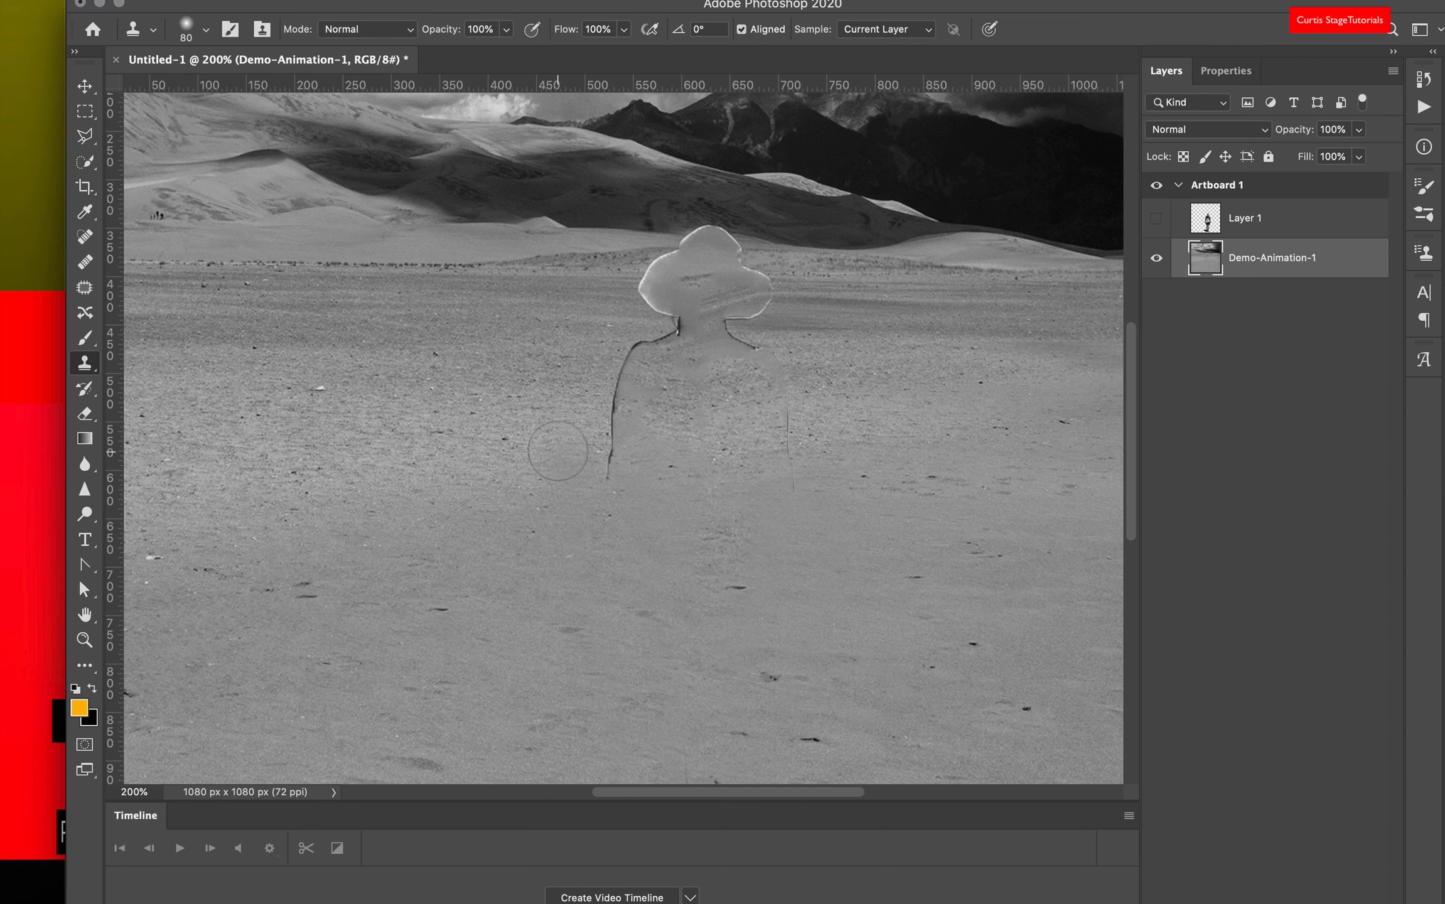
mouse_move(580, 468)
mouse_down()
mouse_move(591, 475)
mouse_move(612, 427)
mouse_move(626, 363)
mouse_move(675, 336)
mouse_up()
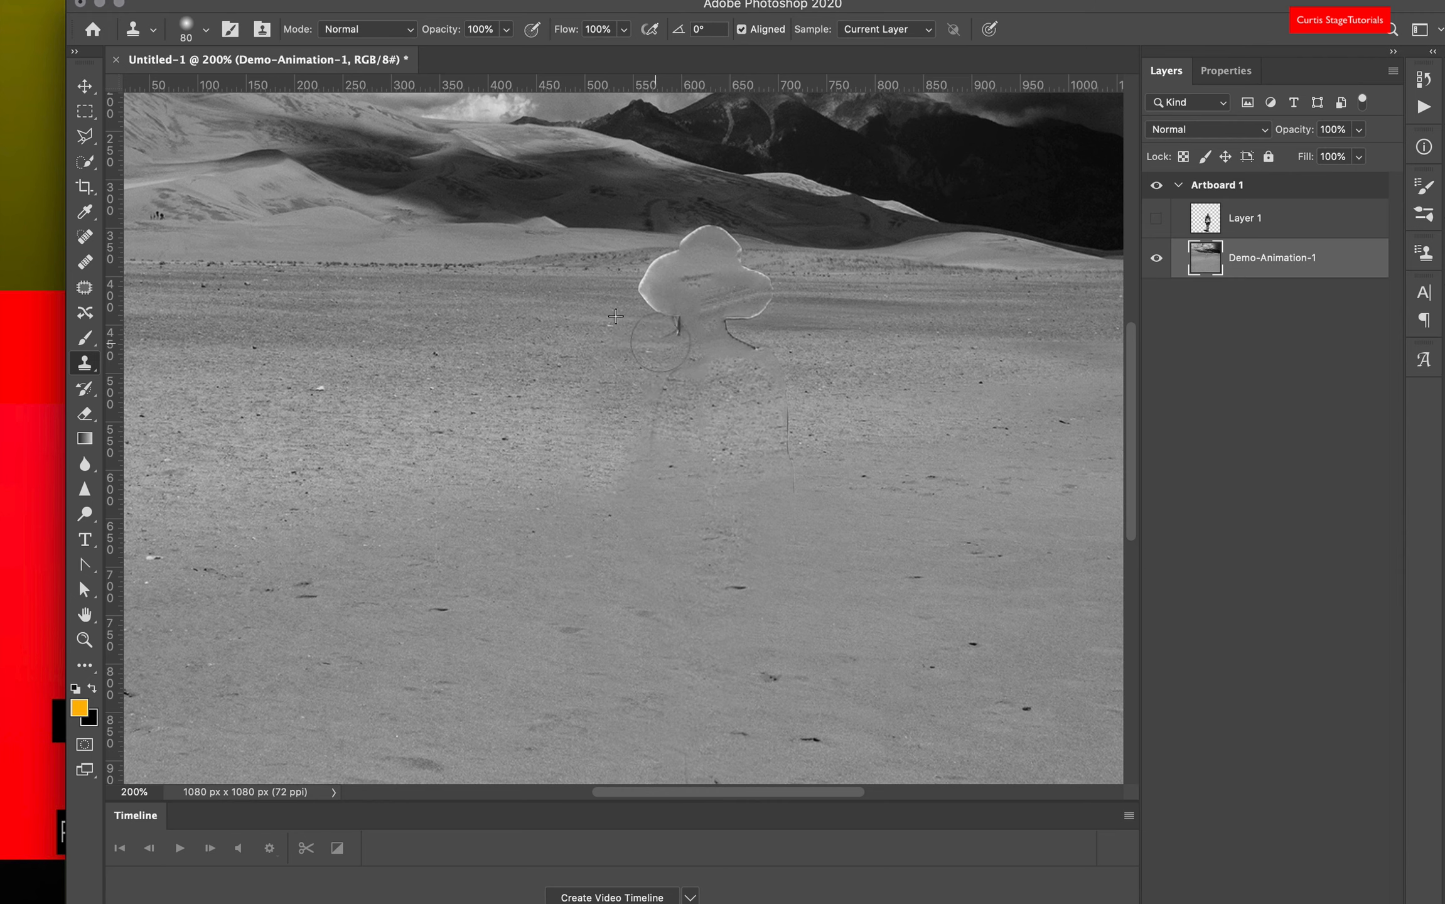
alt+click(771, 383)
drag(763, 366, 733, 344)
alt+click(730, 434)
drag(654, 465, 666, 412)
alt+click(748, 498)
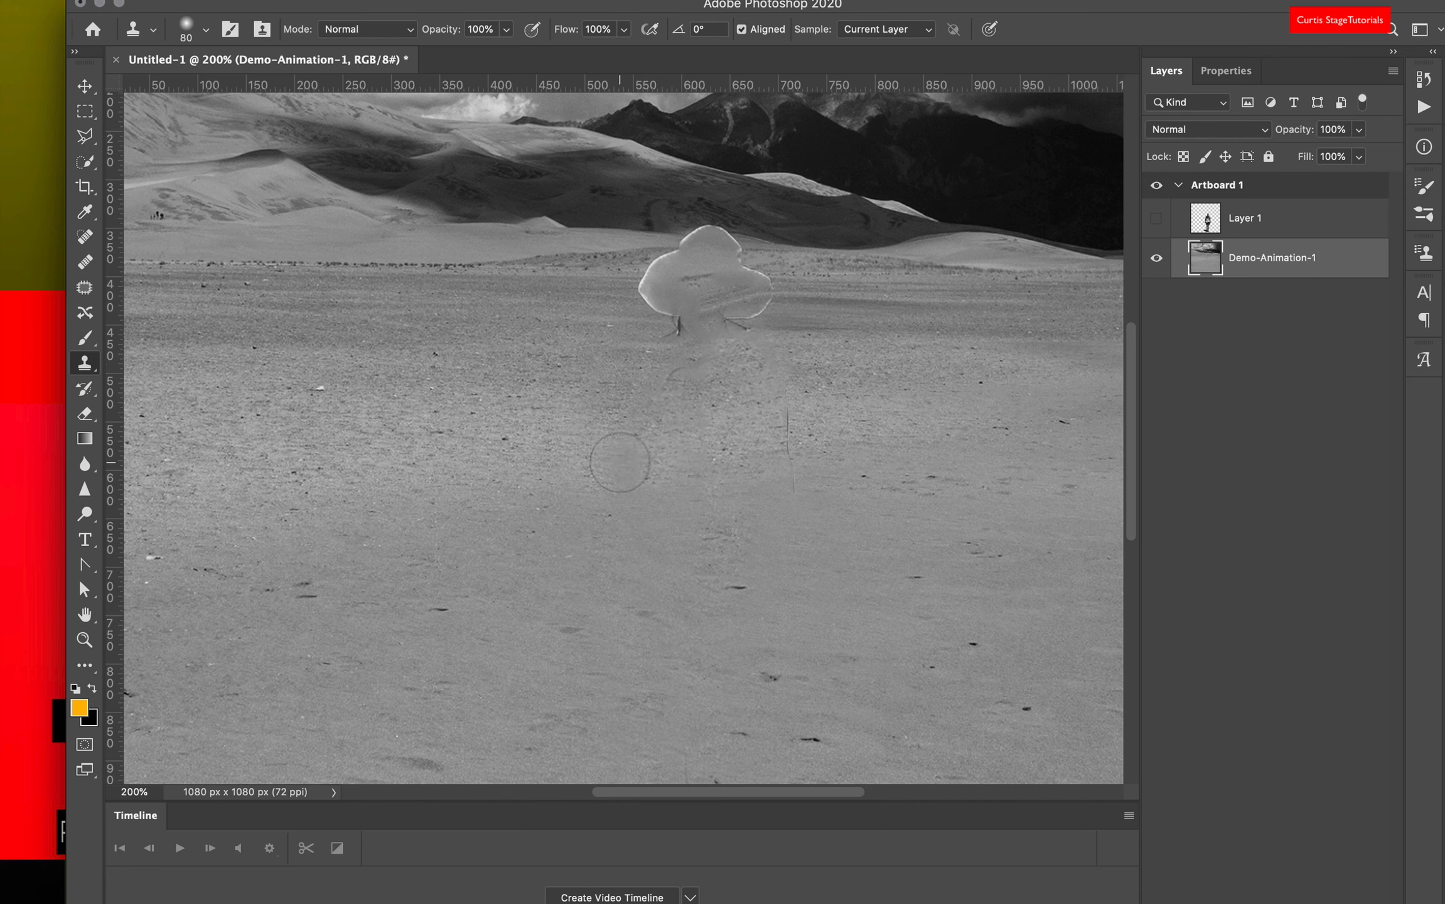
Blend the torso area by cloning sand over its left edge, the thin vertical line on the right, and the center.
drag(619, 464, 658, 467)
alt+click(800, 409)
mouse_move(790, 422)
mouse_down()
mouse_move(811, 503)
mouse_move(780, 473)
mouse_move(779, 405)
mouse_up()
alt+click(807, 499)
drag(729, 345, 721, 455)
Clone the streaked sand right of the figure over the lower right part of the hair shape and shoulder line.
key(super+plus)
key(super+plus)
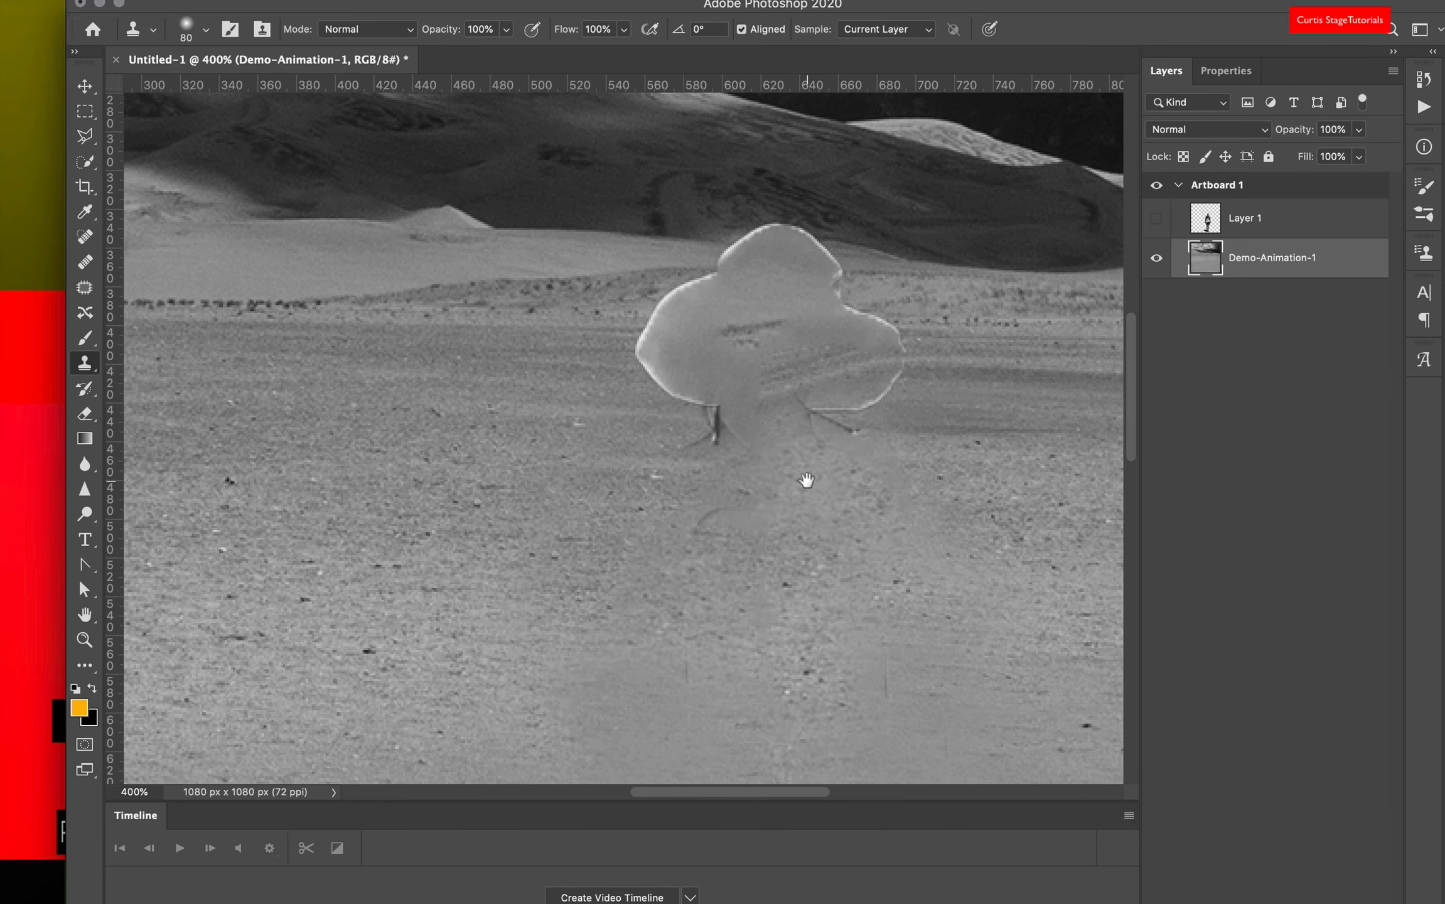
drag(807, 481, 595, 561)
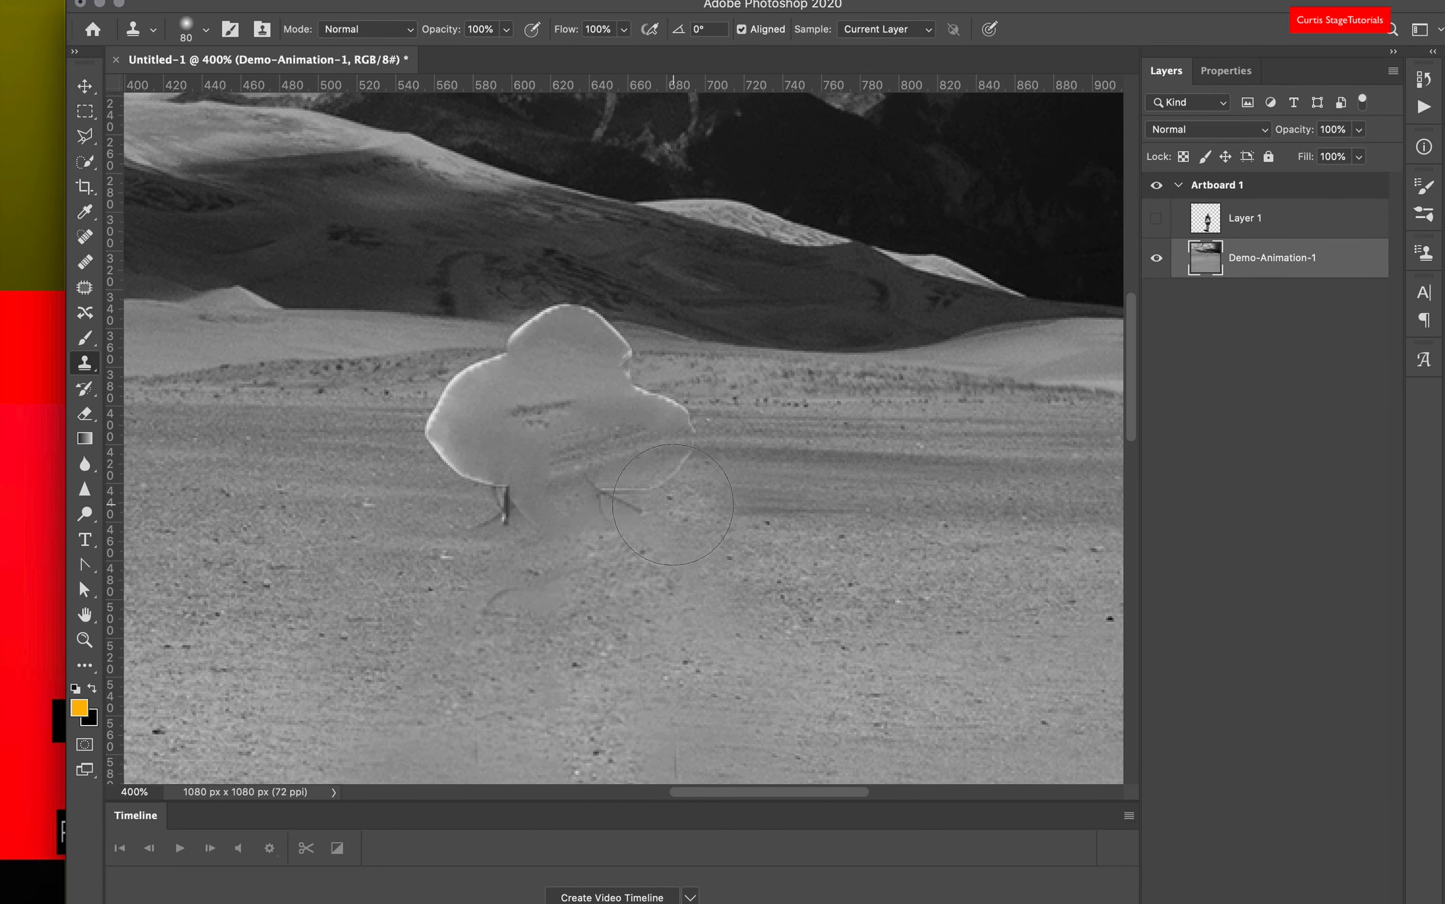
alt+click(803, 462)
mouse_move(653, 462)
mouse_down()
mouse_move(675, 464)
mouse_move(653, 480)
mouse_move(572, 462)
mouse_up()
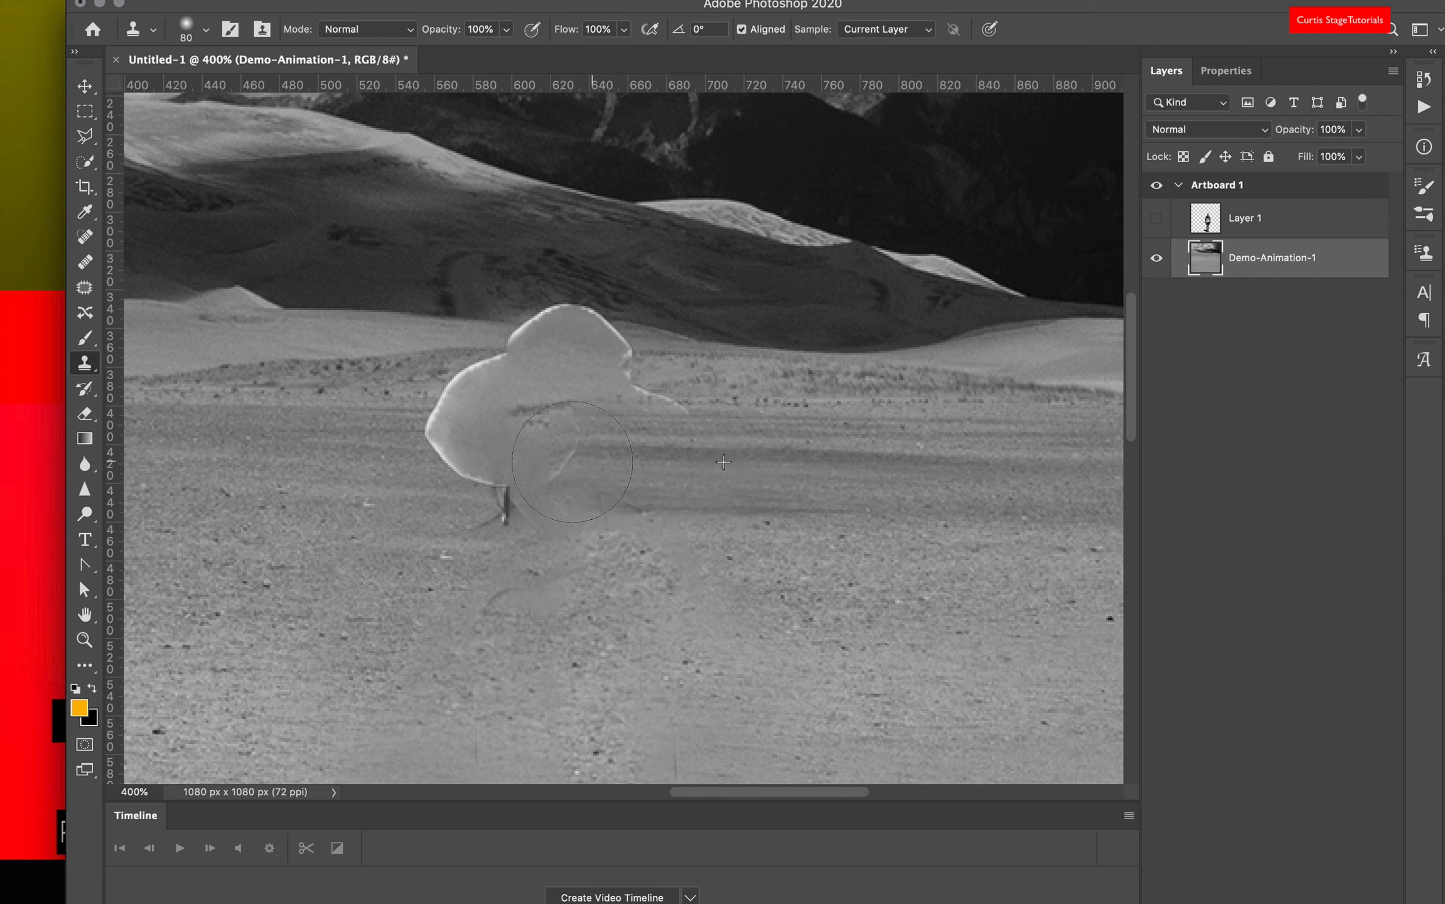
Clone the sand left of the figure over the lower left hair outline and the neck remnants.
alt+click(325, 449)
mouse_move(417, 447)
mouse_down()
mouse_move(533, 449)
mouse_move(358, 441)
mouse_move(566, 447)
mouse_up()
alt+click(252, 455)
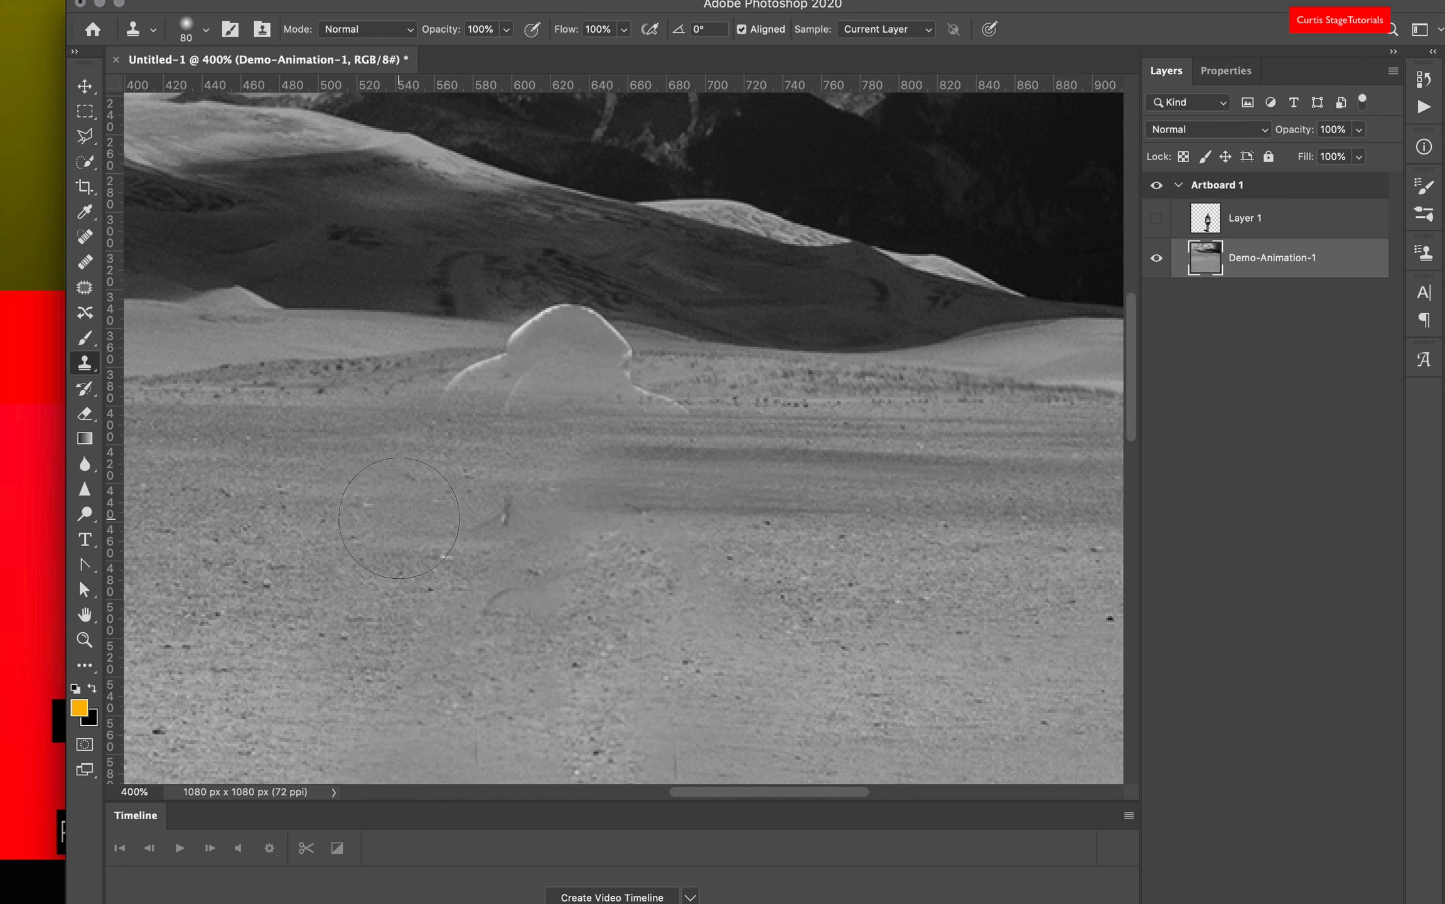
drag(399, 518, 548, 508)
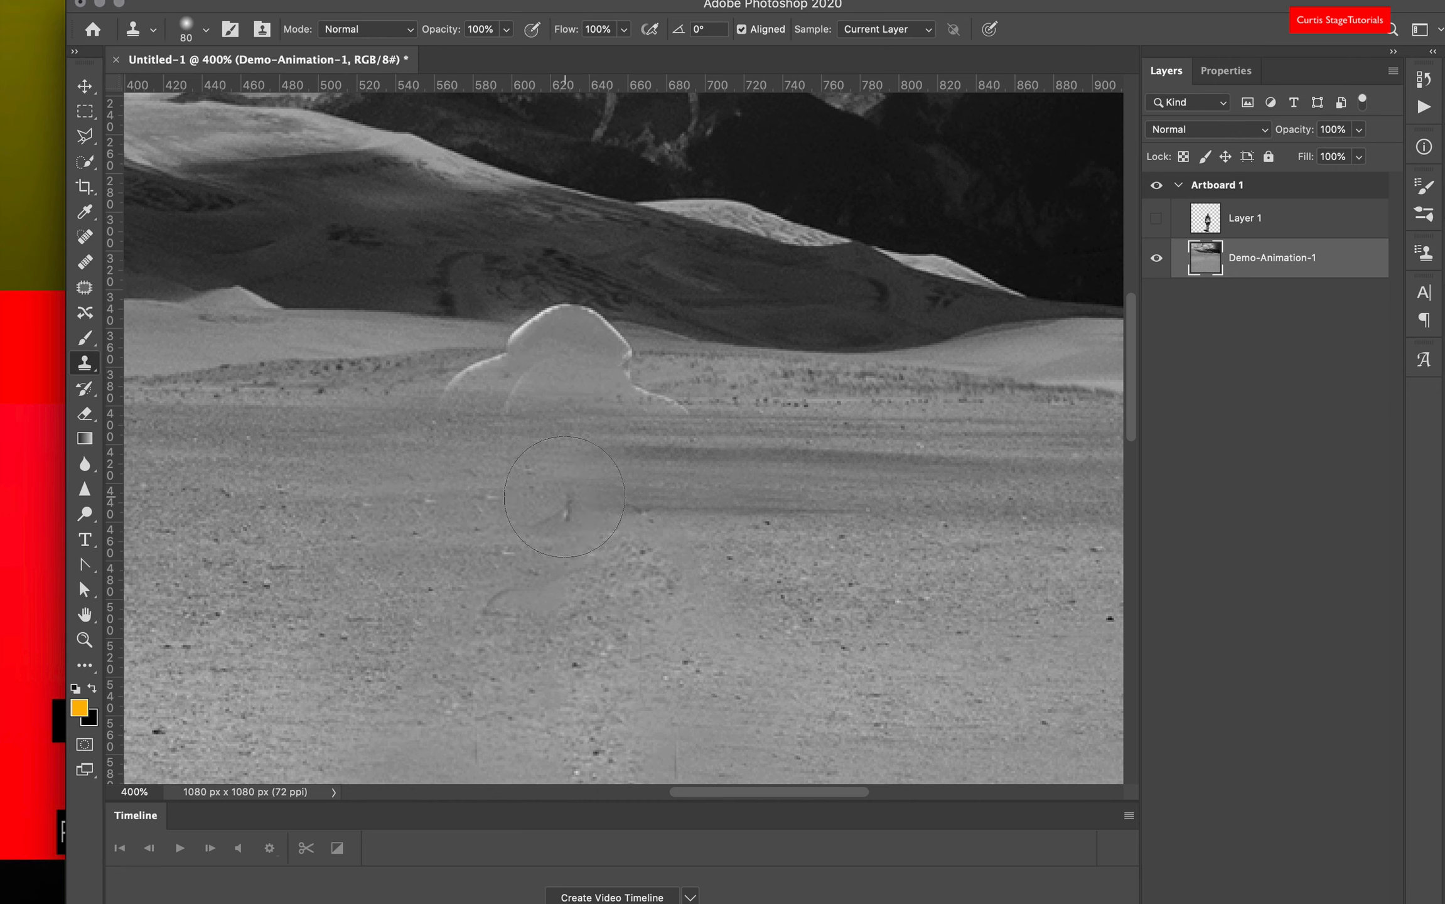
Clone the horizontal sand streaks over the small leftover neck mark below the hair shape.
scroll(785, 496, down, 1)
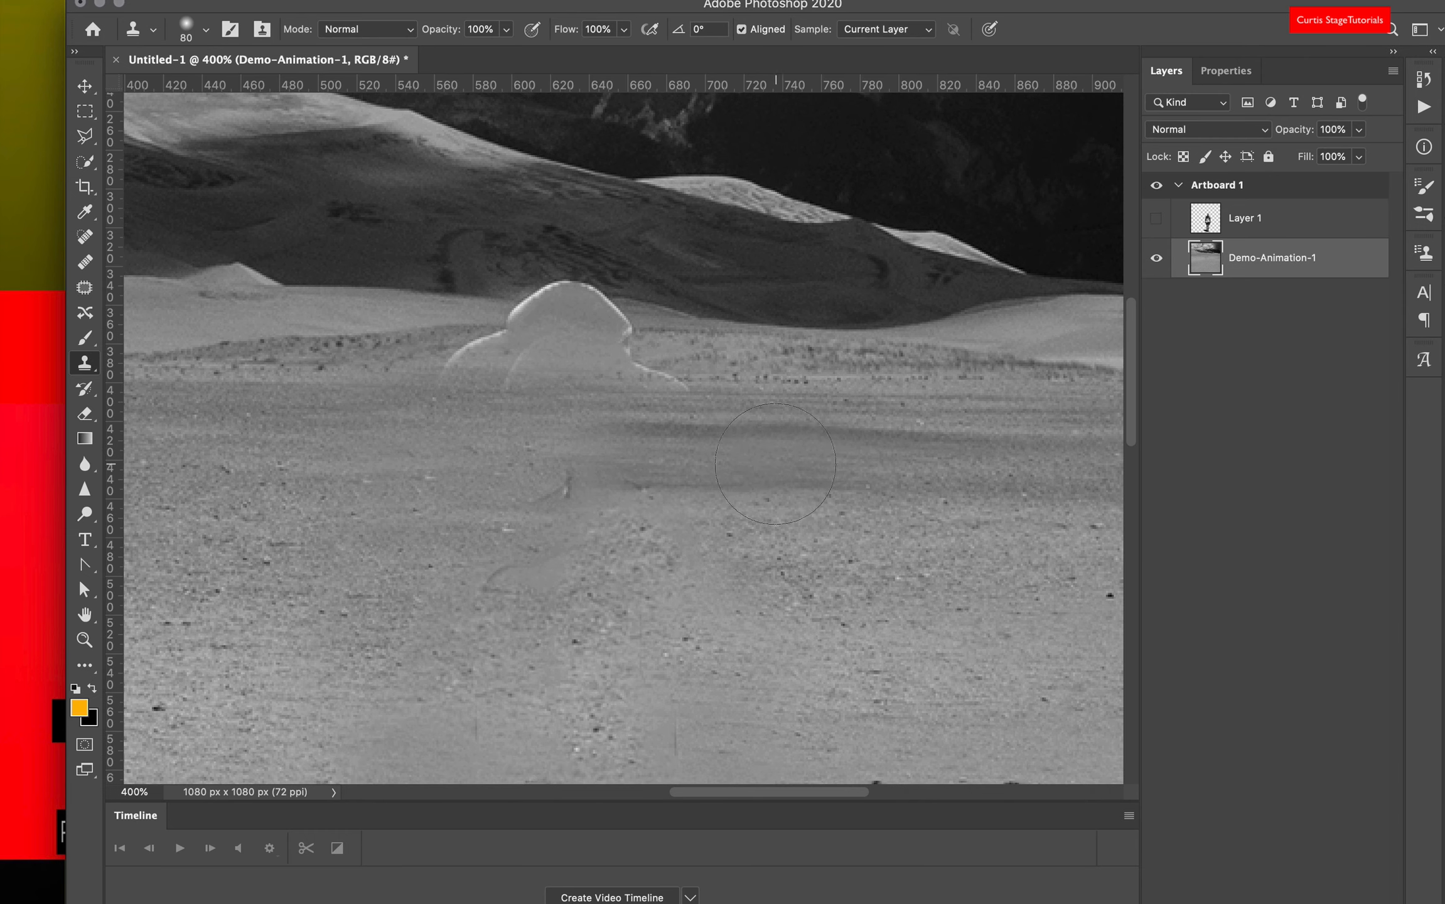
scroll(775, 463, up, 4)
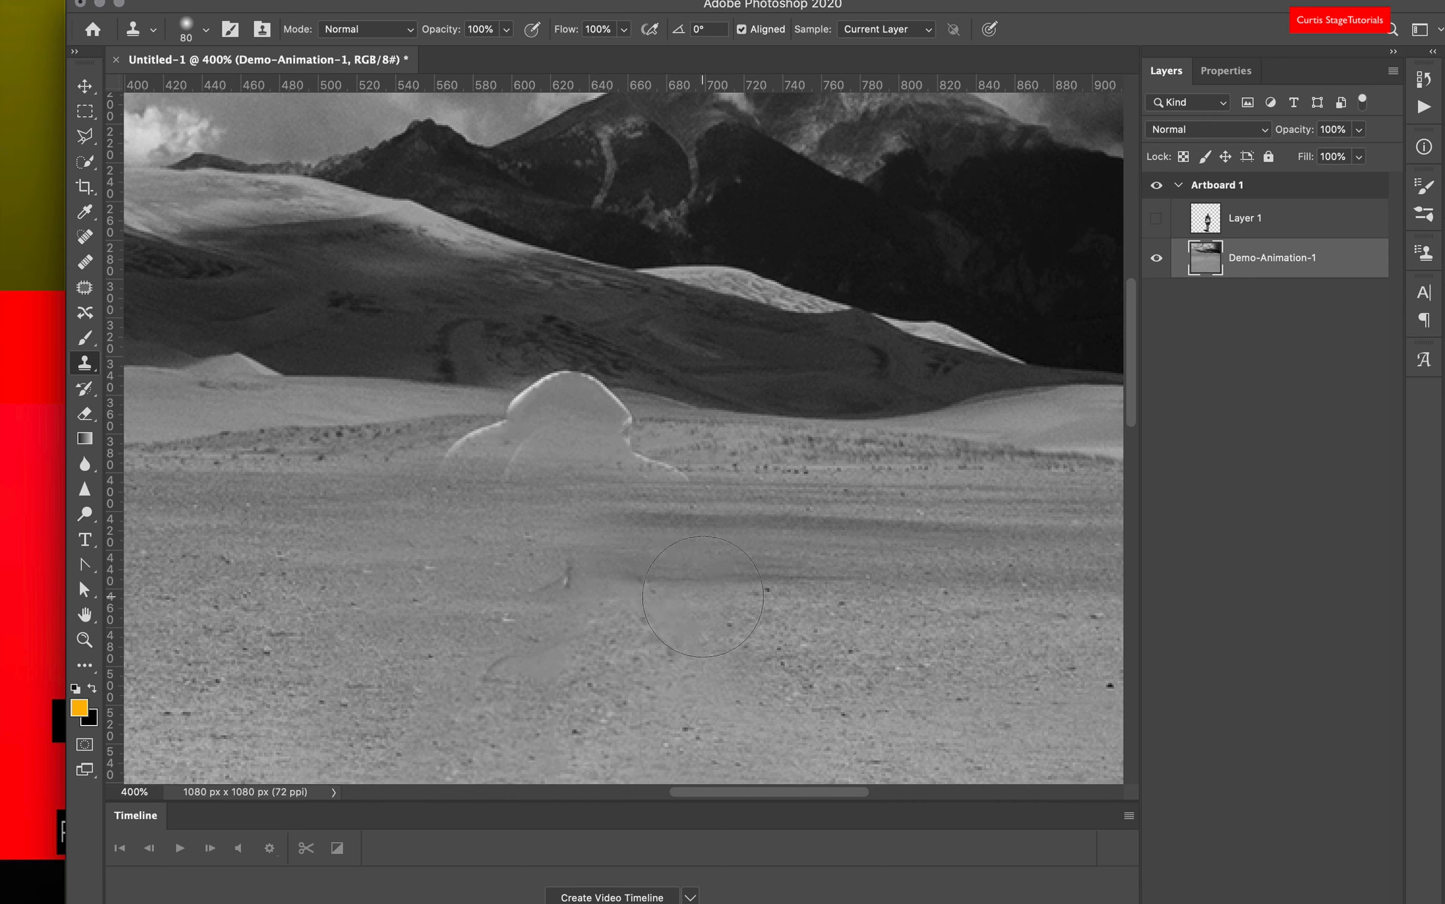
alt+click(780, 584)
drag(592, 586, 512, 589)
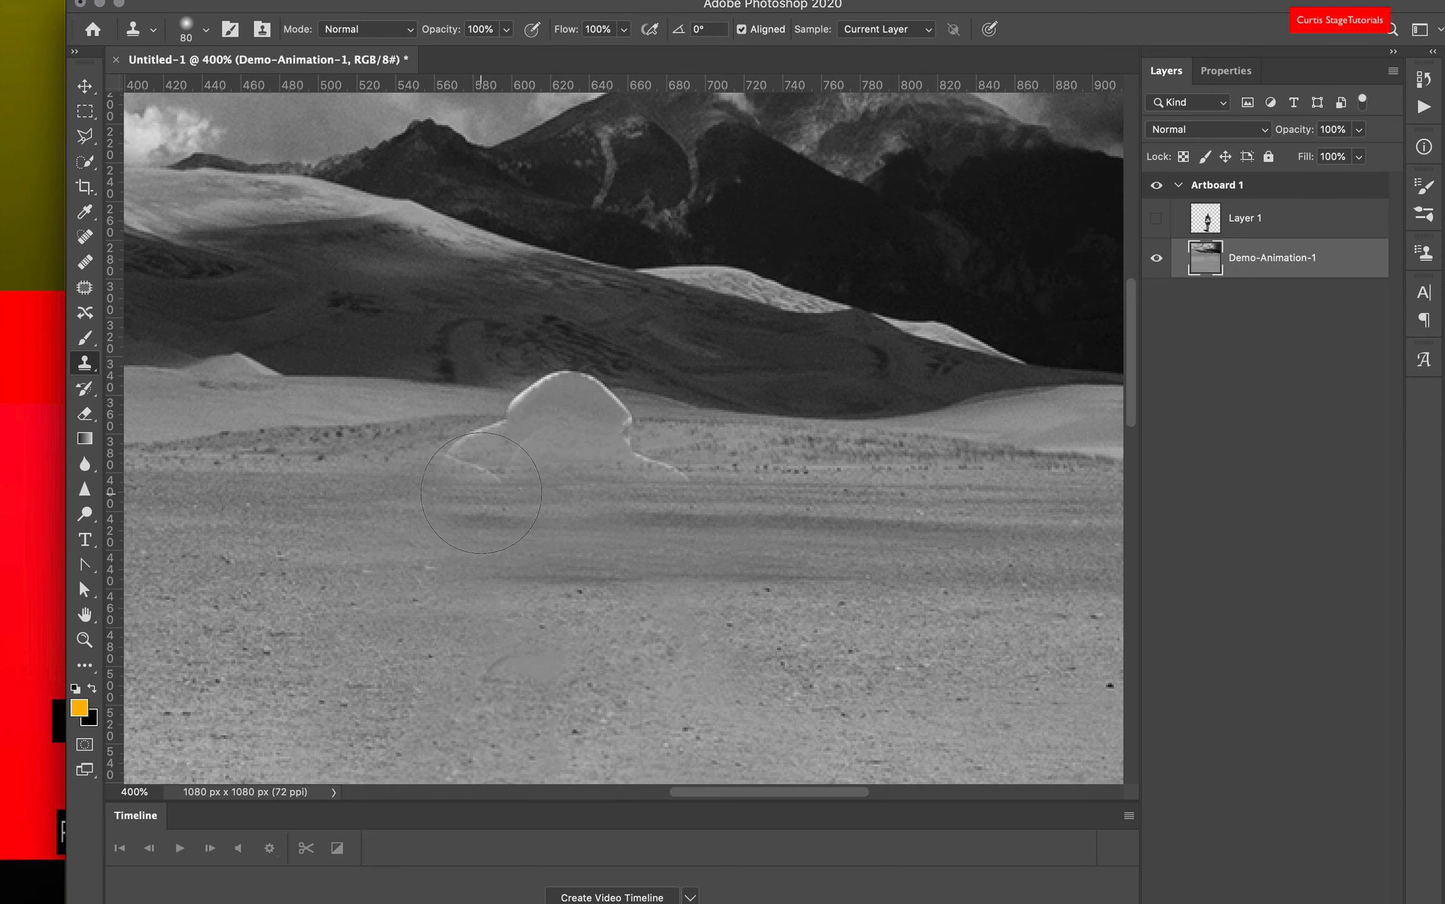
Patch the left hair outline with speckled sand from the right side, using the Patch tool in Normal mode, and deselect.
key(super+plus)
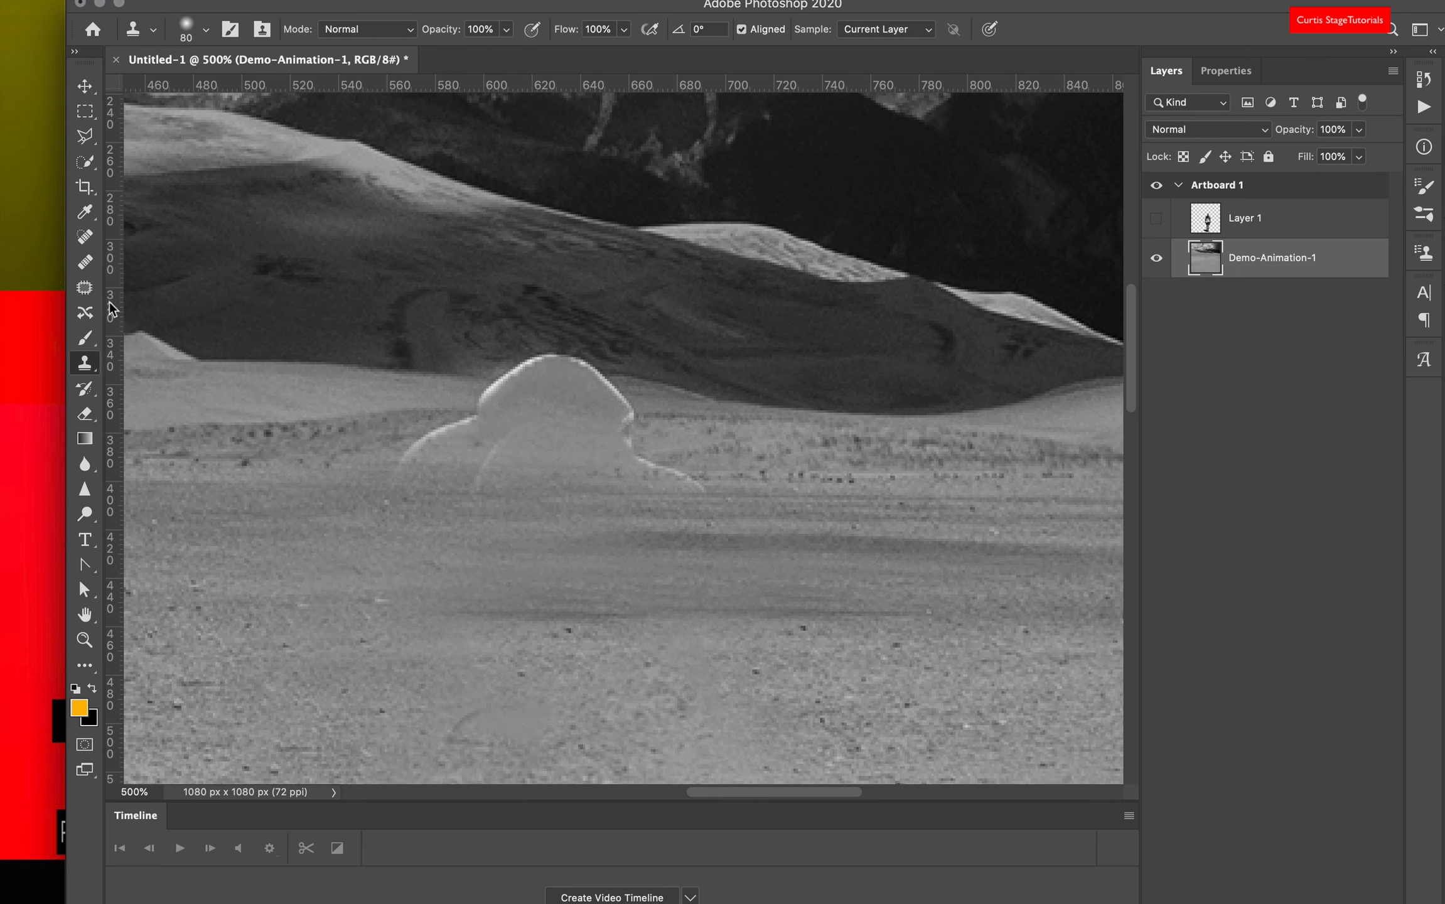
click(84, 289)
scroll(74, 305, down, 1)
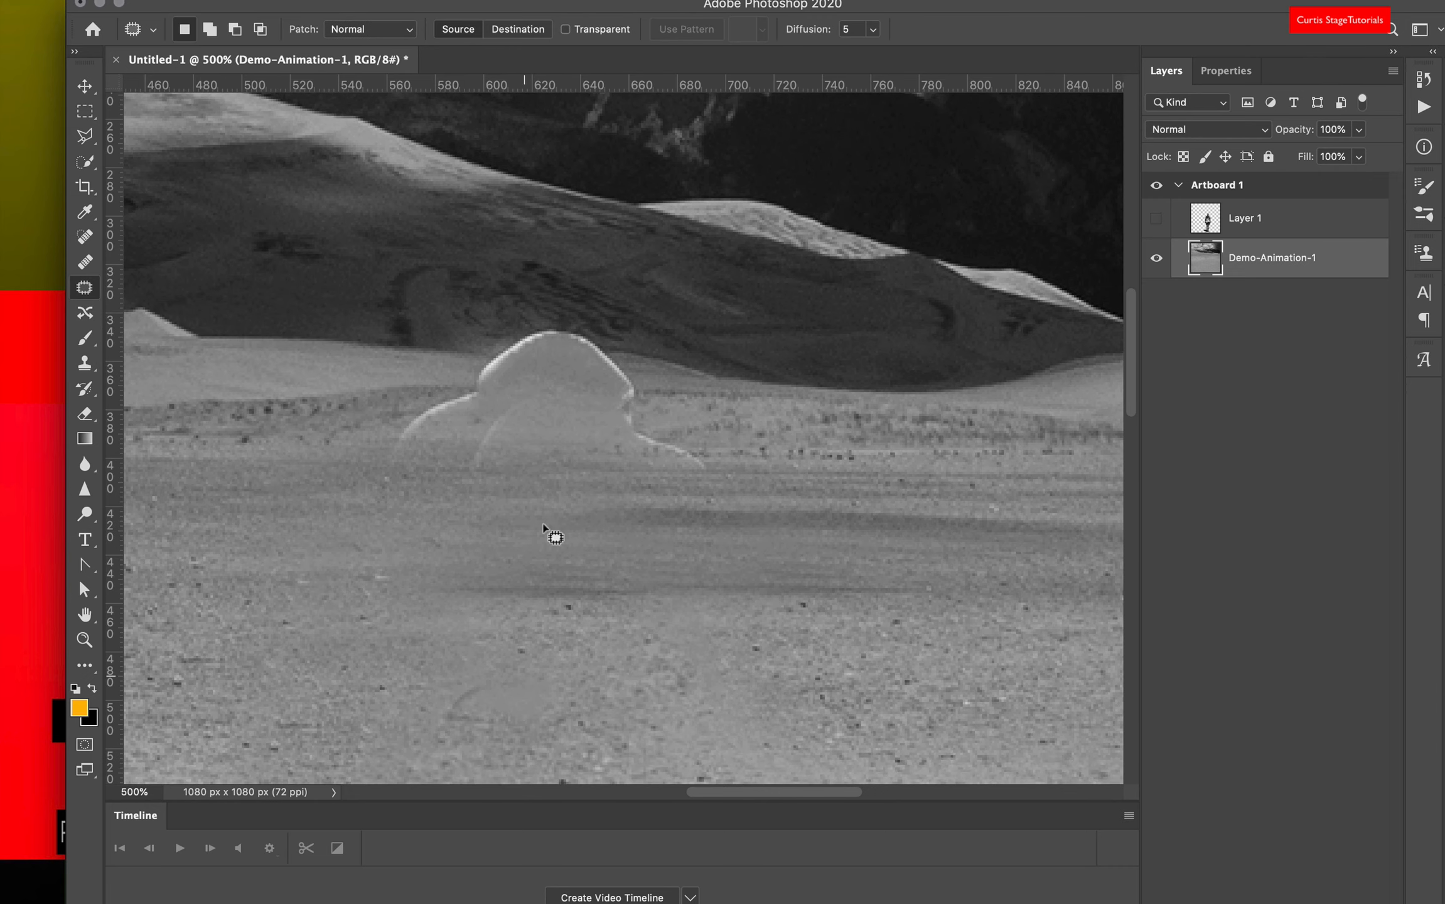
click(353, 31)
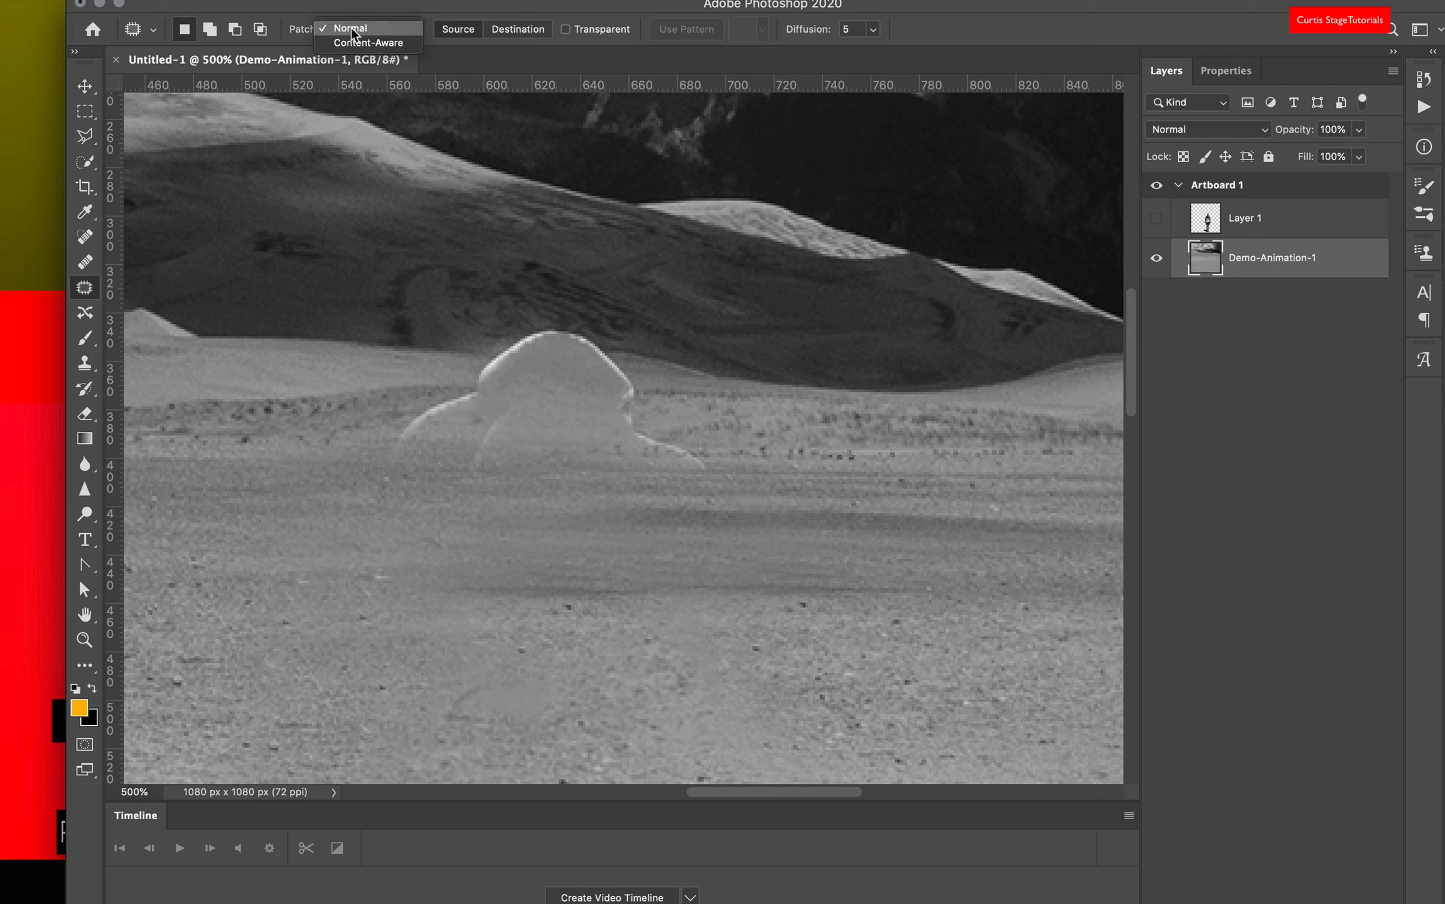
click(351, 28)
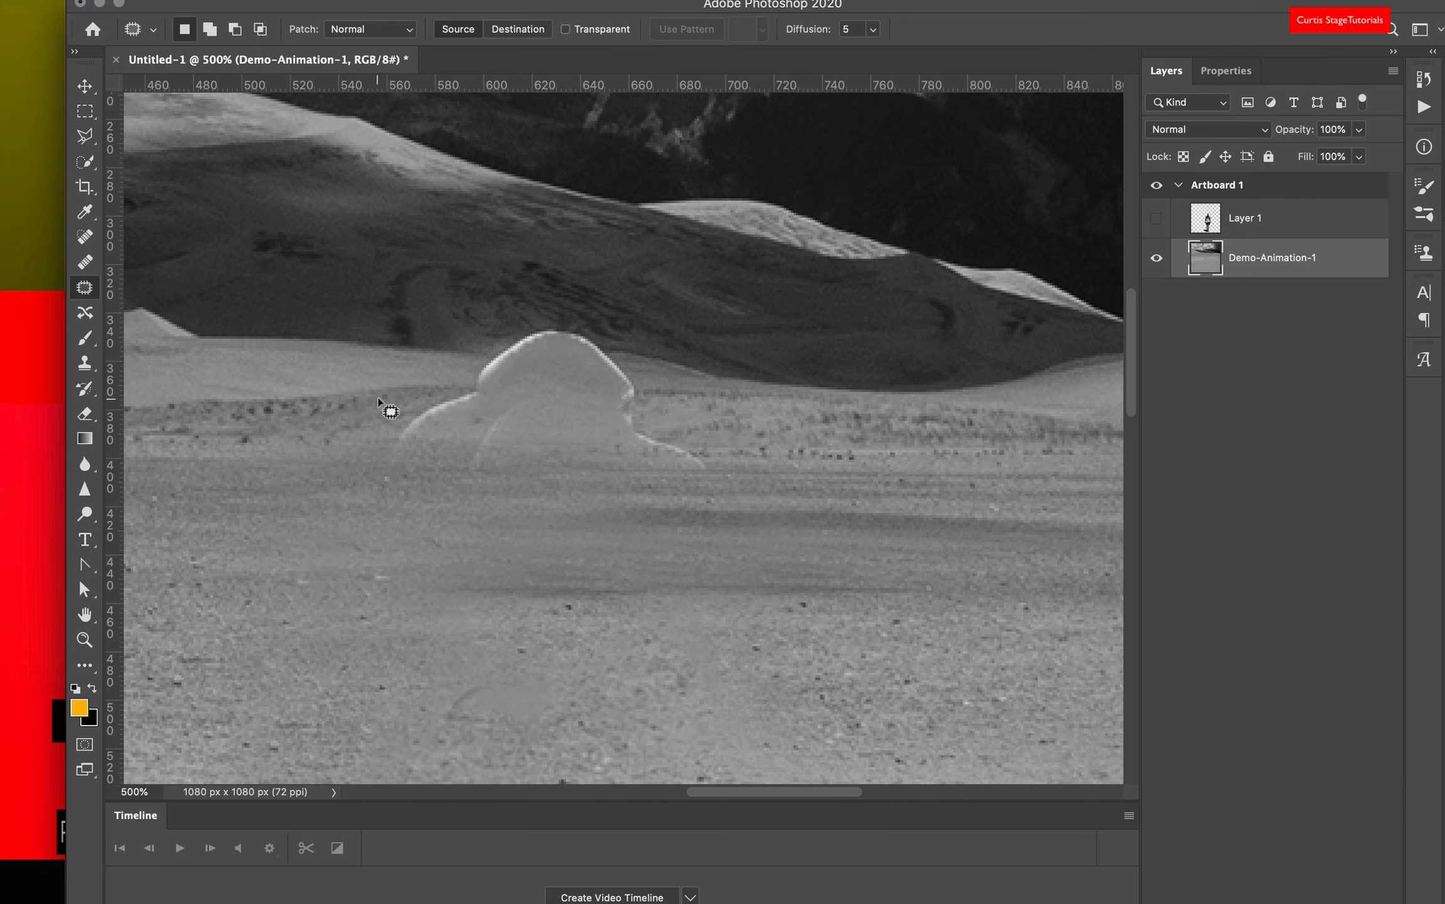
drag(484, 388, 495, 440)
drag(374, 391, 376, 393)
drag(452, 420, 264, 415)
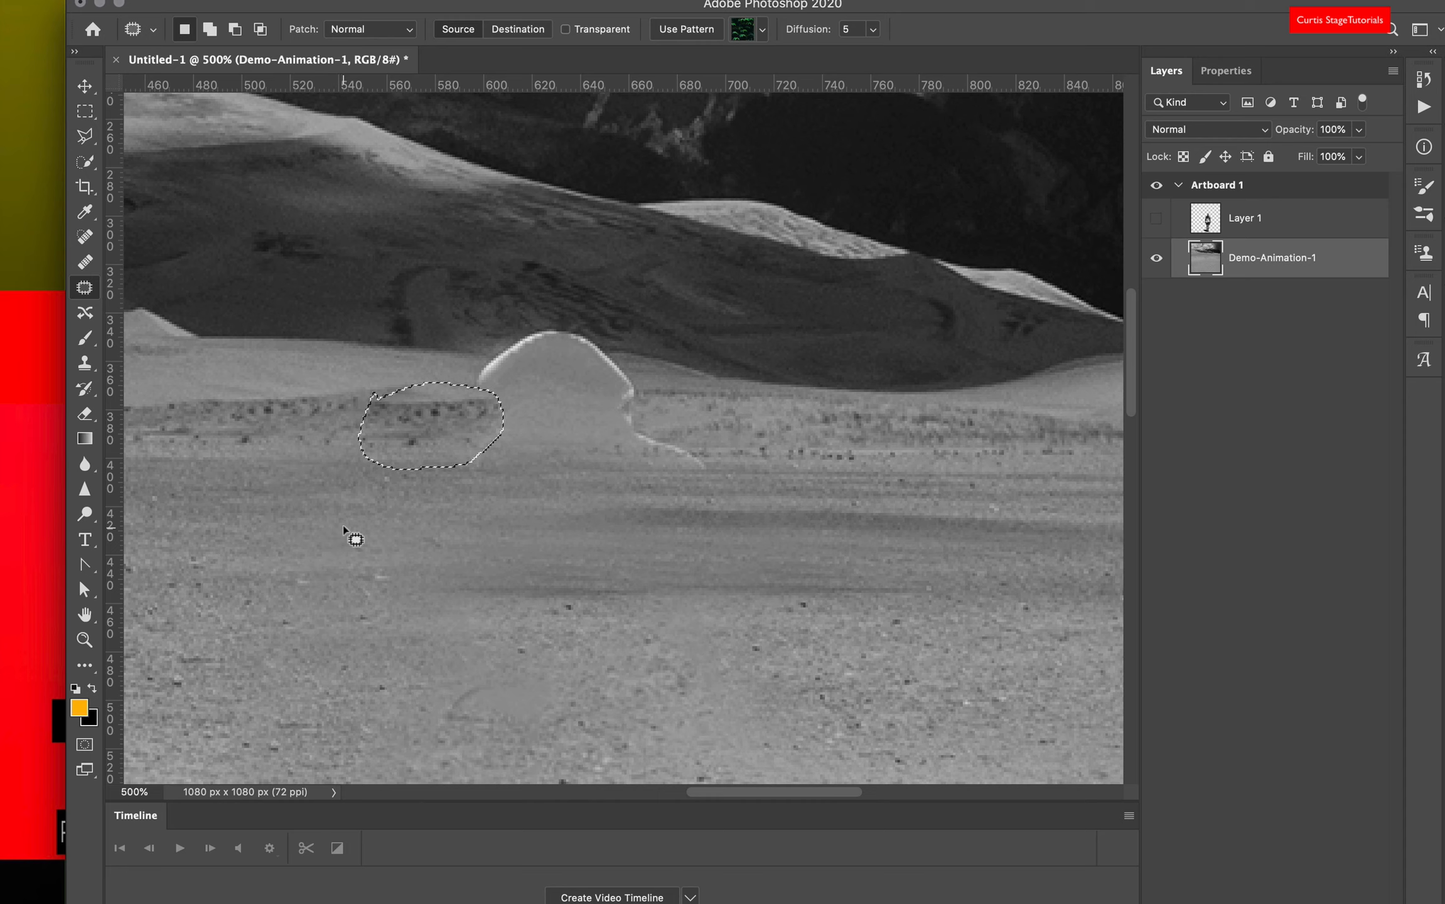
key(super+z)
drag(442, 431, 790, 438)
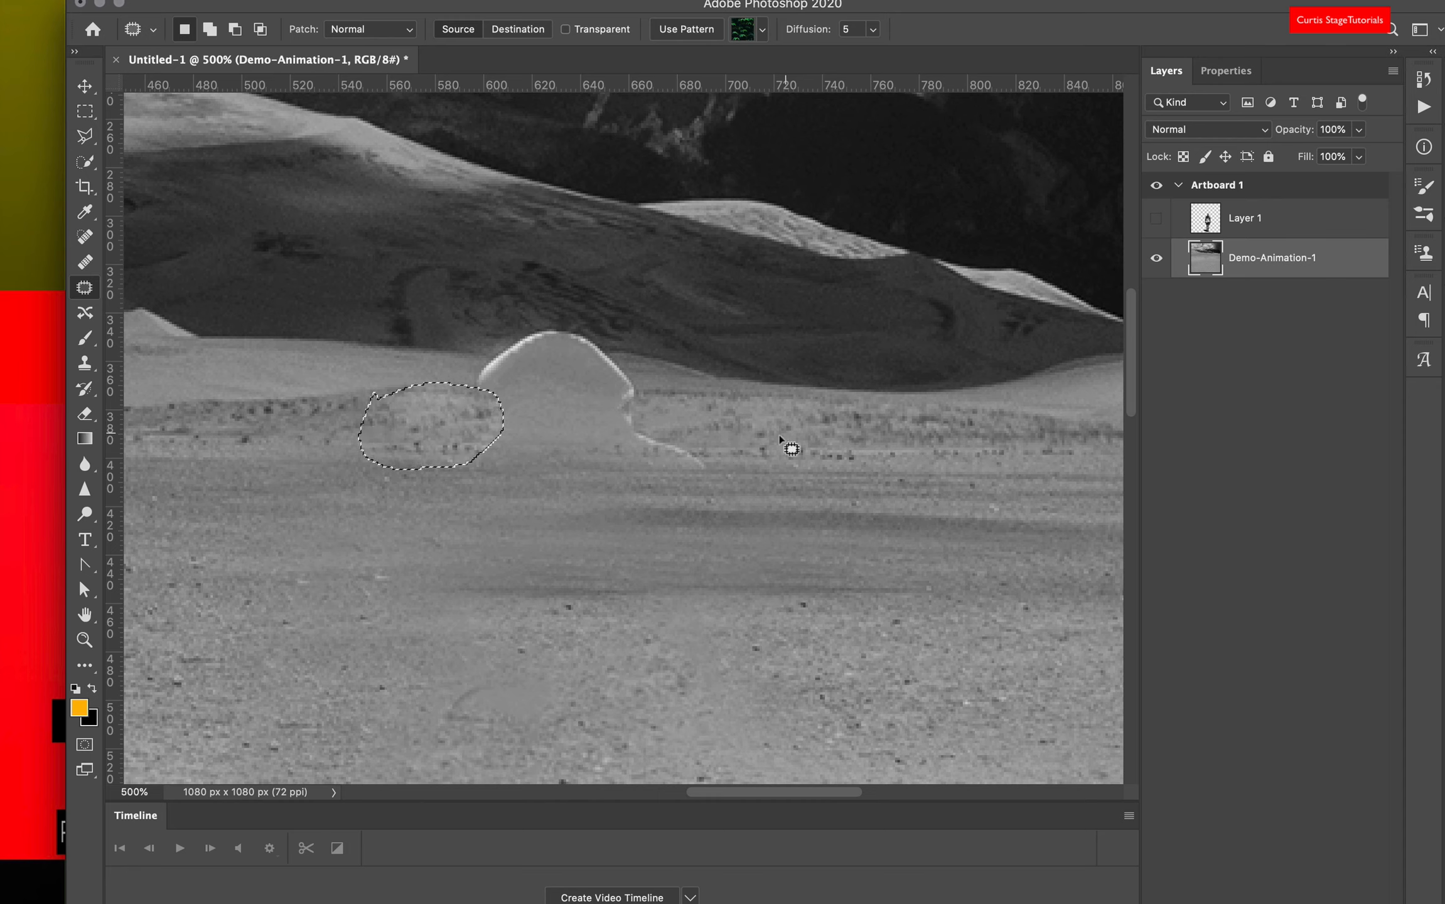
key(super+d)
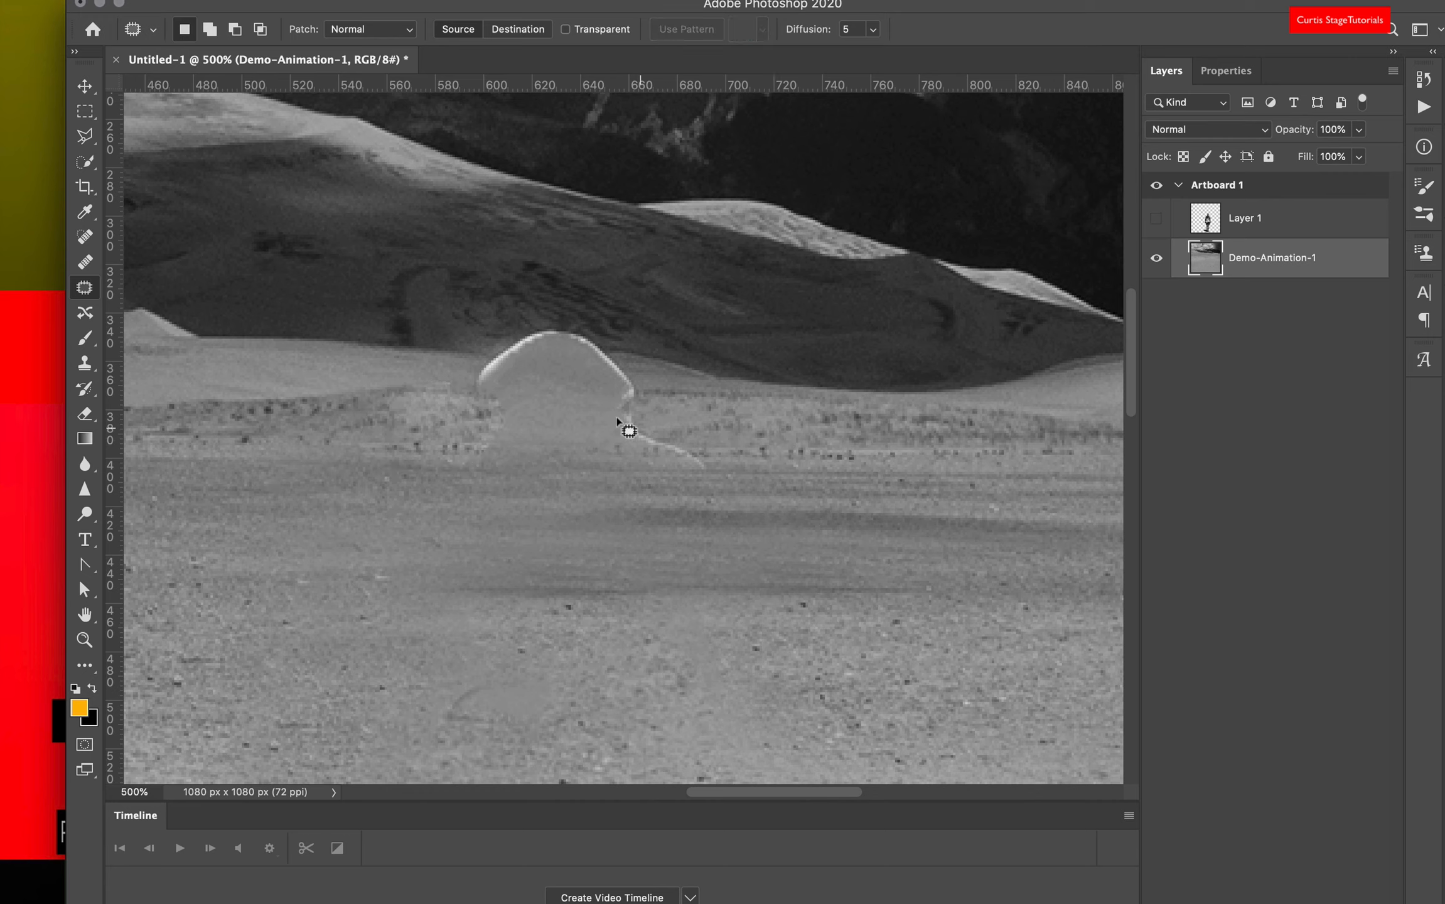
Patch the lower right hair outline with the speckled sand farther right and clear the selection.
mouse_move(577, 405)
mouse_down()
mouse_move(654, 402)
mouse_move(745, 440)
mouse_move(721, 462)
mouse_move(662, 463)
mouse_move(619, 457)
mouse_move(584, 407)
mouse_up()
drag(703, 430, 828, 428)
key(super+d)
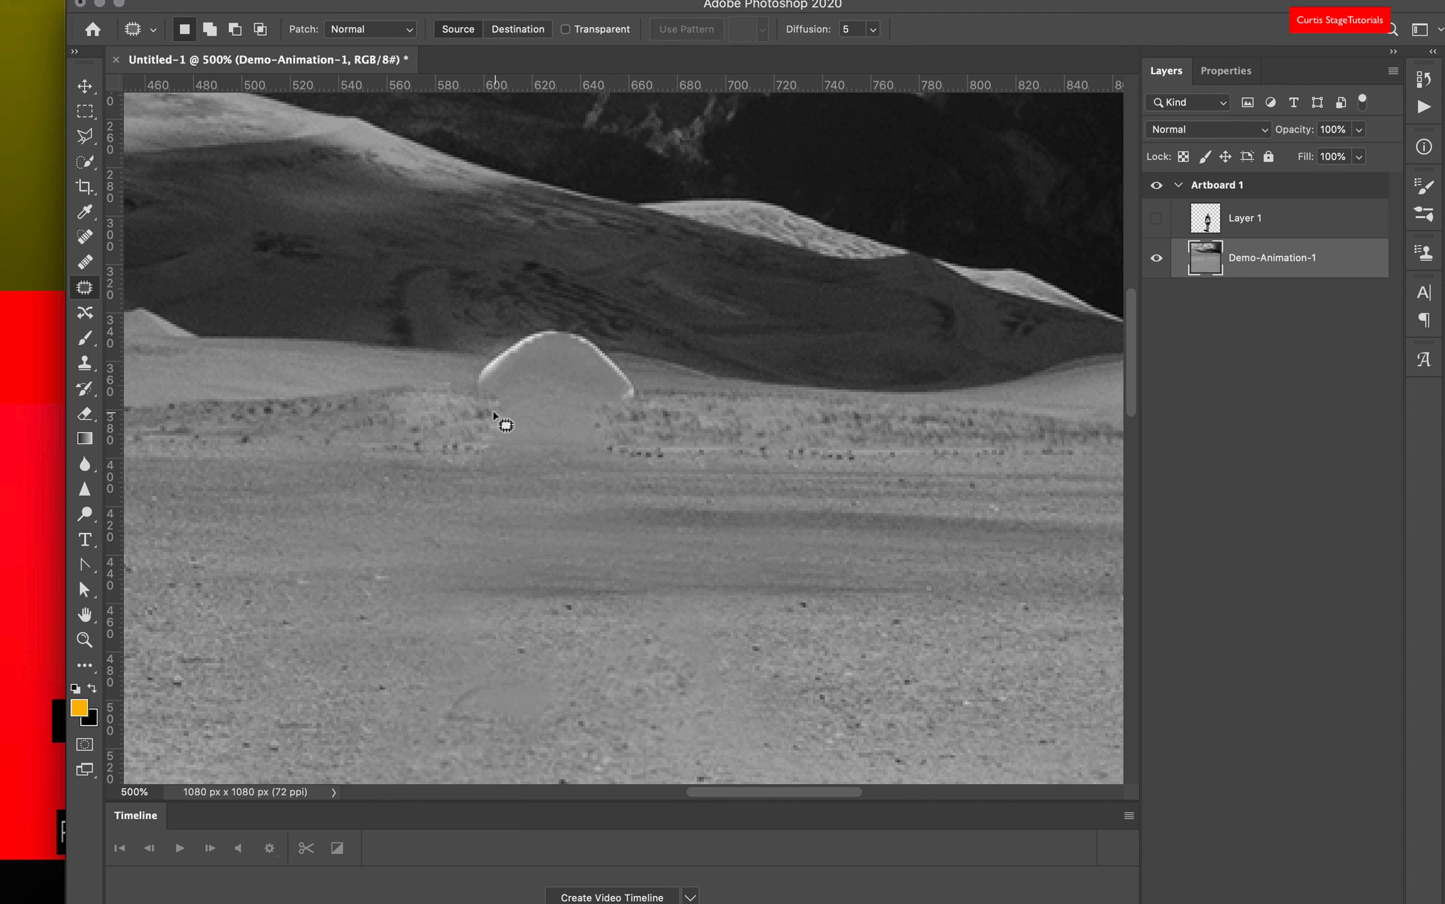
mouse_move(623, 404)
mouse_down()
mouse_move(739, 411)
mouse_move(767, 445)
mouse_move(735, 465)
mouse_move(597, 456)
mouse_move(588, 415)
mouse_move(613, 399)
mouse_move(647, 429)
mouse_move(330, 433)
mouse_up()
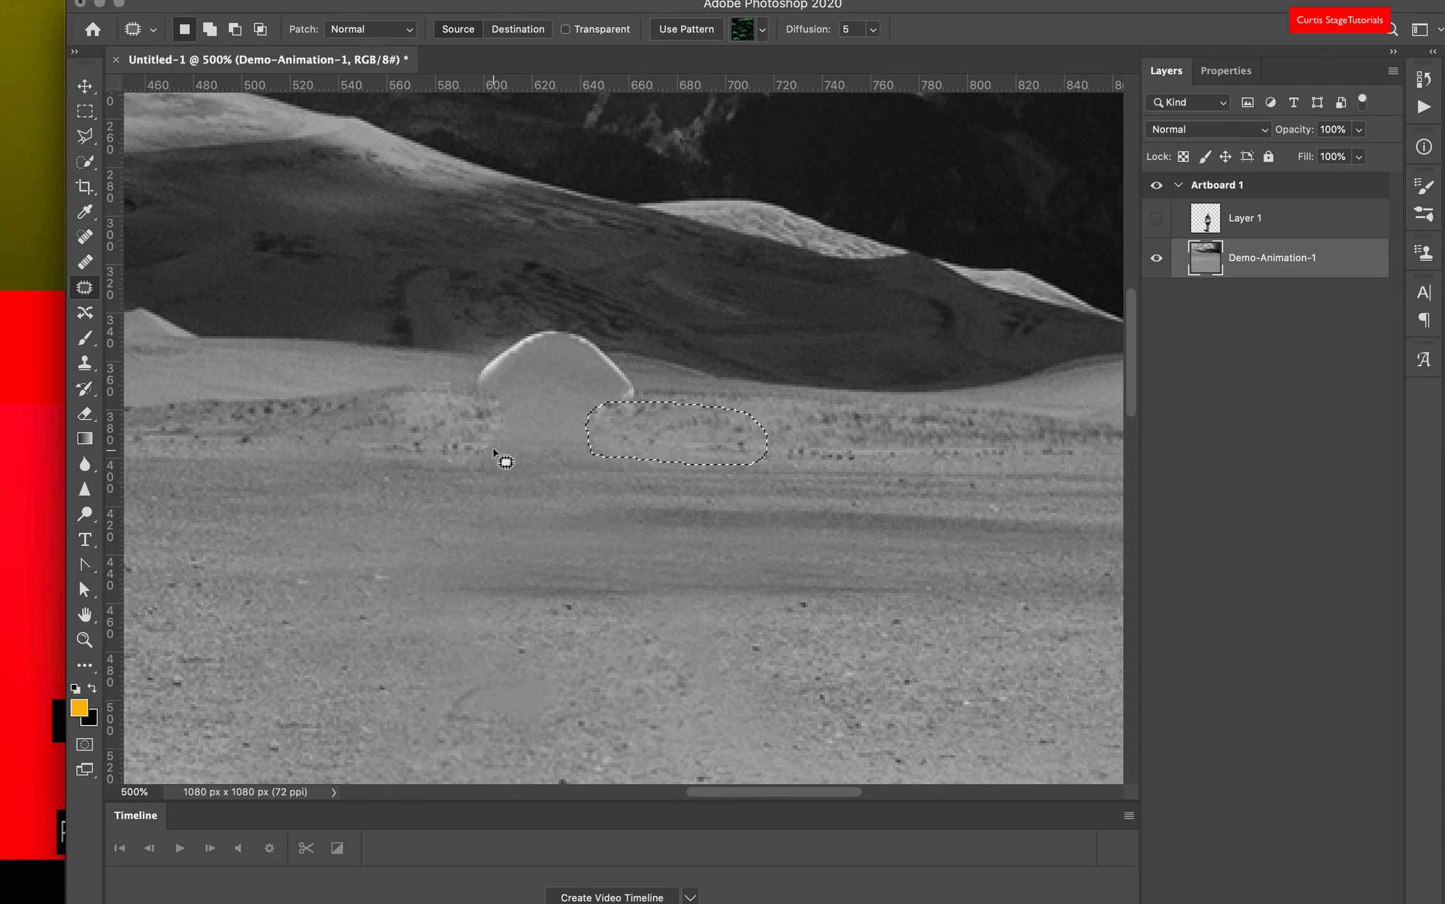
key(ctrl+d)
Patch the left and right edges of the remaining head outline with nearby dune texture and deselect.
drag(492, 324, 555, 340)
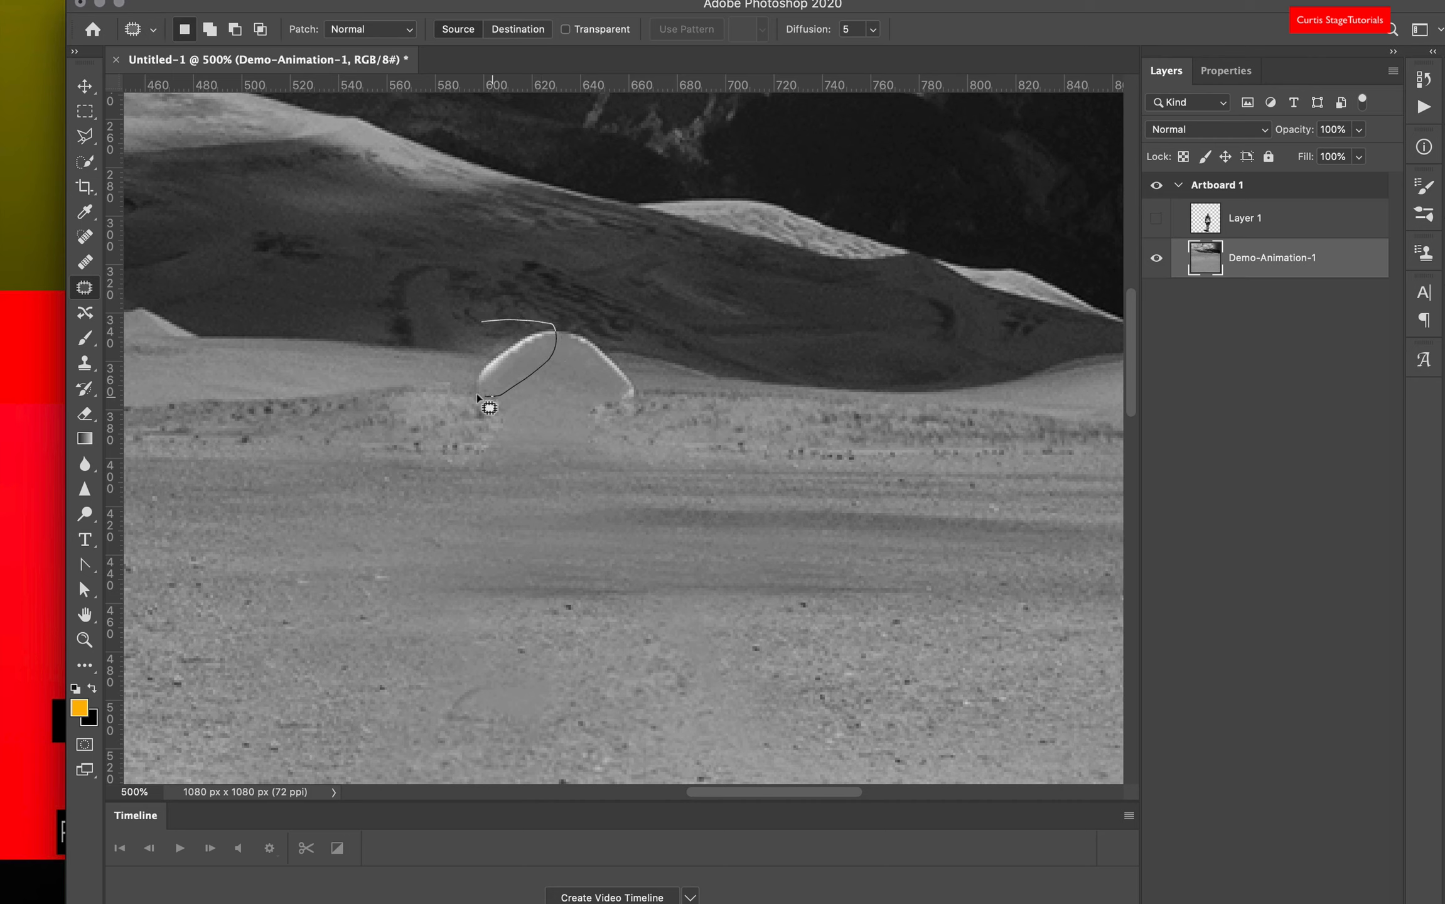
mouse_move(477, 395)
mouse_down()
mouse_move(457, 354)
mouse_move(480, 316)
mouse_move(340, 336)
mouse_move(317, 362)
mouse_move(468, 300)
mouse_move(525, 297)
mouse_move(377, 283)
mouse_up()
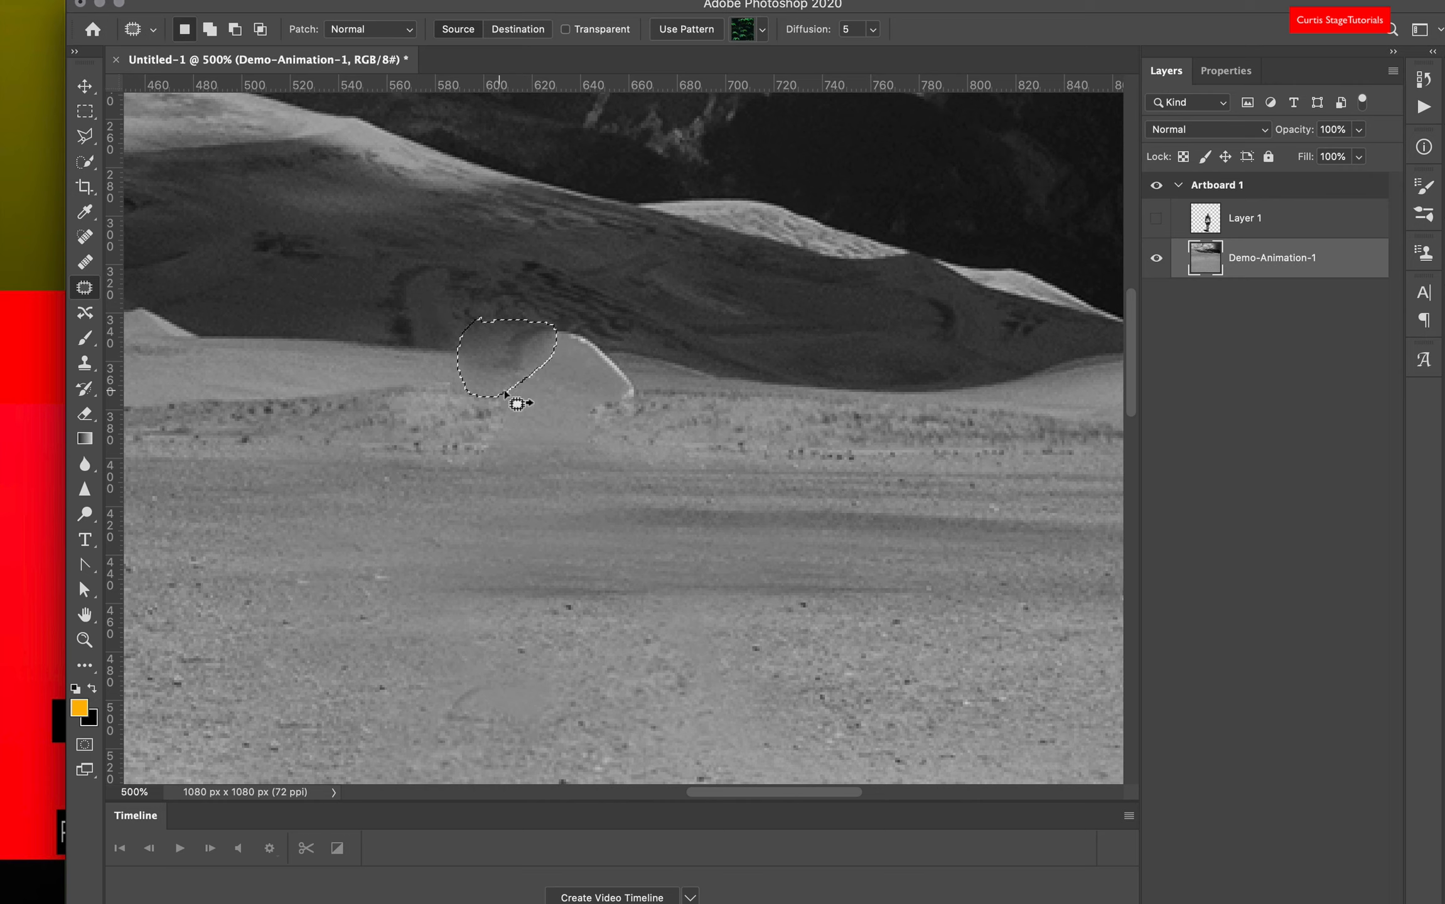
click(577, 382)
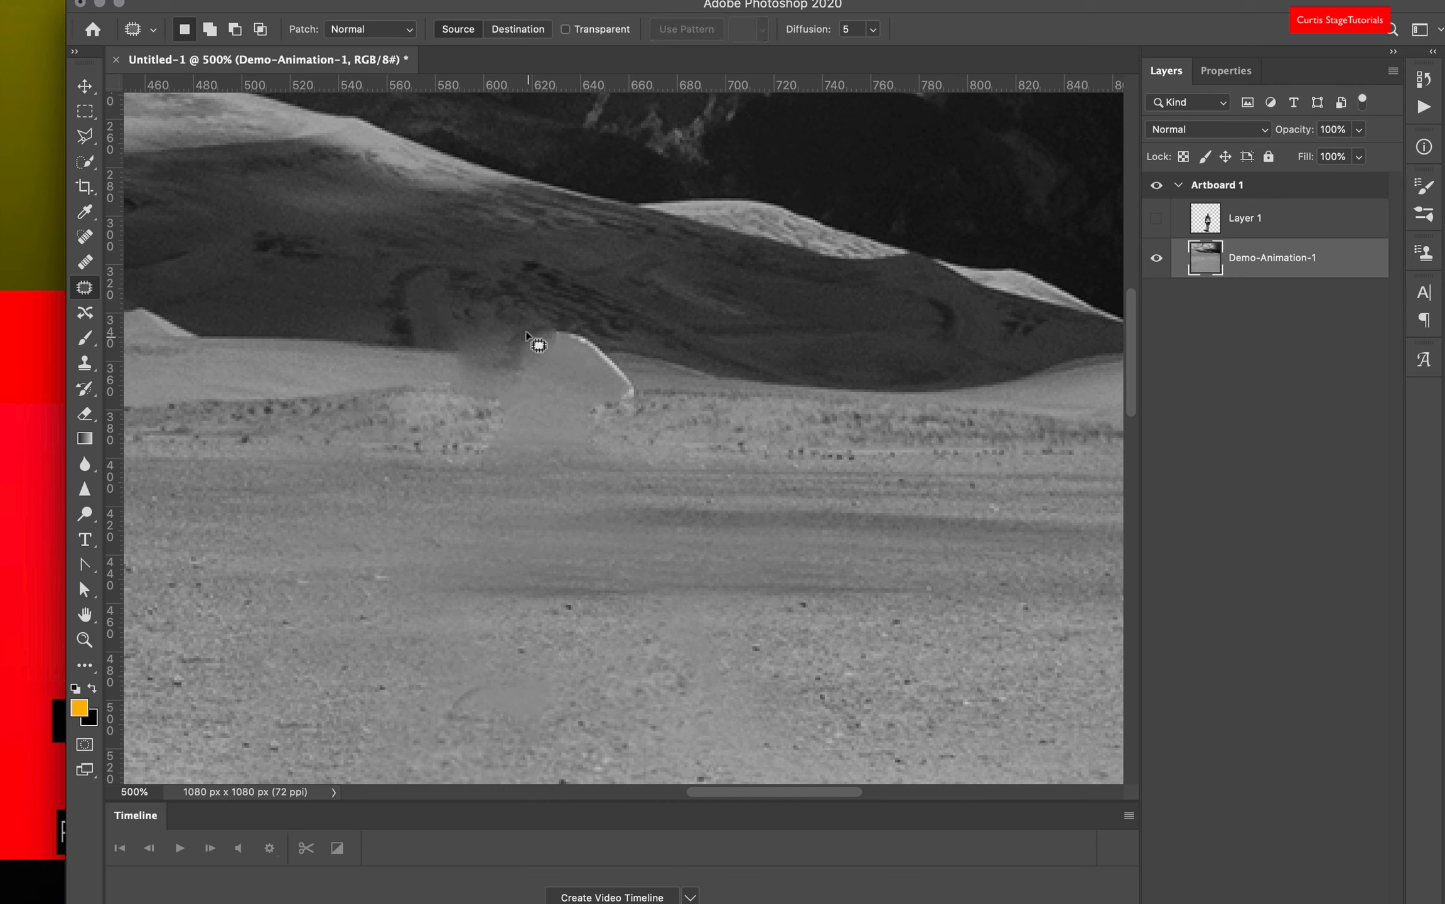
mouse_move(525, 323)
mouse_down()
mouse_move(605, 336)
mouse_move(624, 419)
mouse_up()
mouse_move(561, 365)
mouse_down()
mouse_move(517, 319)
mouse_move(490, 360)
mouse_move(657, 357)
mouse_up()
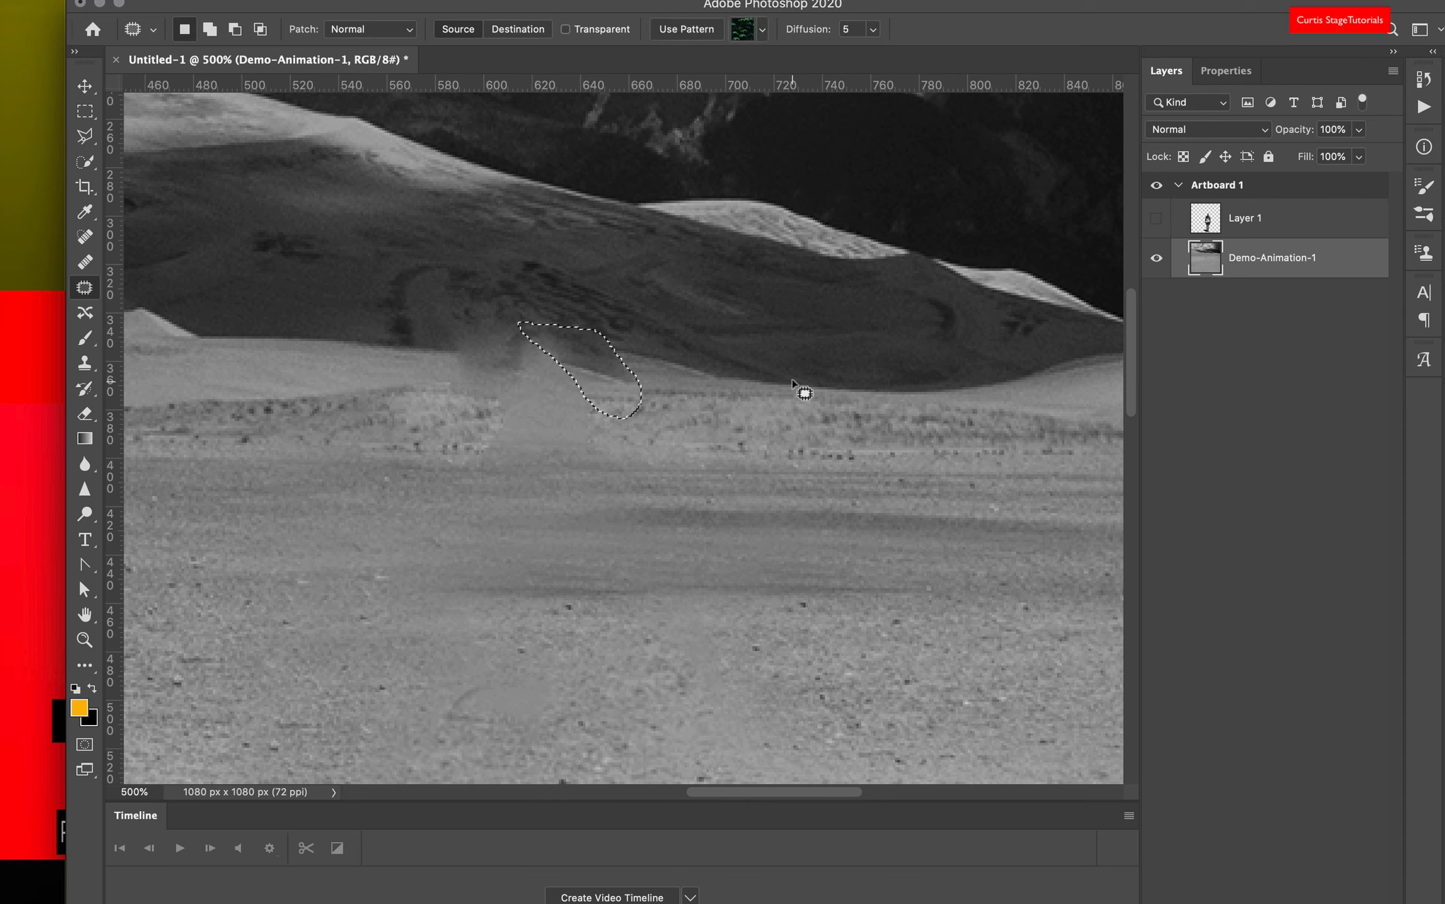
key(super+d)
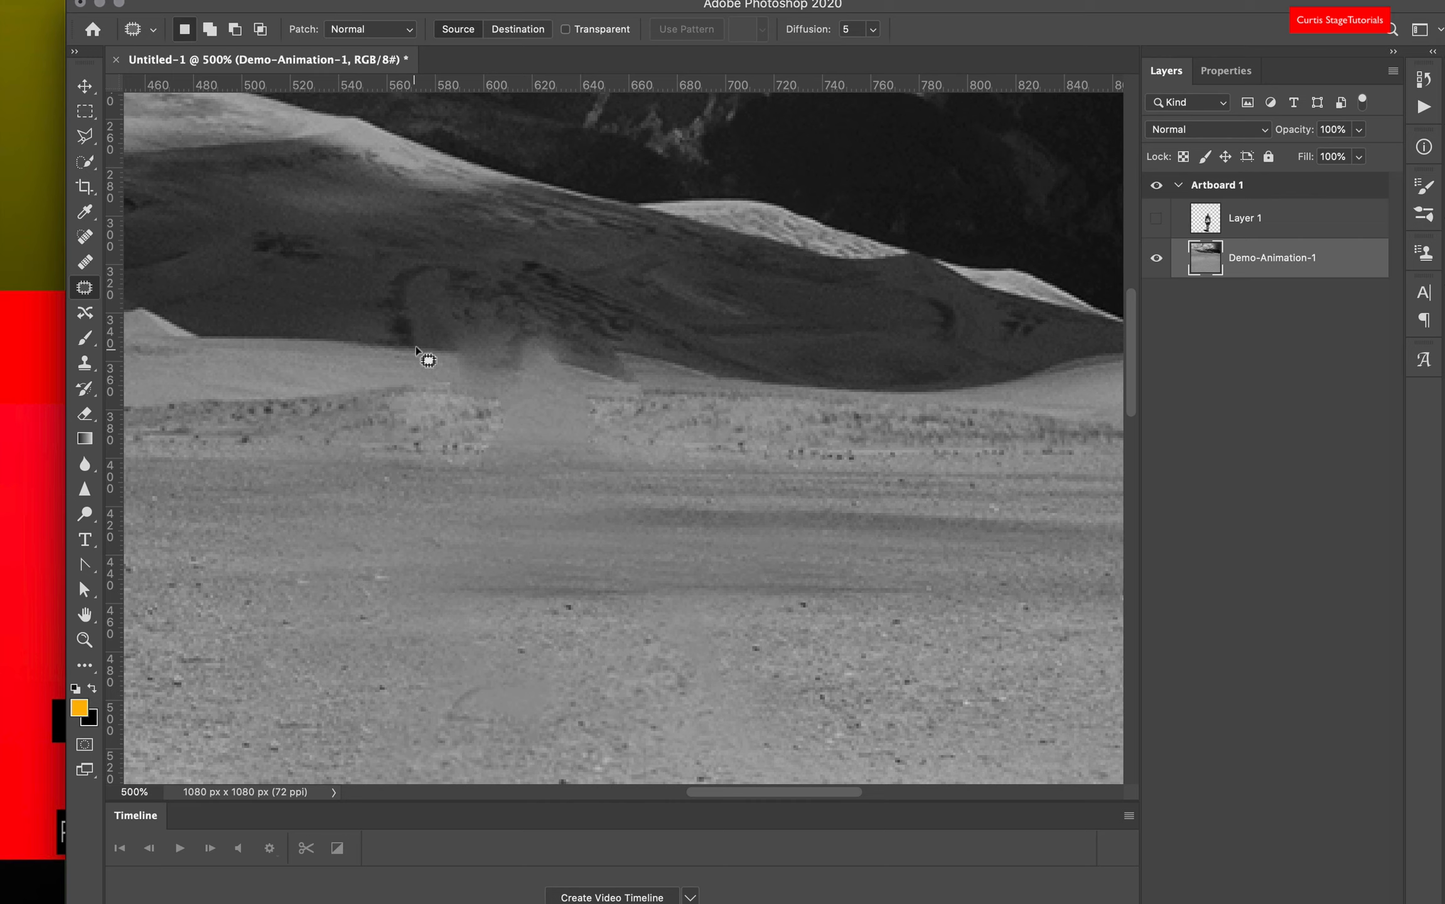
Reduce the Clone Stamp brush to 35 px and clone clean dune and sand over the smudged patches along the dark dune's base.
click(85, 364)
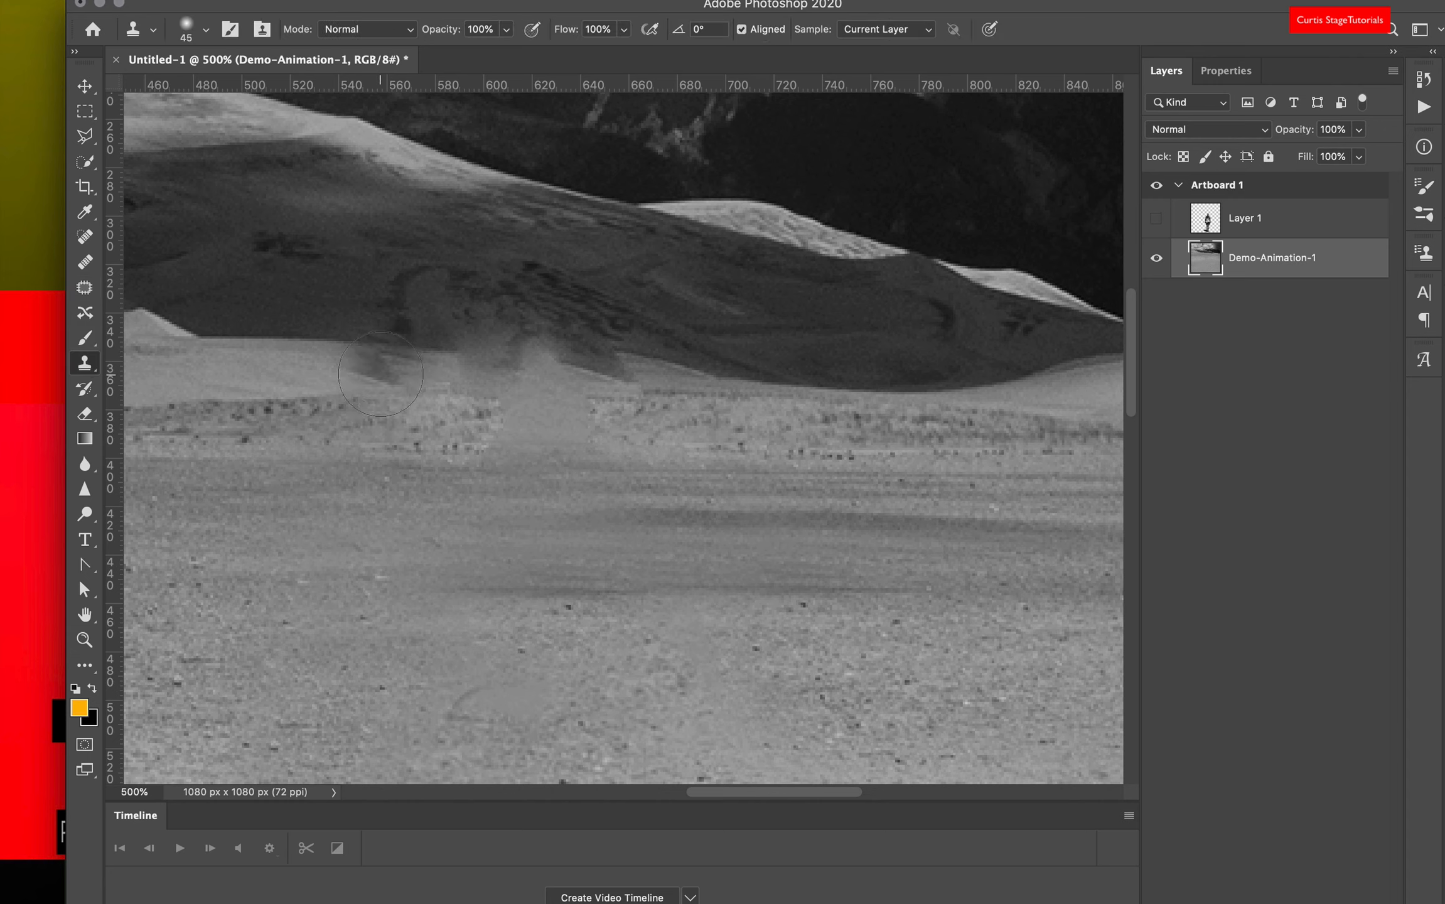
key(bracketleft)
key(bracketleft)
key(bracketleft)
key(bracketleft)
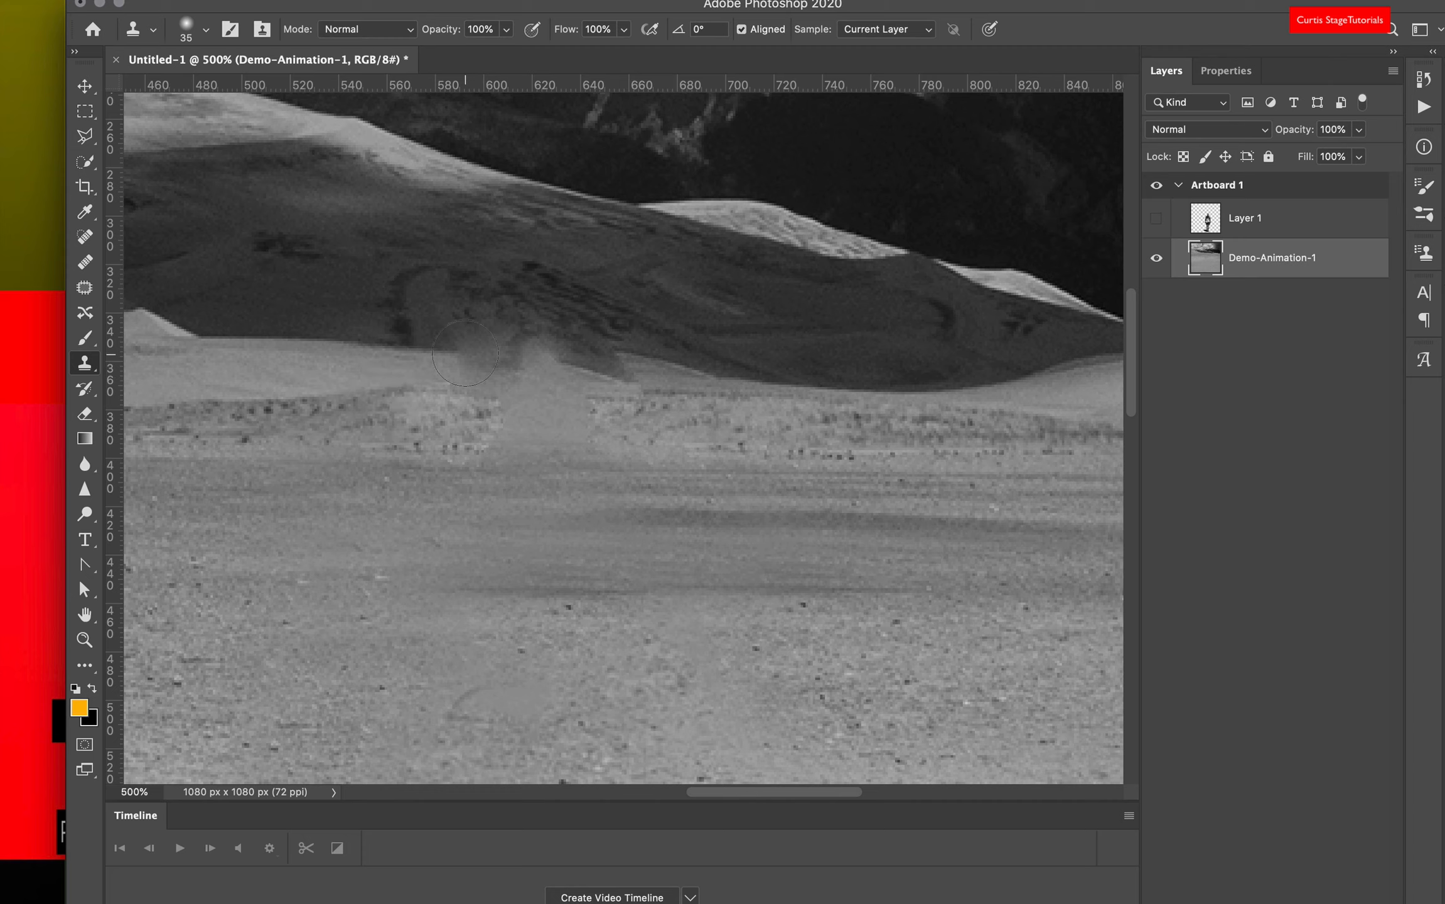
mouse_move(464, 353)
mouse_down()
mouse_move(452, 361)
mouse_move(682, 381)
mouse_move(741, 402)
mouse_up()
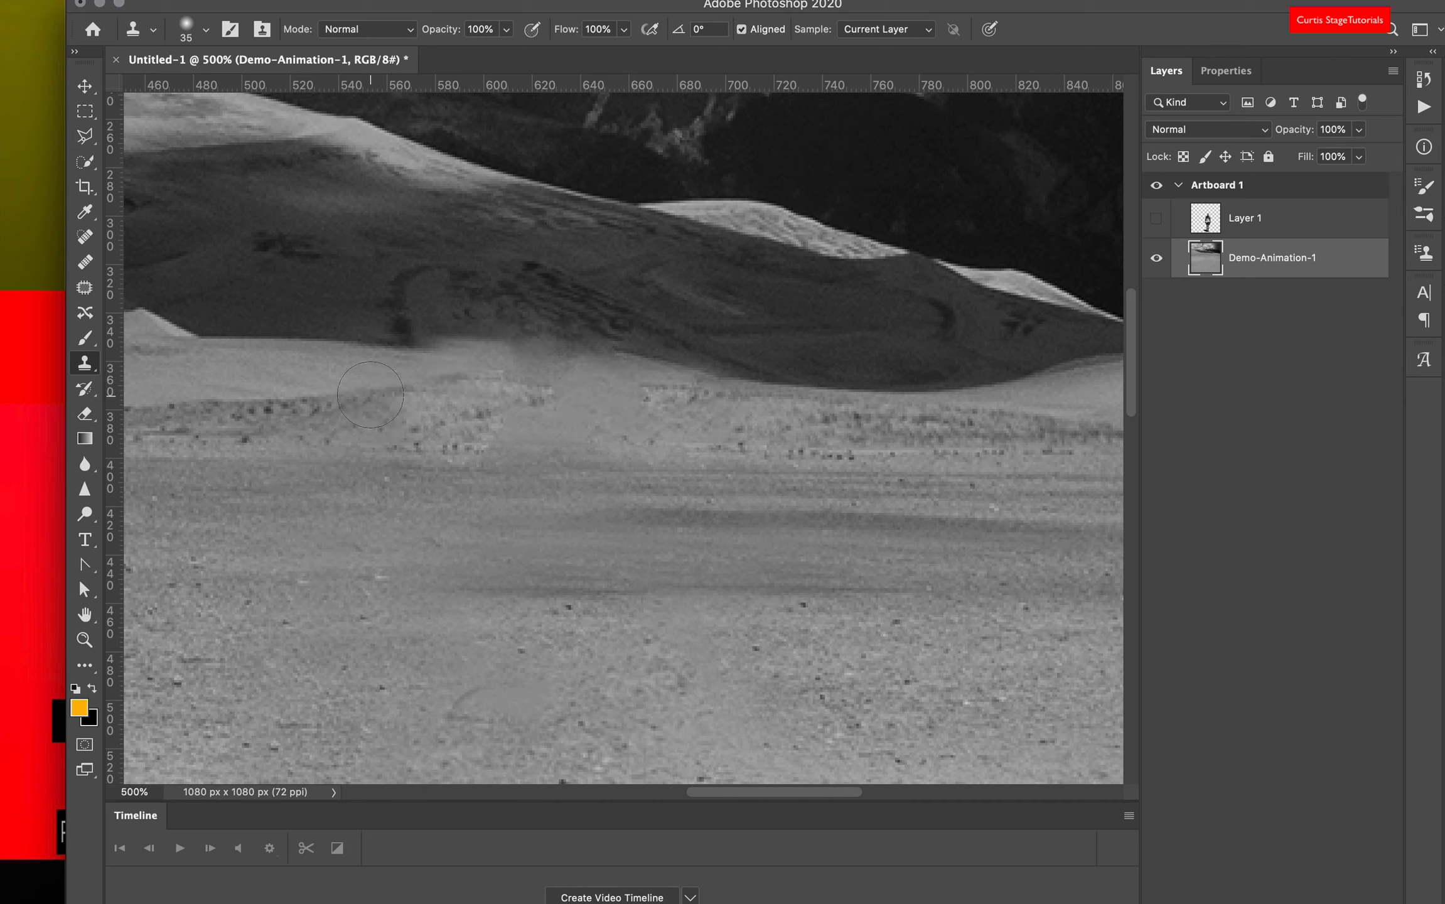
click(364, 377)
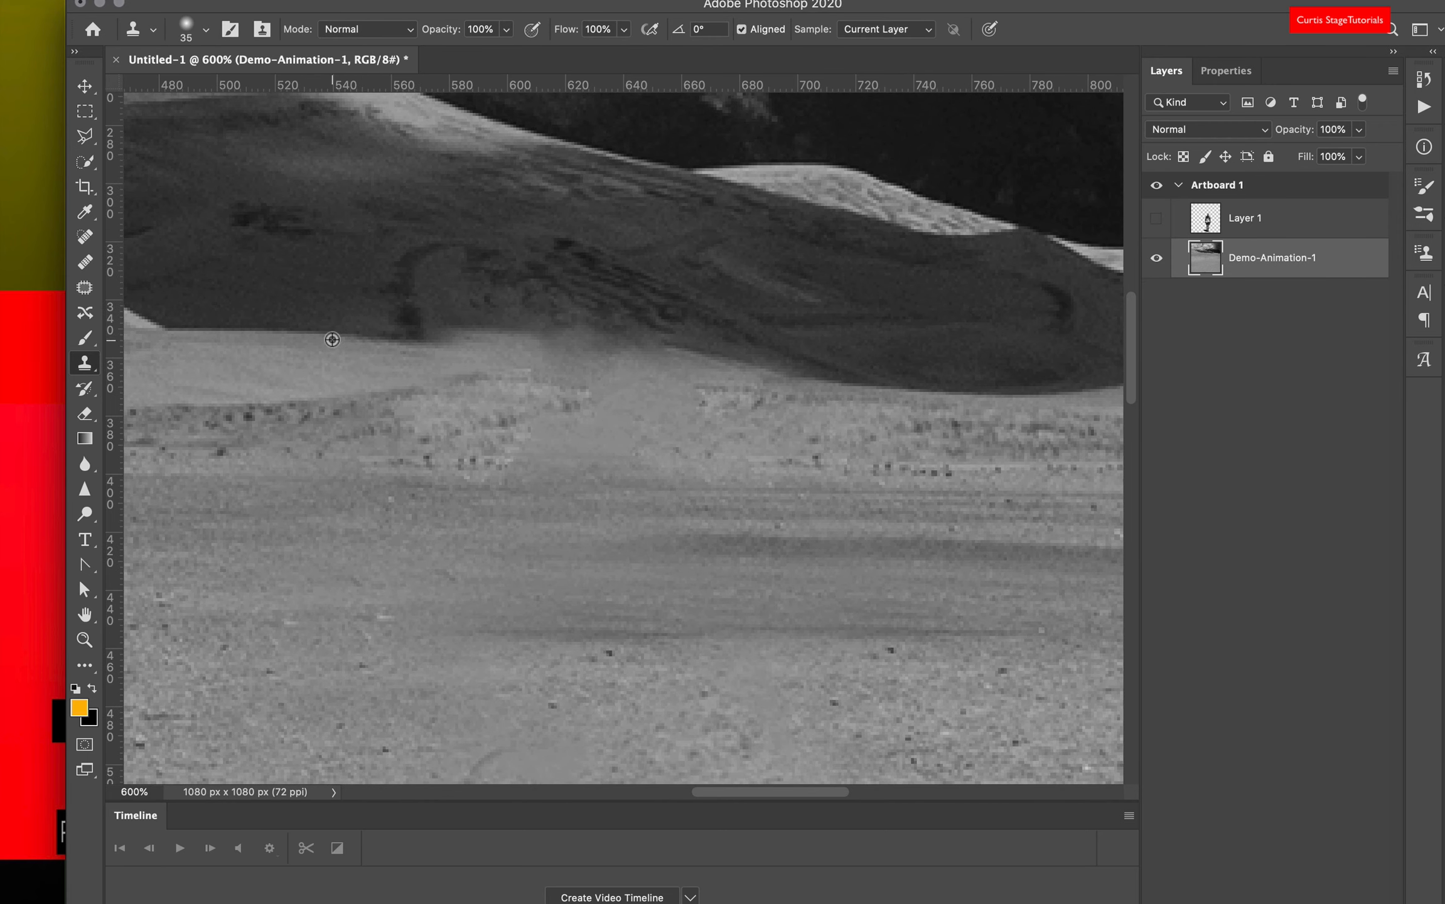
Rebuild the dark dune's base edge across the removed head by cloning the clean edge on the left.
alt+click(332, 339)
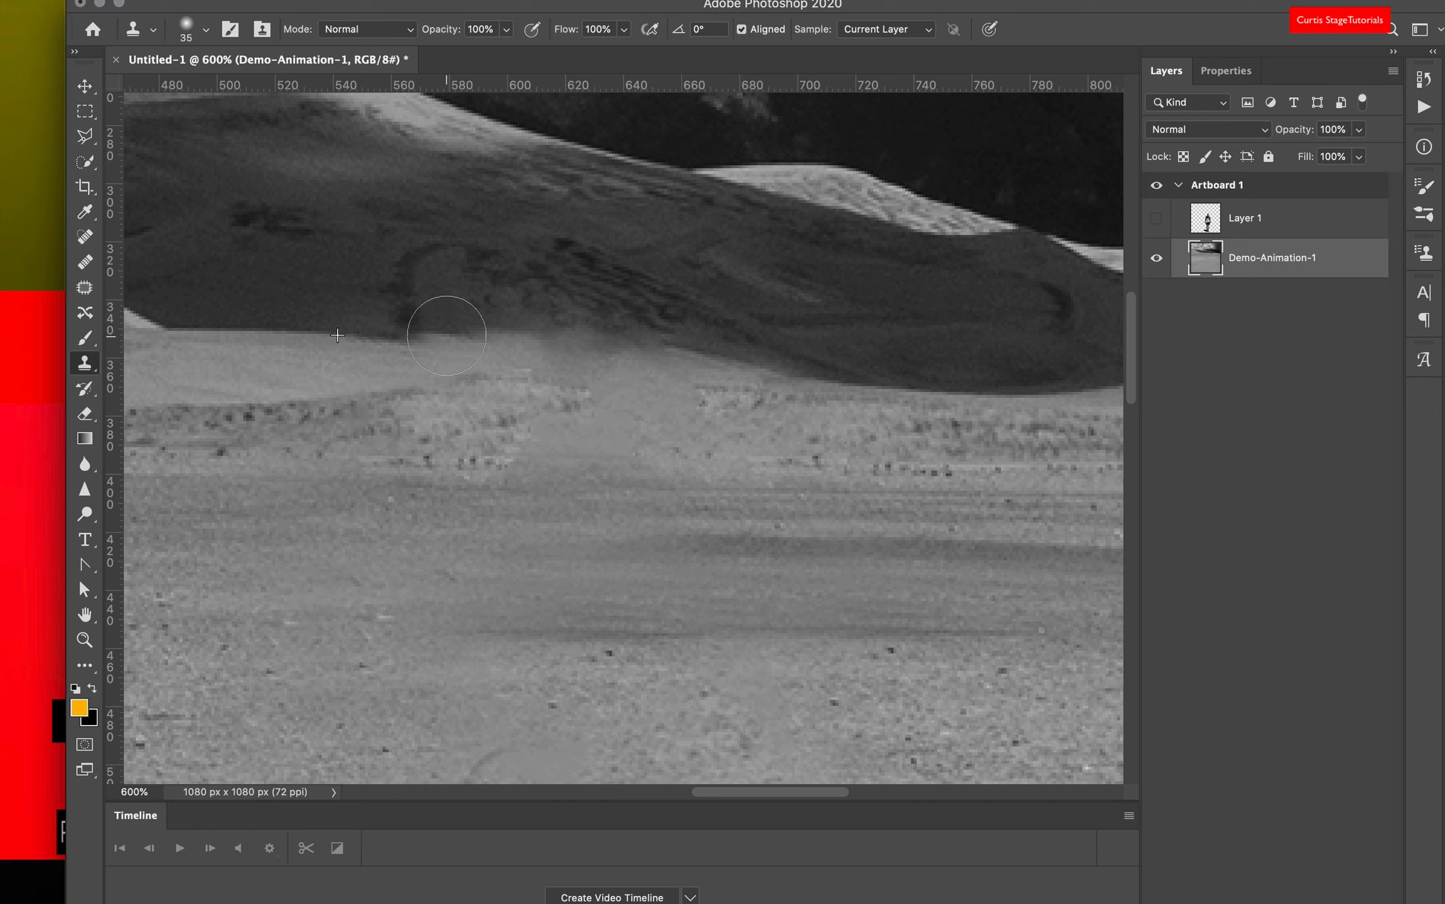
drag(445, 336, 601, 344)
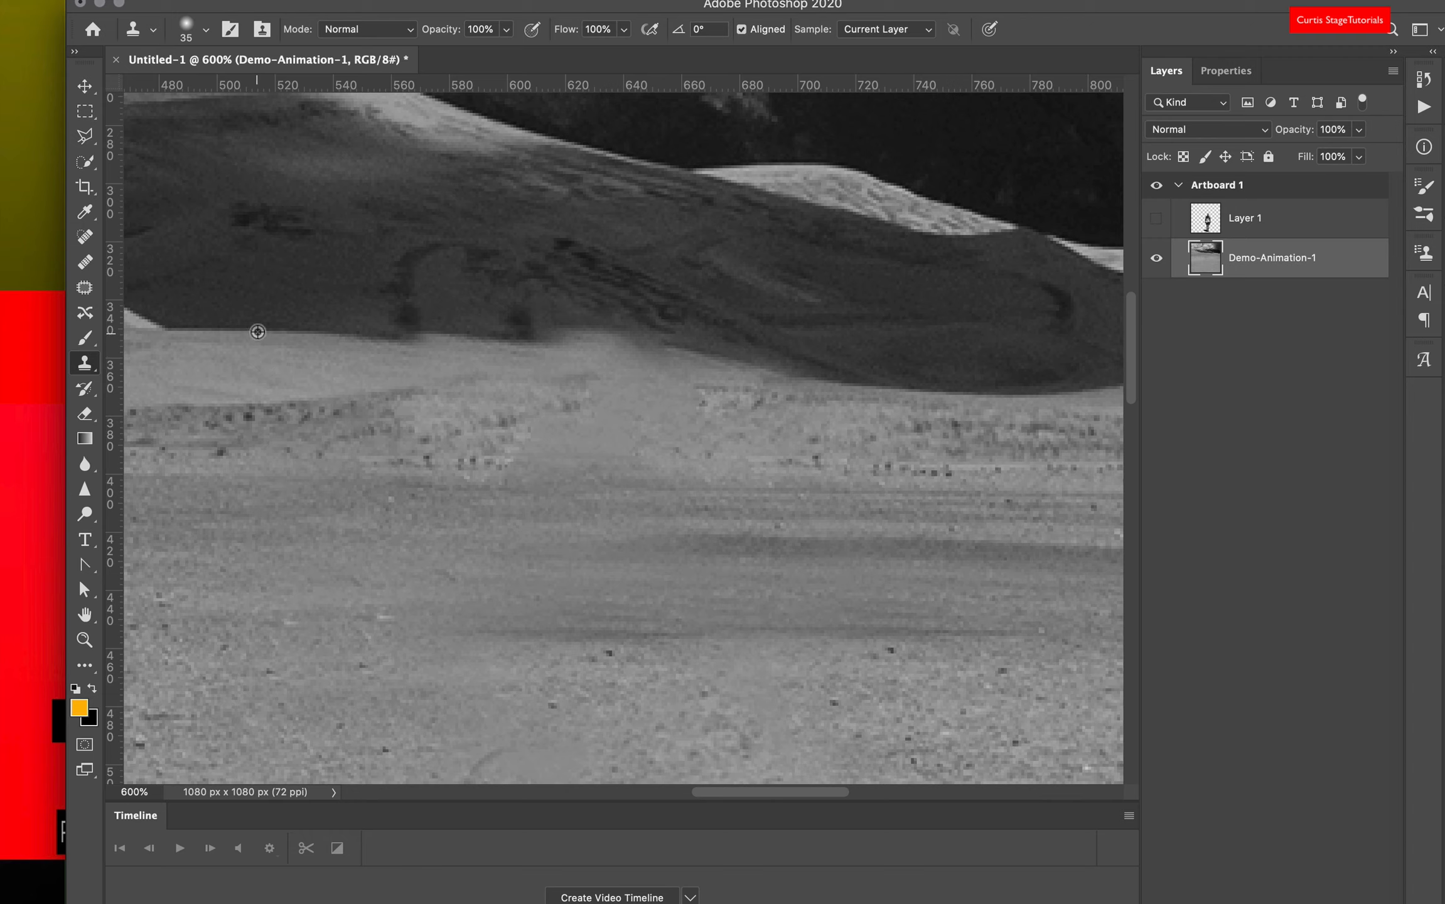
click(555, 387)
click(575, 412)
mouse_move(626, 348)
mouse_down()
mouse_move(781, 383)
mouse_move(866, 394)
mouse_up()
Extend the dark dune's base edge rightward with the Clone Stamp and clone speckled sand over the smooth patch beneath it.
alt+click(487, 349)
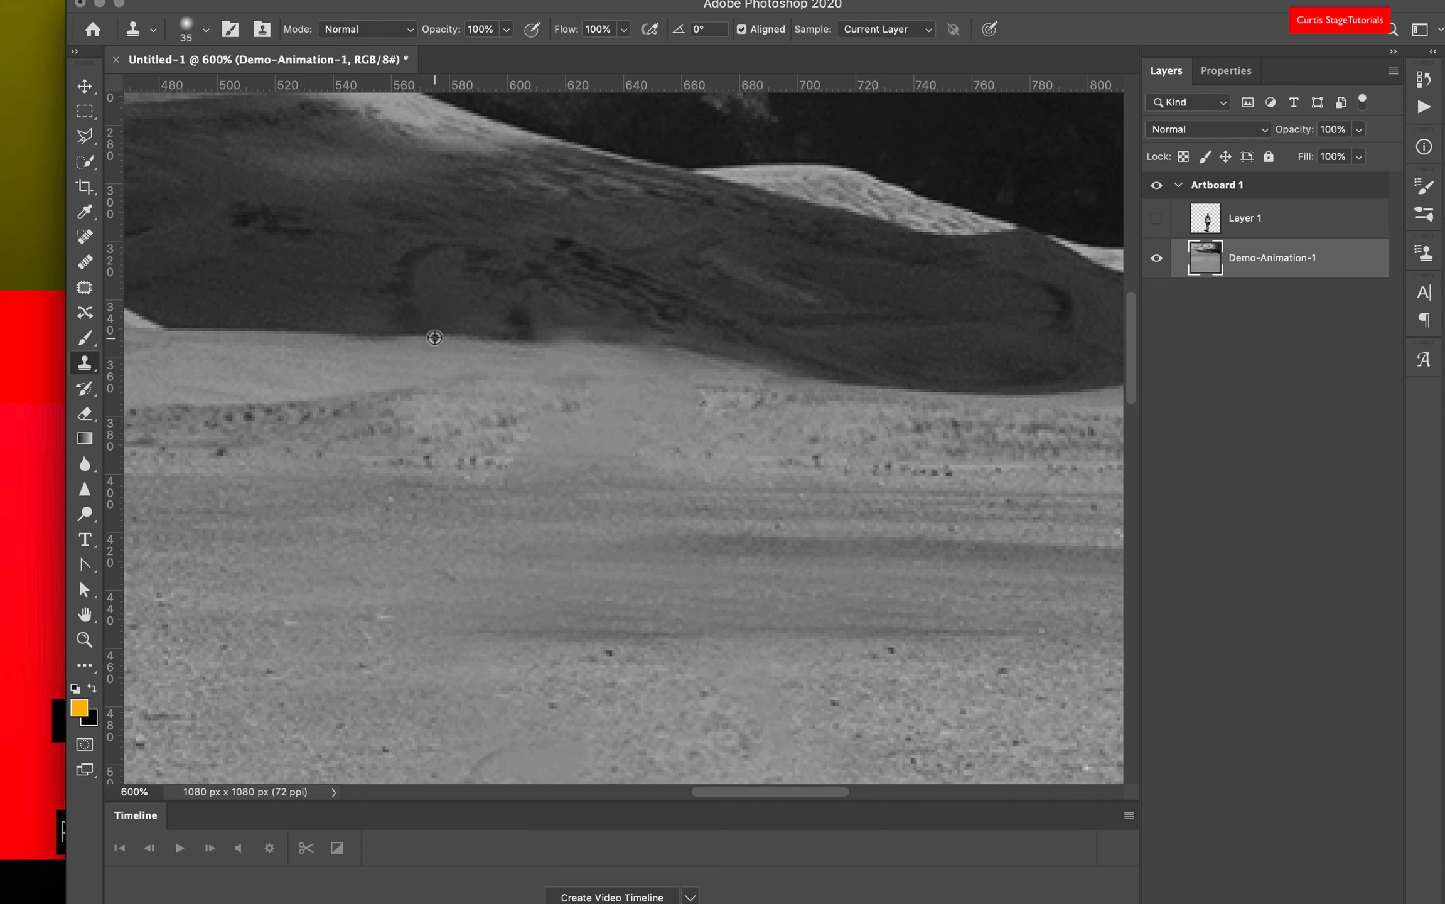
alt+click(434, 338)
click(569, 345)
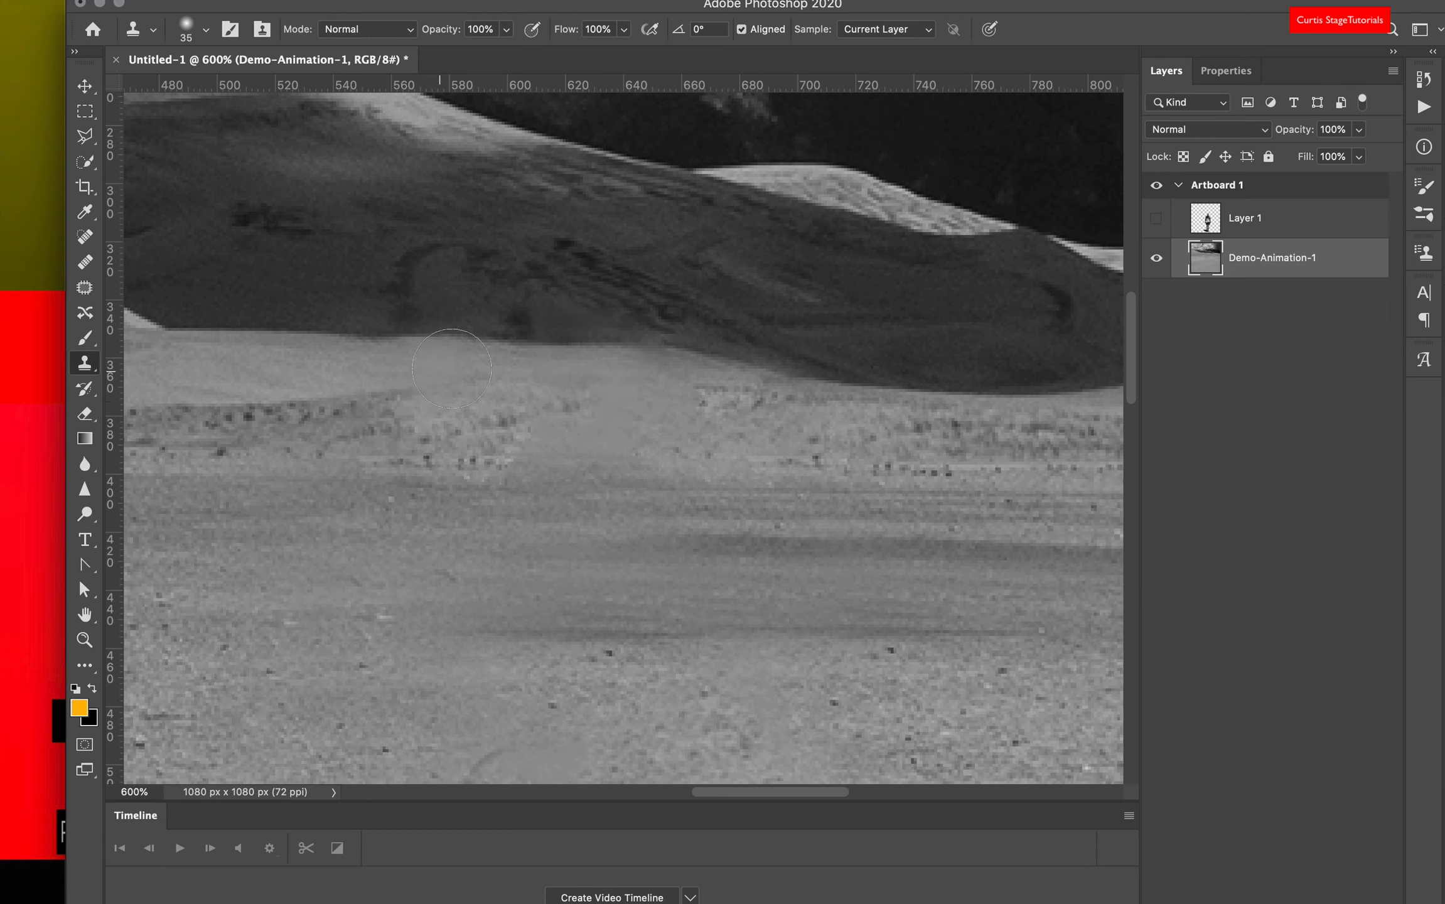
click(643, 350)
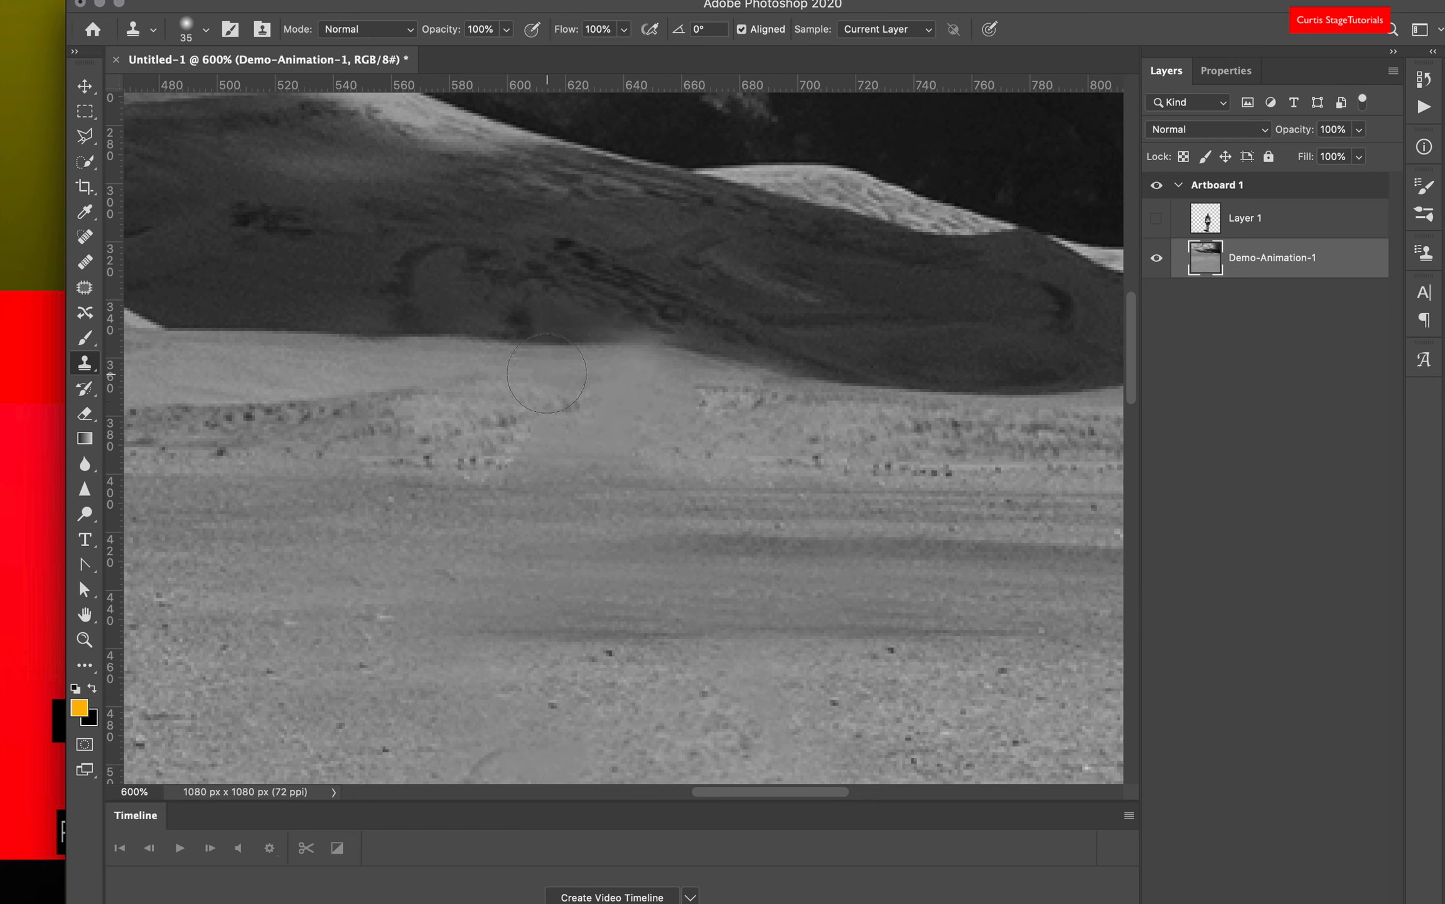
key(super+z)
alt+click(715, 450)
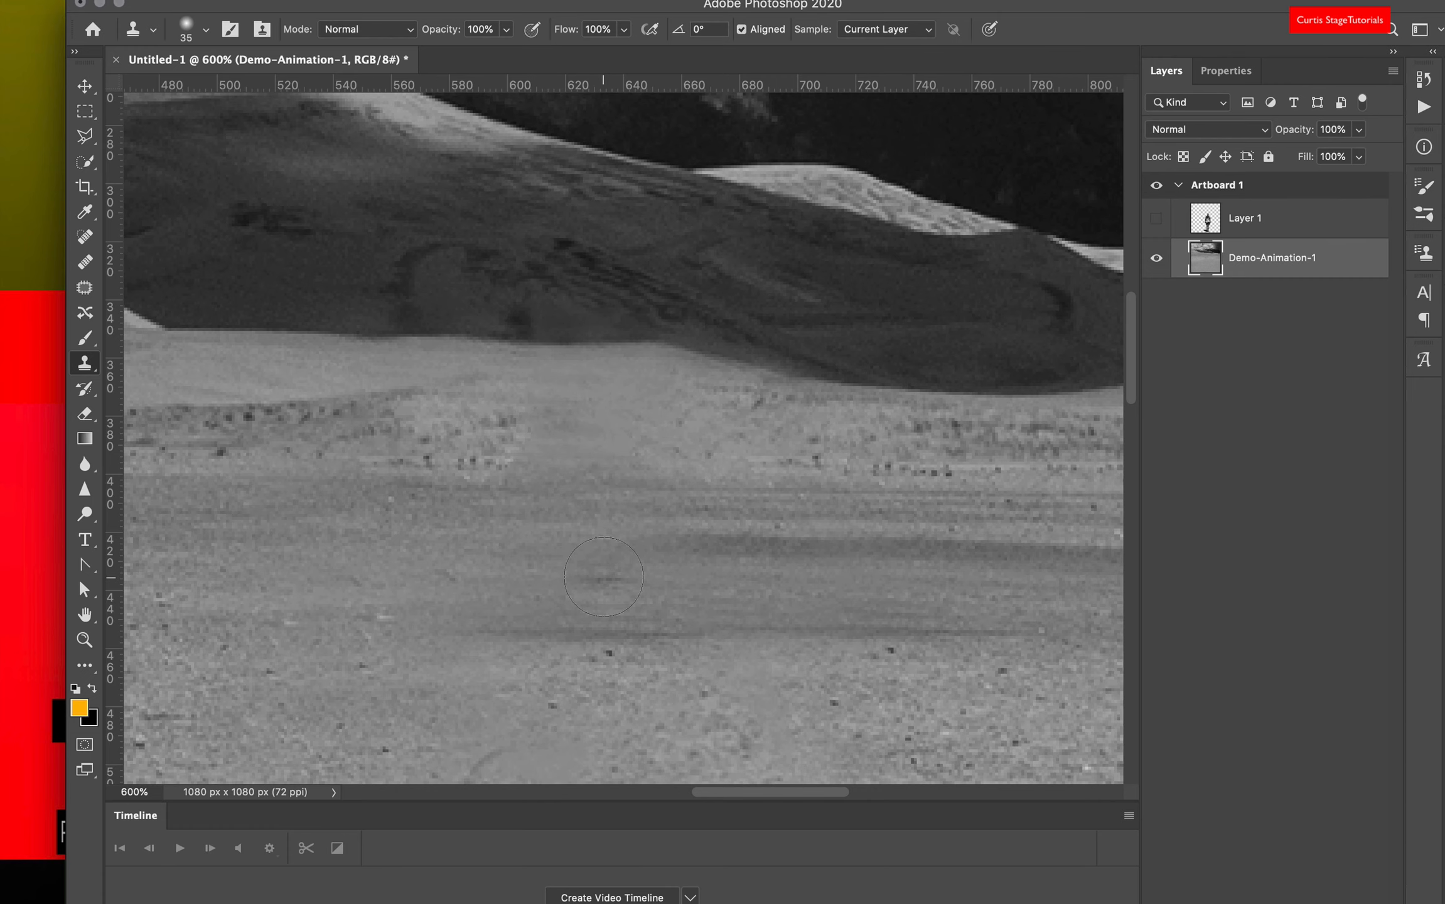
Check the retouched desert at lower magnification, switch to the Move tool and make Layer 1 with the woman visible again.
key(super+minus)
key(super+minus)
key(super+minus)
key(super+minus)
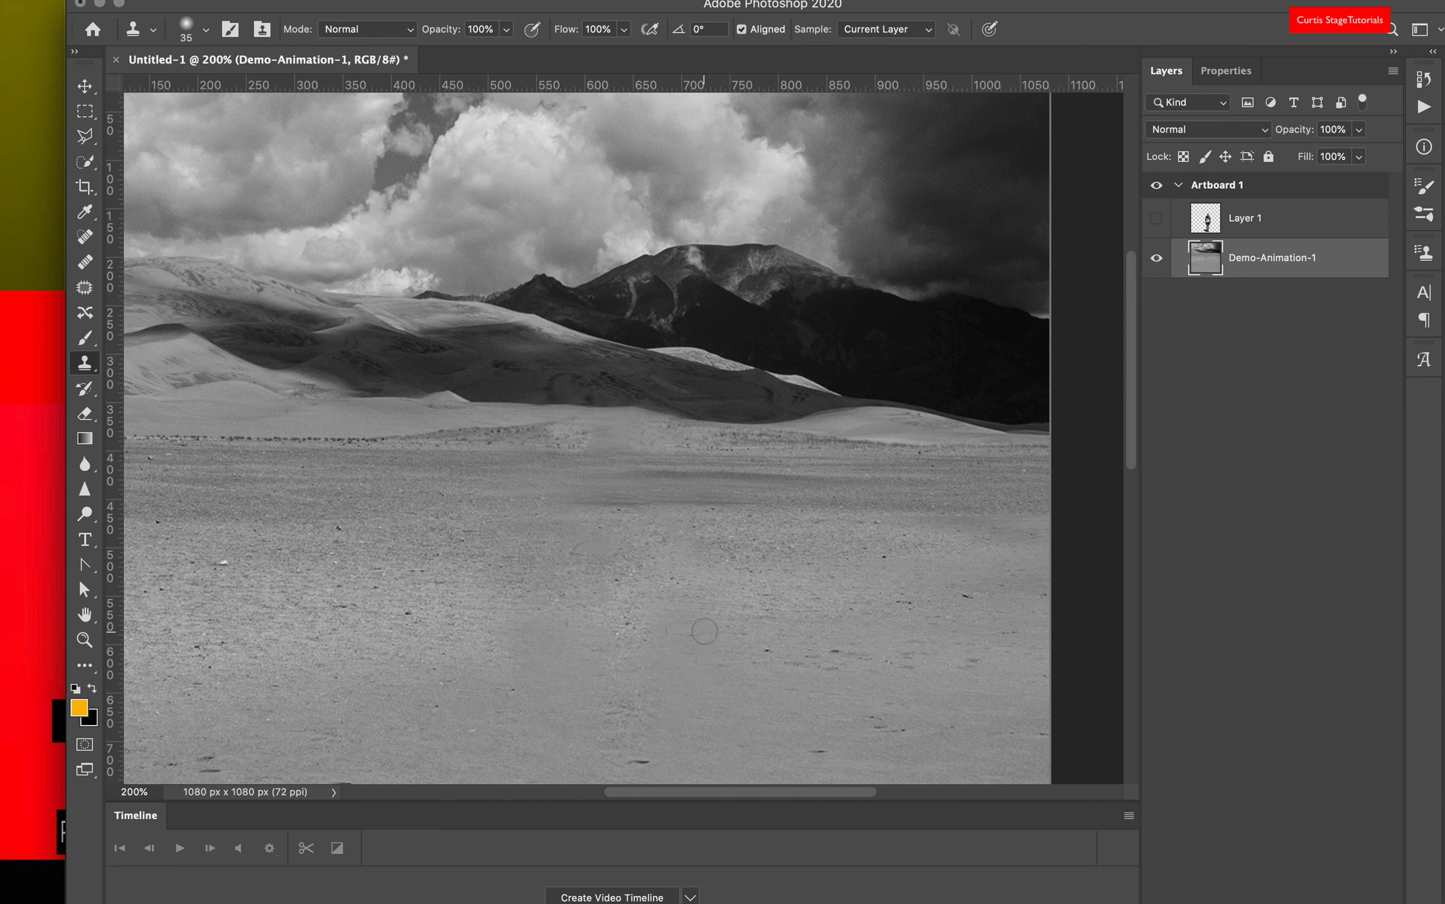
drag(685, 645, 642, 300)
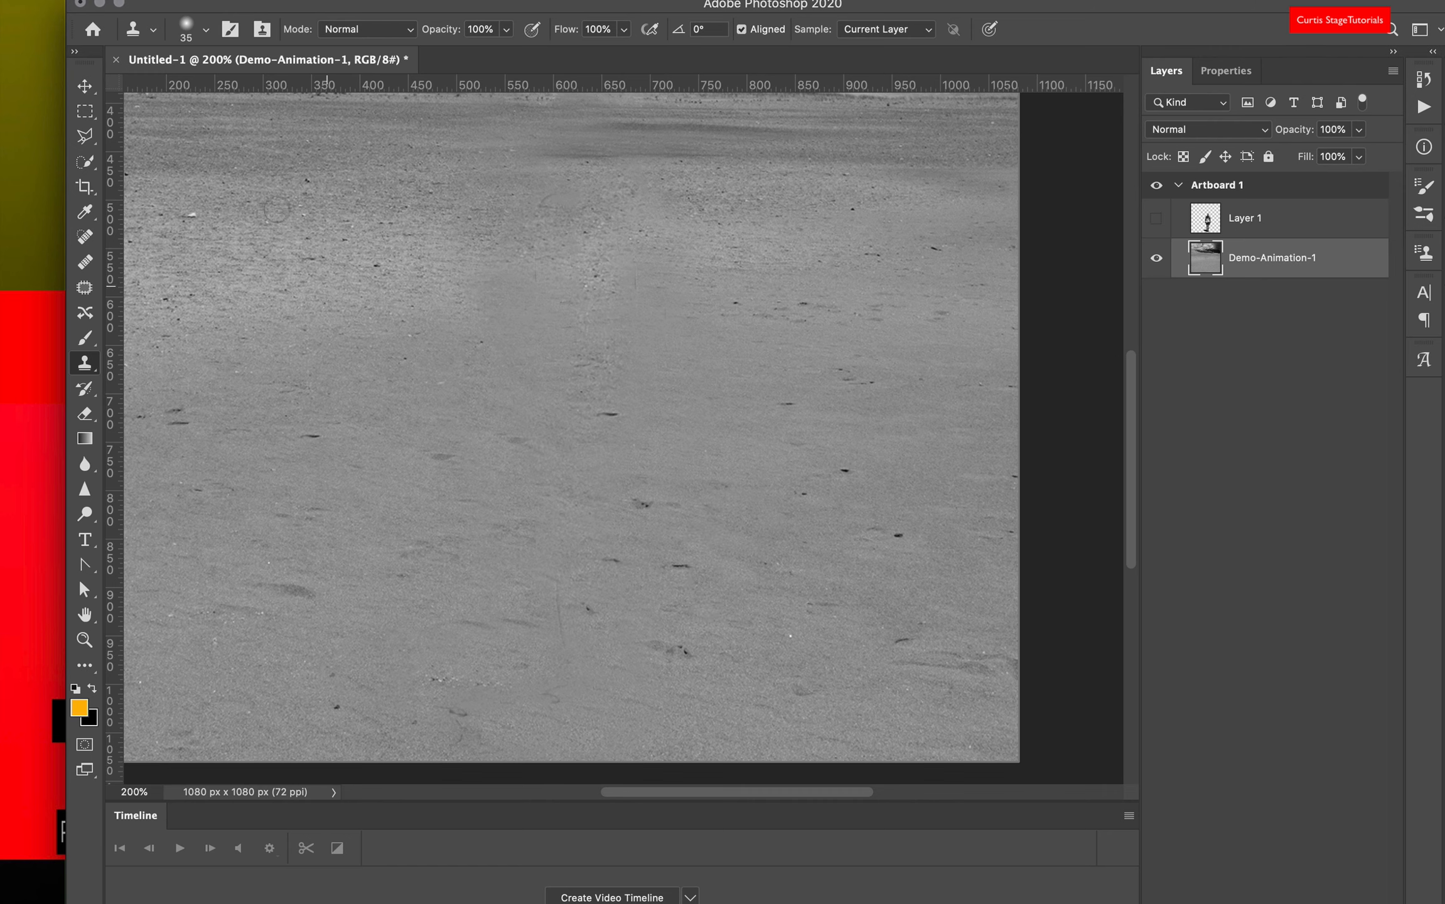
click(85, 85)
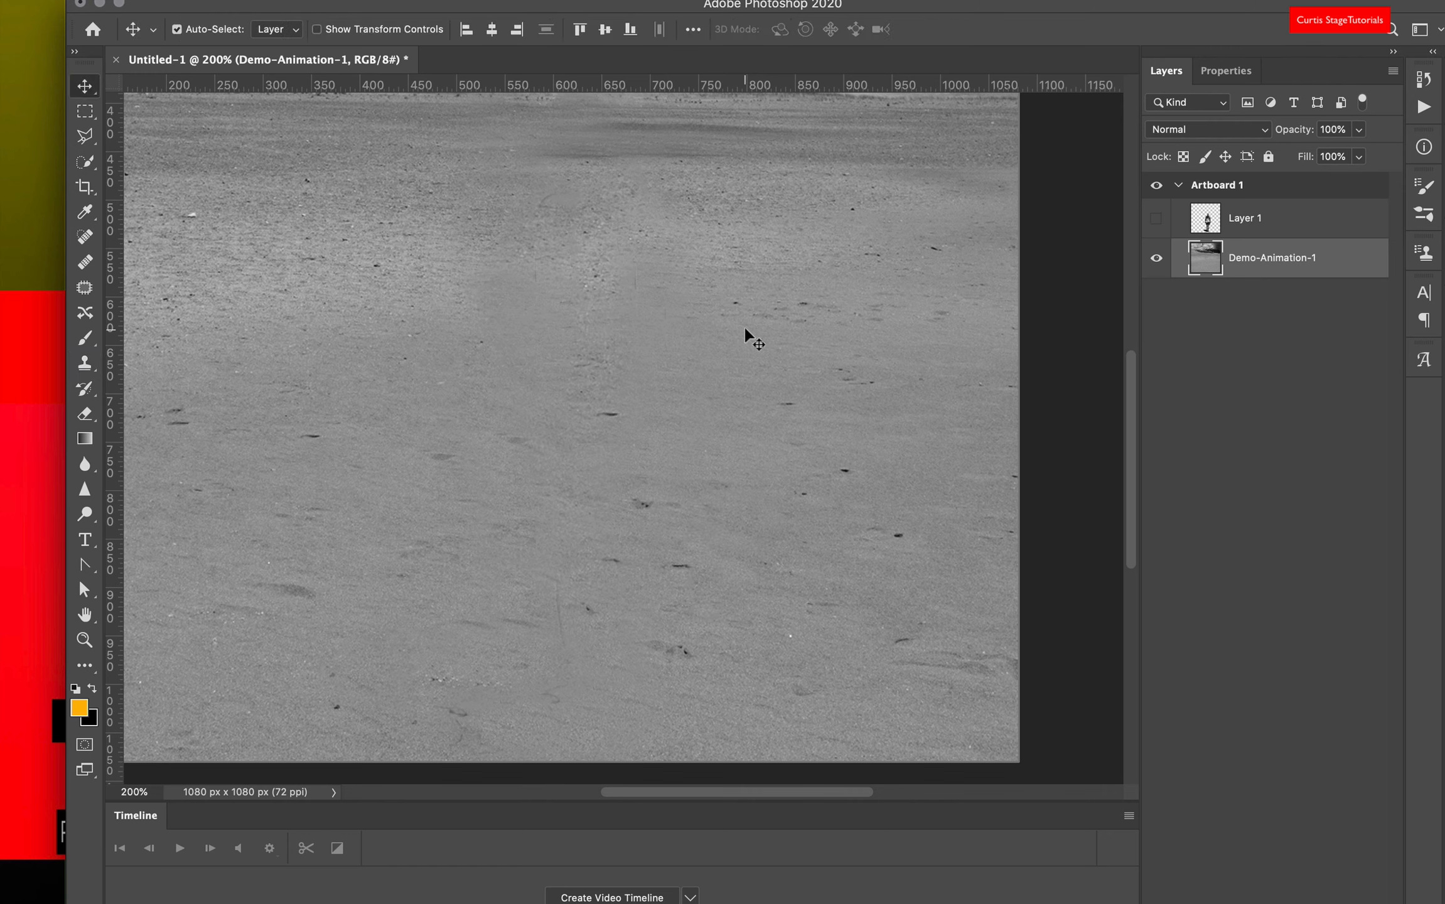
click(1157, 220)
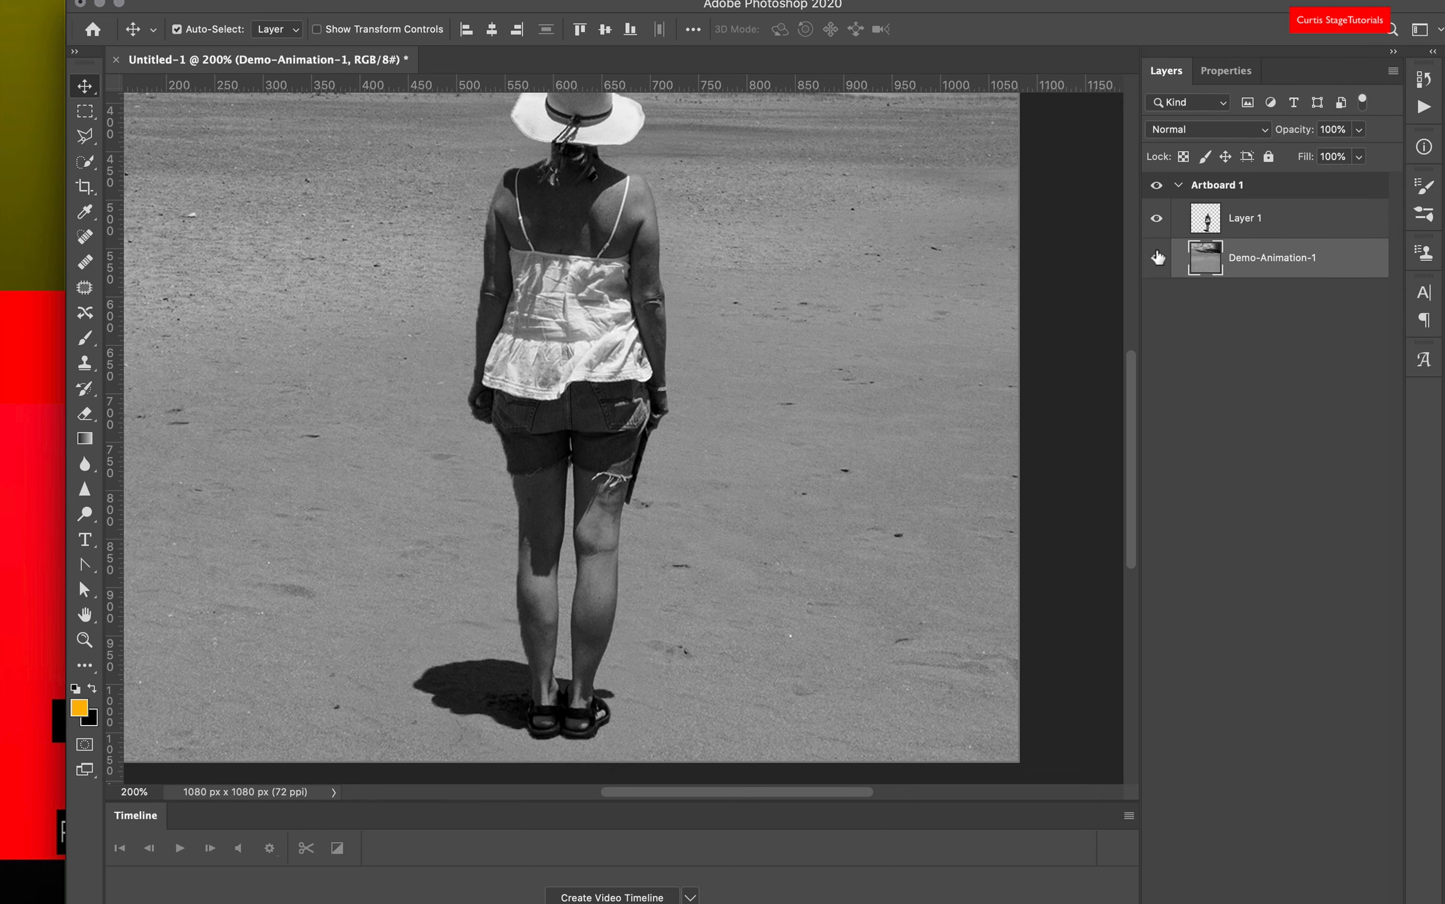
key(super+minus)
key(super+minus)
key(super+minus)
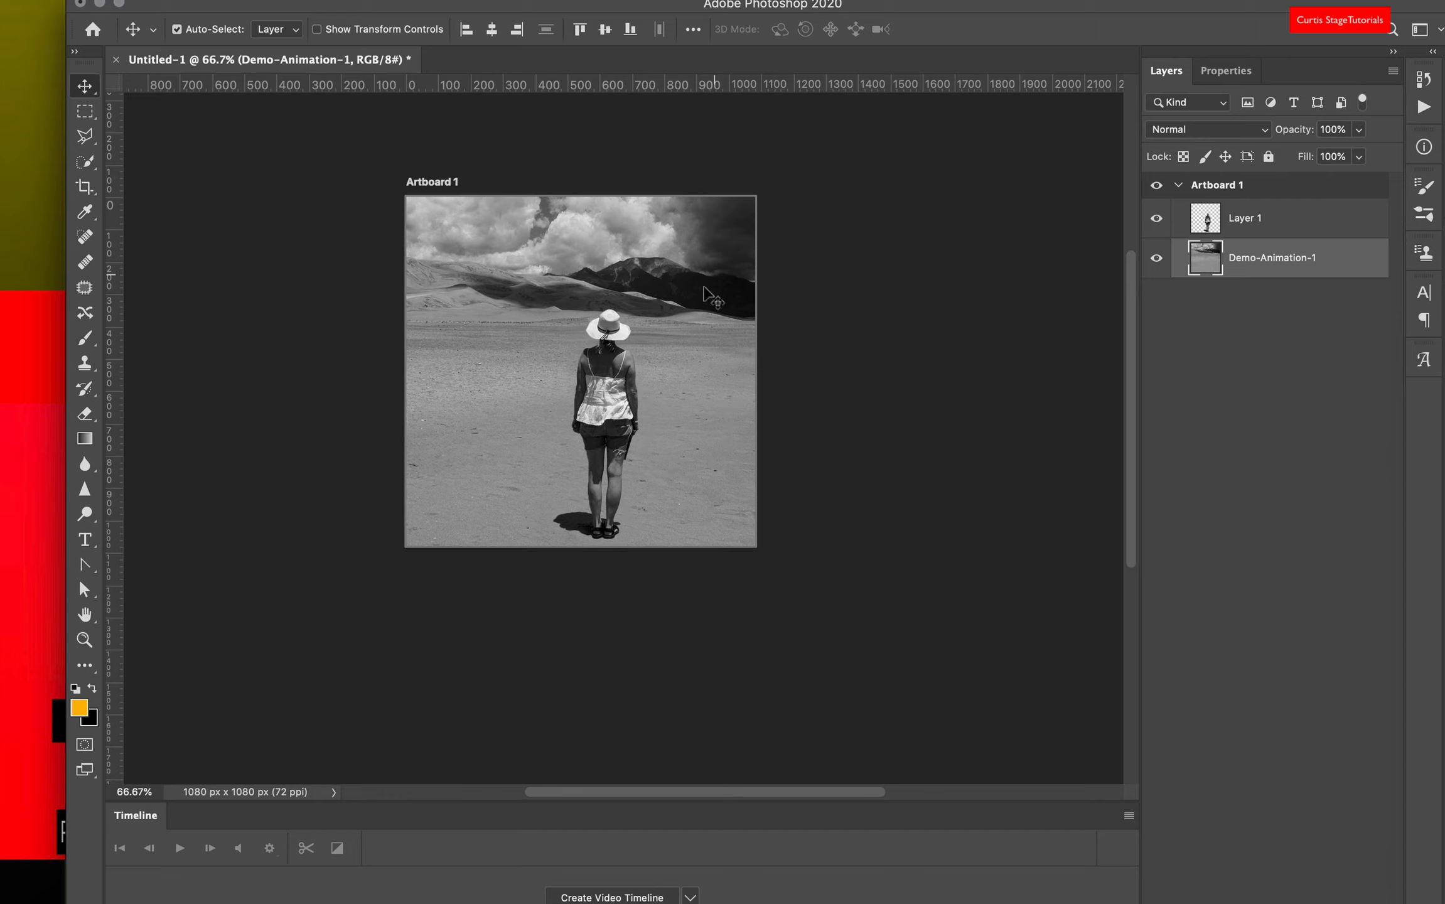
Move the woman down and slightly left, and enlarge her with Free Transform so her lower legs run off the artboard's bottom edge.
drag(609, 394, 578, 441)
scroll(911, 357, down, 5)
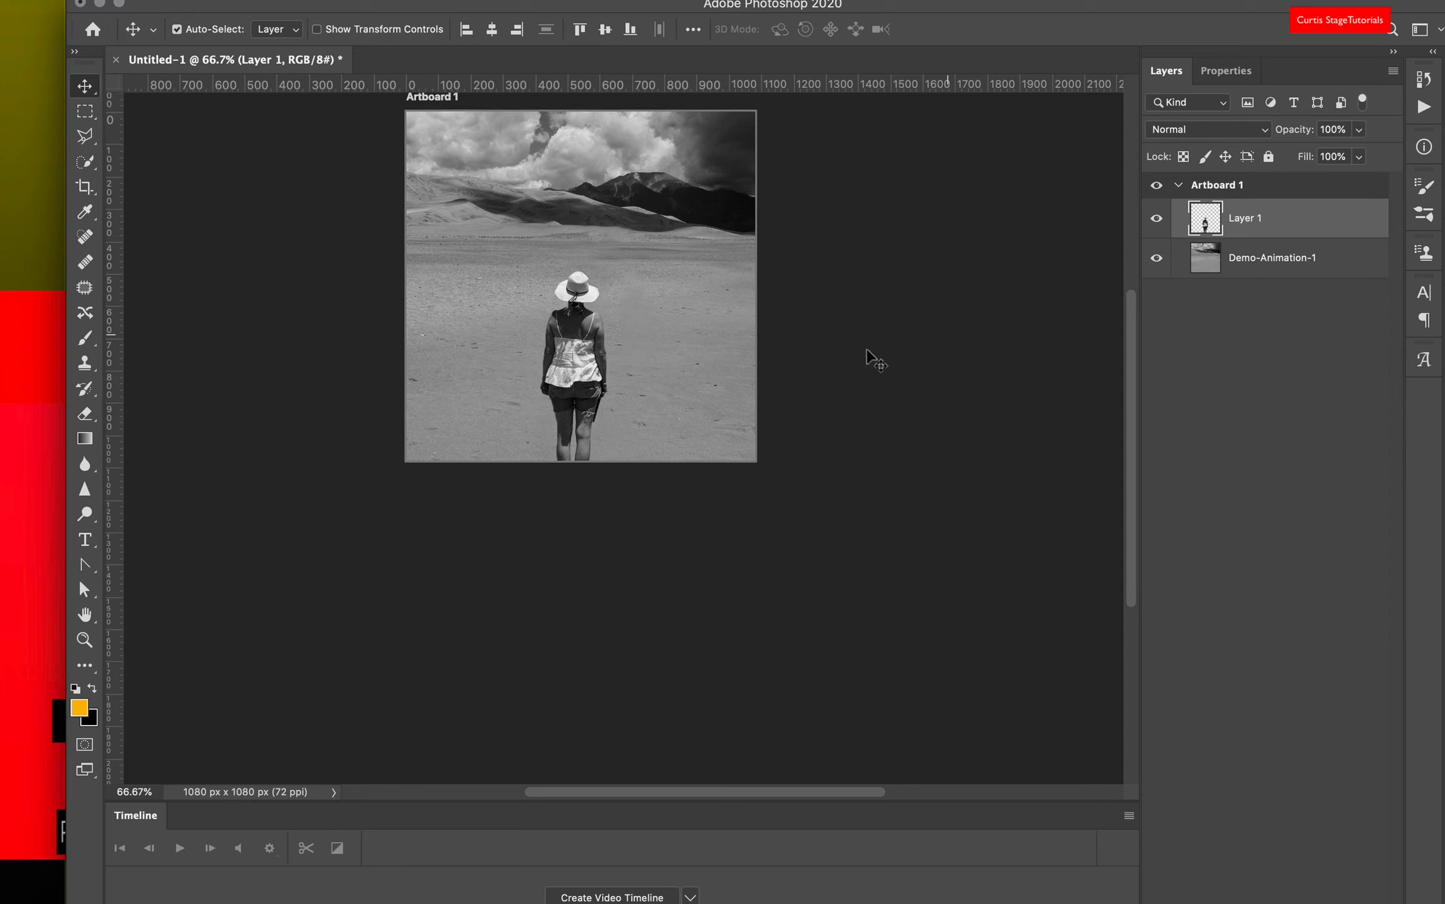
scroll(703, 405, up, 6)
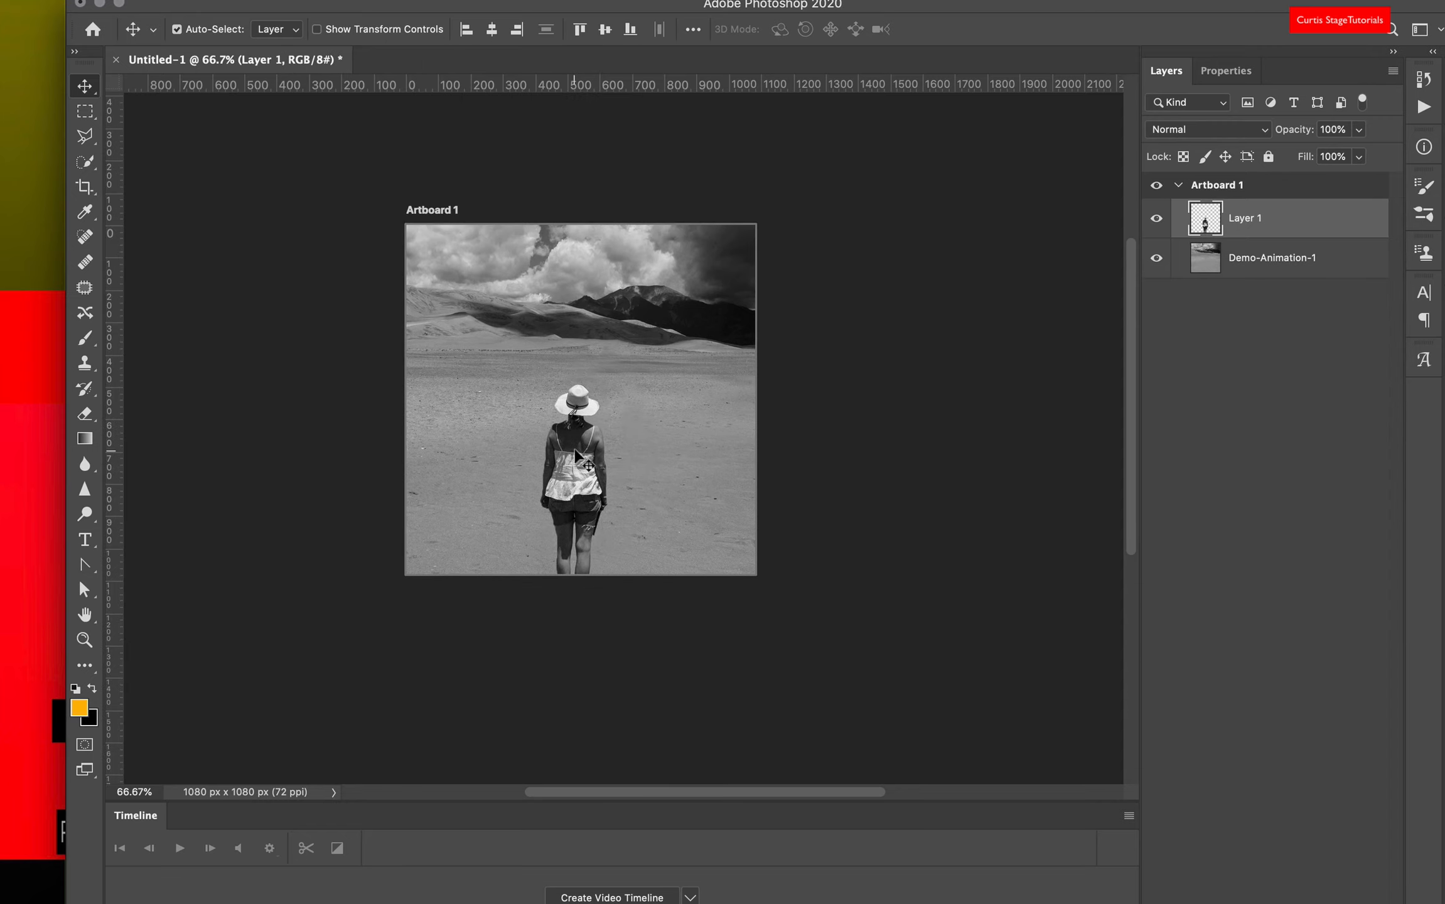
key(ctrl+t)
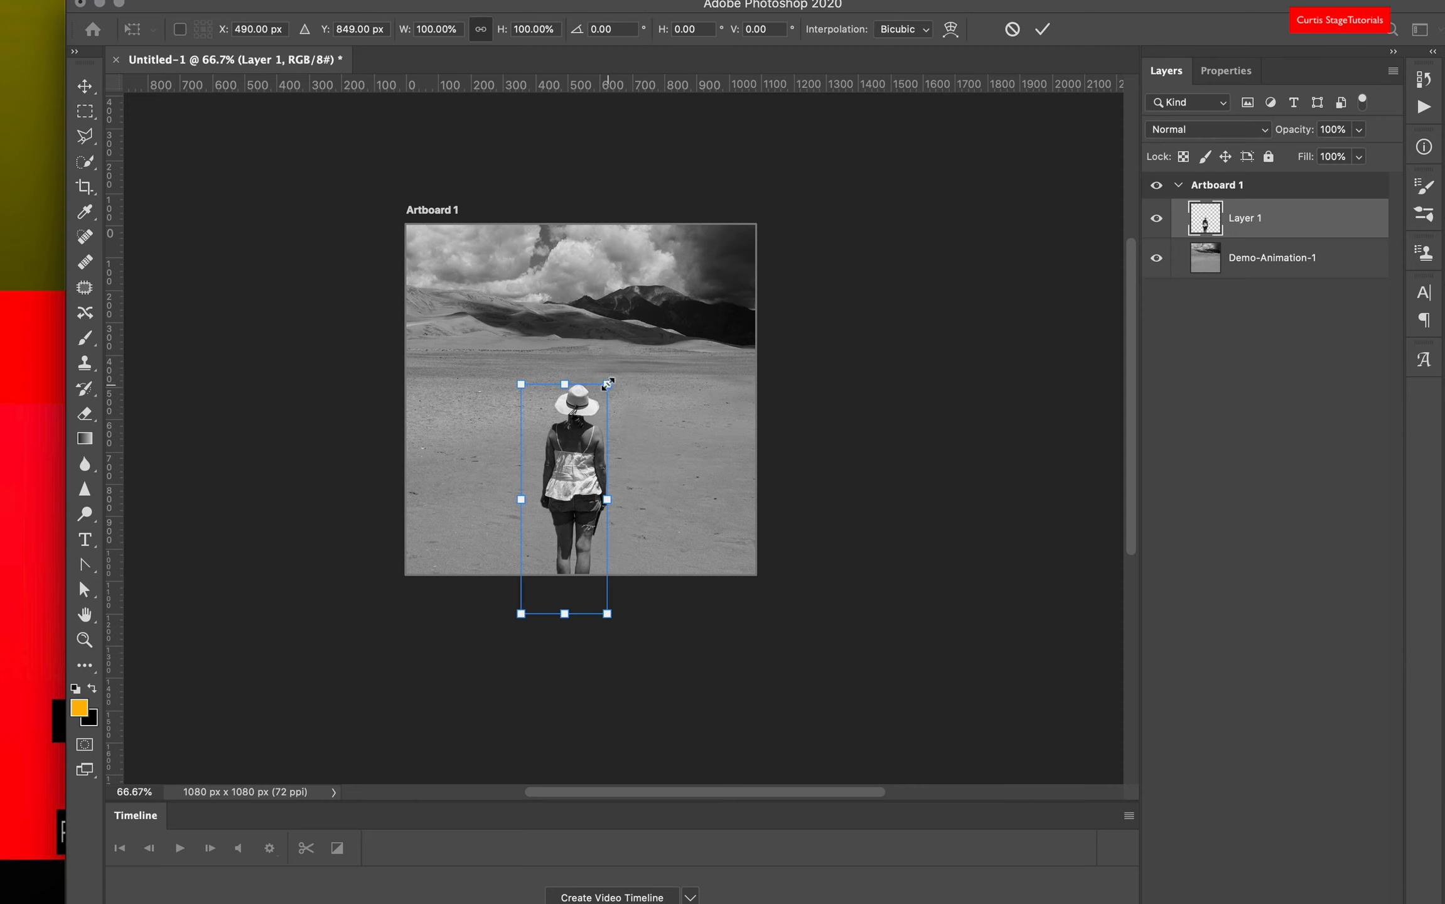
drag(608, 383, 695, 414)
Scale the Demo-Animation-1 background to 91.63% and place it at about X 511.50 px, Y 613.60 px, with the mountains behind the woman's torso.
click(1230, 267)
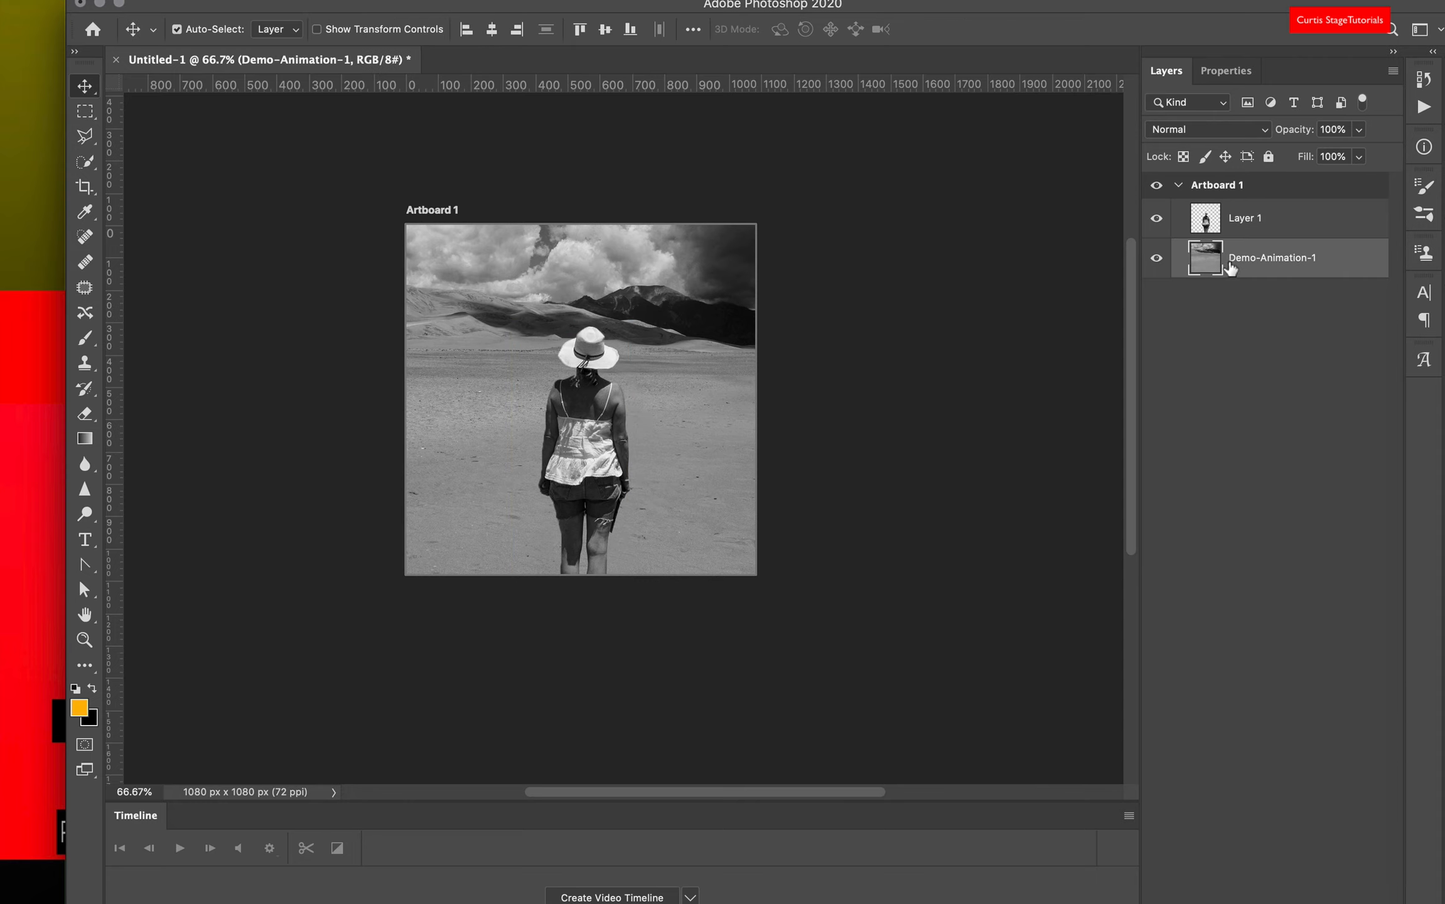
key(super+t)
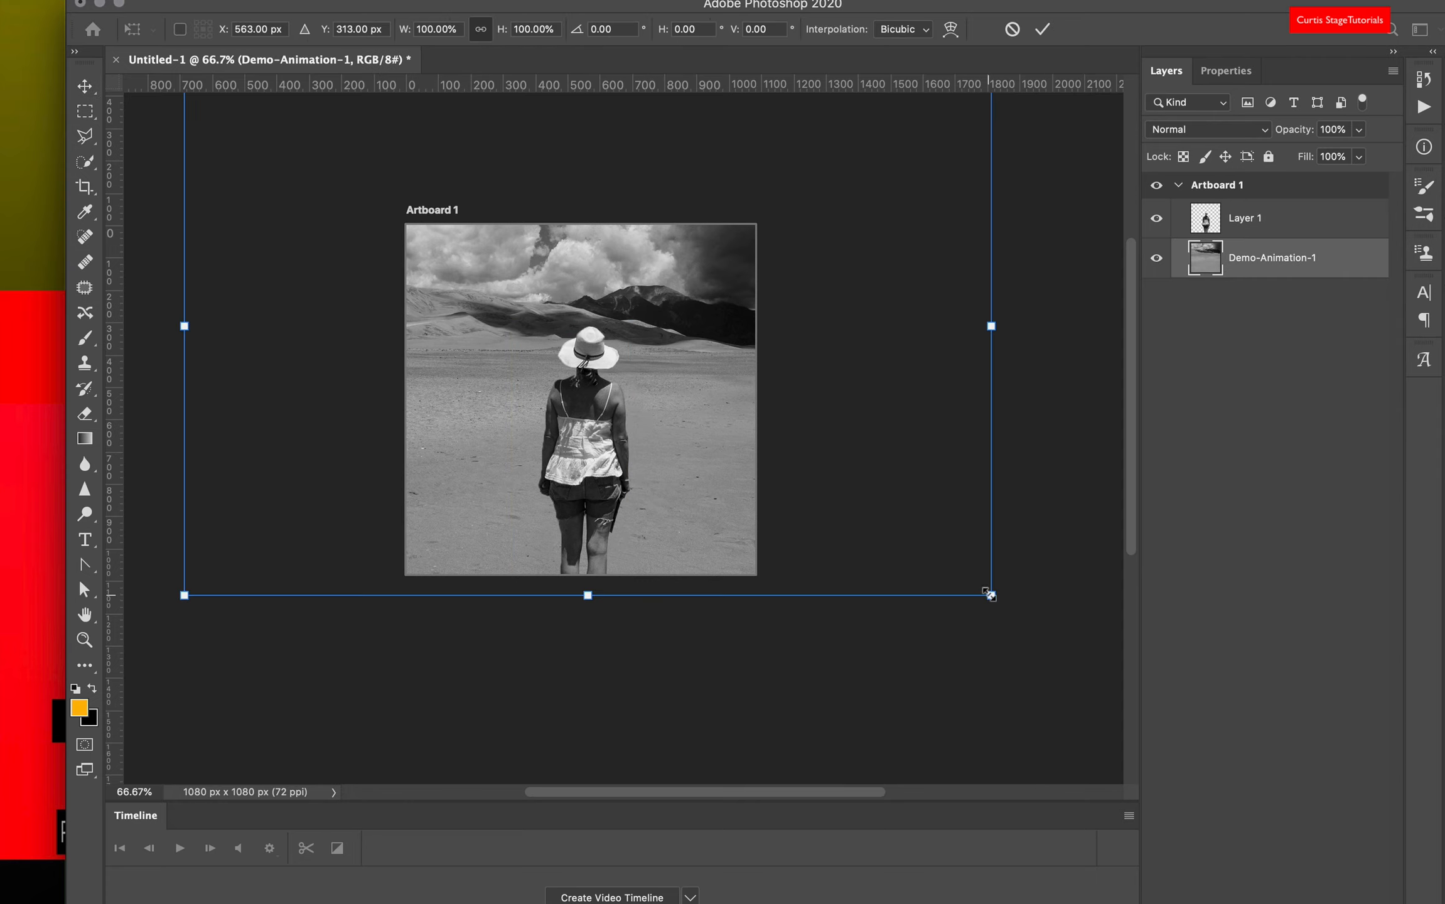
drag(991, 595, 915, 544)
drag(778, 489, 773, 565)
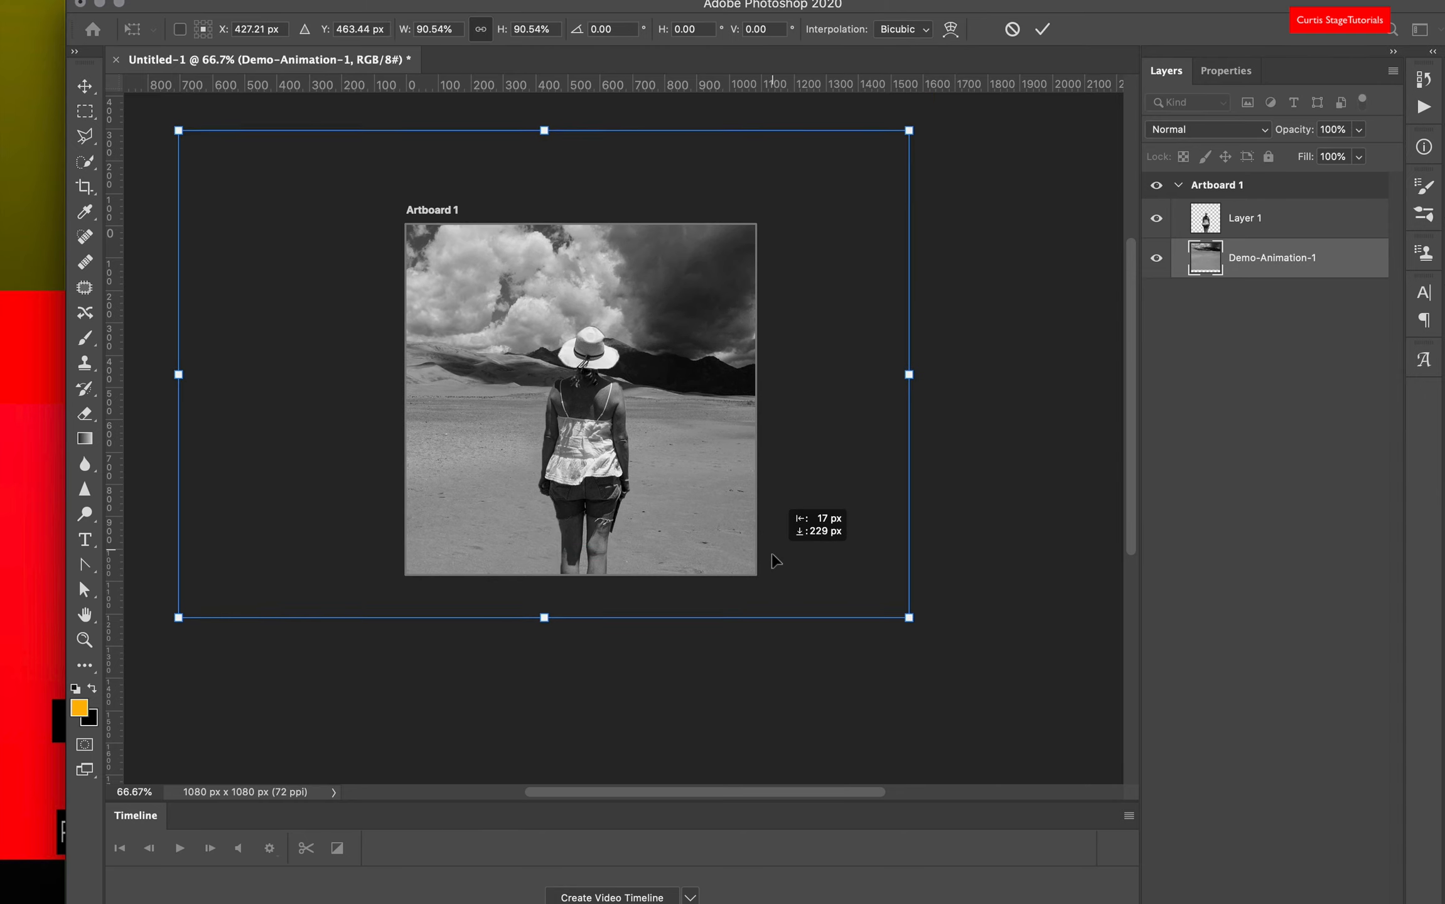
drag(907, 620, 862, 584)
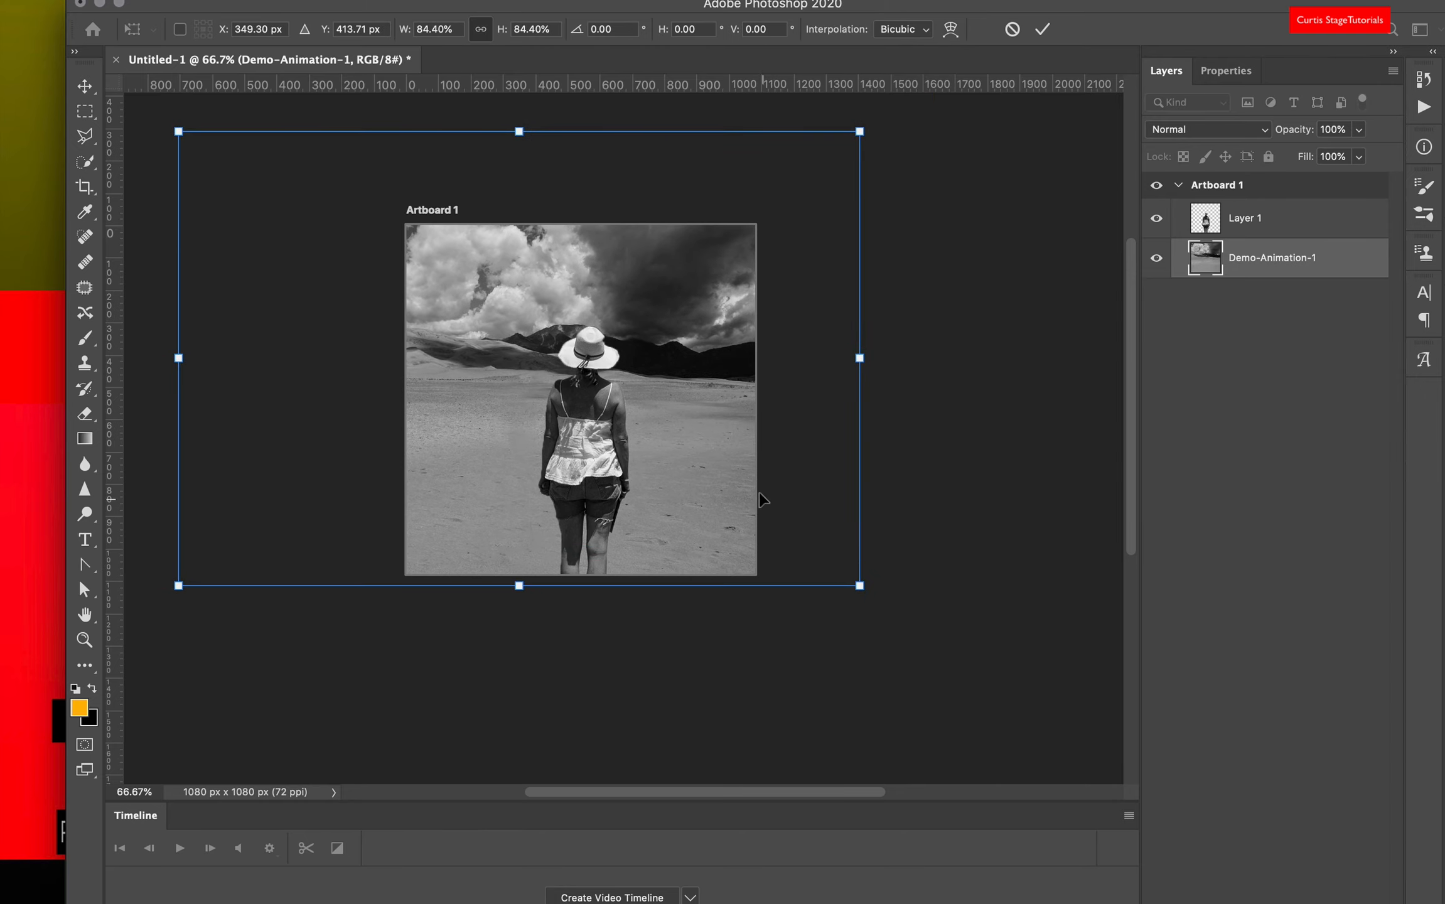
drag(765, 501, 785, 548)
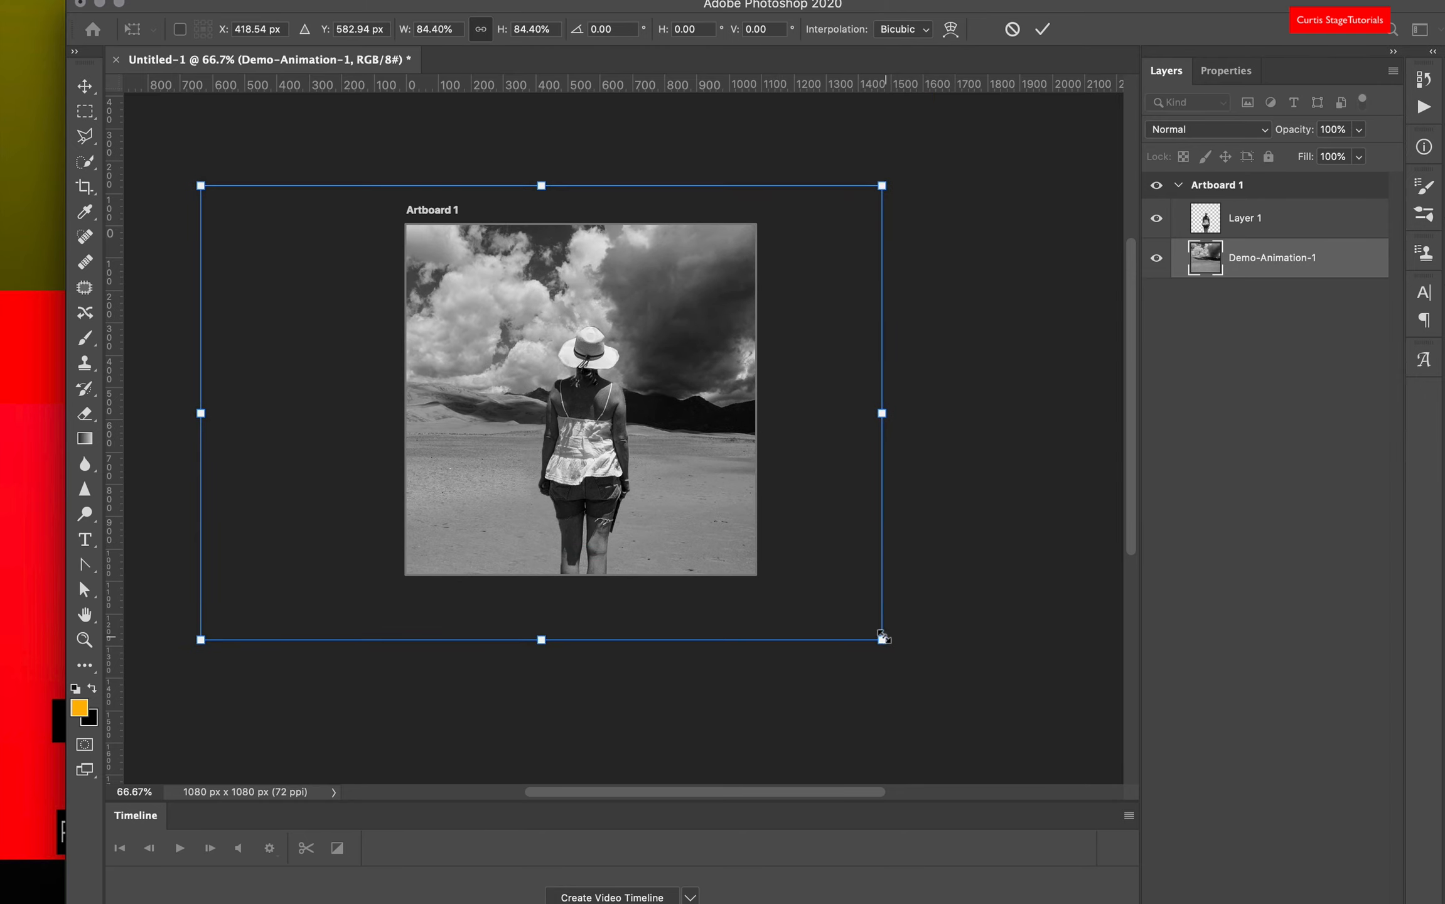
drag(882, 638, 964, 673)
mouse_move(839, 550)
mouse_down()
mouse_move(794, 577)
mouse_move(852, 567)
mouse_move(847, 549)
mouse_up()
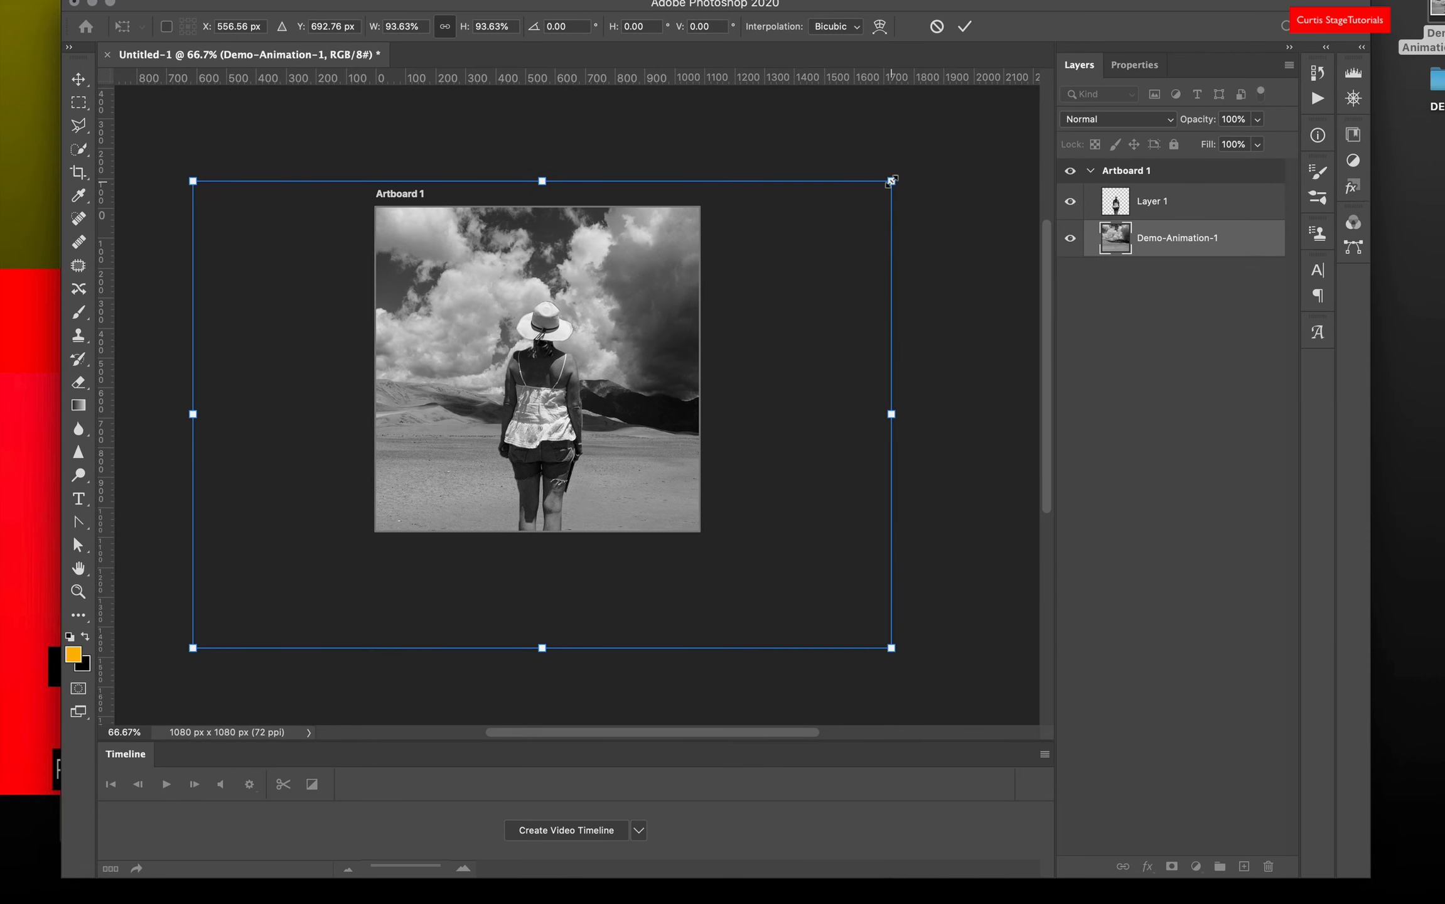
drag(891, 181, 877, 191)
drag(800, 370, 912, 349)
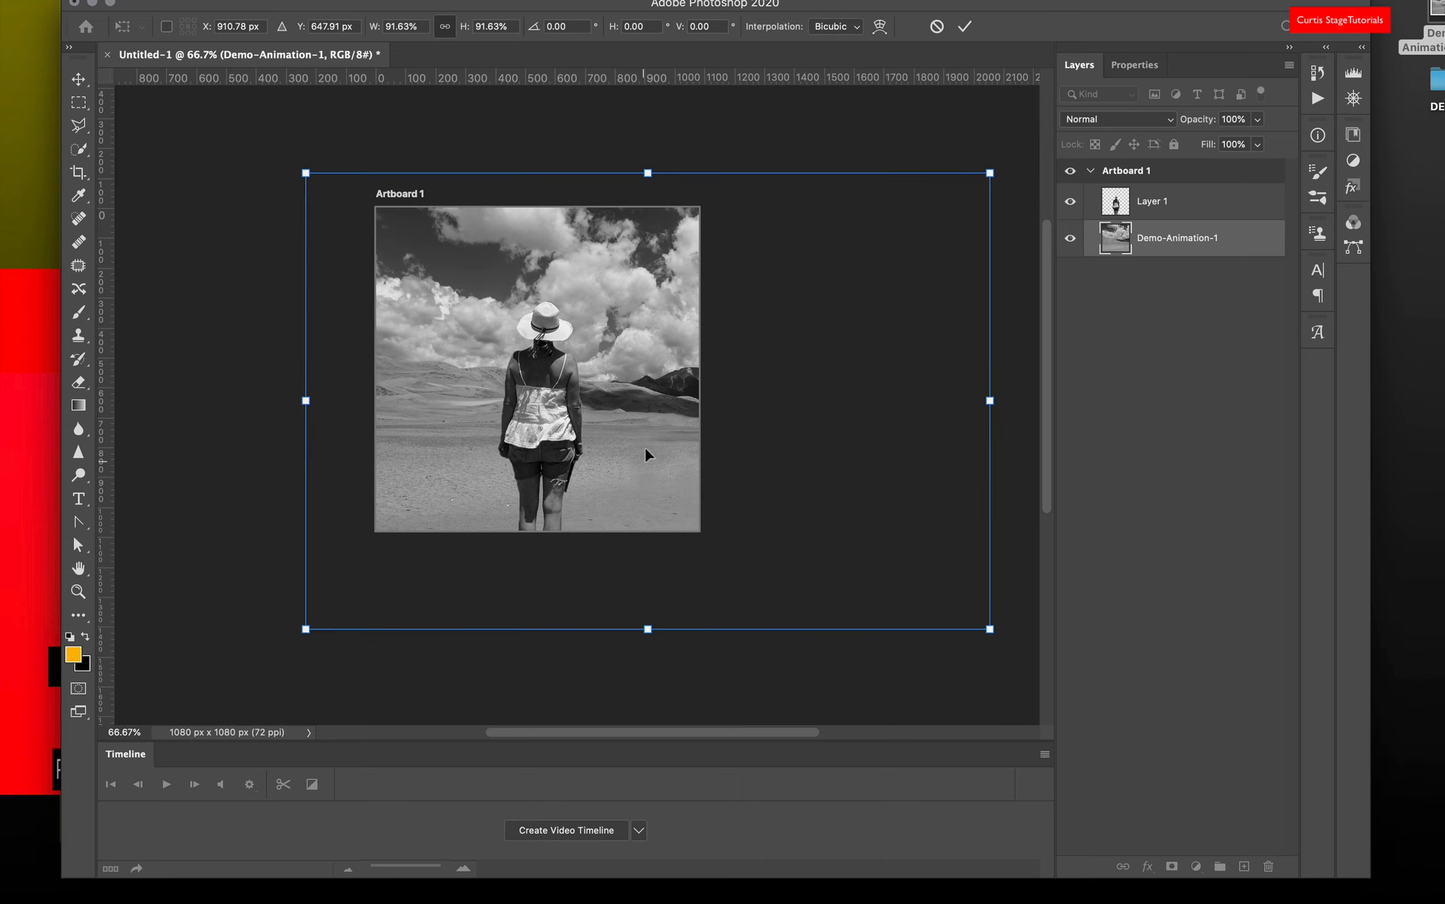
drag(816, 416, 695, 407)
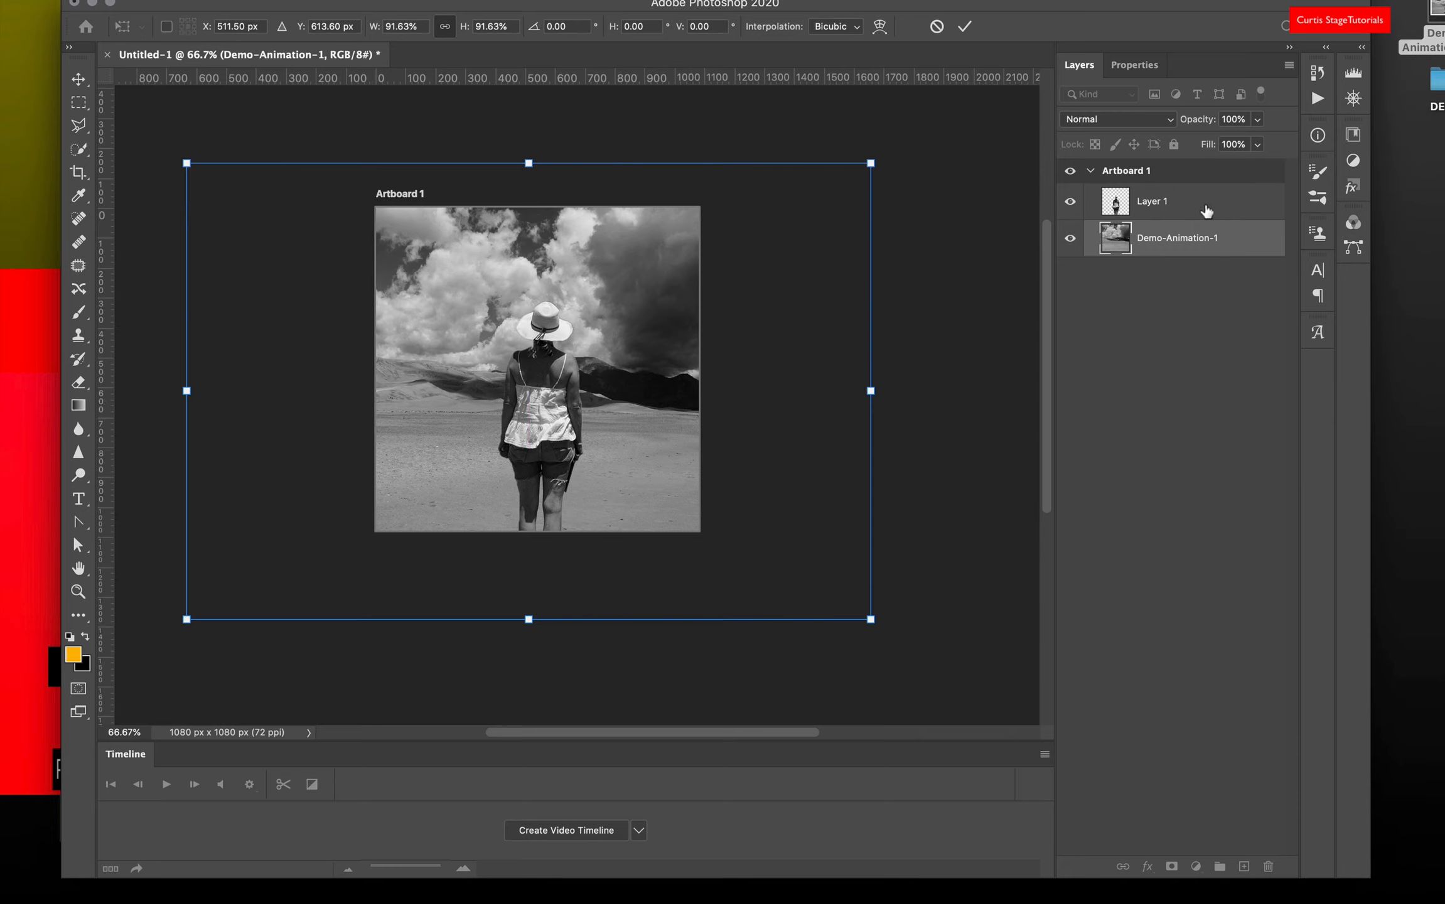
click(1161, 216)
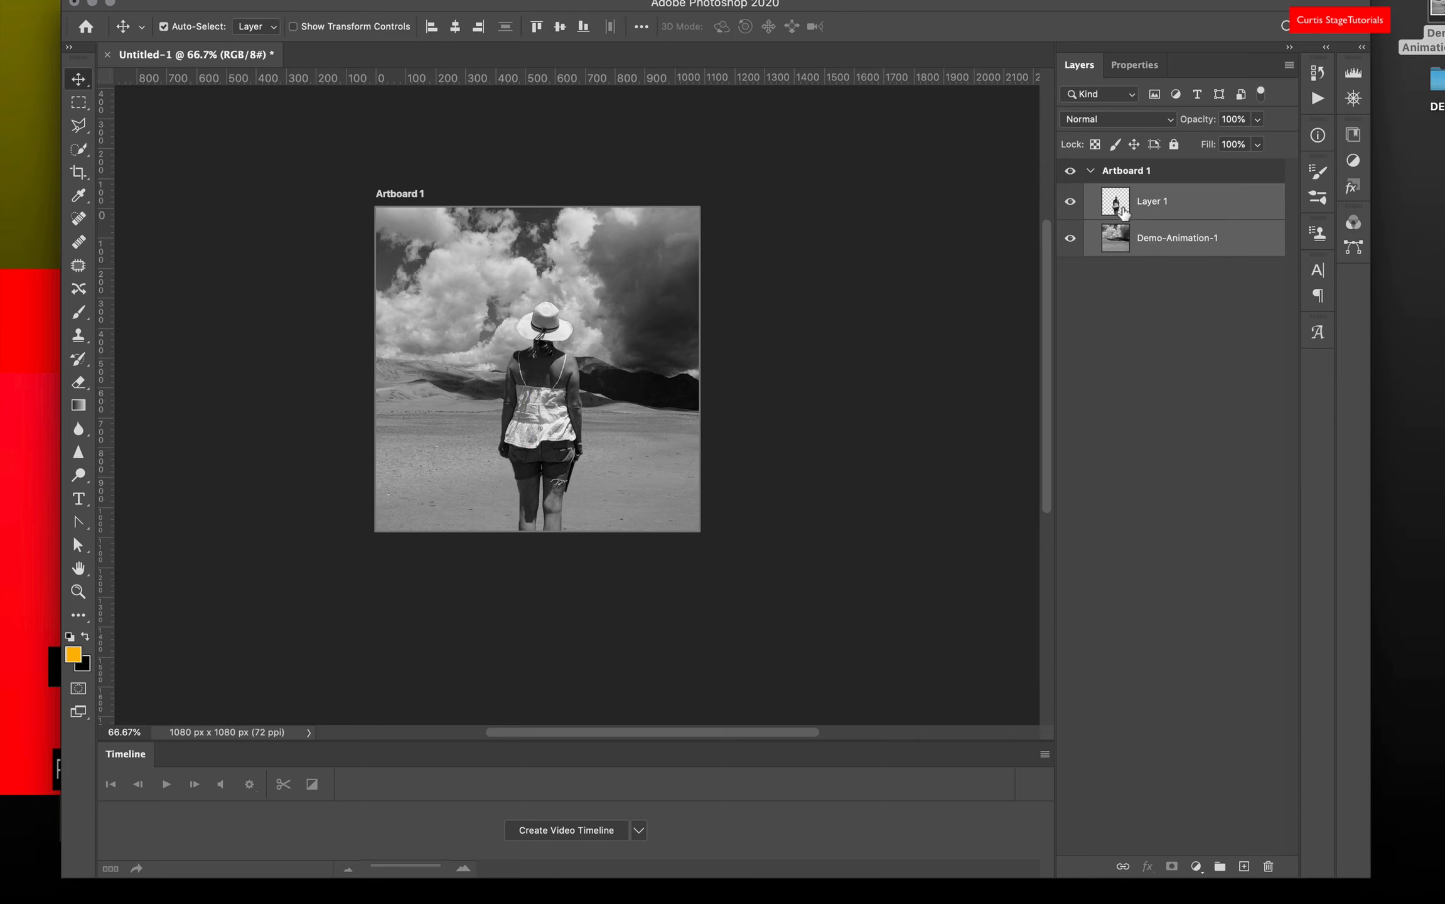
Convert Layer 1 and the Demo-Animation-1 layer into separate smart objects.
click(1173, 200)
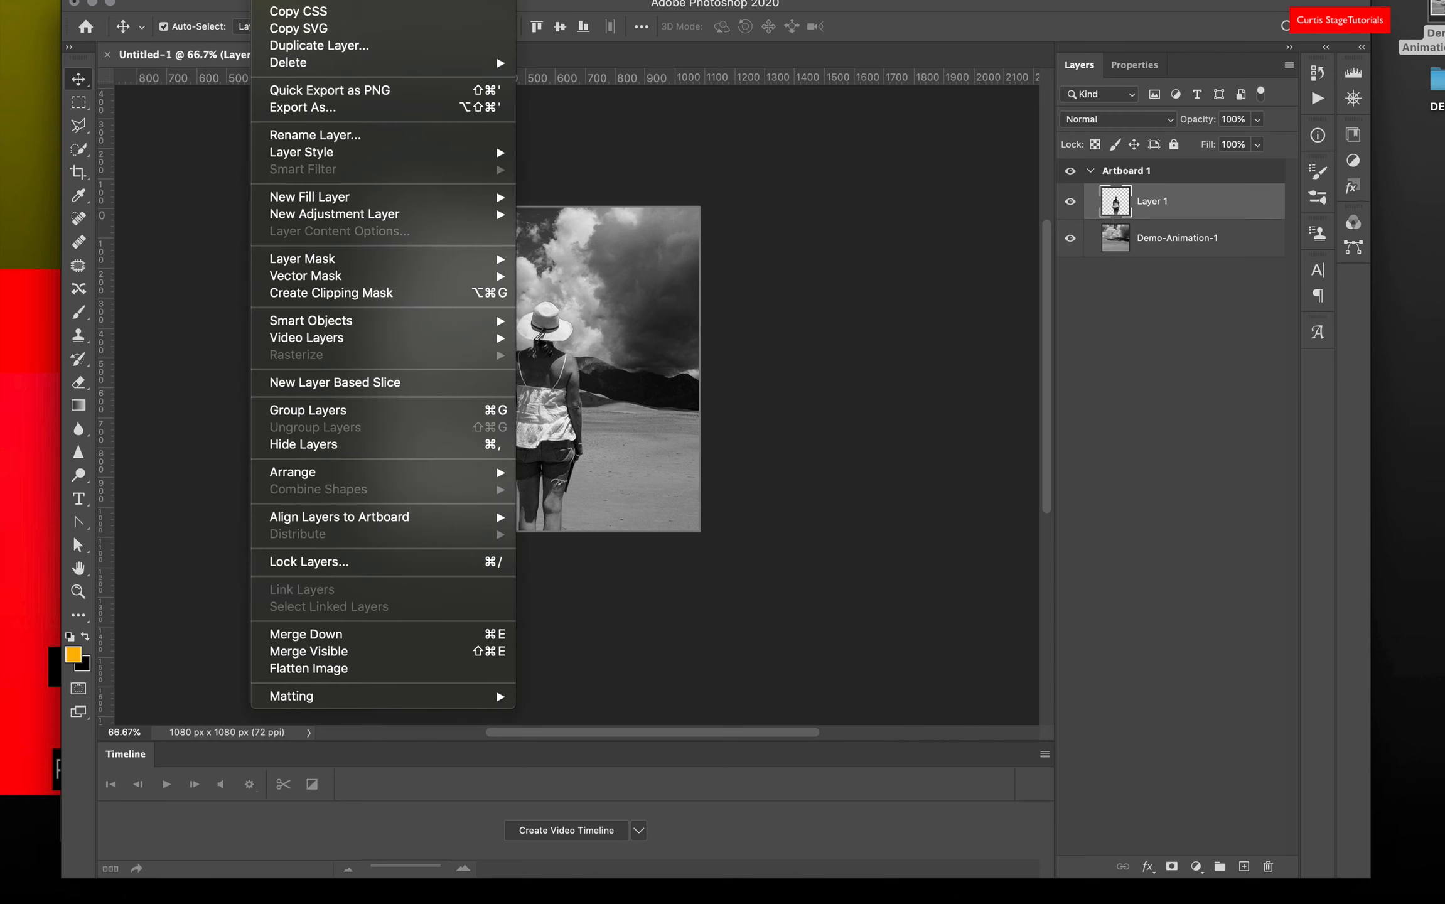
mouse_move(326, 320)
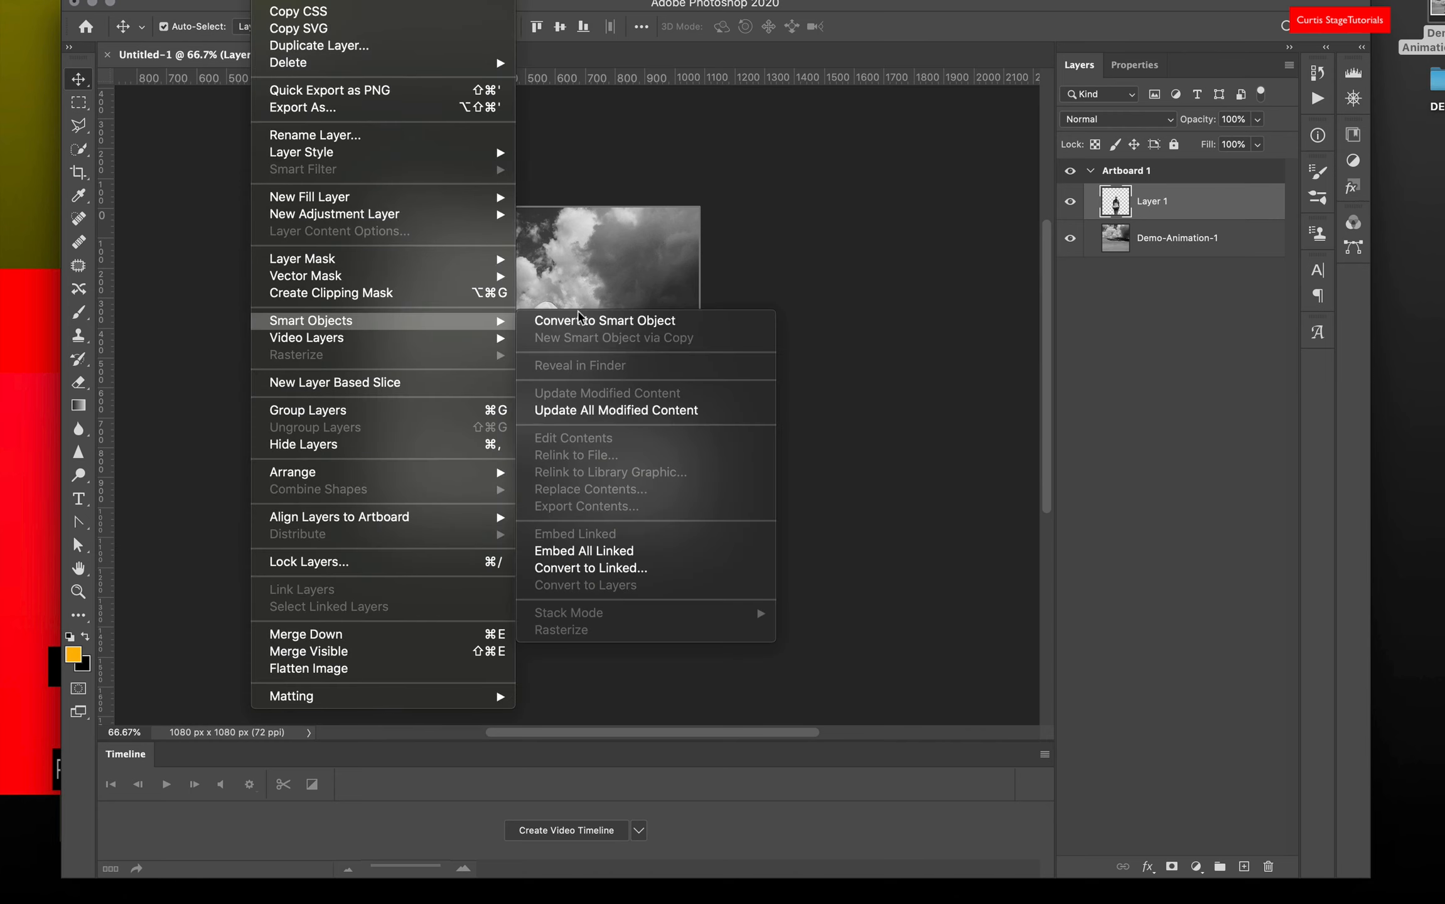
click(581, 319)
click(1140, 242)
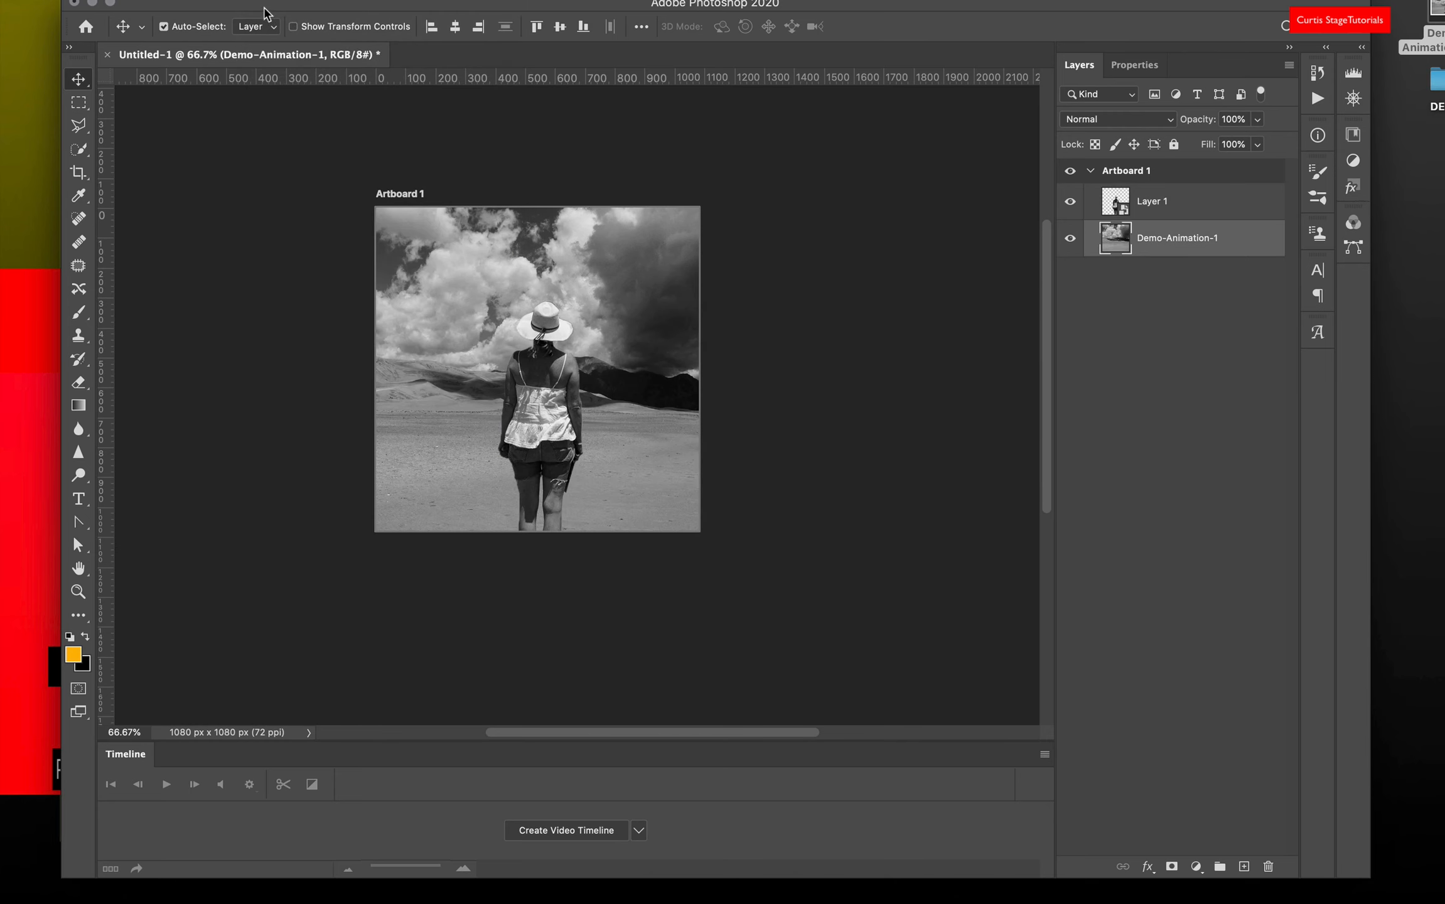
click(276, 2)
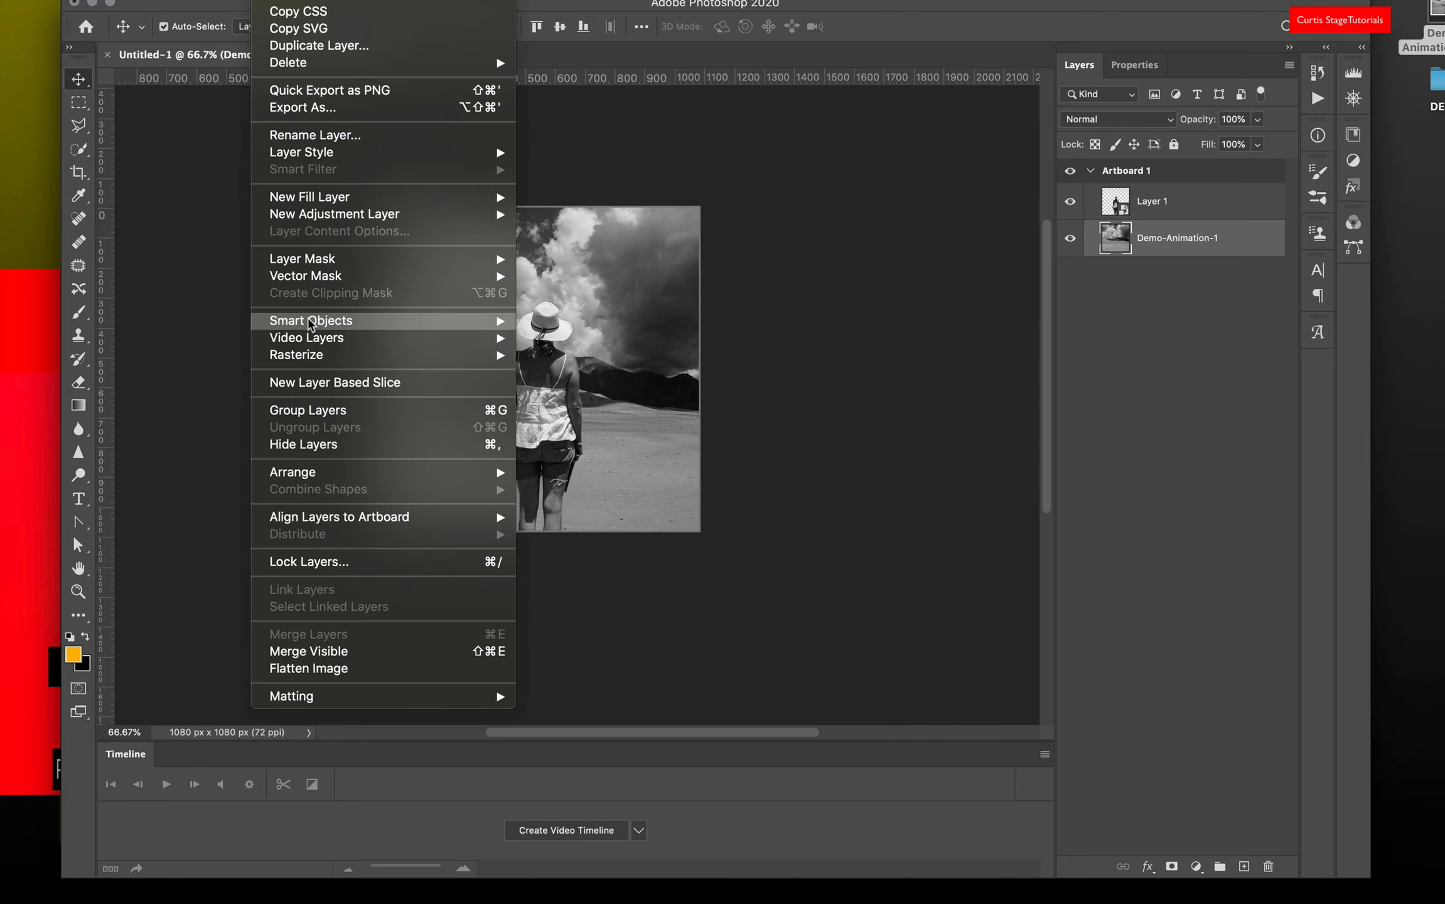
mouse_move(329, 321)
click(570, 323)
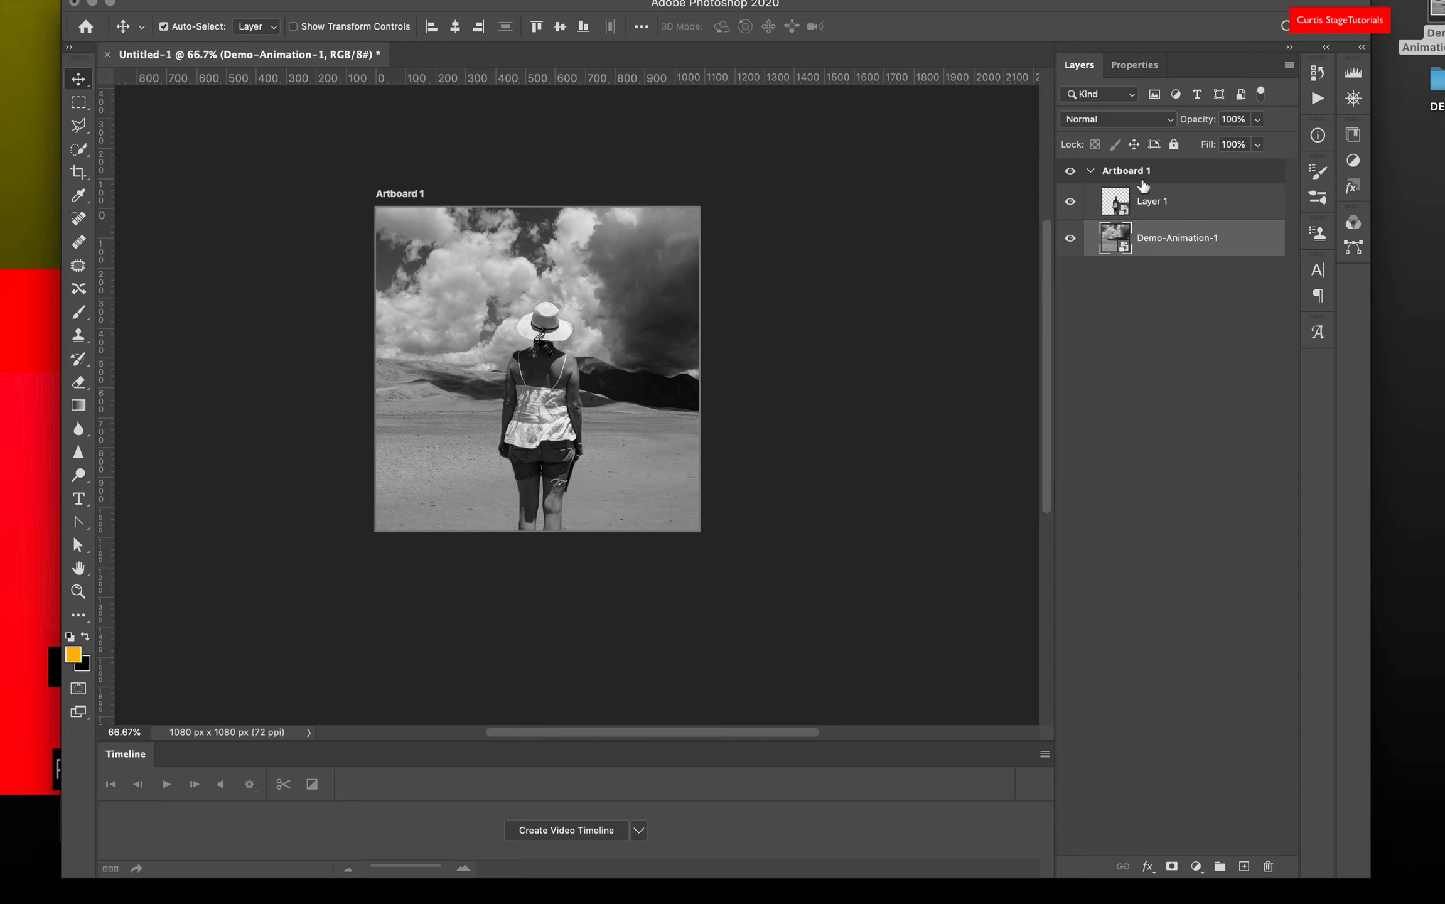
Select both smart object layers, enlarge the Timeline area and create a video timeline.
click(1160, 207)
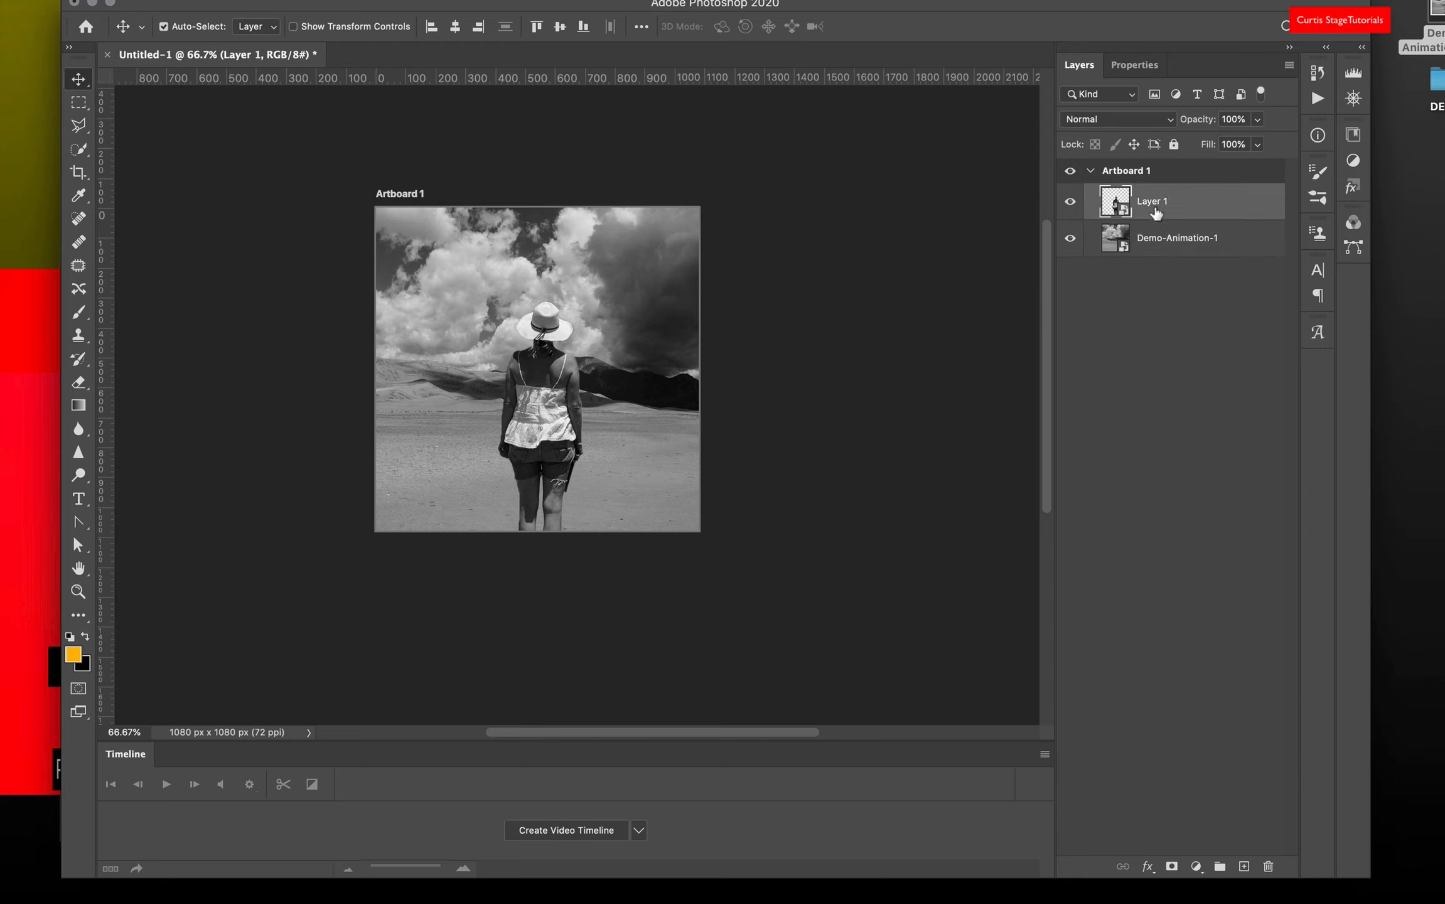
shift+click(1191, 254)
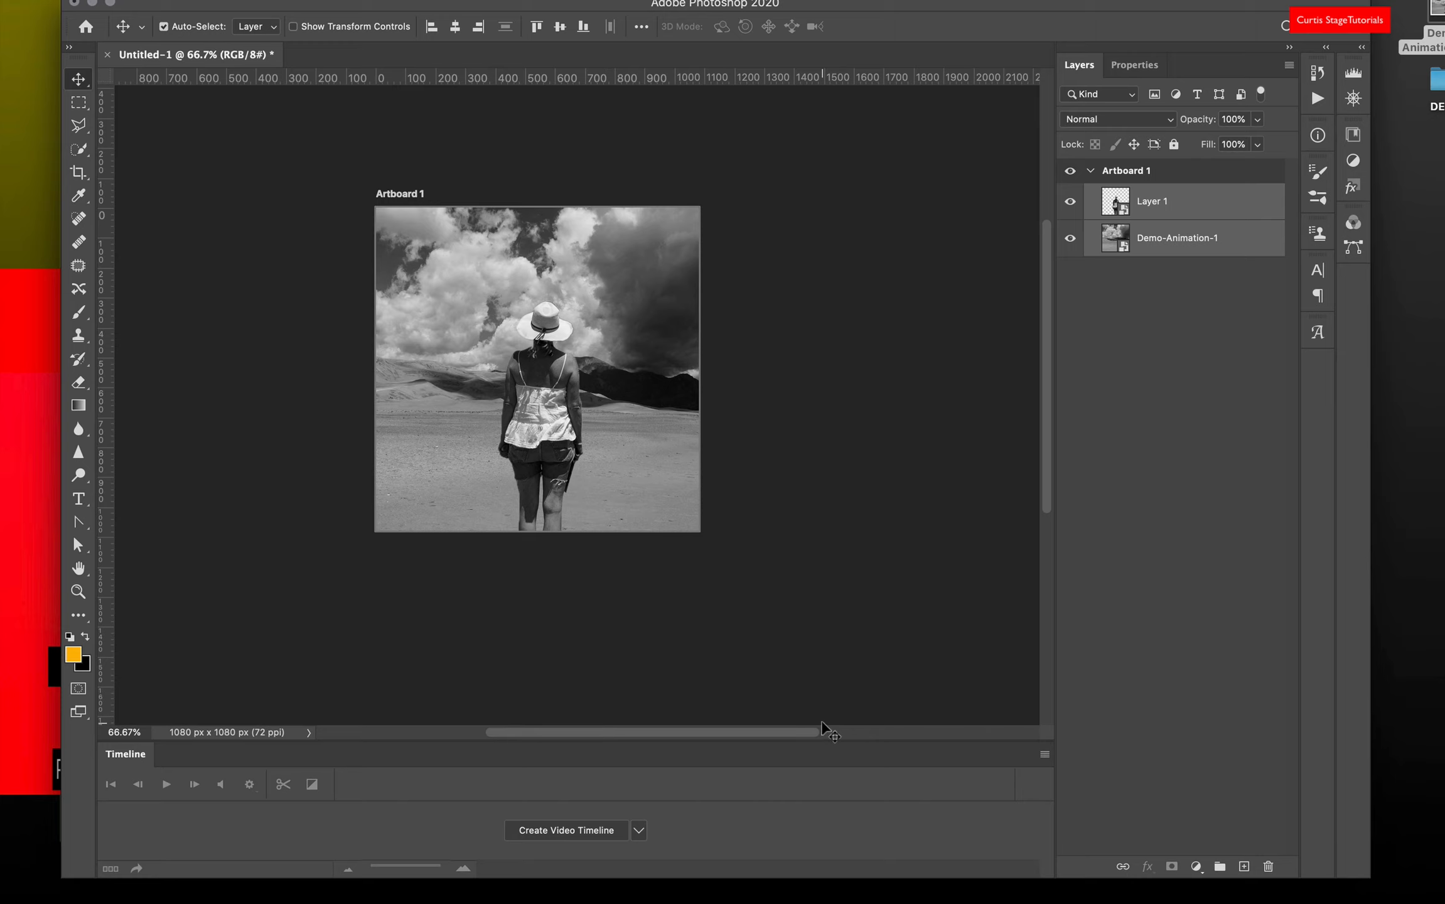
drag(815, 742, 796, 589)
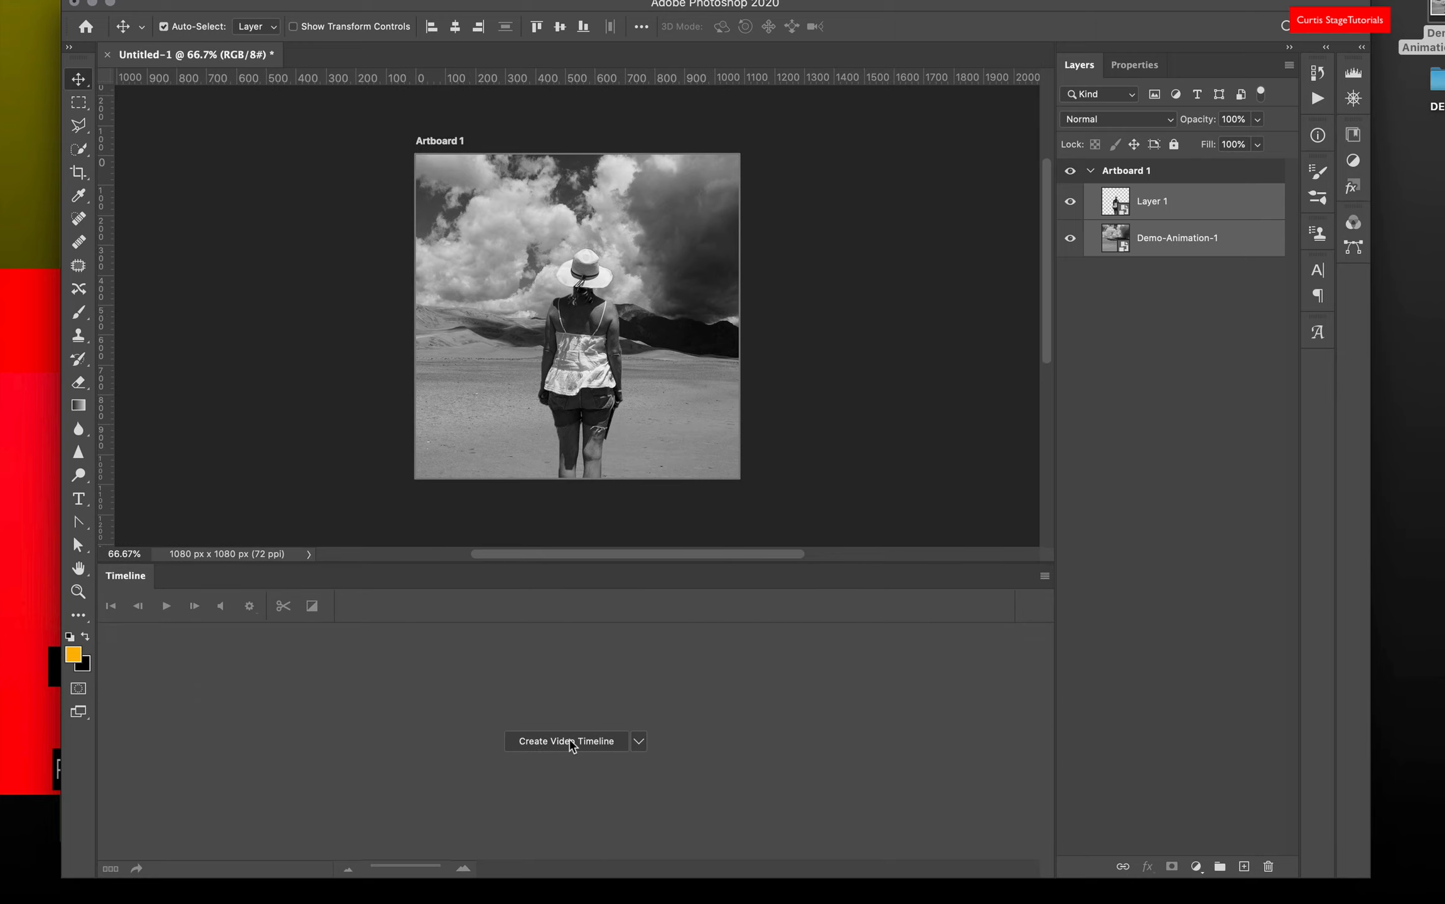
click(571, 742)
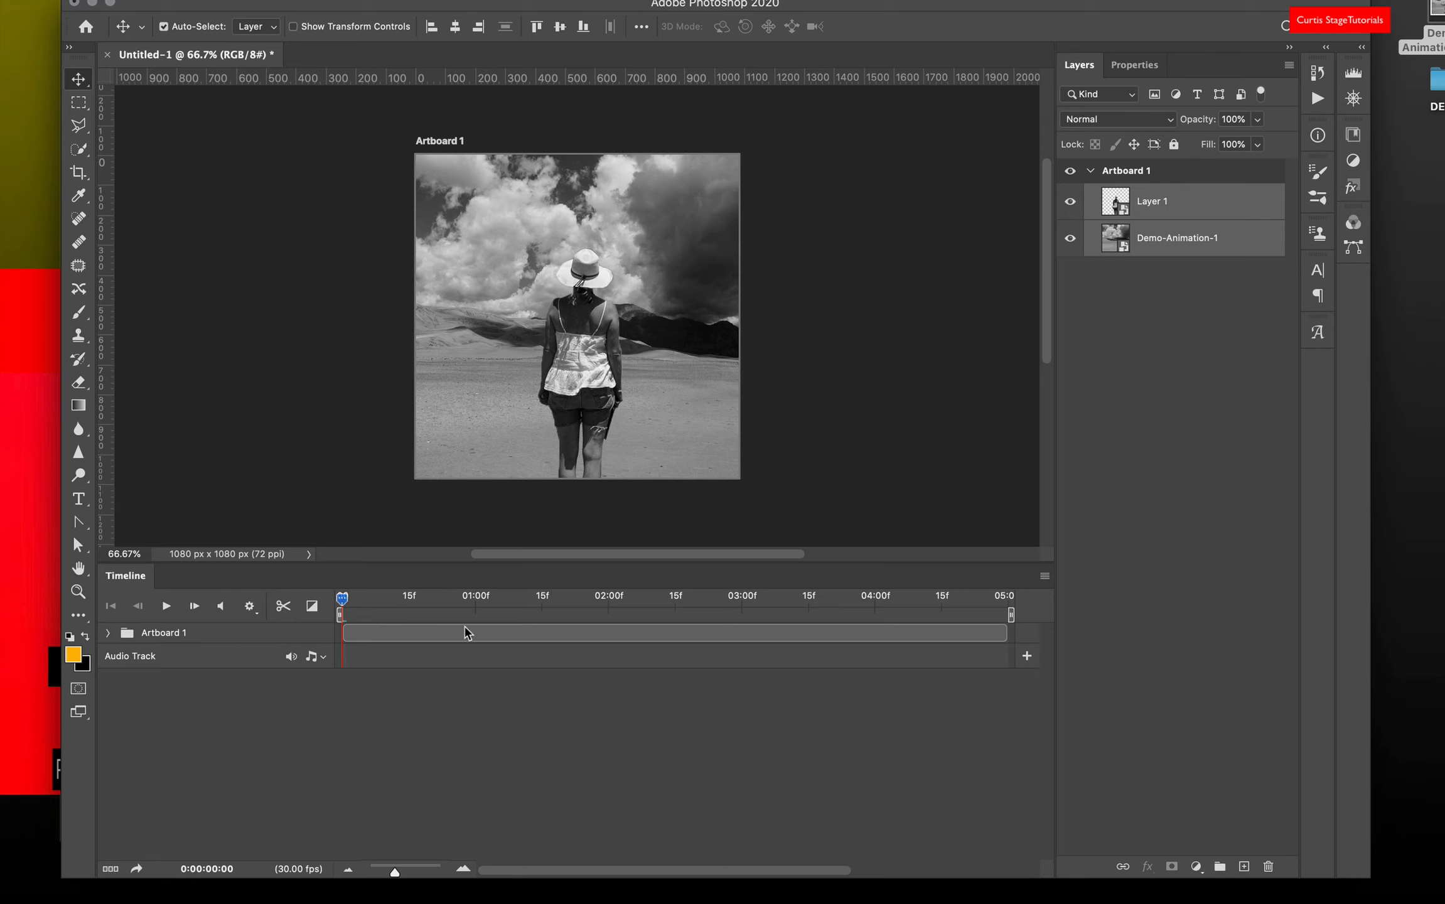
drag(342, 601, 268, 589)
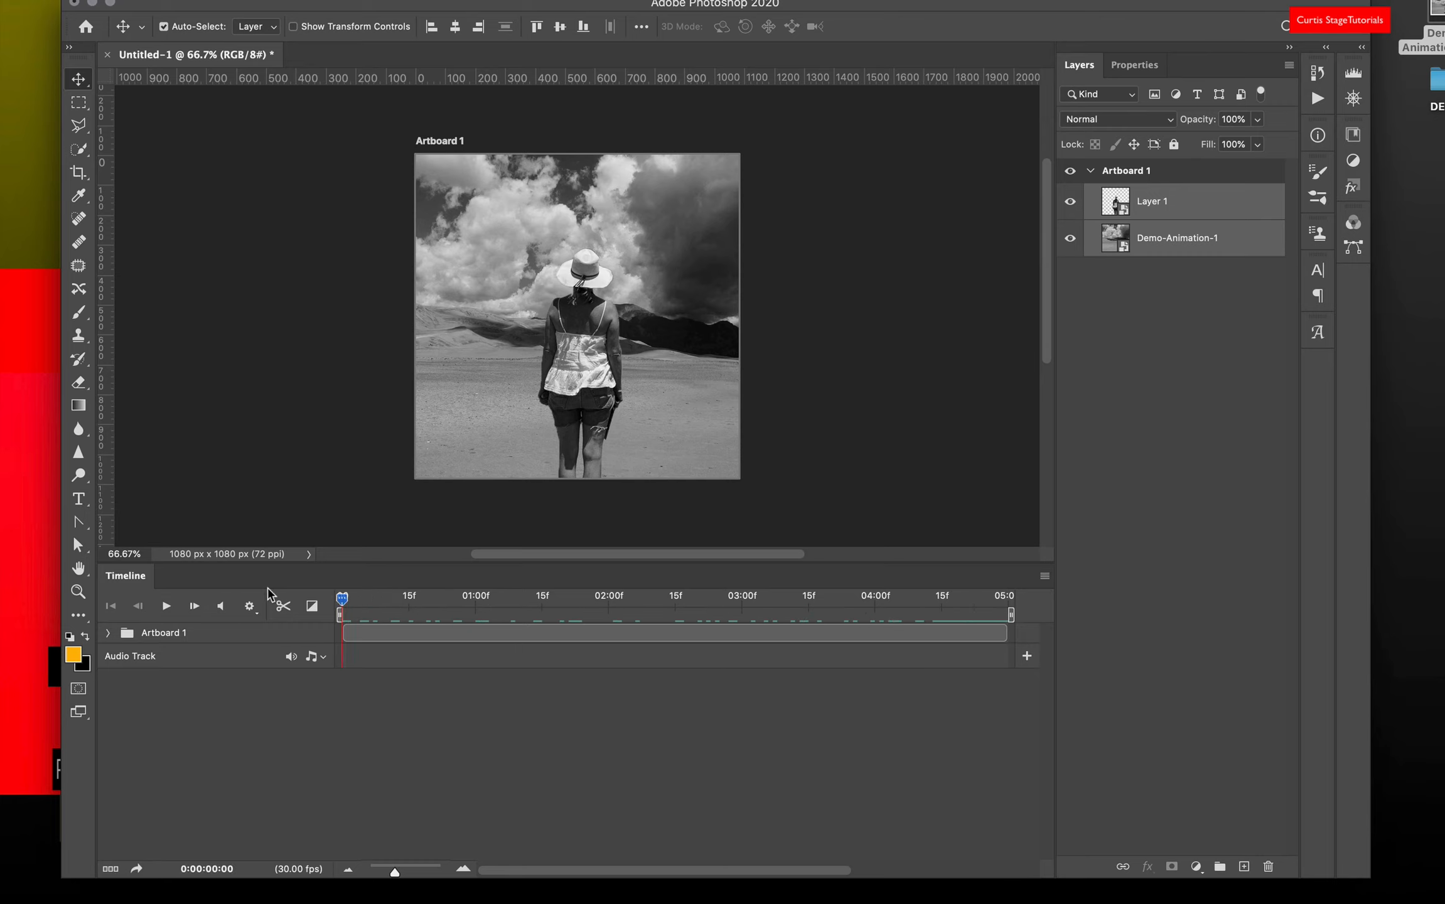
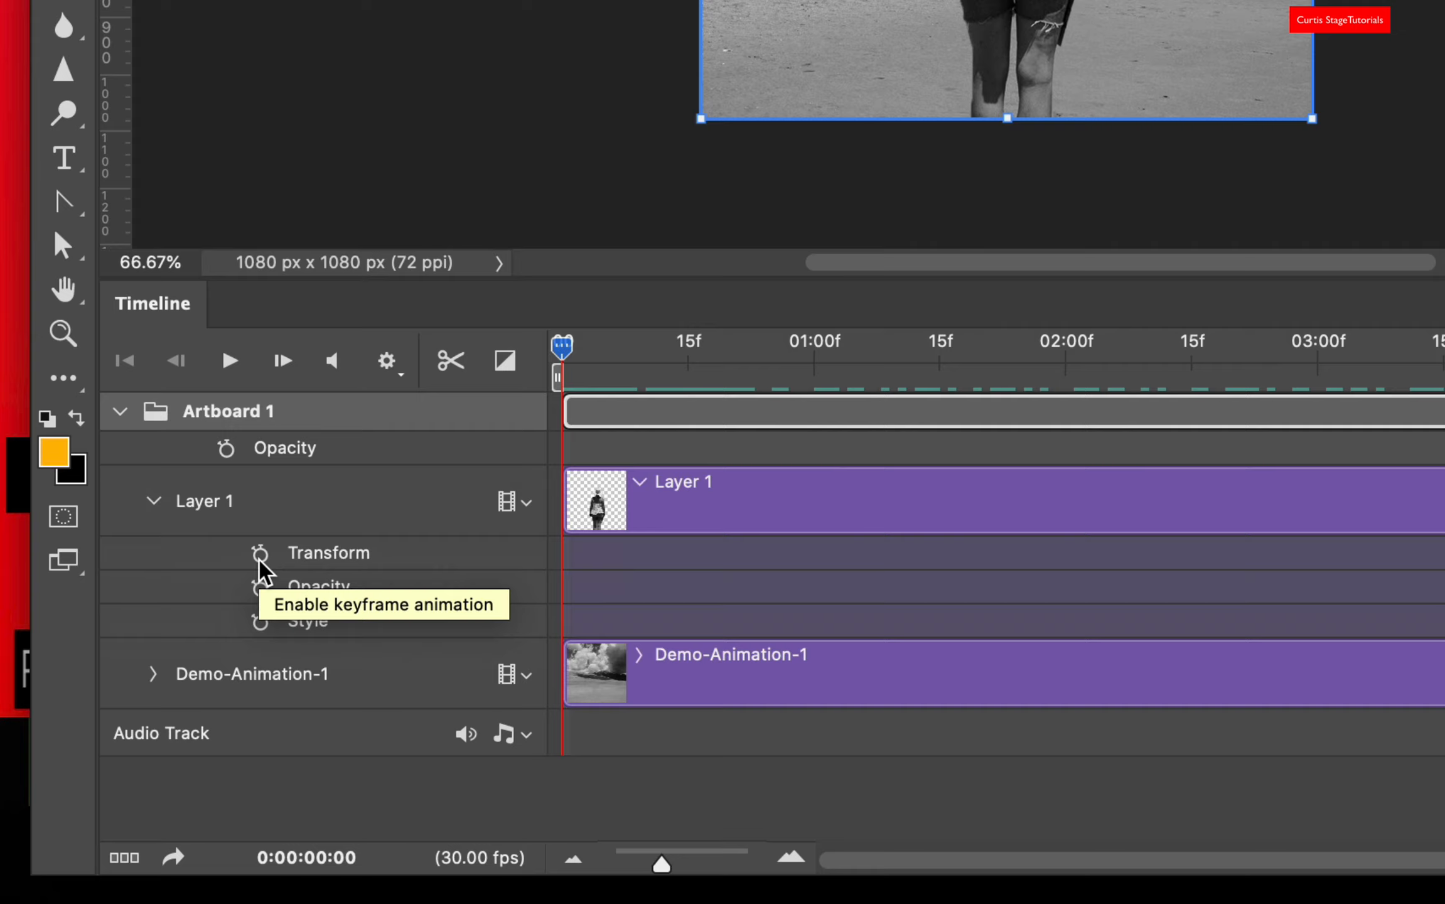
Add a Transform keyframe to Layer 1 at the start, move the playhead to 0:00:04:29 and remove the layer's Transform keyframes.
click(258, 557)
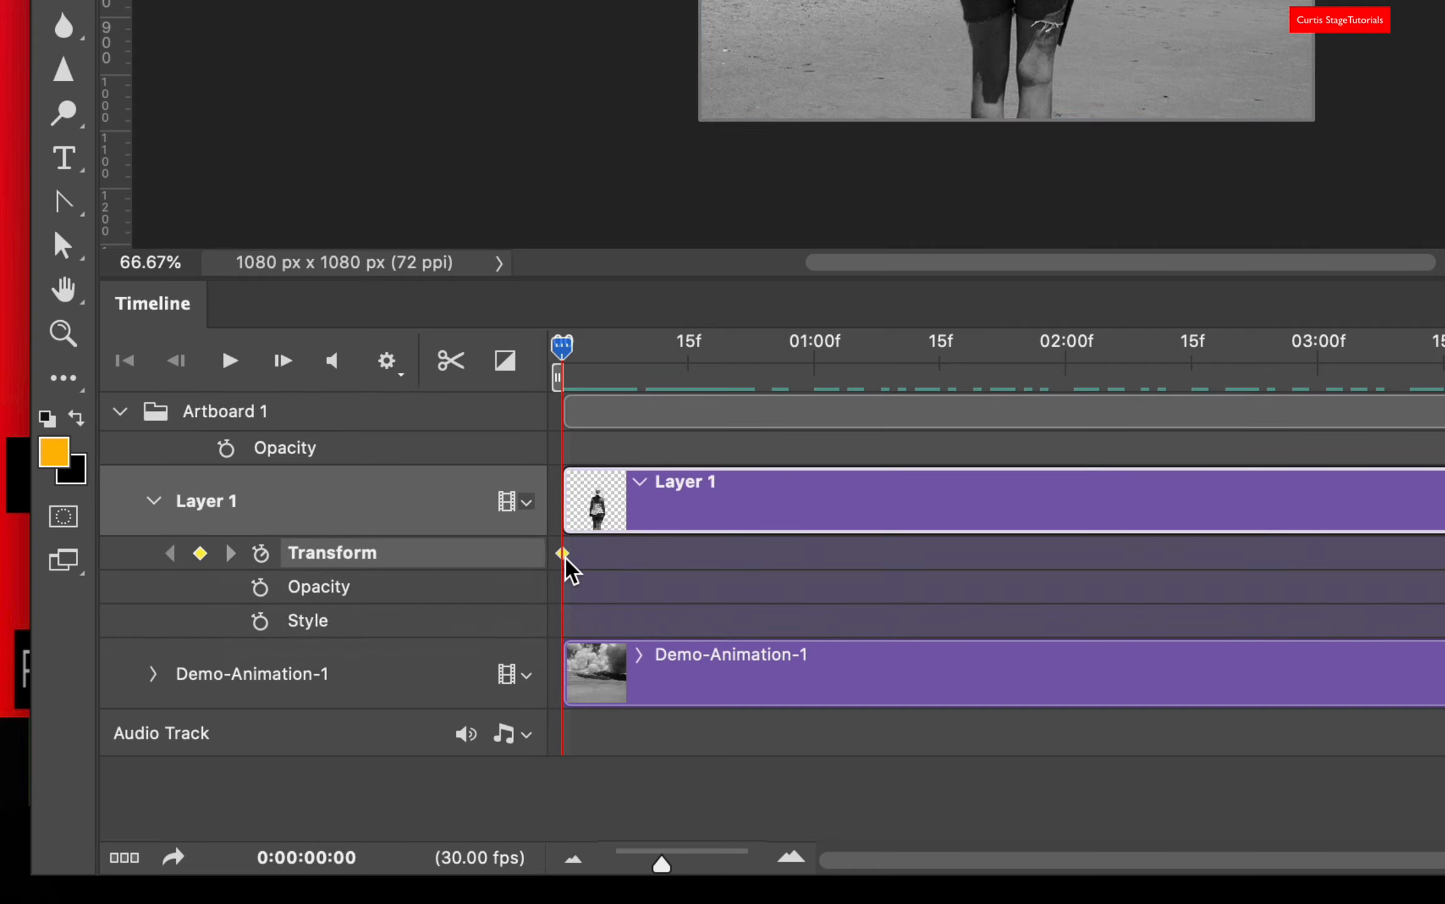
mouse_move(559, 349)
mouse_down()
mouse_move(728, 350)
mouse_move(560, 362)
mouse_up()
drag(567, 362, 1444, 412)
drag(1252, 433, 1277, 430)
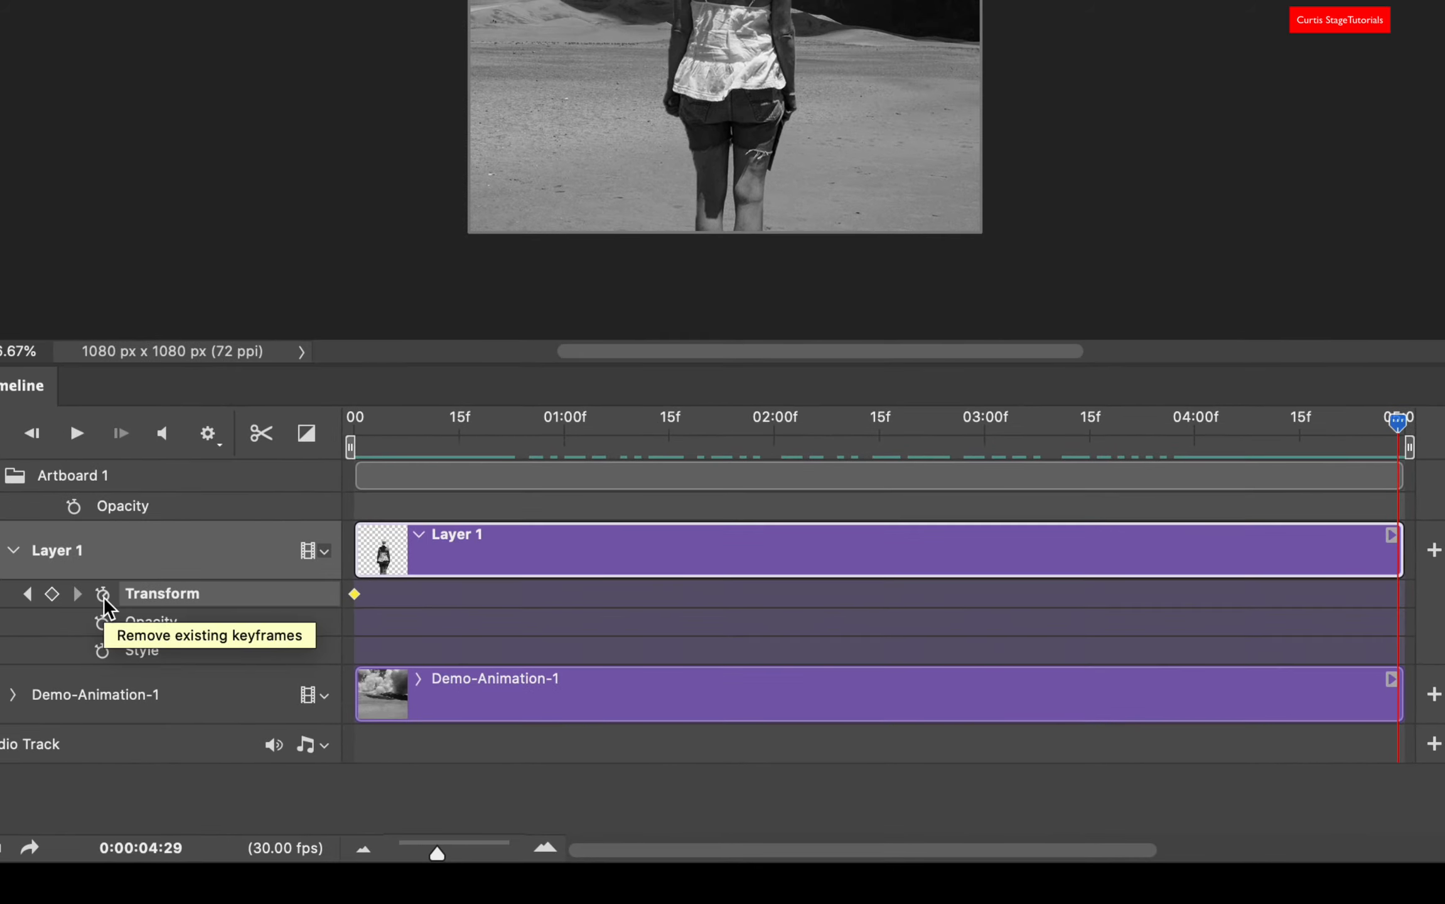
click(101, 594)
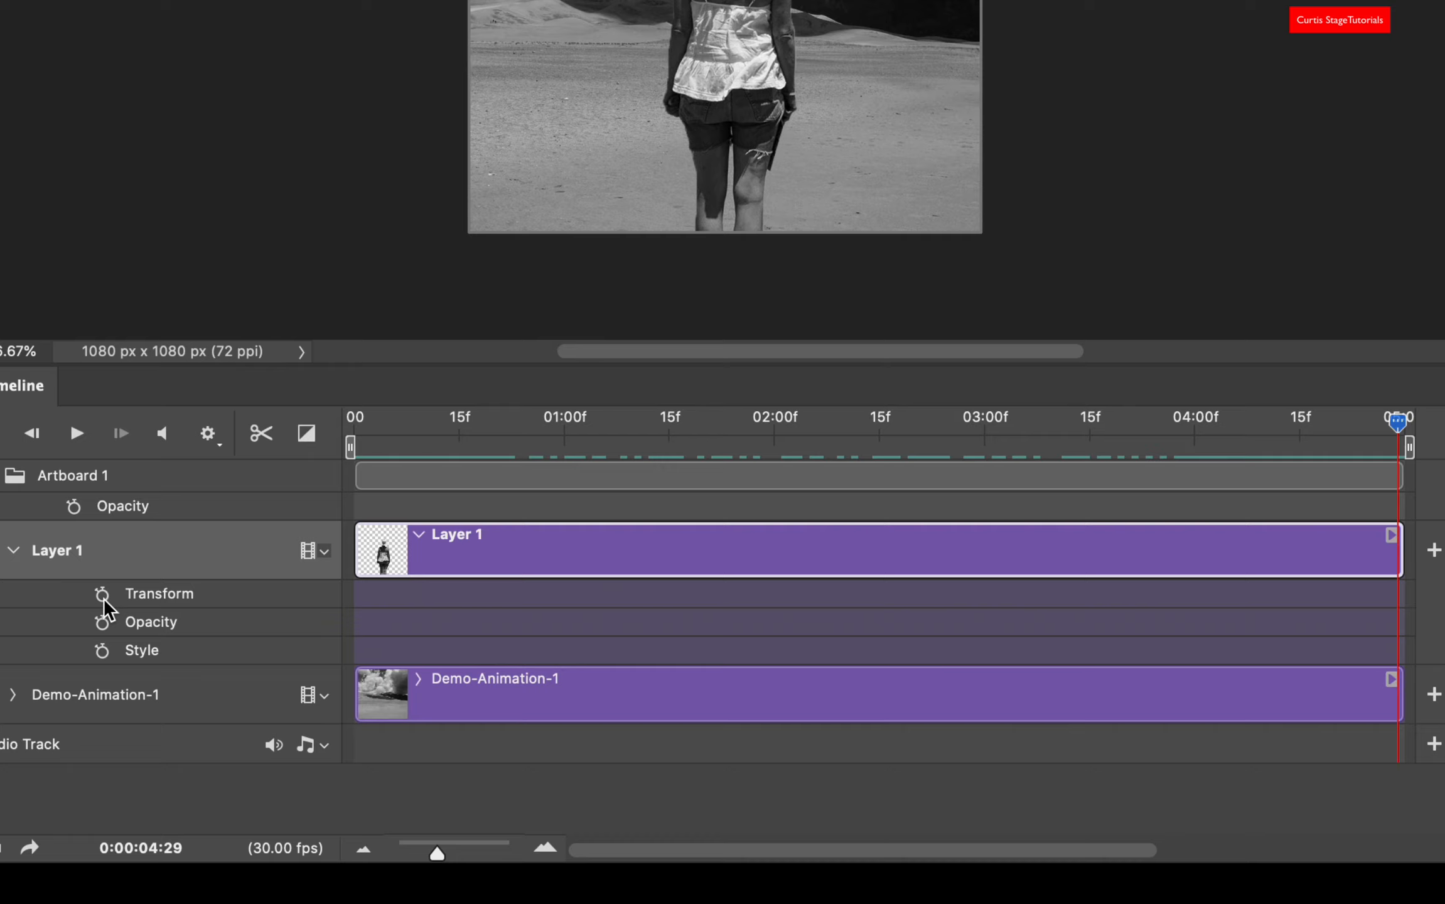
Add Transform keyframes to Layer 1 at 0:00:00:00 and 0:00:04:29.
click(102, 595)
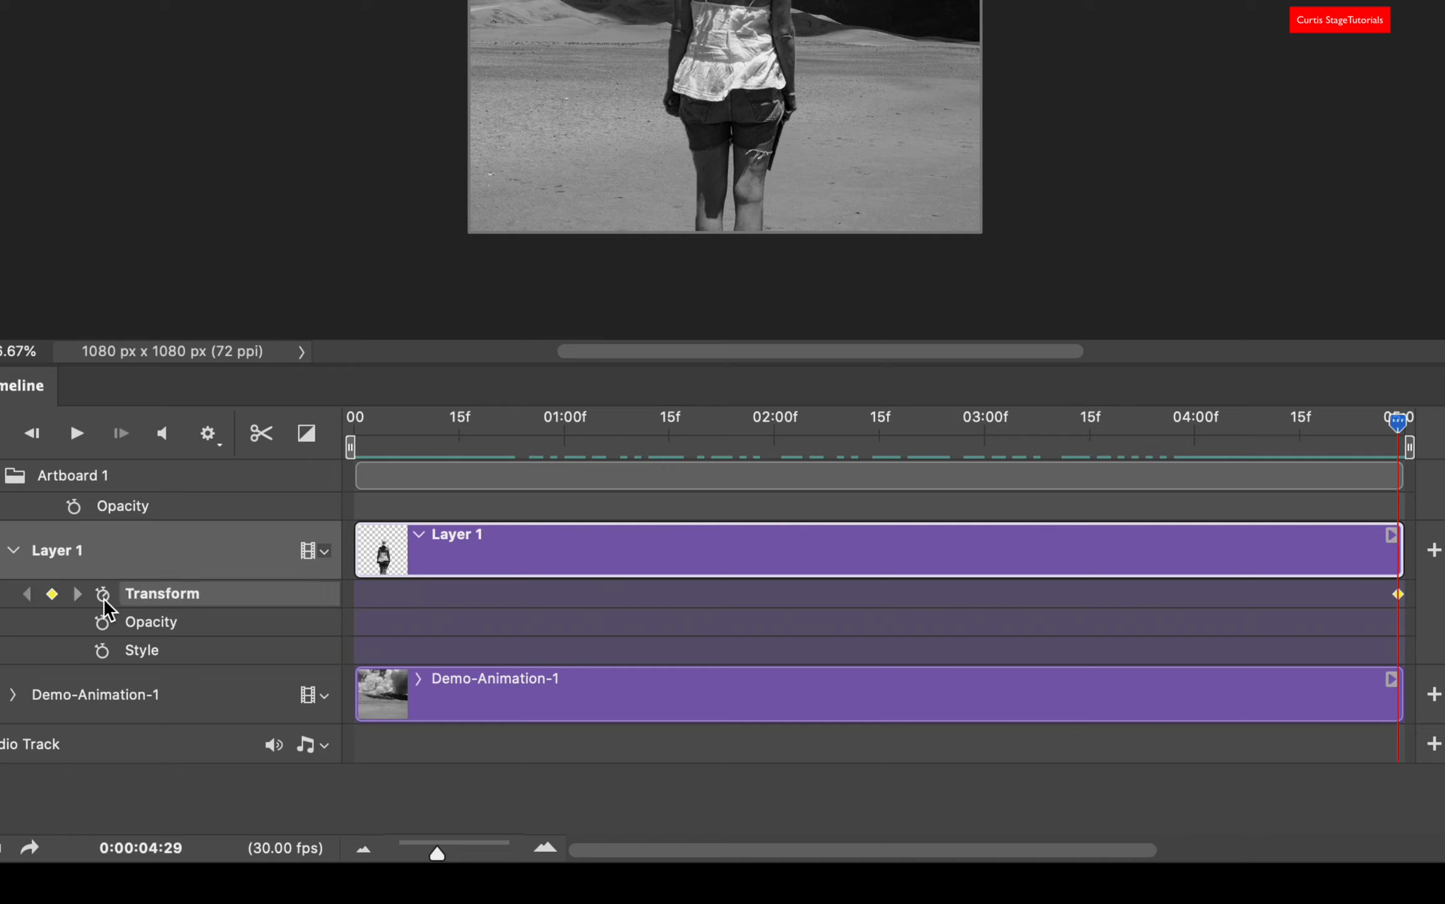
click(103, 595)
drag(1398, 422, 135, 478)
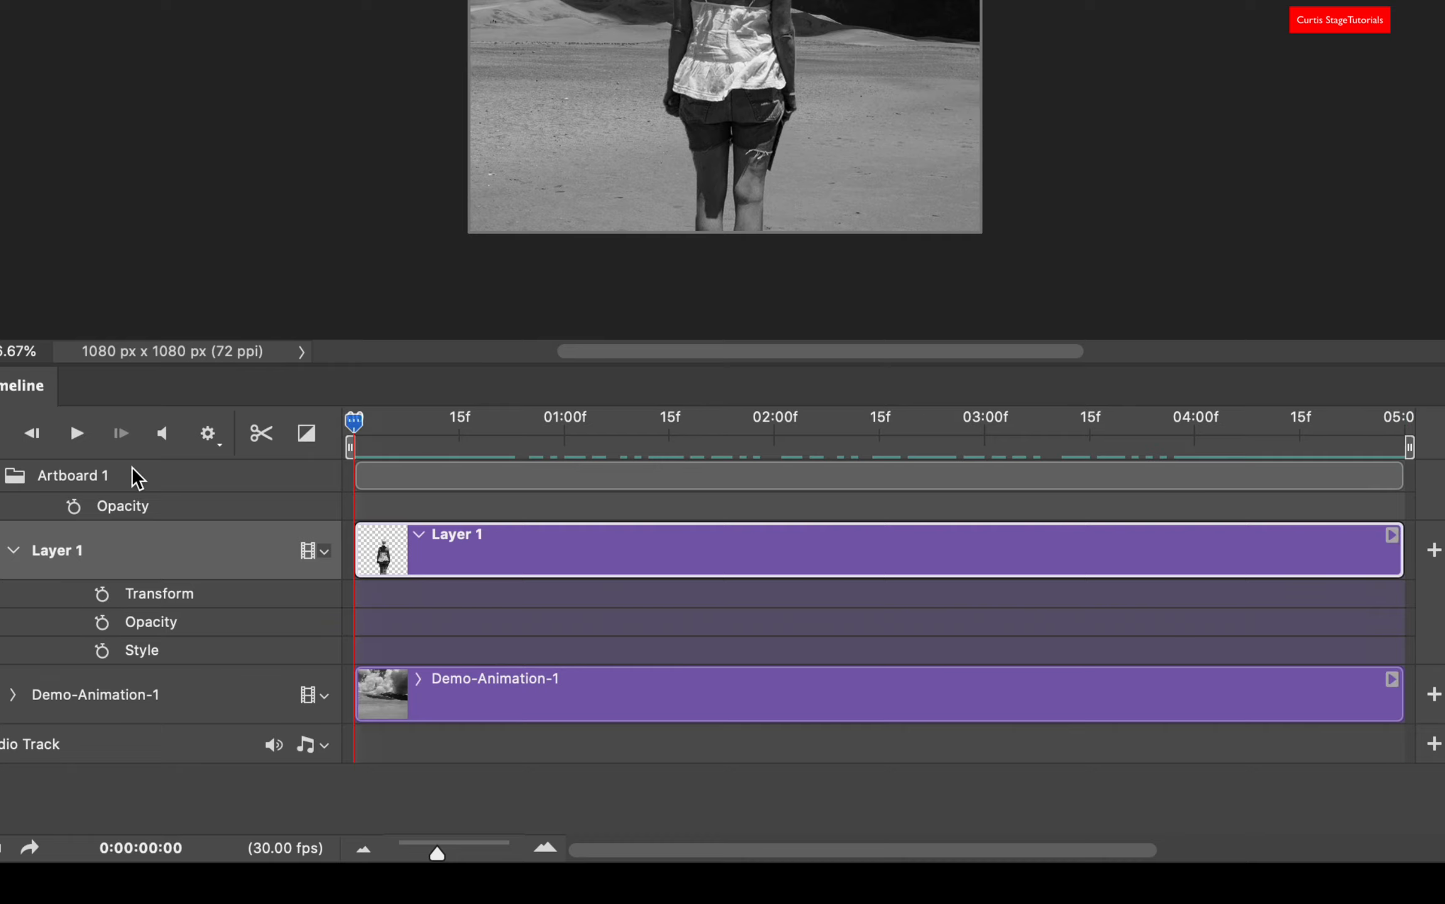
click(102, 594)
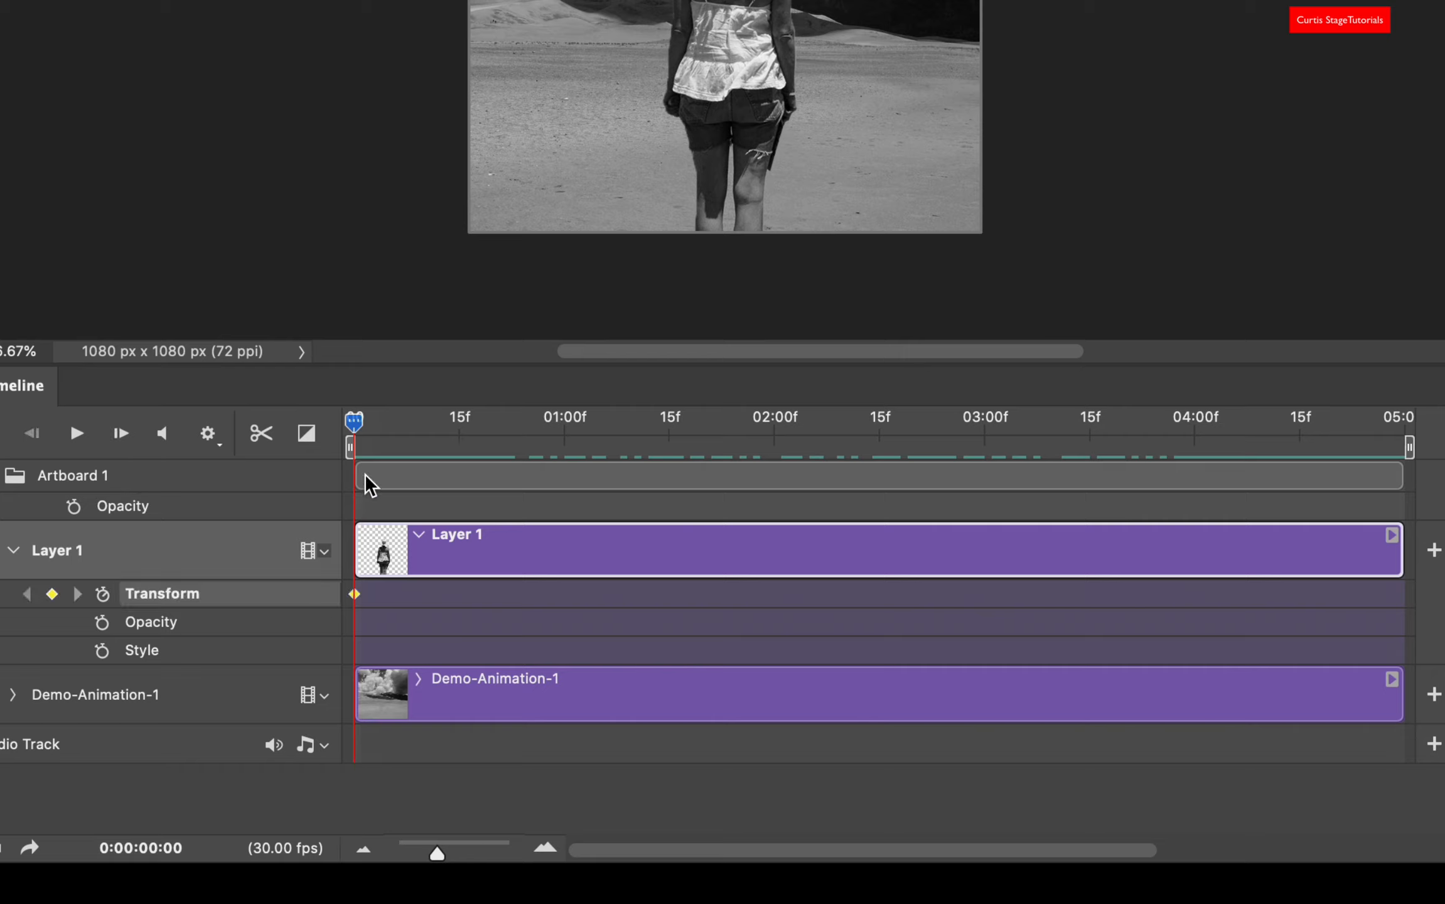
drag(355, 422, 1402, 484)
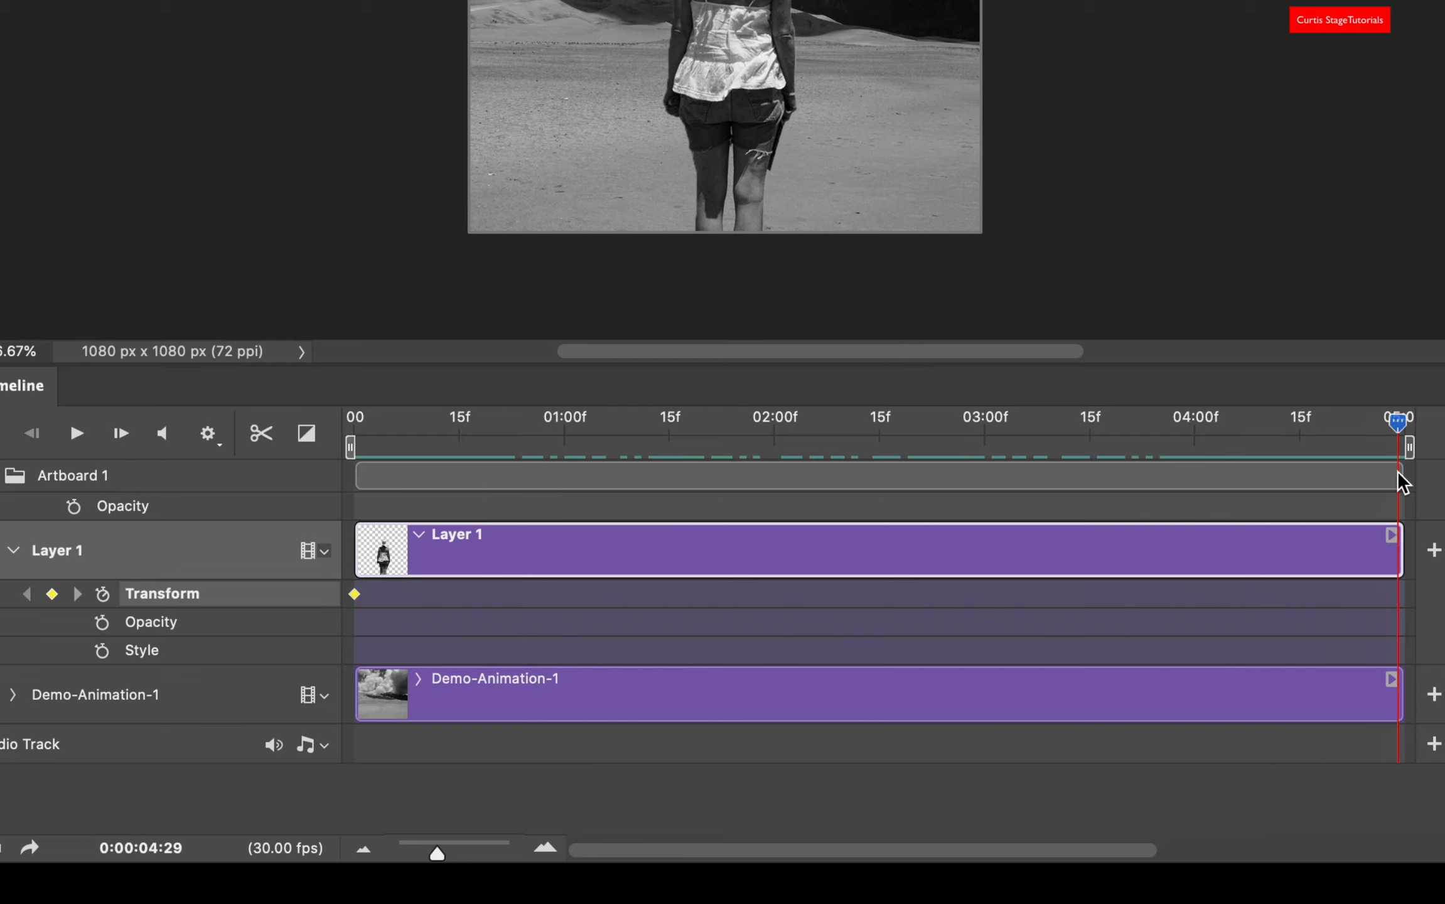
click(52, 594)
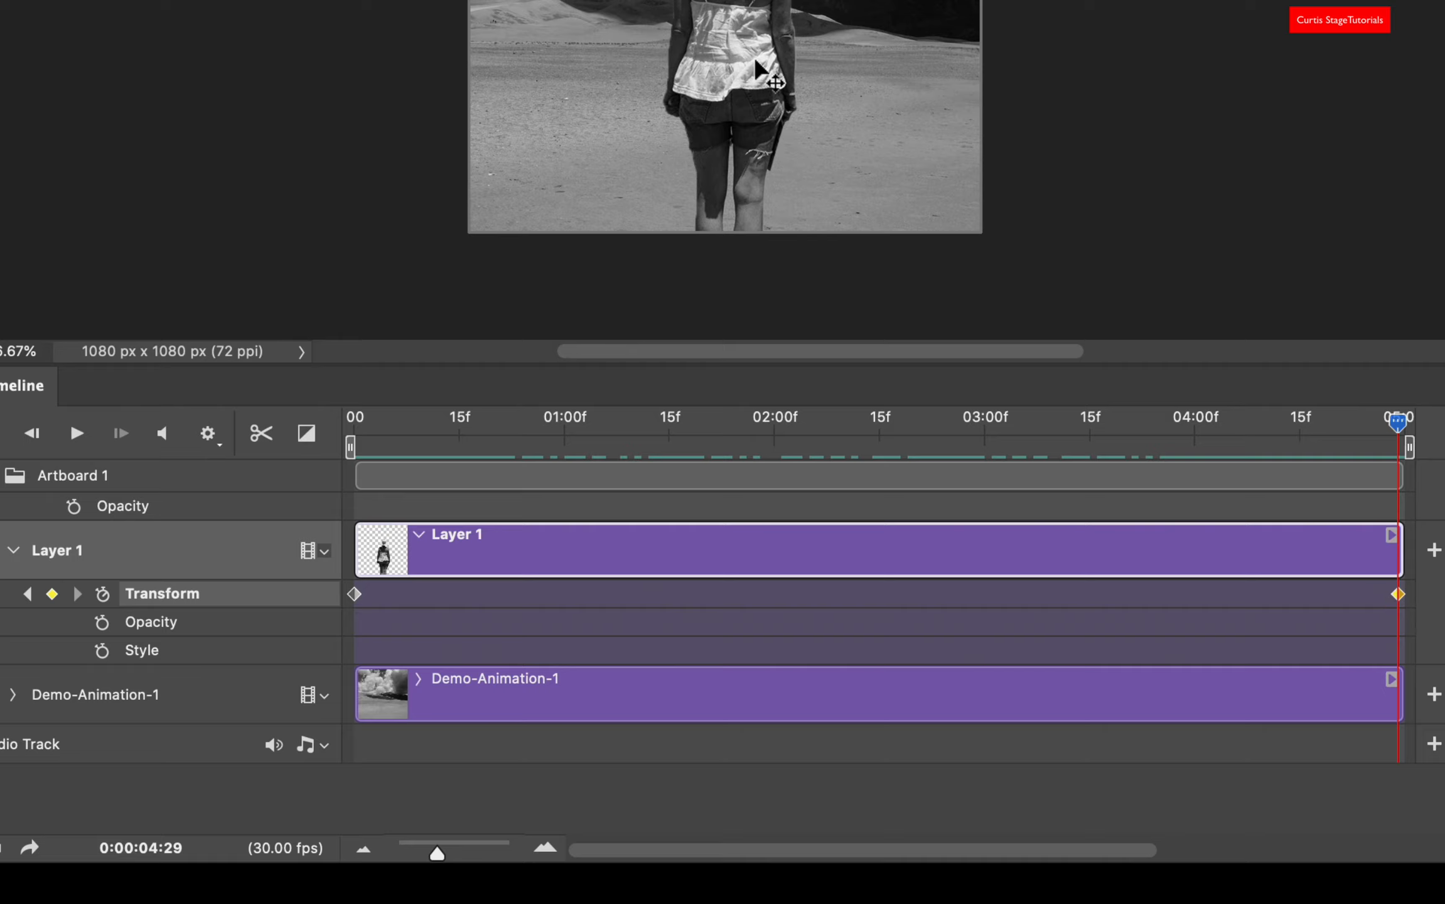
Scale the woman on Layer 1 to 86.27% at the end keyframe, placed at about X 466.91 px, Y 902.02 px.
key(super+t)
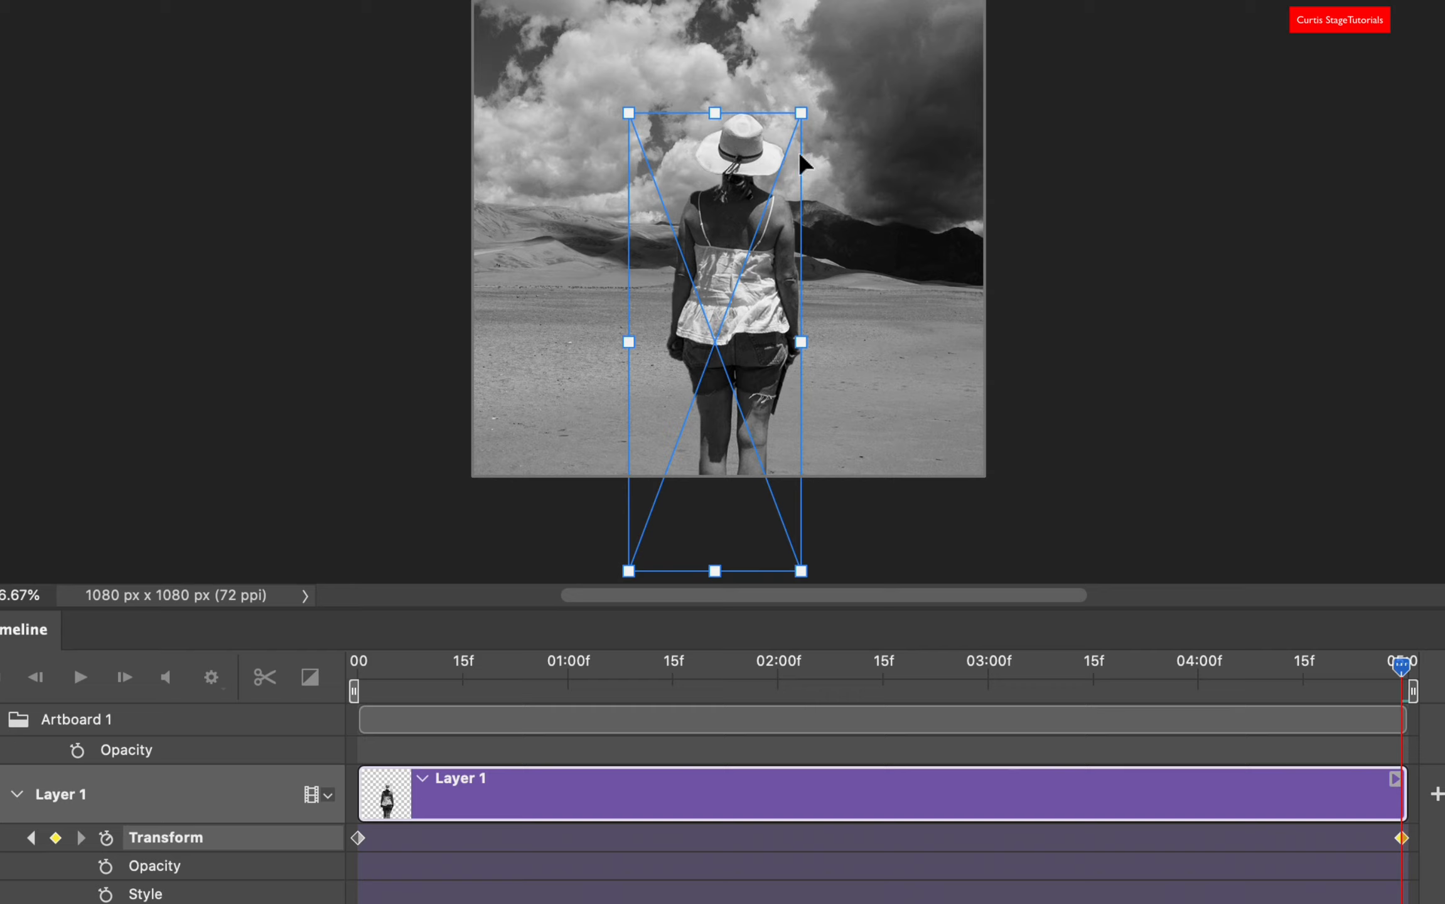
drag(802, 115, 767, 166)
drag(739, 377, 734, 404)
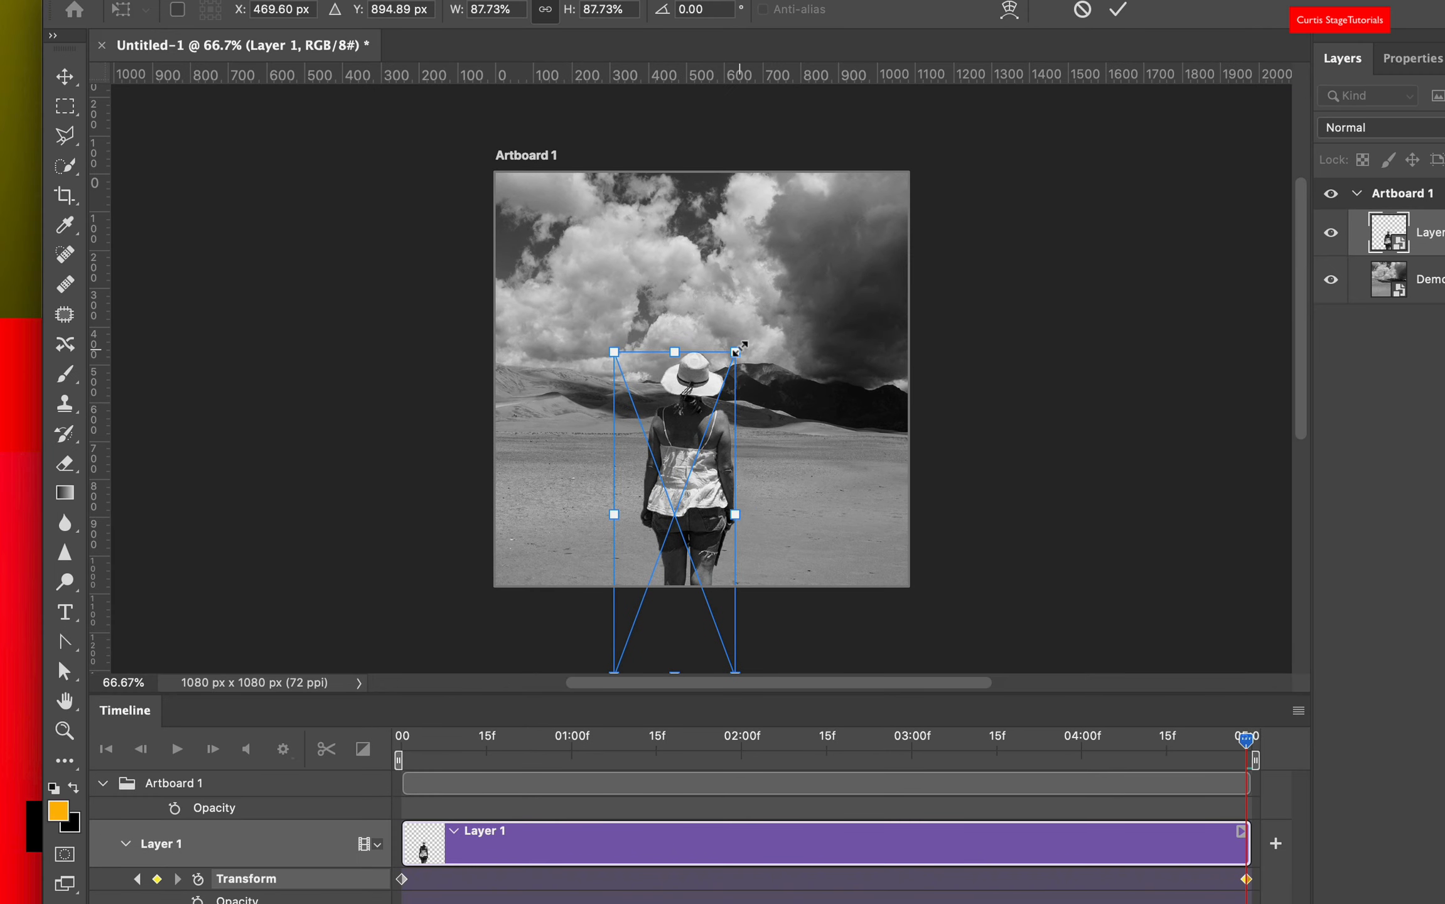
drag(736, 347, 734, 358)
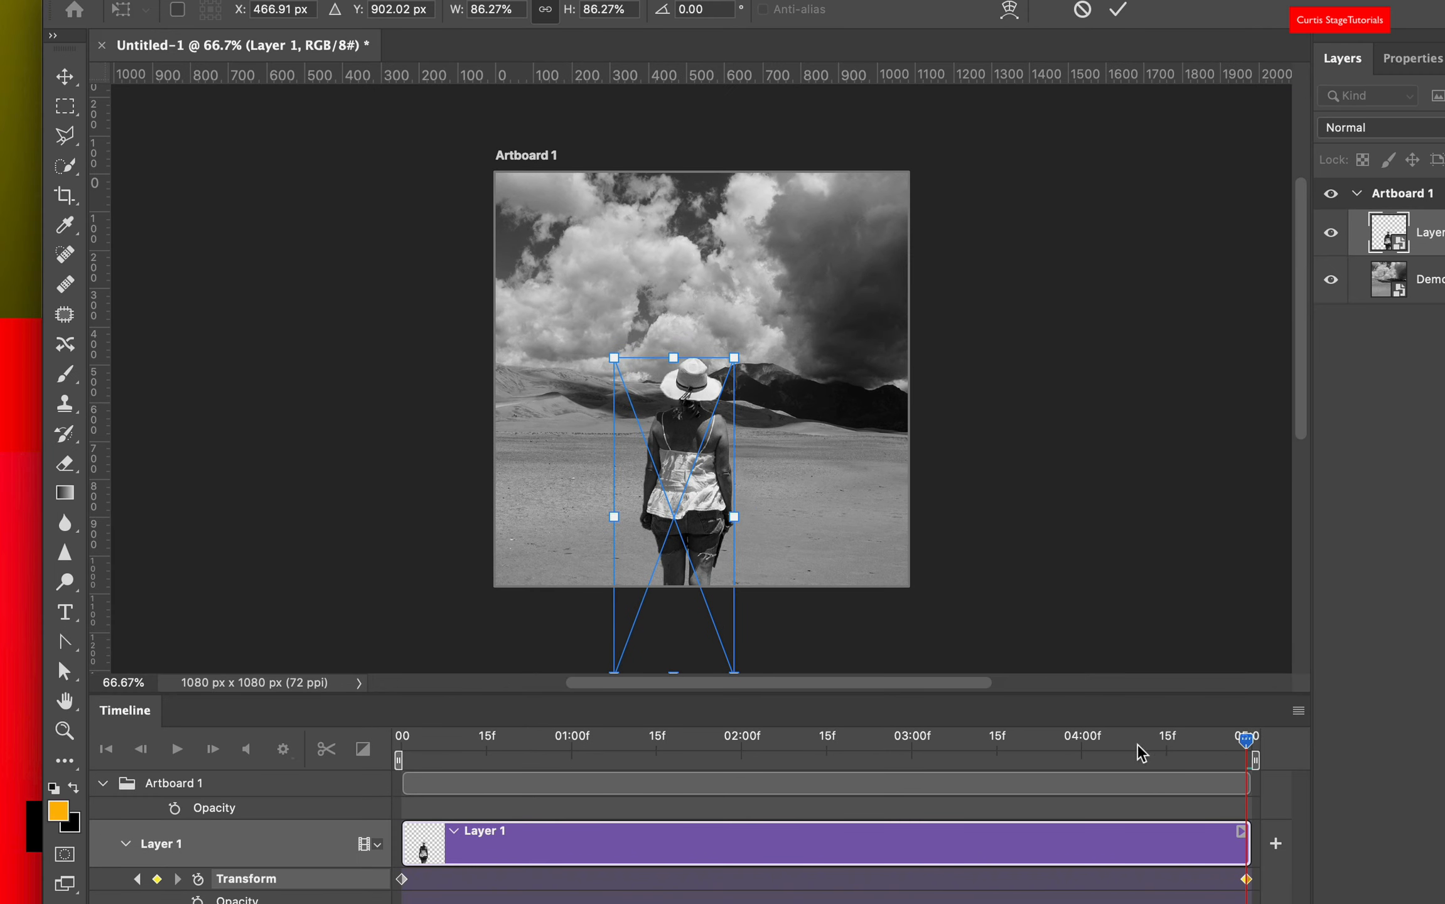
click(1119, 9)
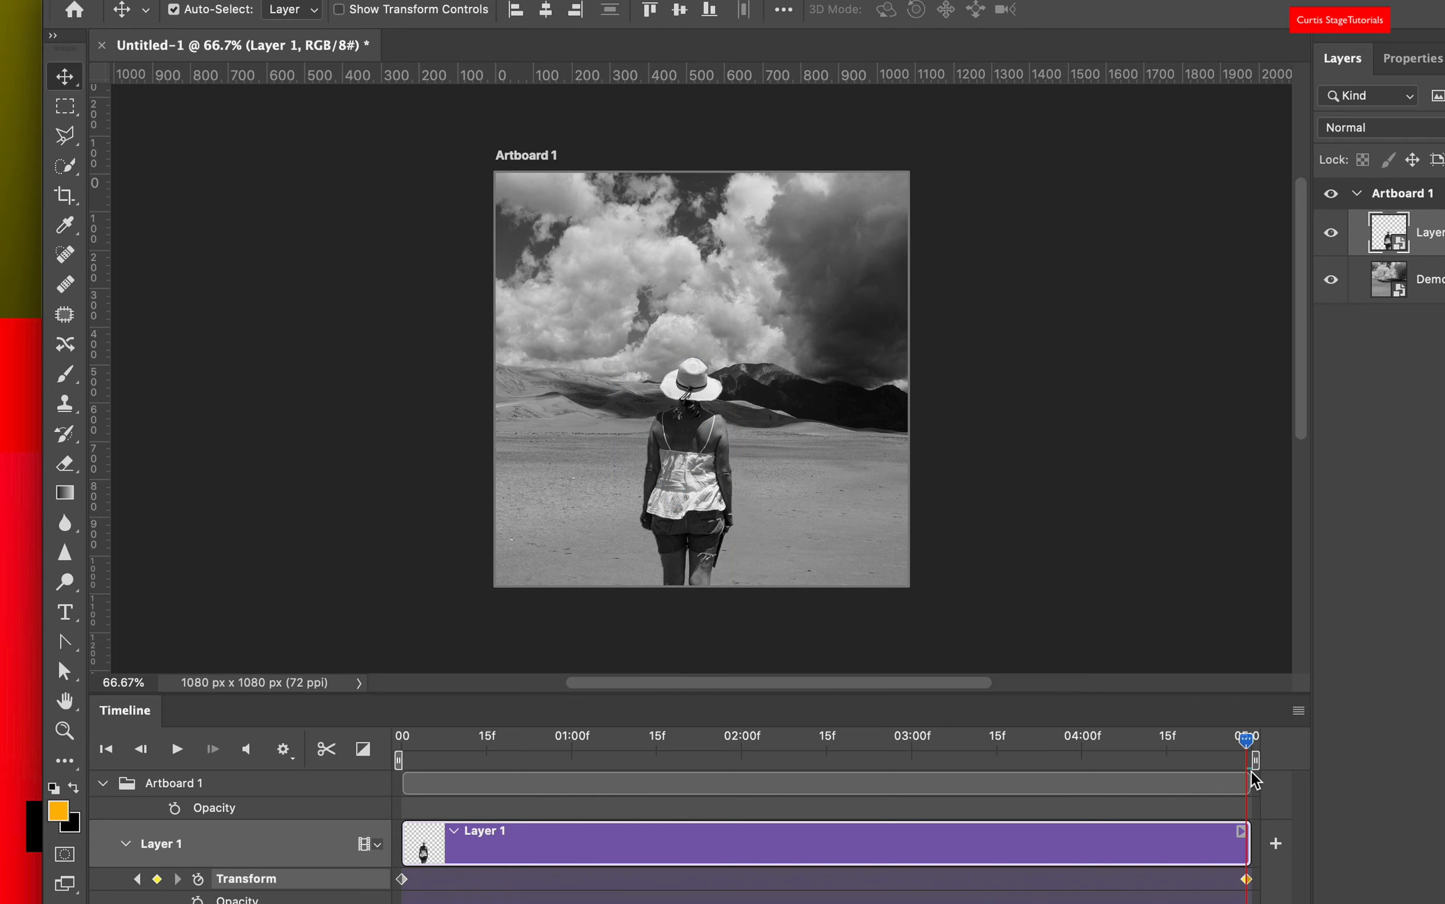
mouse_move(1247, 744)
mouse_down()
mouse_move(363, 732)
mouse_move(1075, 739)
mouse_move(1250, 758)
mouse_up()
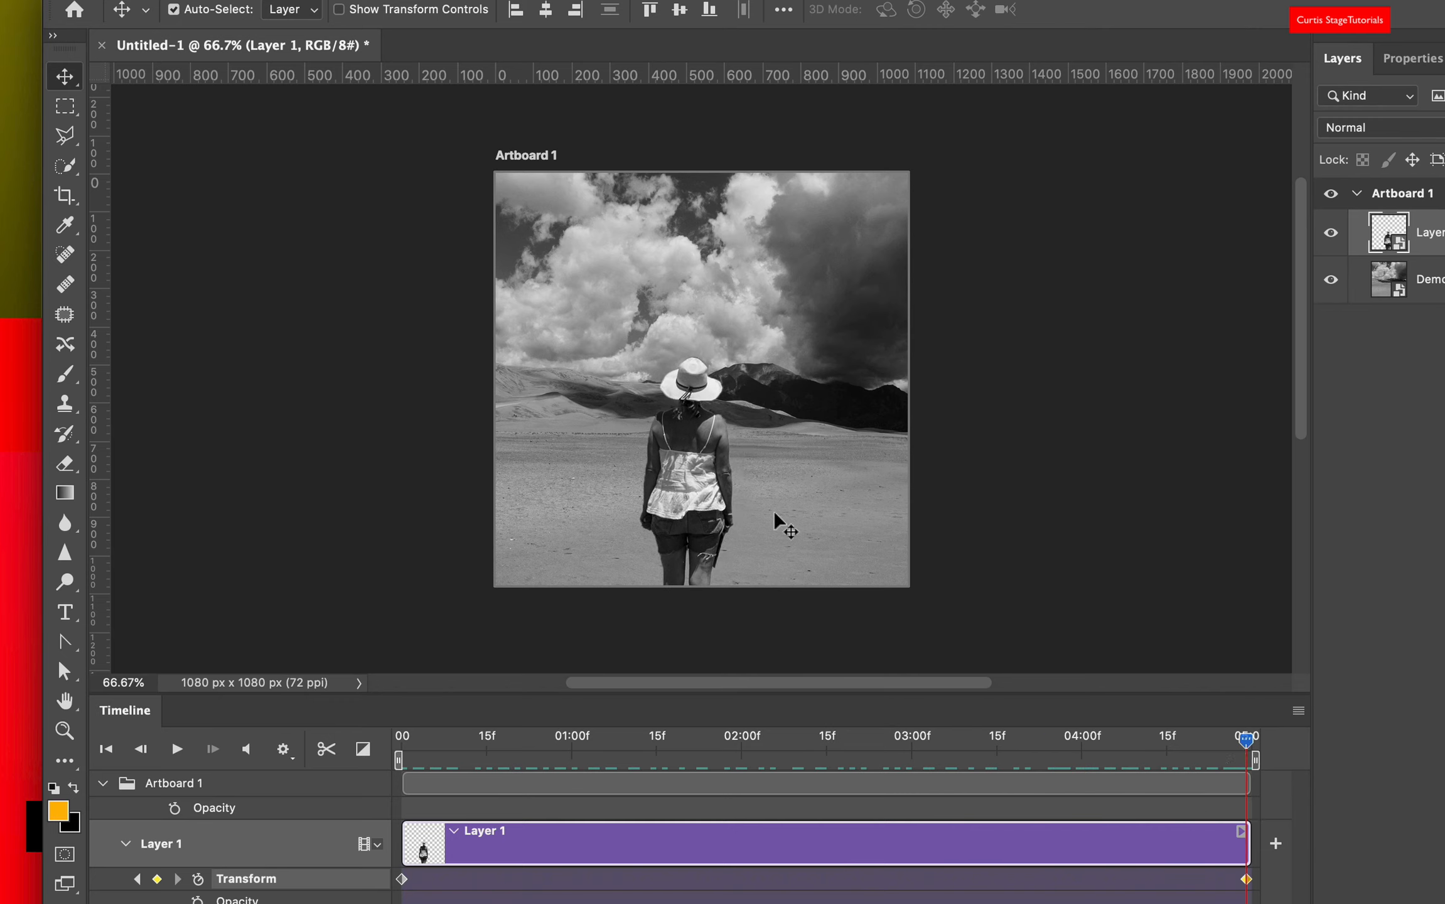
Collapse Layer 1's timeline properties and give the Demo-Animation-1 layer Transform keyframes at the start and end of the timeline.
click(126, 844)
click(126, 893)
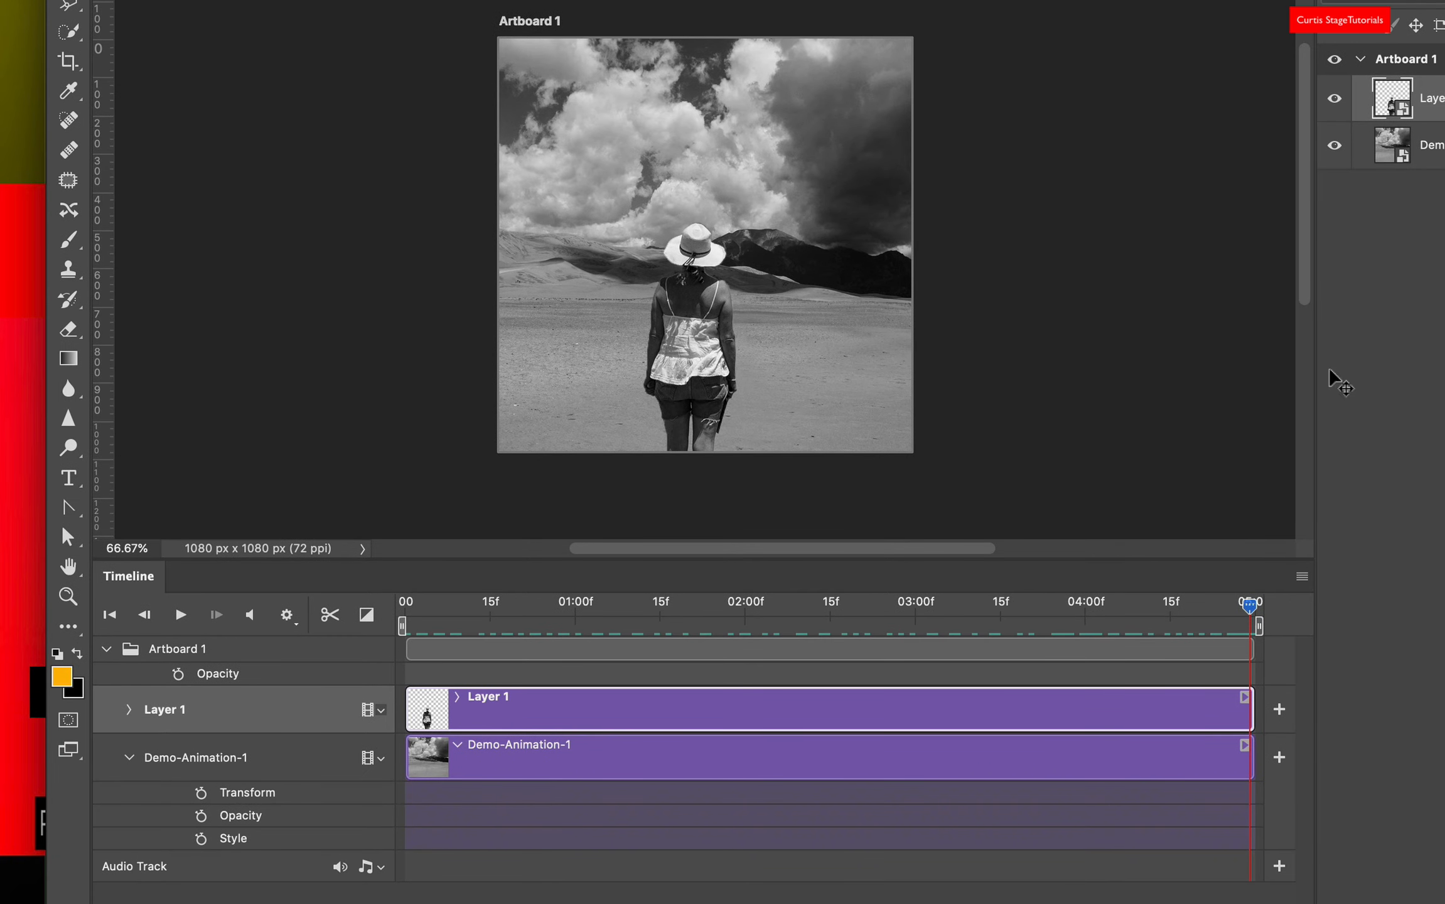
click(1432, 145)
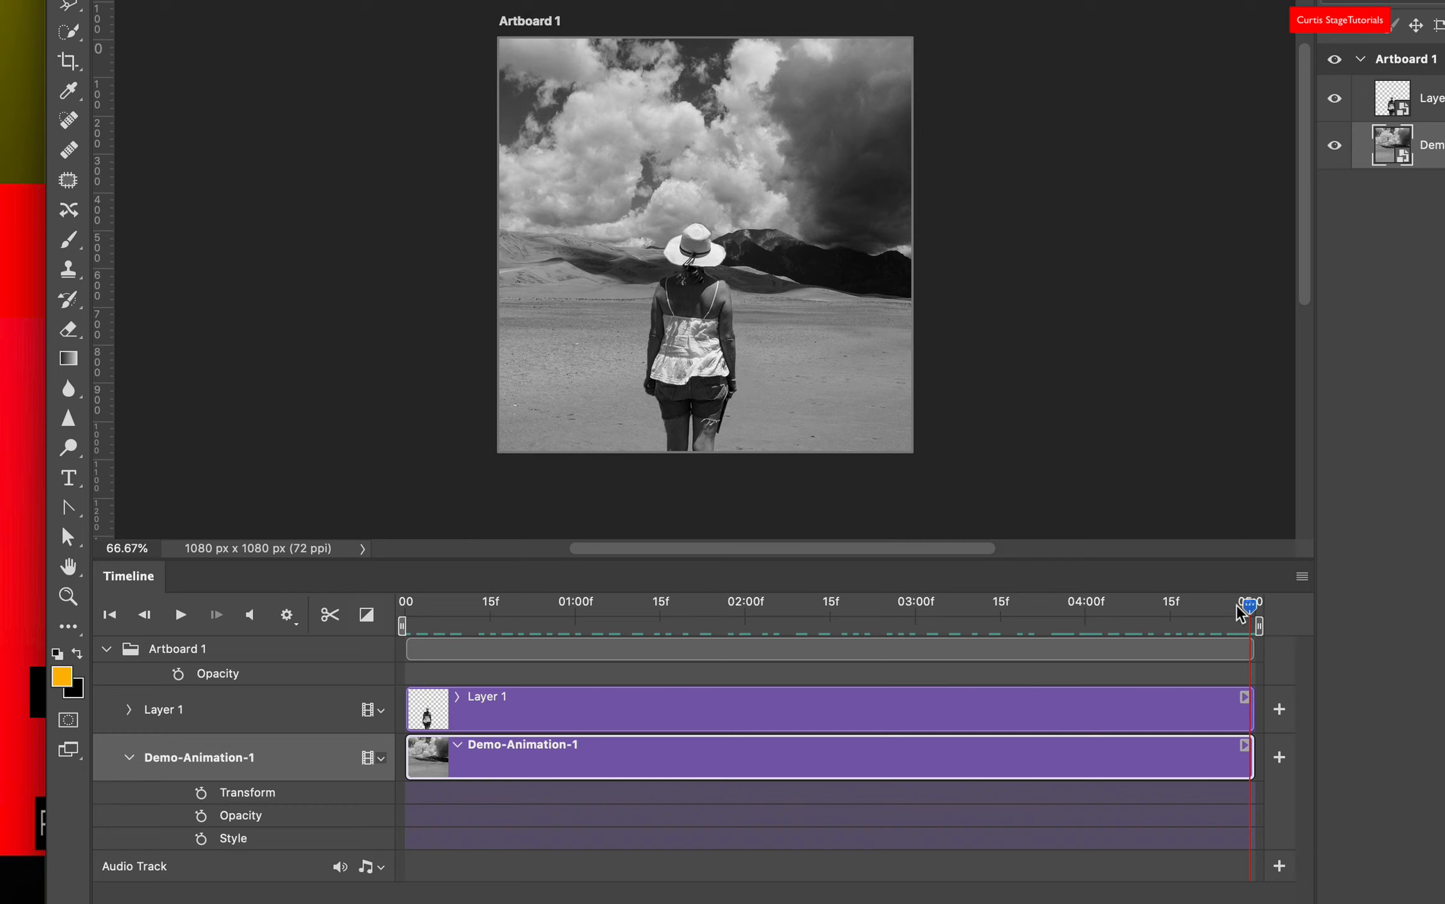
drag(1250, 605, 405, 606)
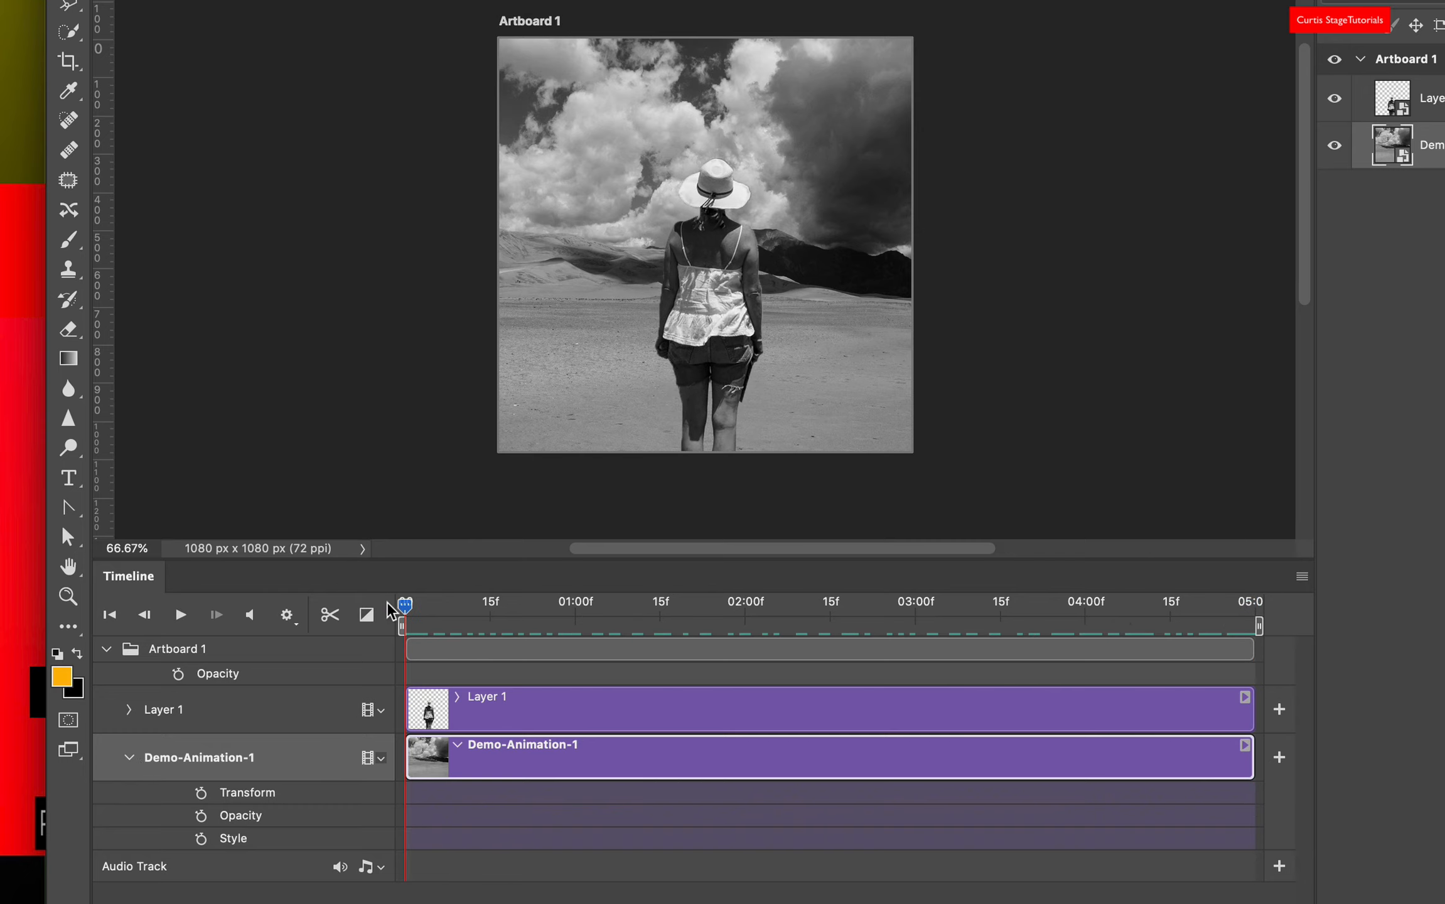
click(201, 794)
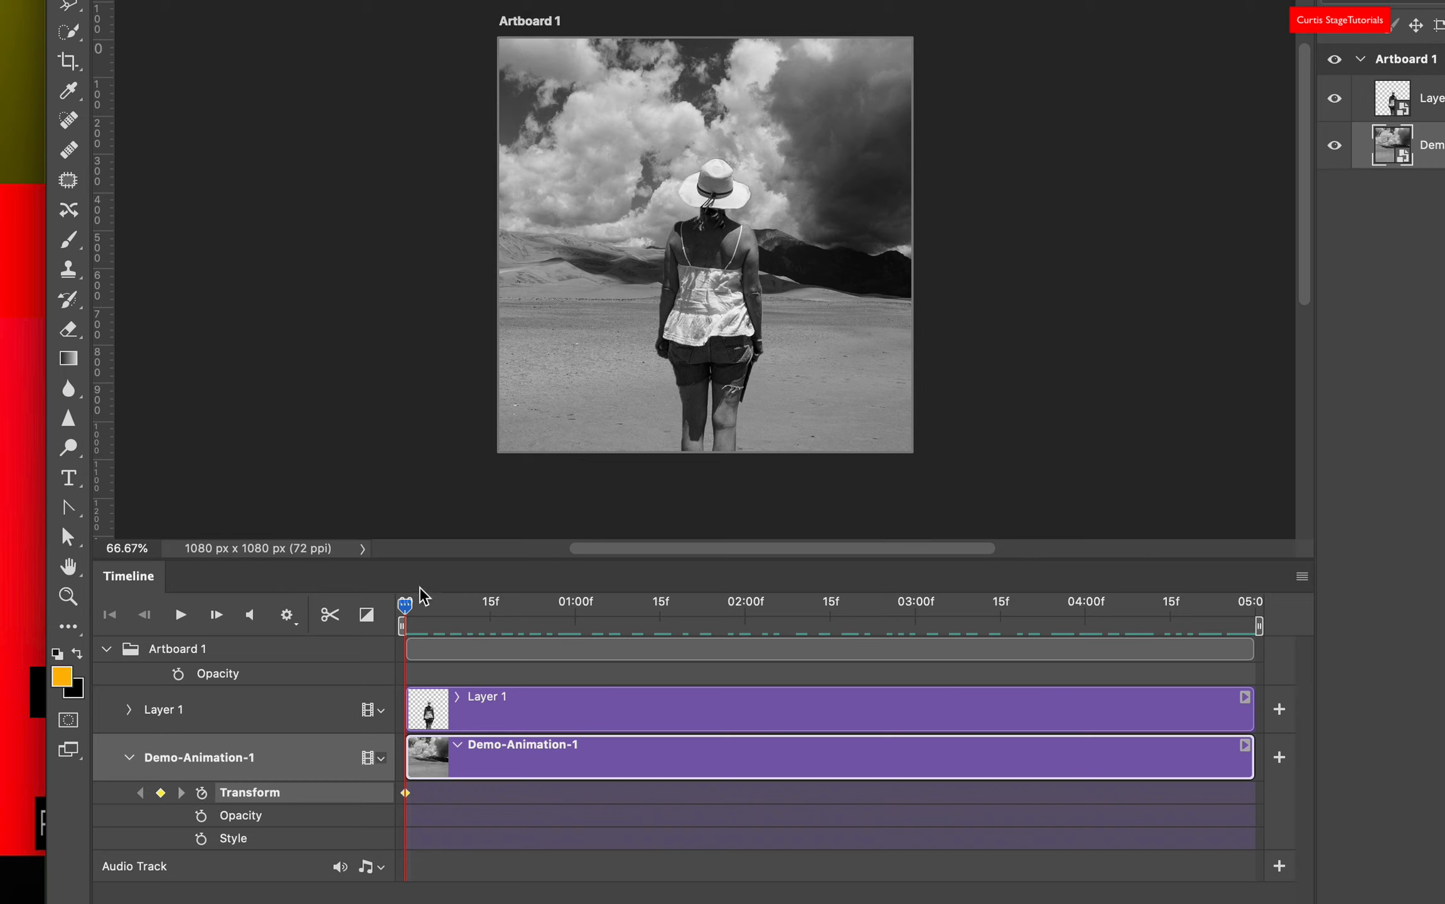
drag(407, 604, 1232, 611)
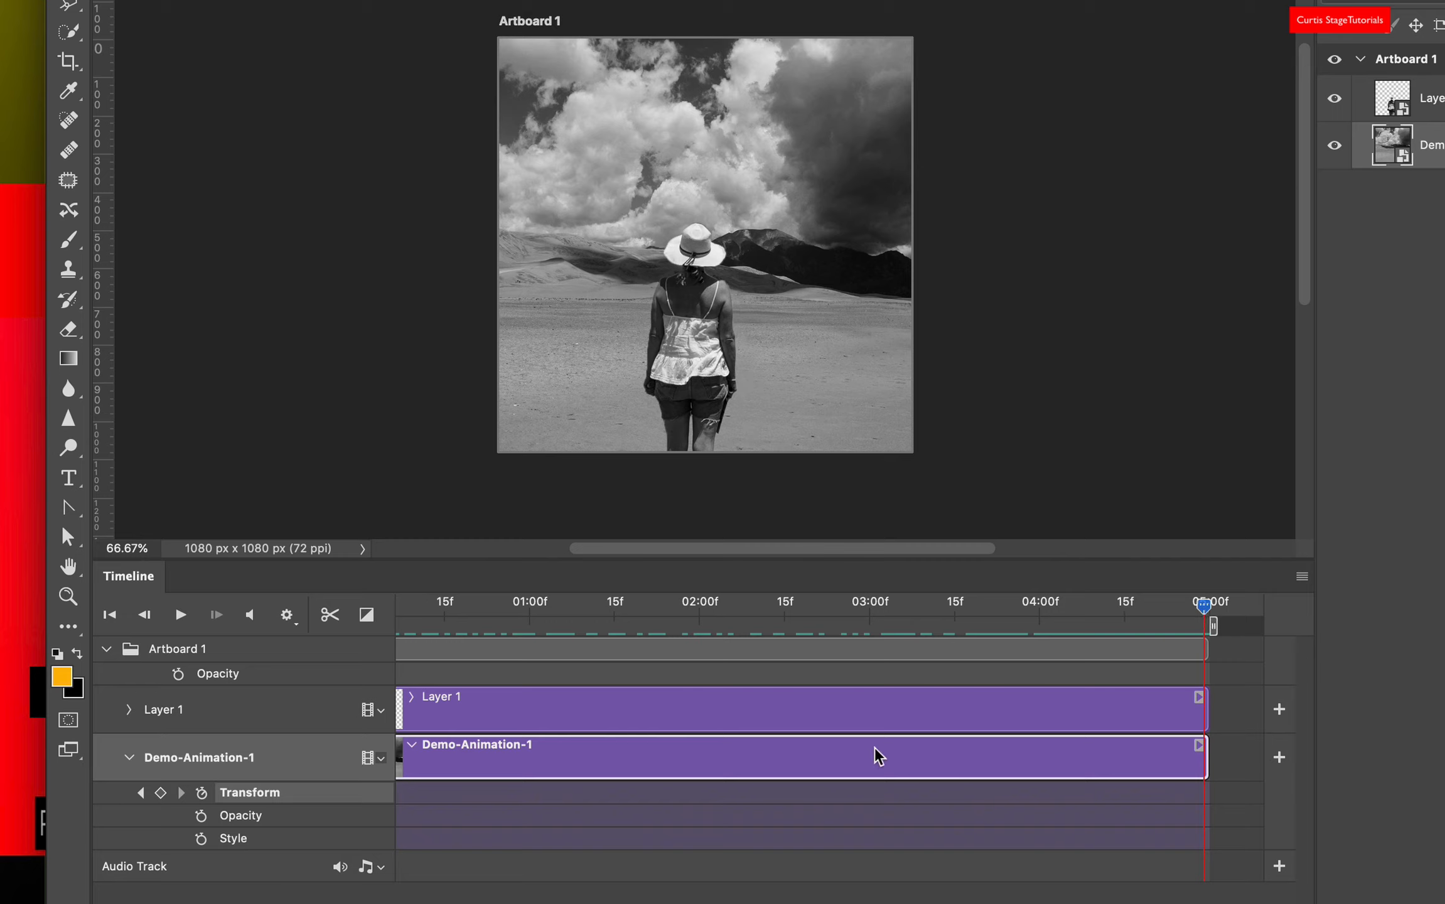
scroll(821, 760, left, 2)
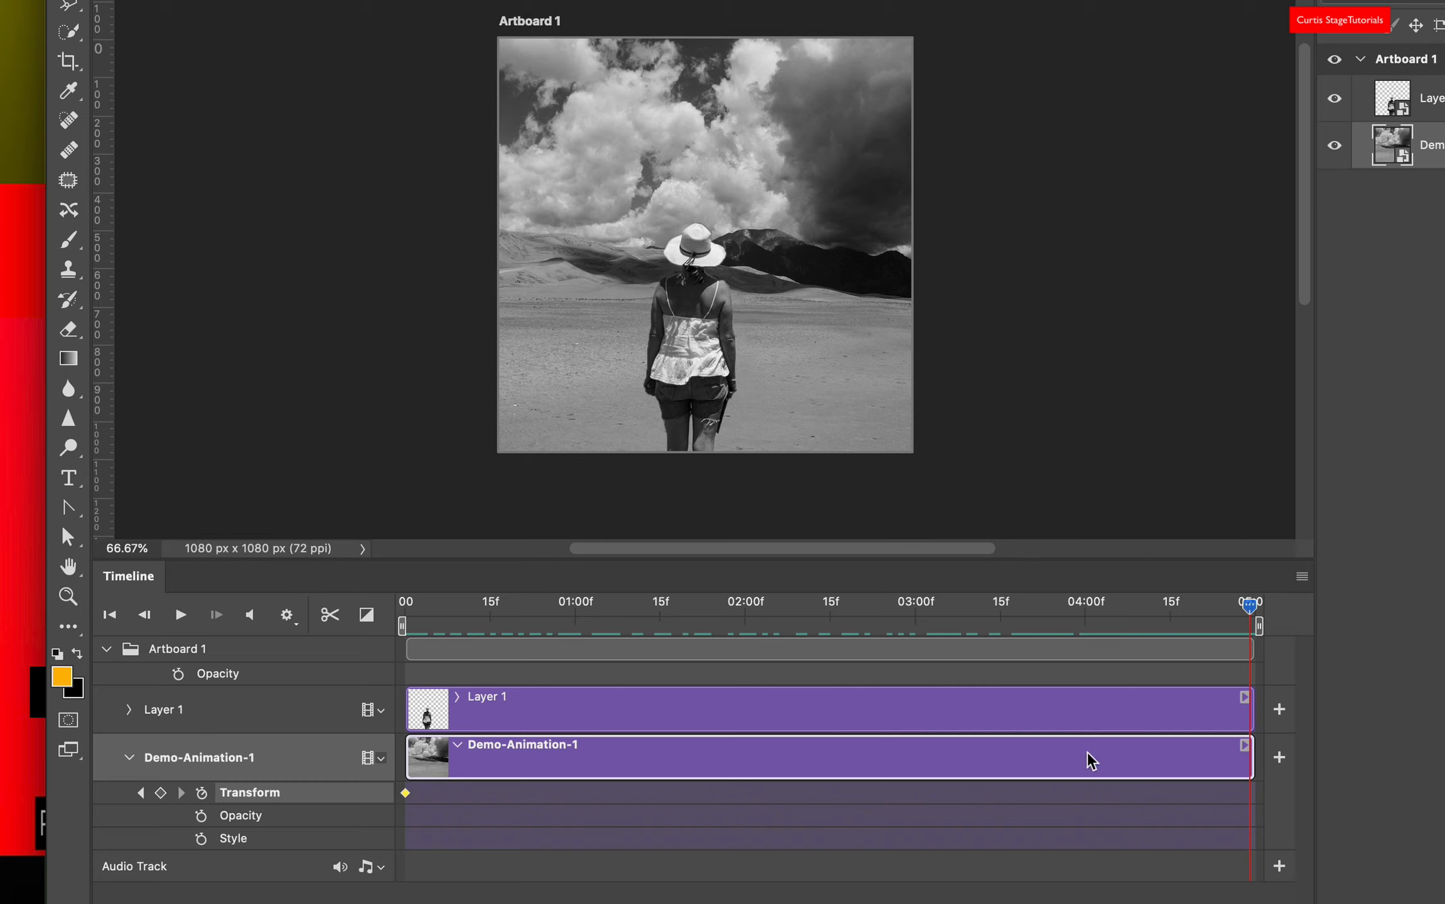
click(161, 794)
Enlarge the Demo-Animation-1 background at its end keyframe and position it with the mountain ridge behind the woman's hat.
key(ctrl+t)
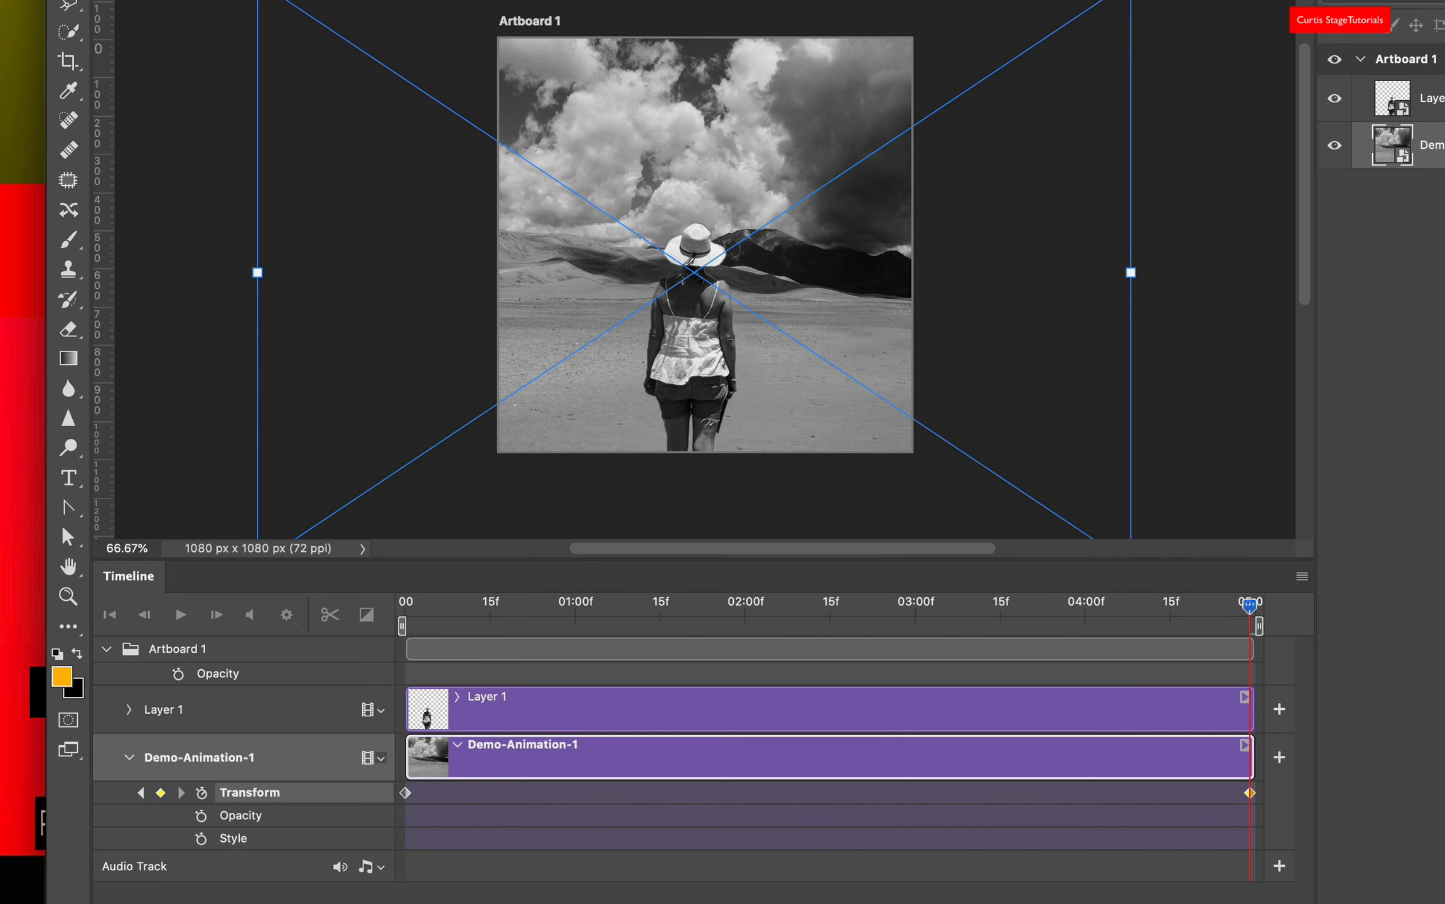
drag(1130, 272, 1290, 310)
drag(754, 345, 524, 468)
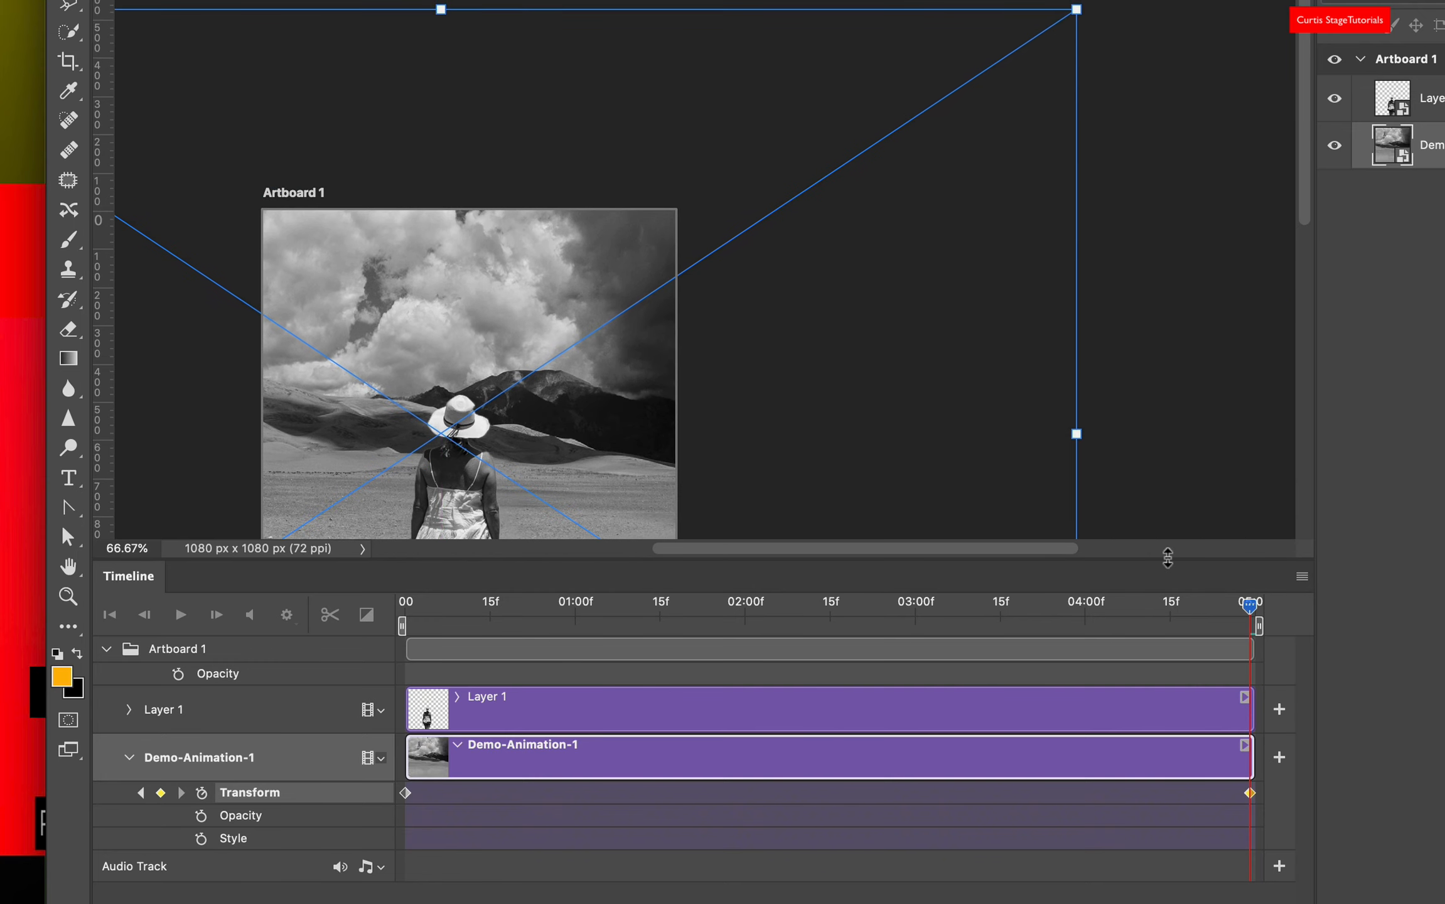
key(super+minus)
key(super+minus)
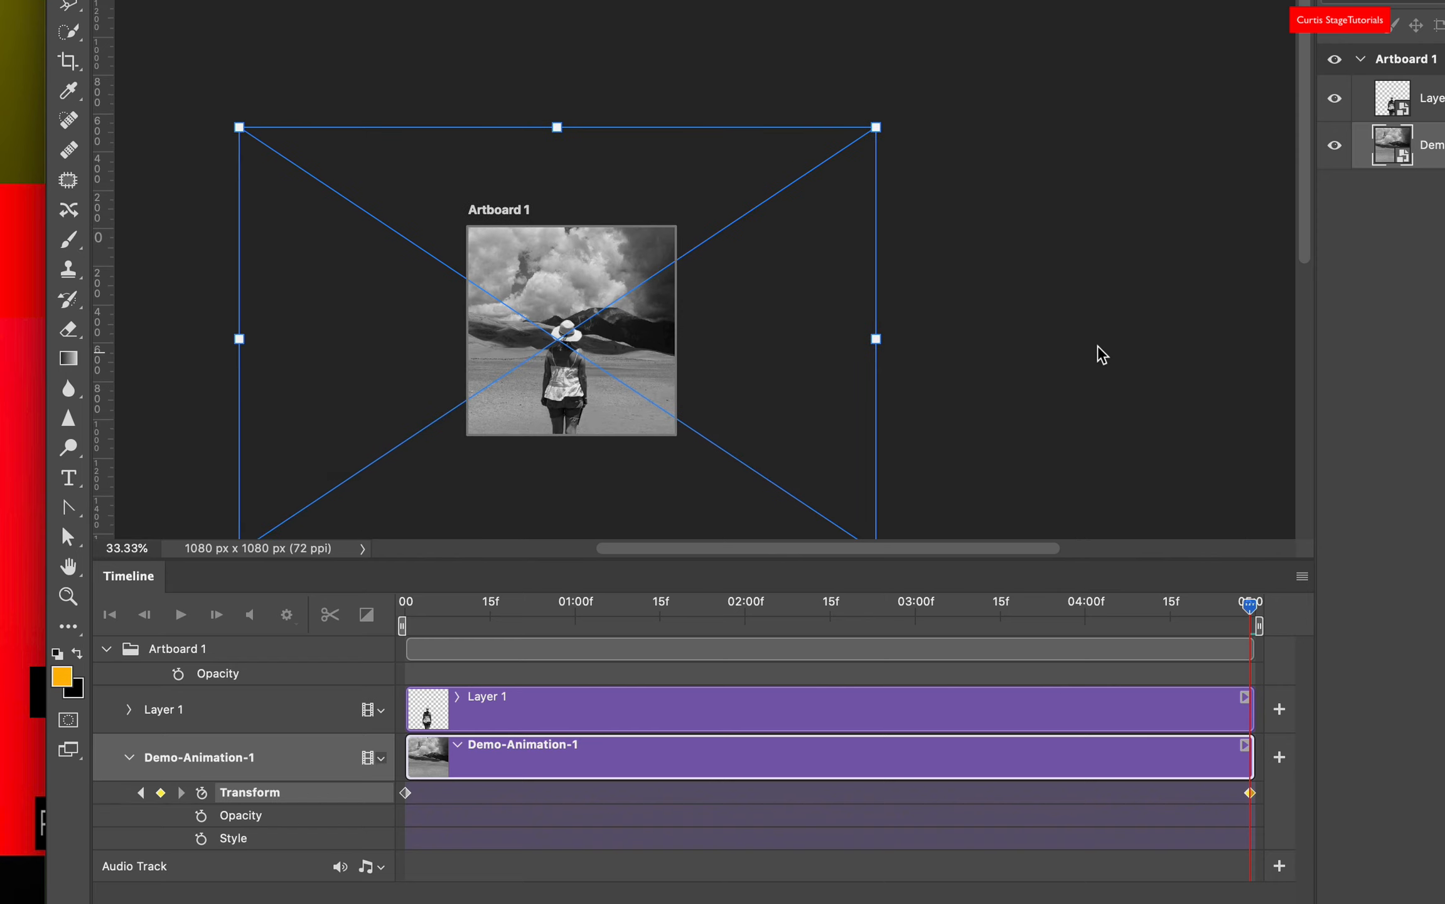
drag(880, 128, 848, 148)
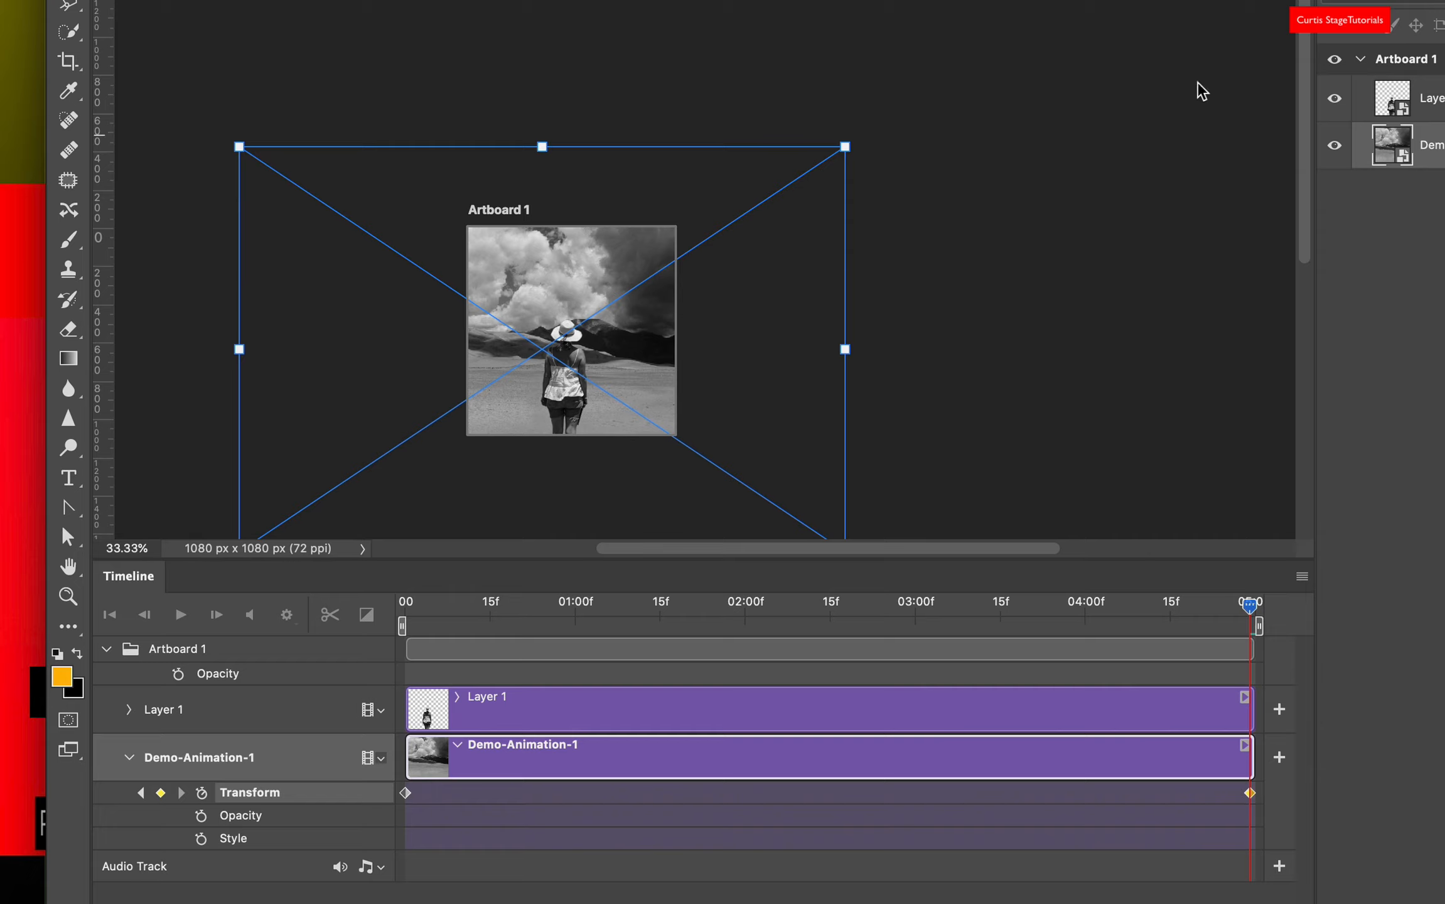
key(Return)
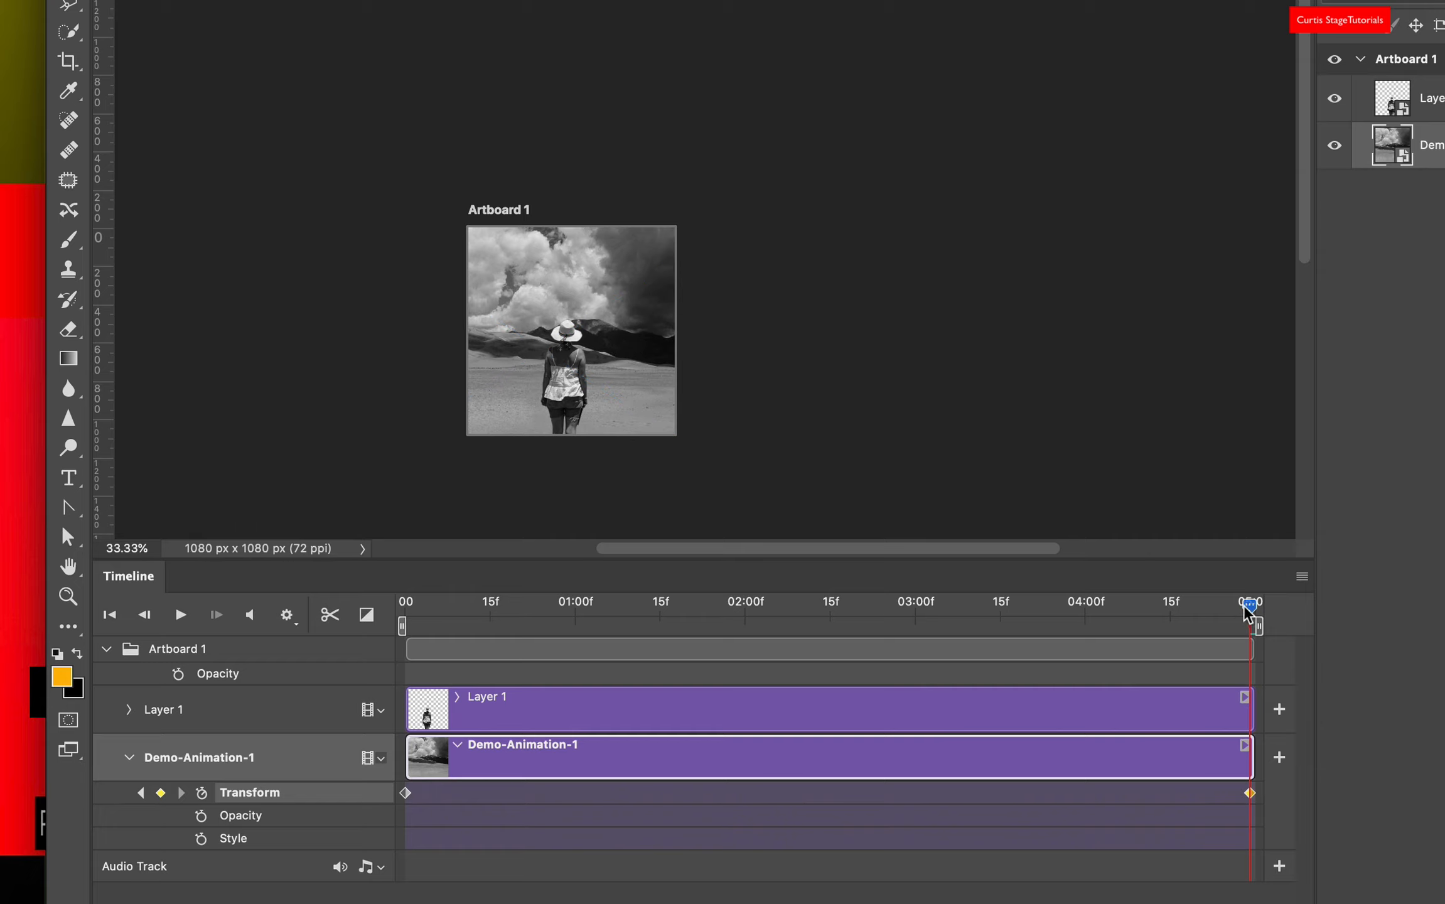
Scrub through the timeline and play the animation to check the motion of the woman and the background.
drag(1250, 612, 758, 639)
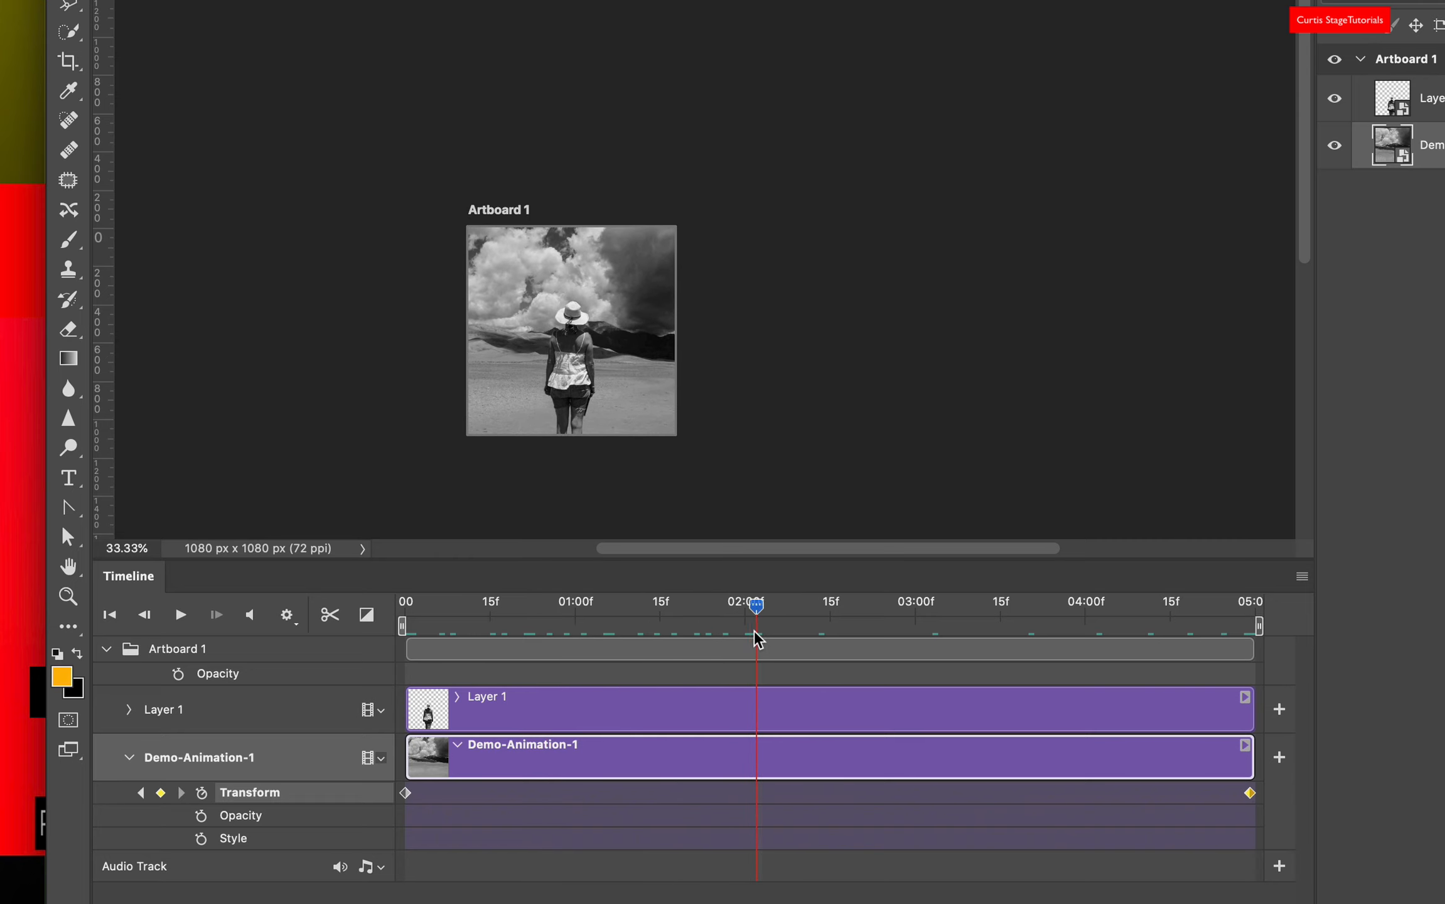
key(super+equal)
key(super+equal)
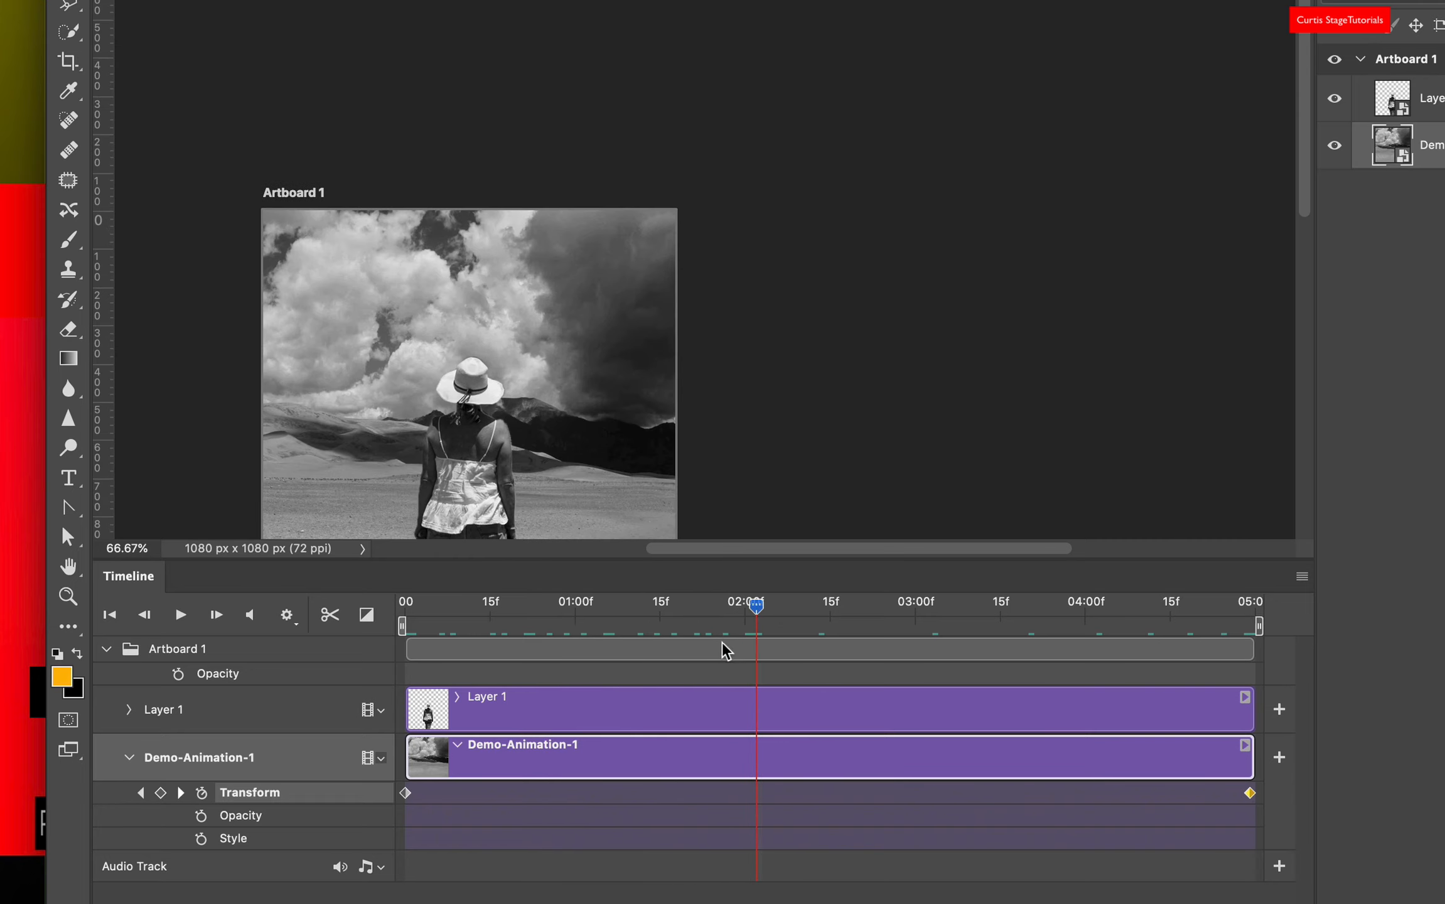
scroll(768, 314, down, 3)
scroll(768, 313, left, 4)
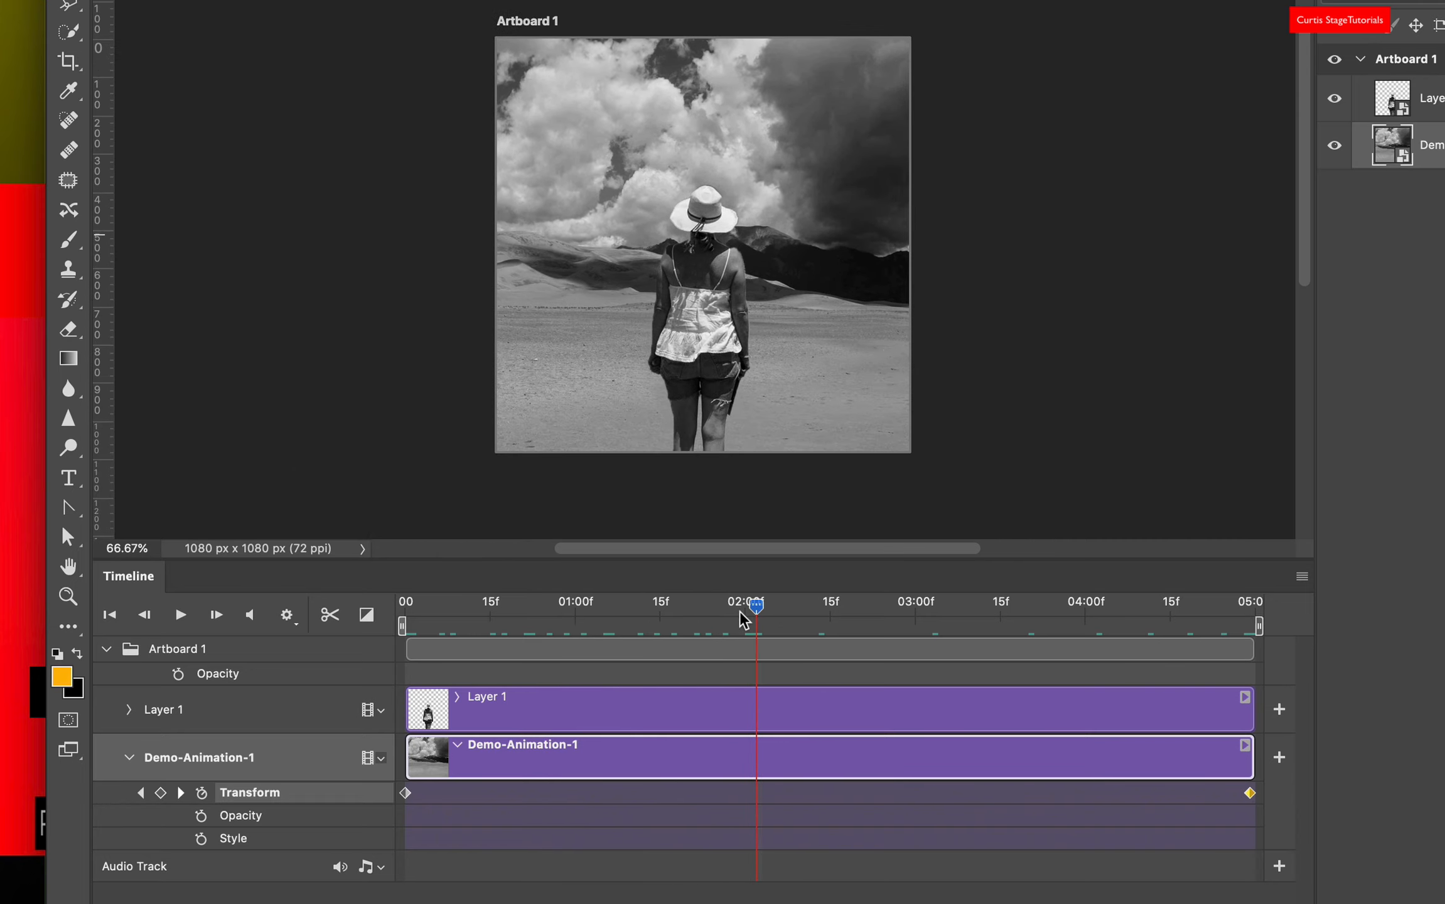
drag(744, 621, 540, 603)
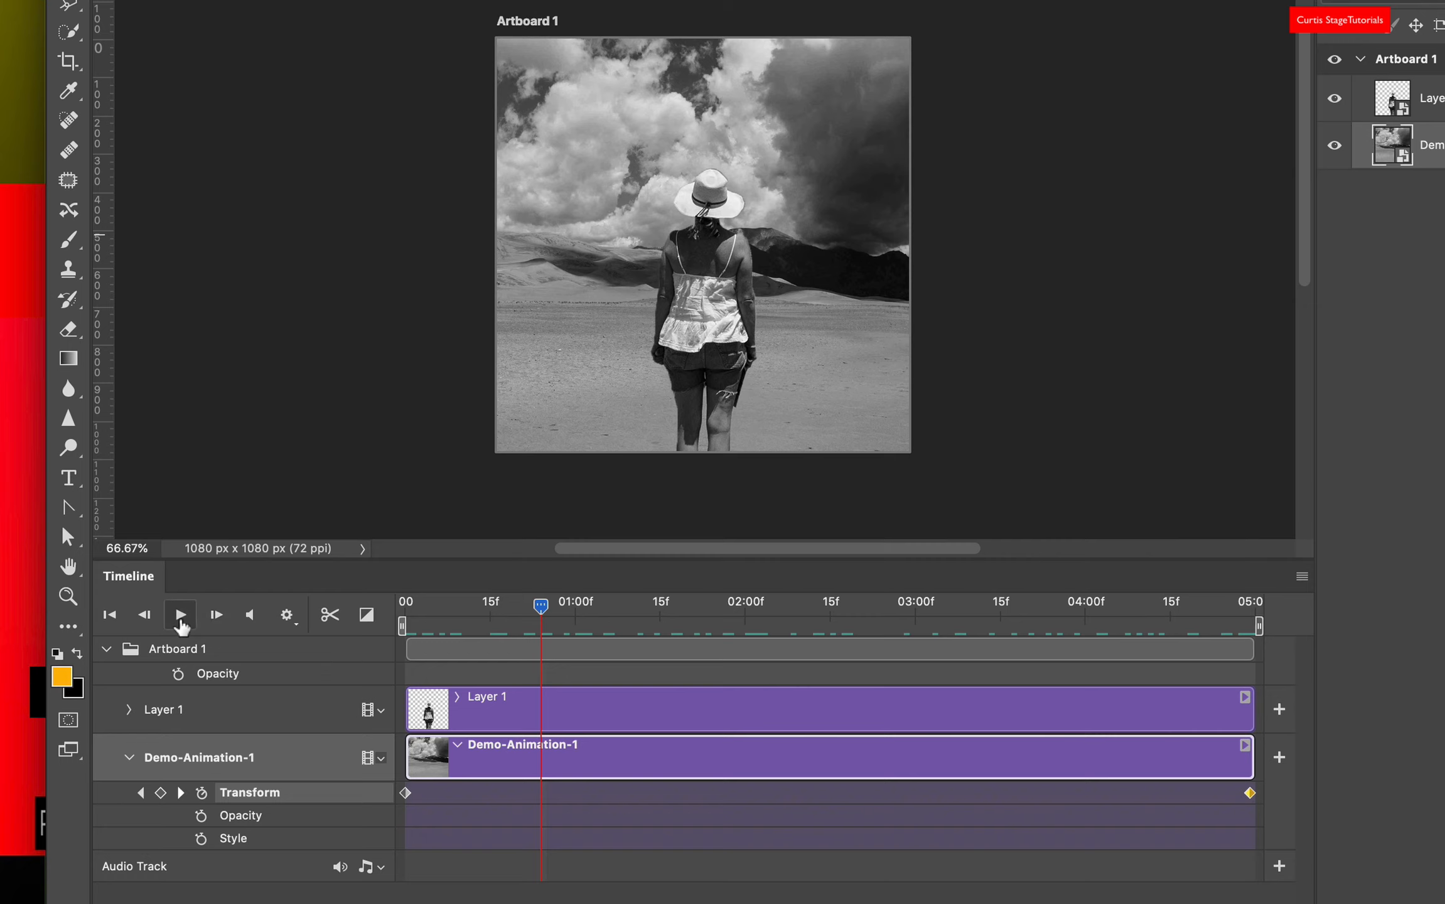
click(182, 624)
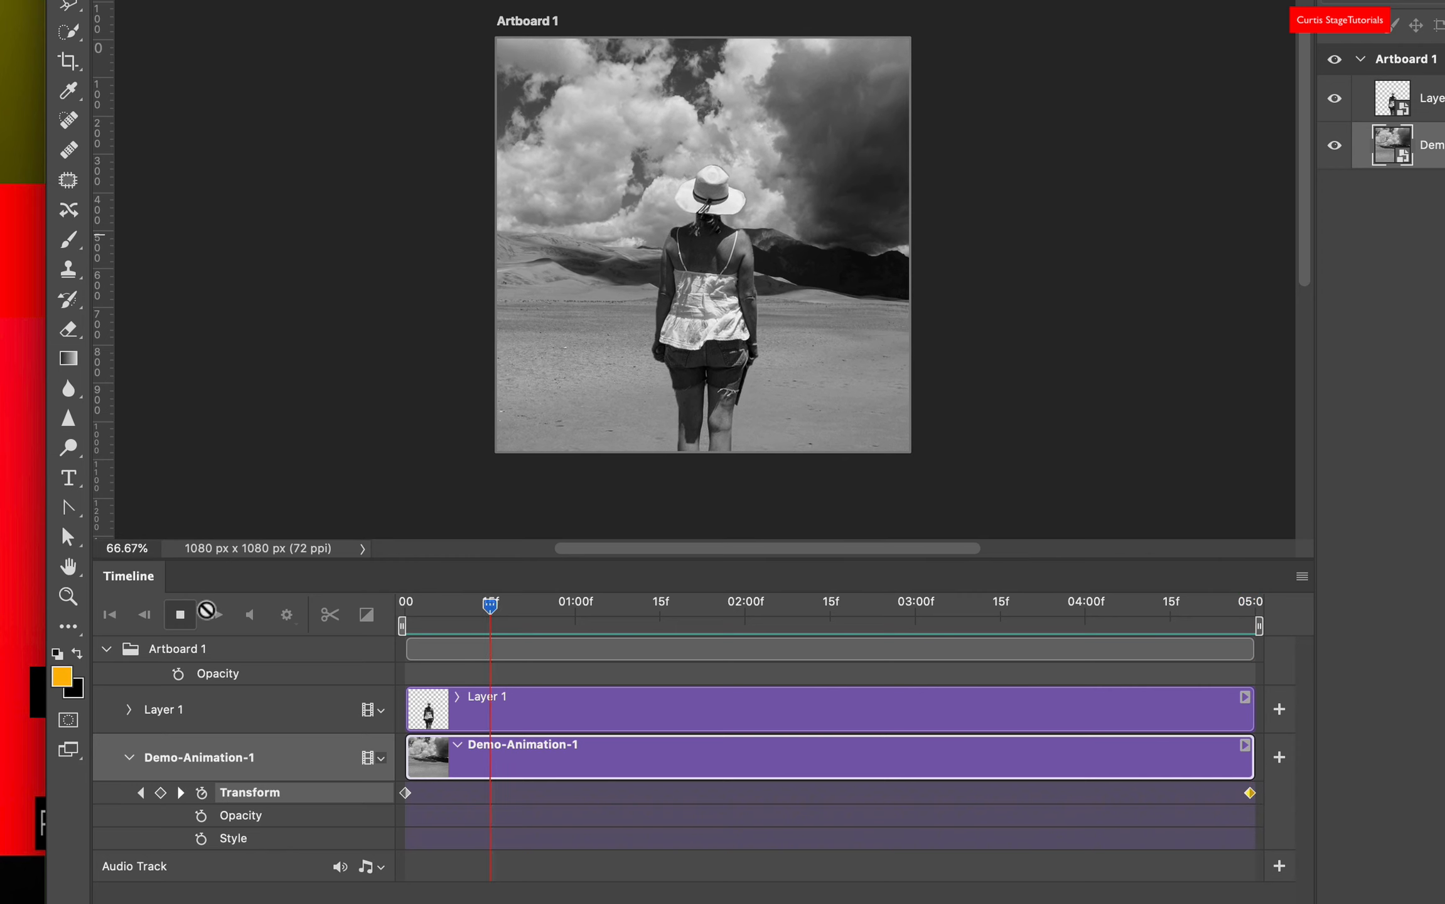
click(180, 614)
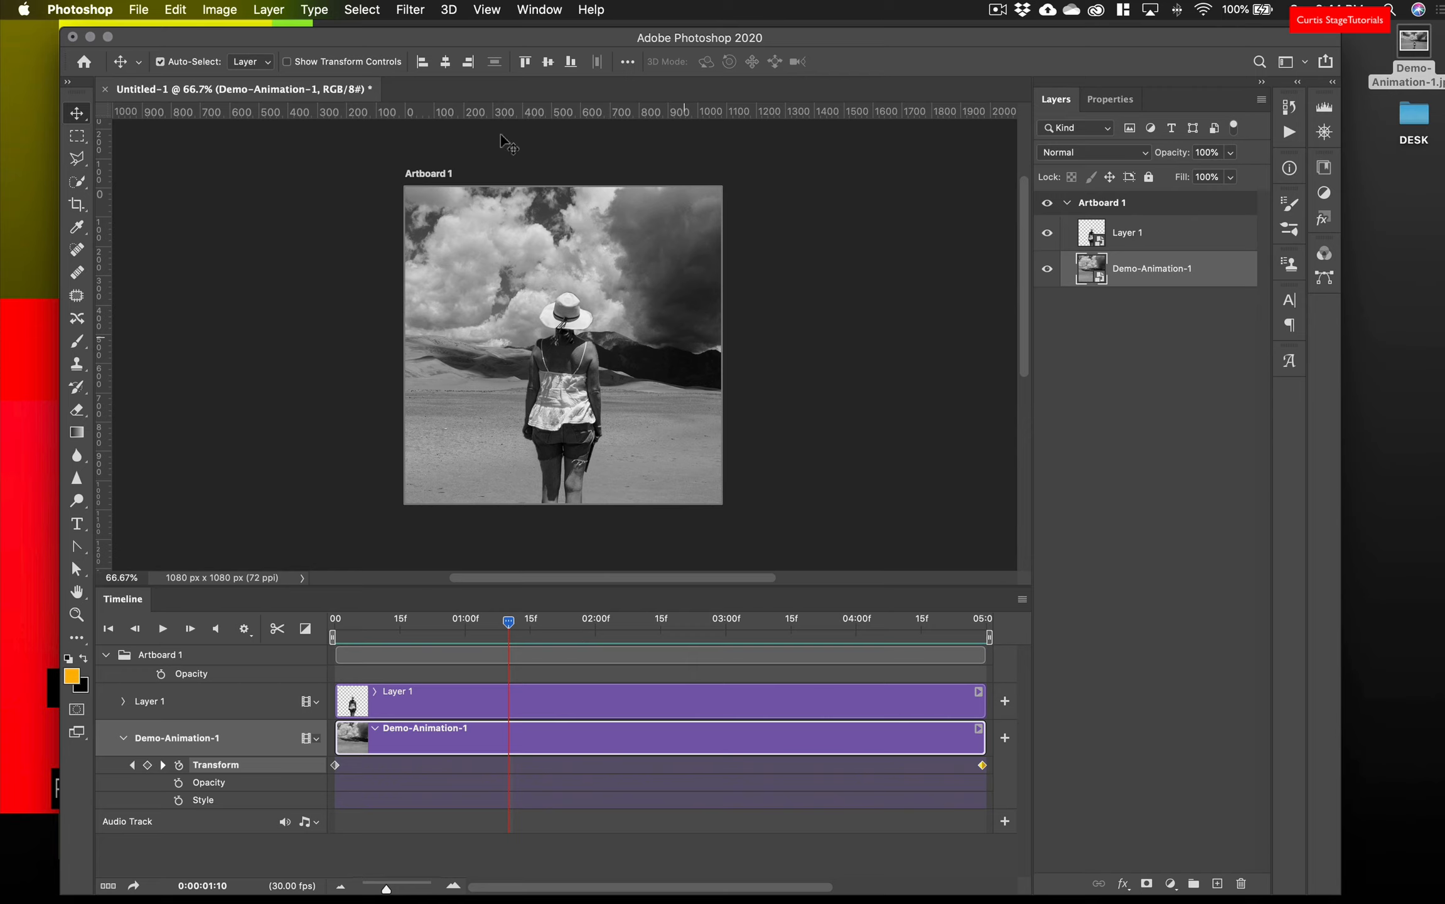
Render all frames to an H.264 video named MM200-Demo-1.mp4 in the MM200-Demo subfolder at 1080 x 1080 and 30 fps.
click(142, 11)
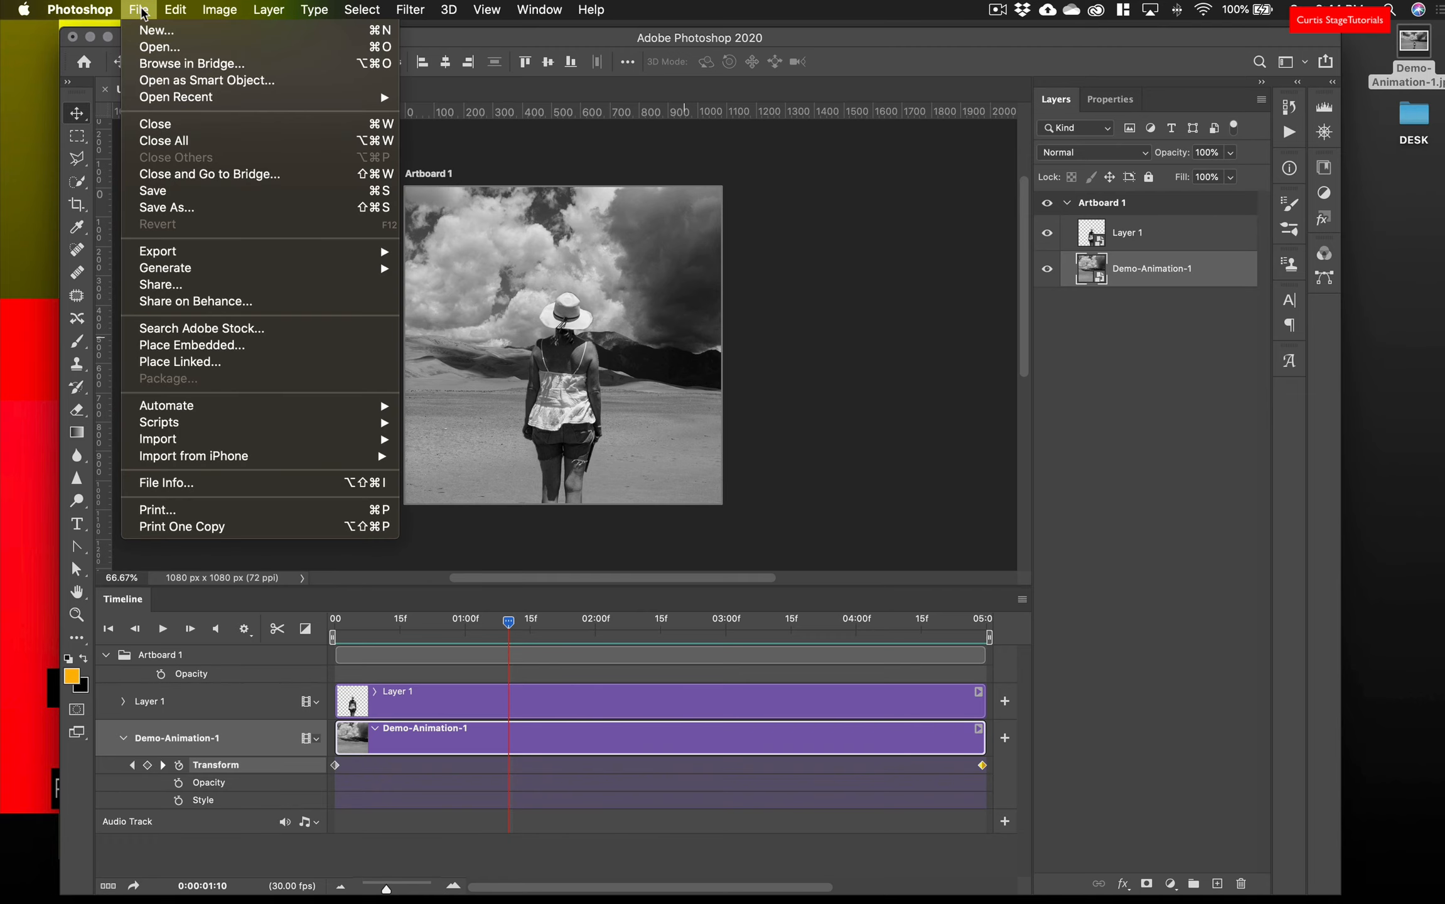
mouse_move(192, 254)
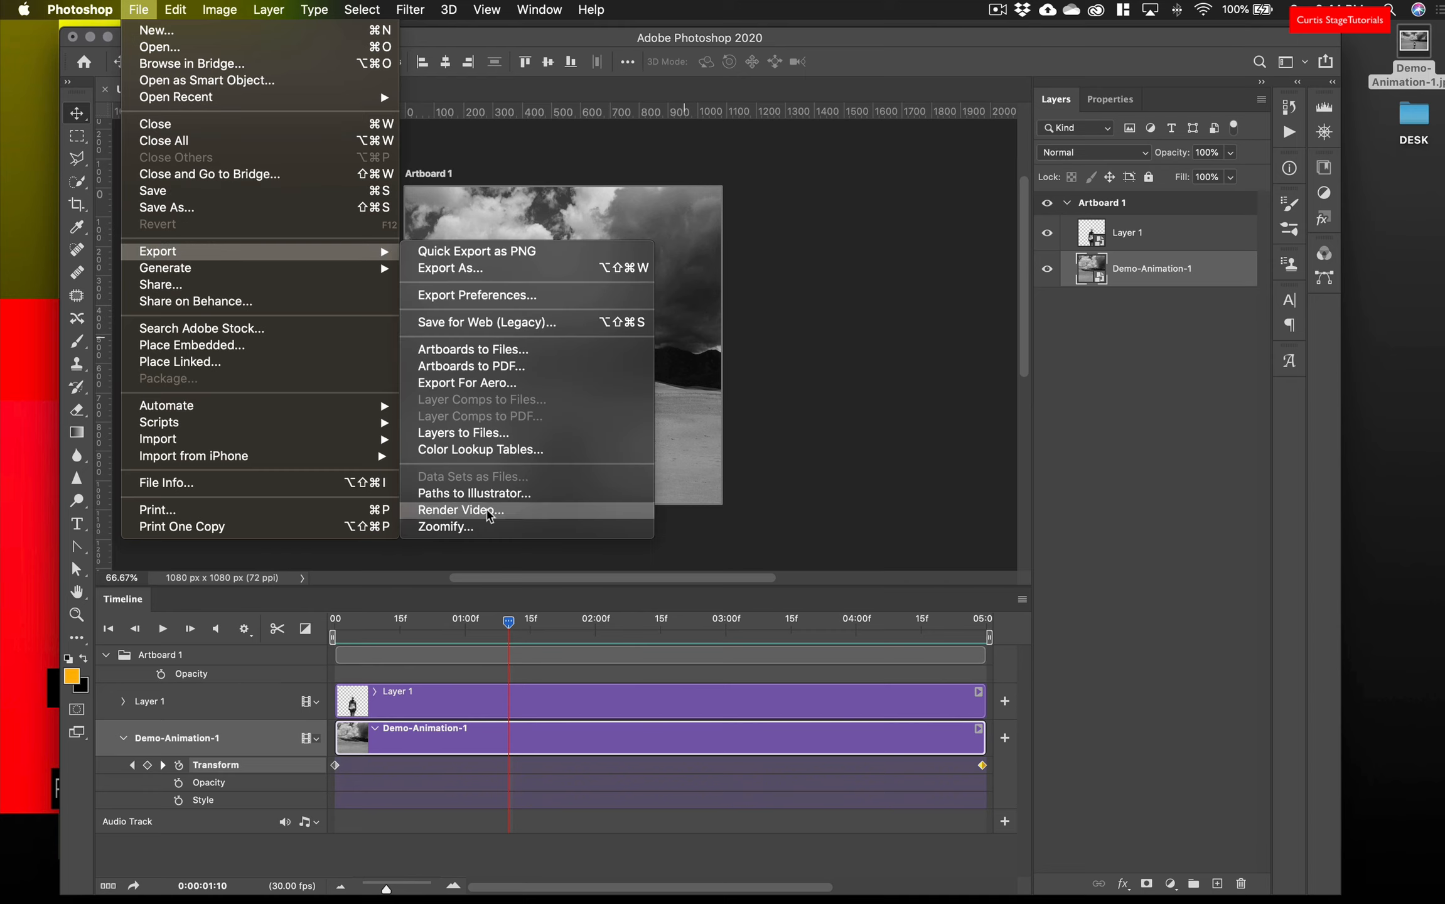
click(479, 516)
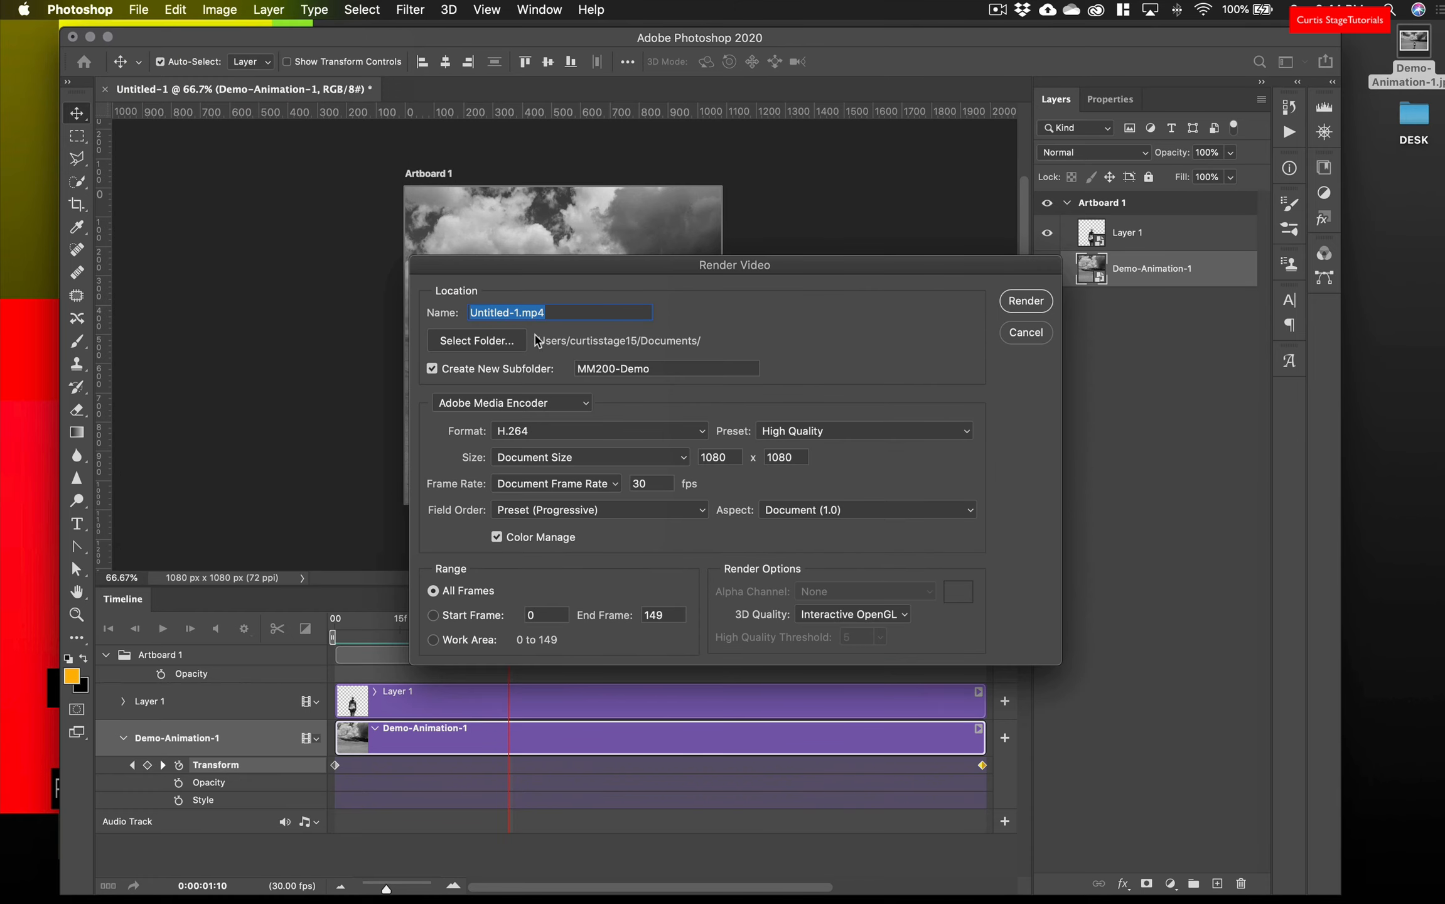
click(505, 314)
drag(514, 311, 444, 312)
text(dese)
key(BackSpace)
key(BackSpace)
key(BackSpace)
key(BackSpace)
text(MM20-0-)
key(BackSpace)
key(BackSpace)
key(BackSpace)
text(0-Demo)
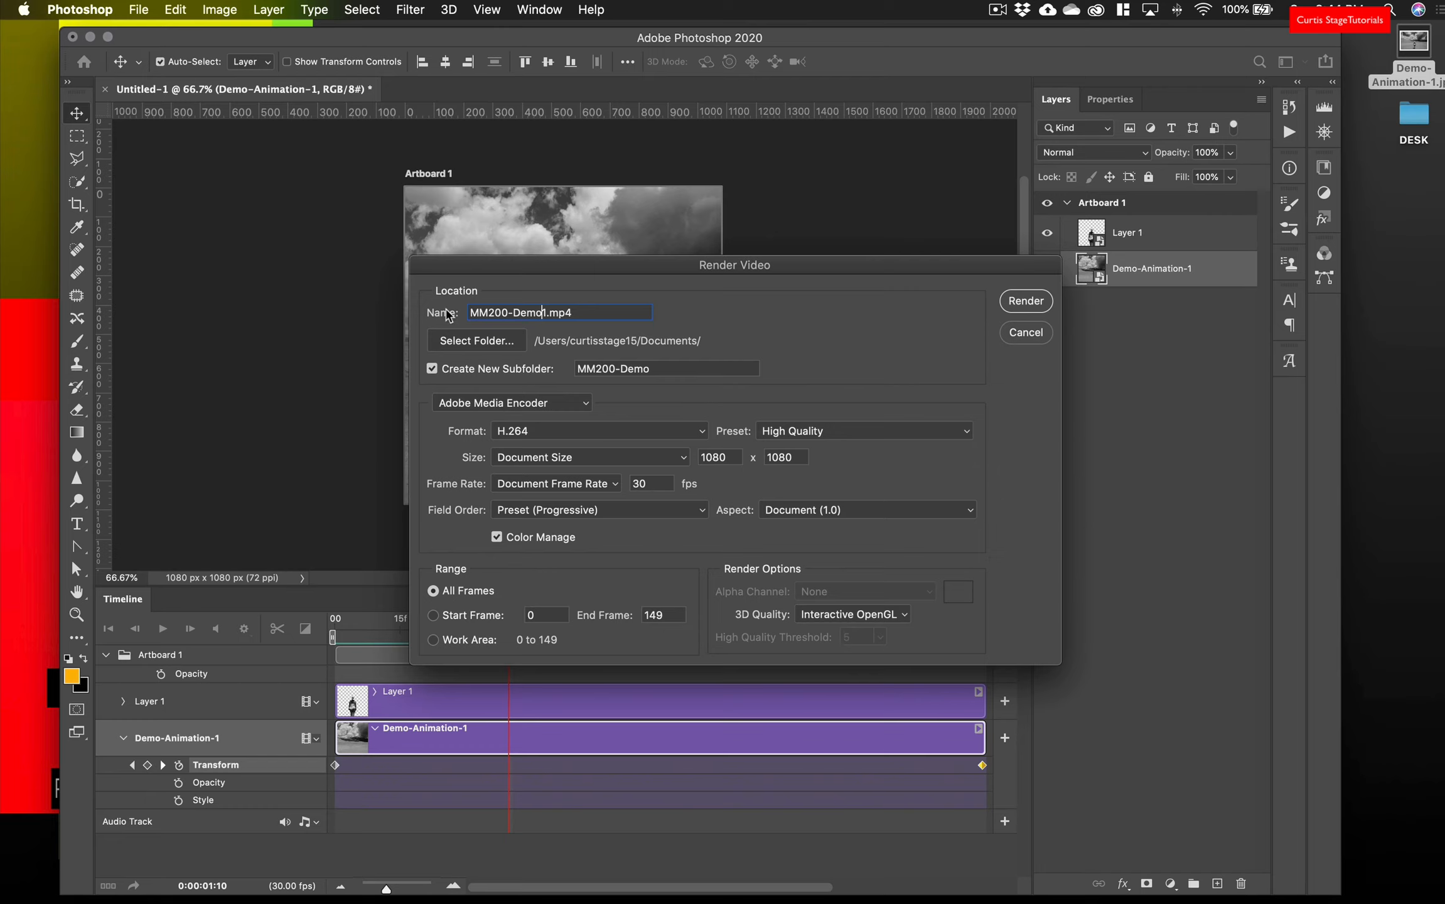
text(-)
click(1038, 333)
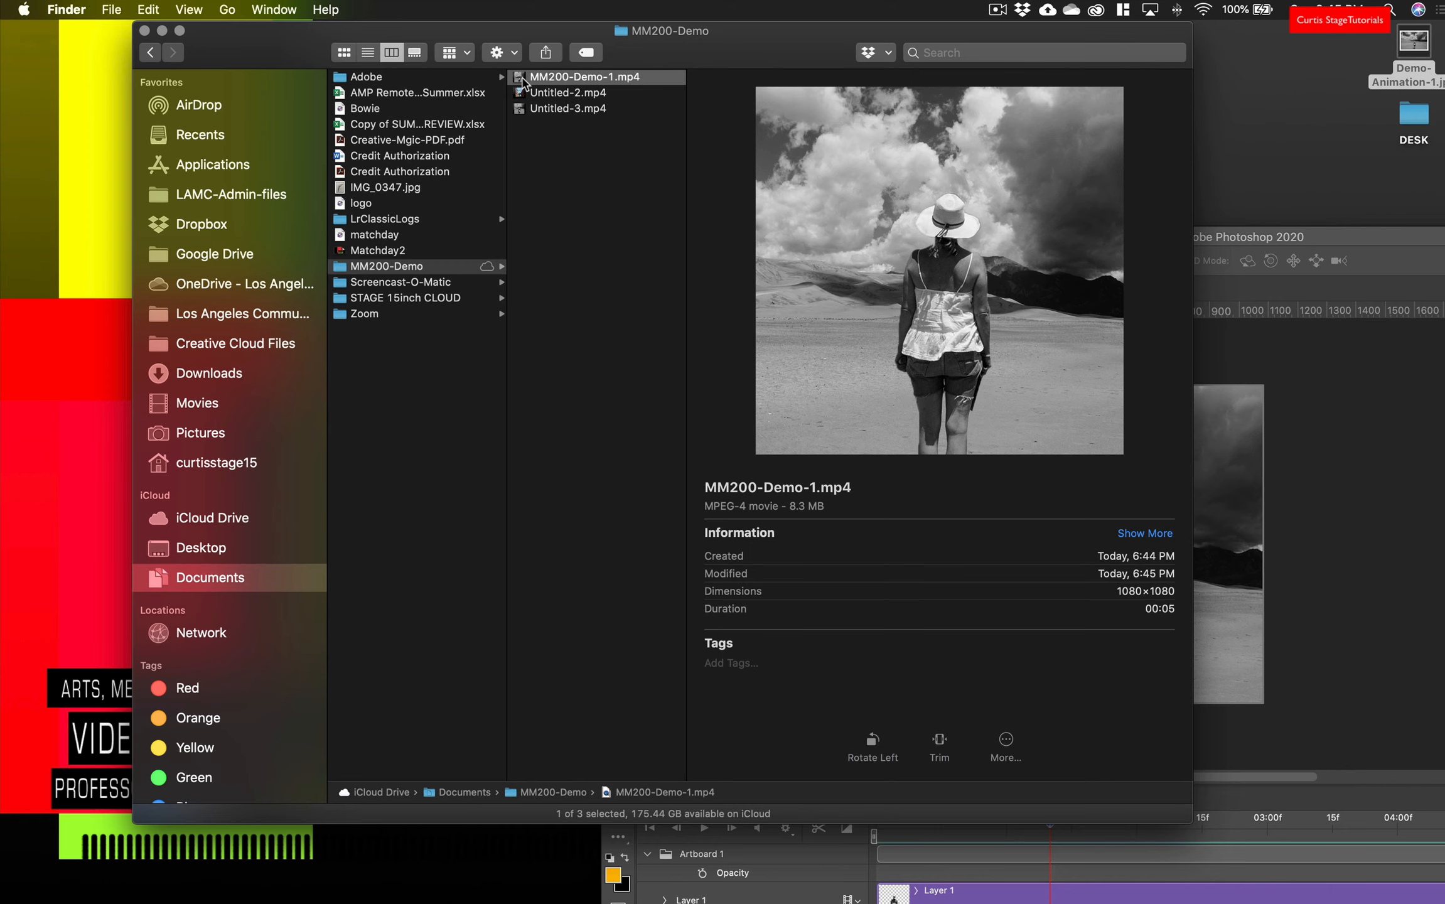
Open the rendered MM200-Demo-1.mp4 in QuickTime Player and play it through to the end.
double_click(523, 78)
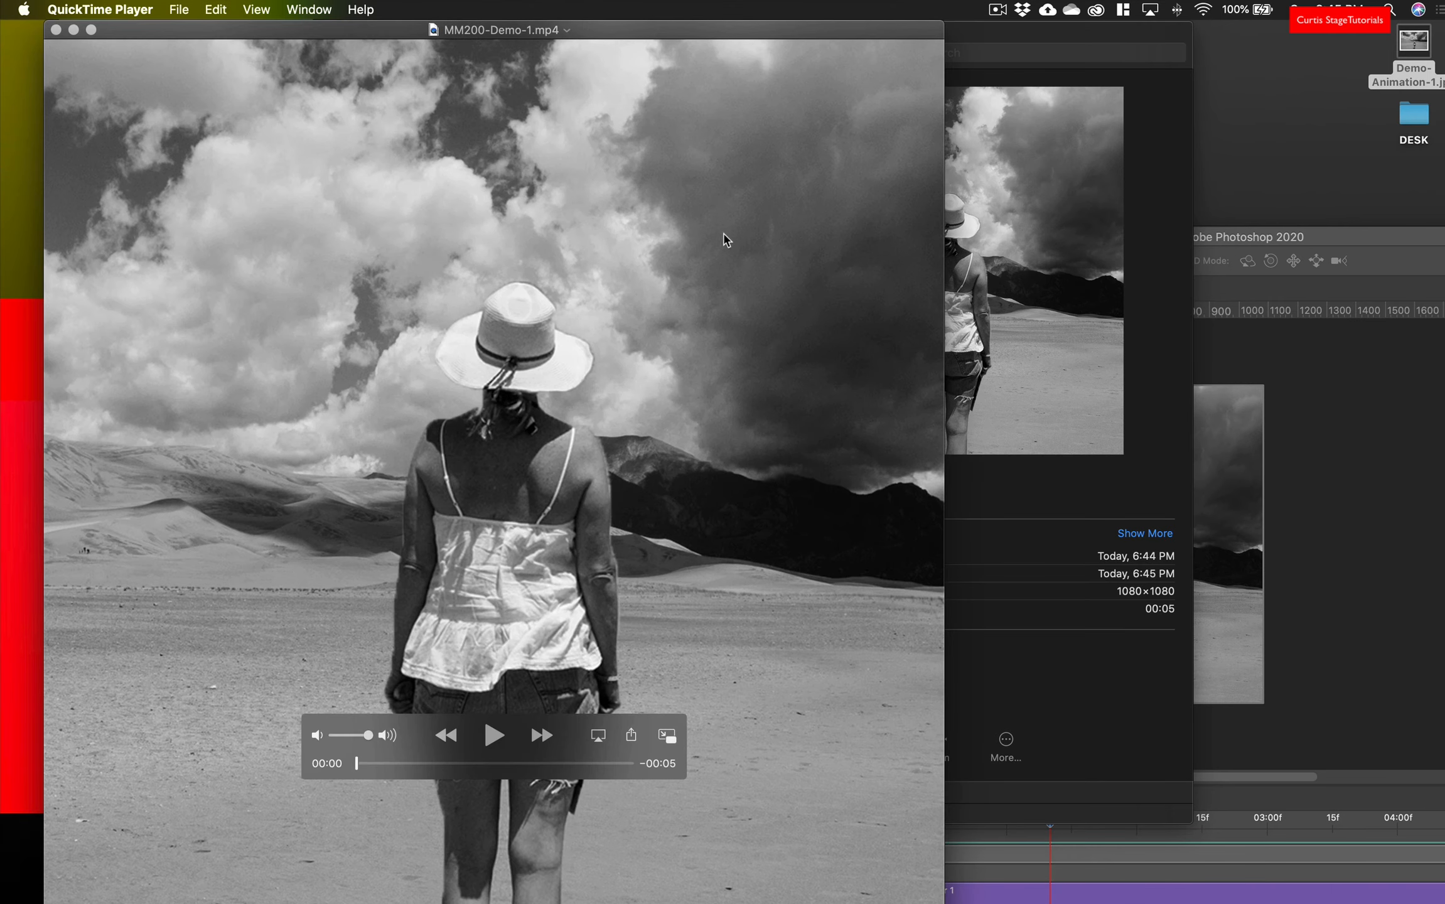
click(495, 736)
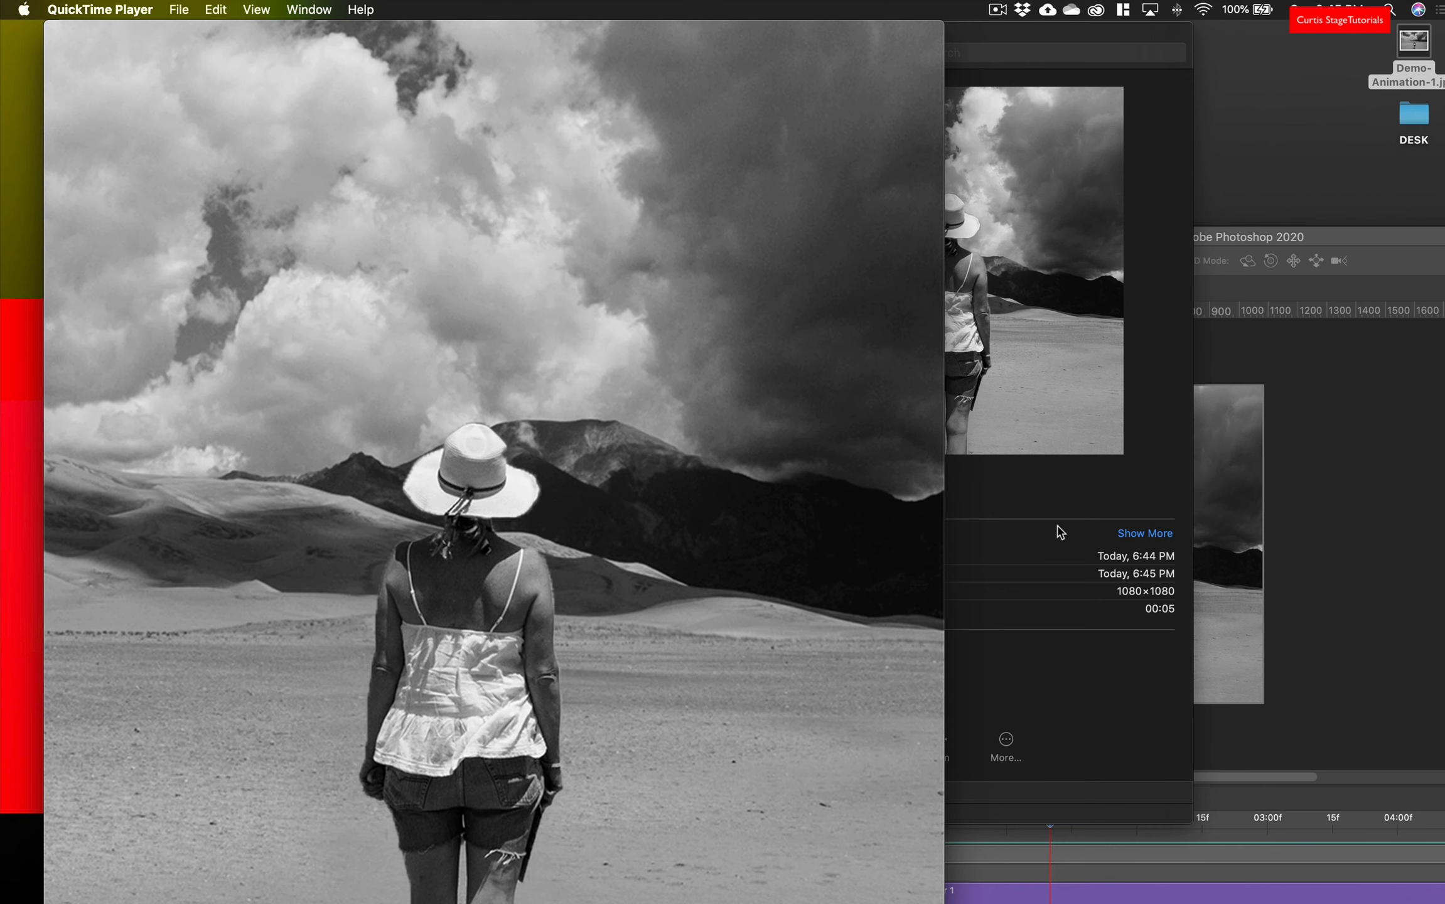
mouse_move(551, 712)
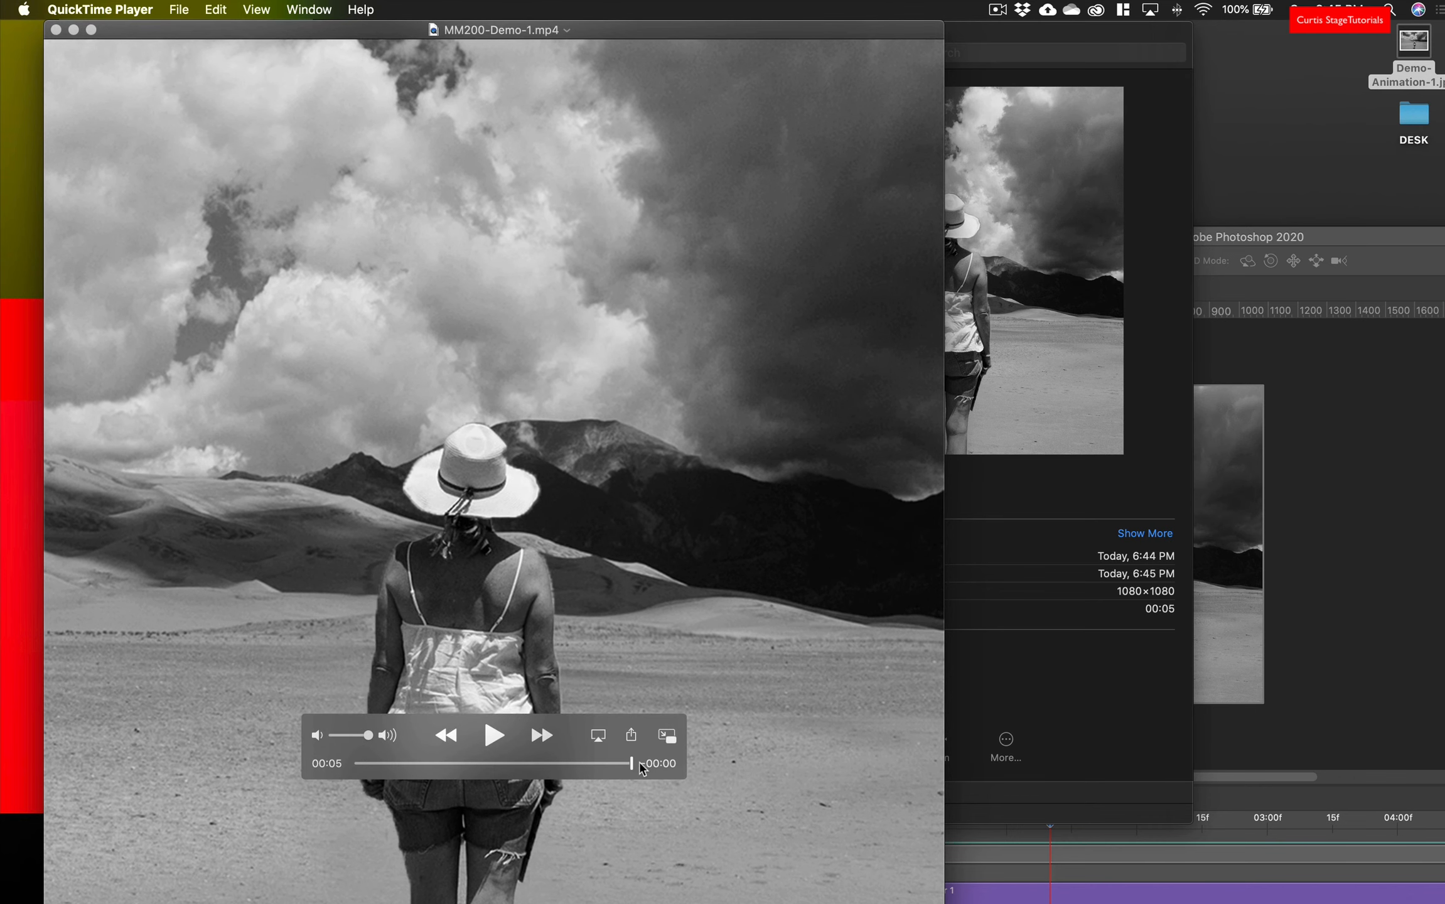
Rewind MM200-Demo-1.mp4 to its first frame and replay it to review the movement of the woman and background.
drag(626, 763, 280, 772)
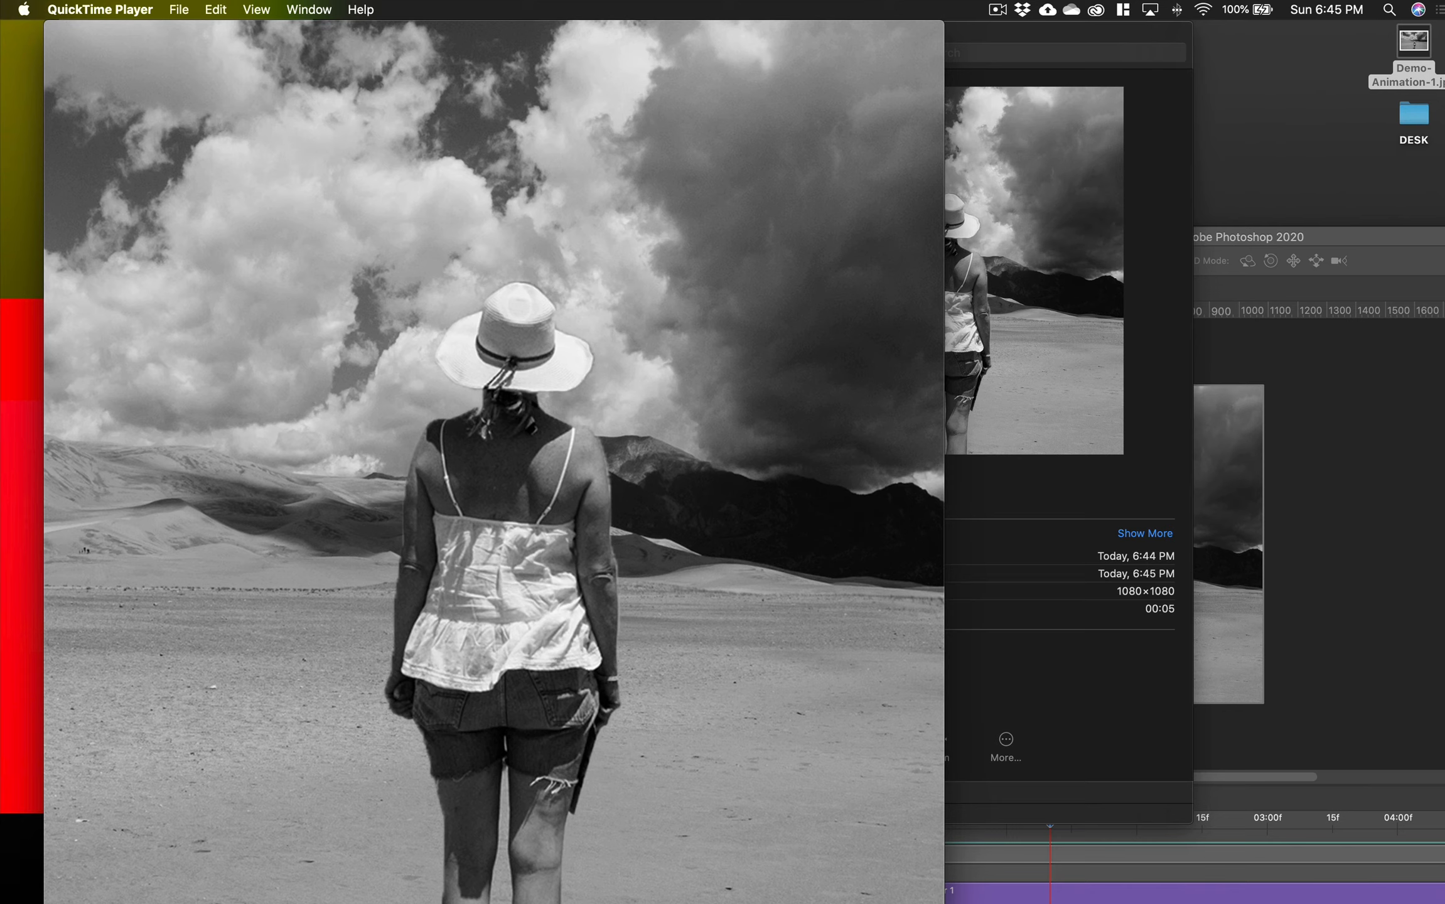
mouse_move(541, 724)
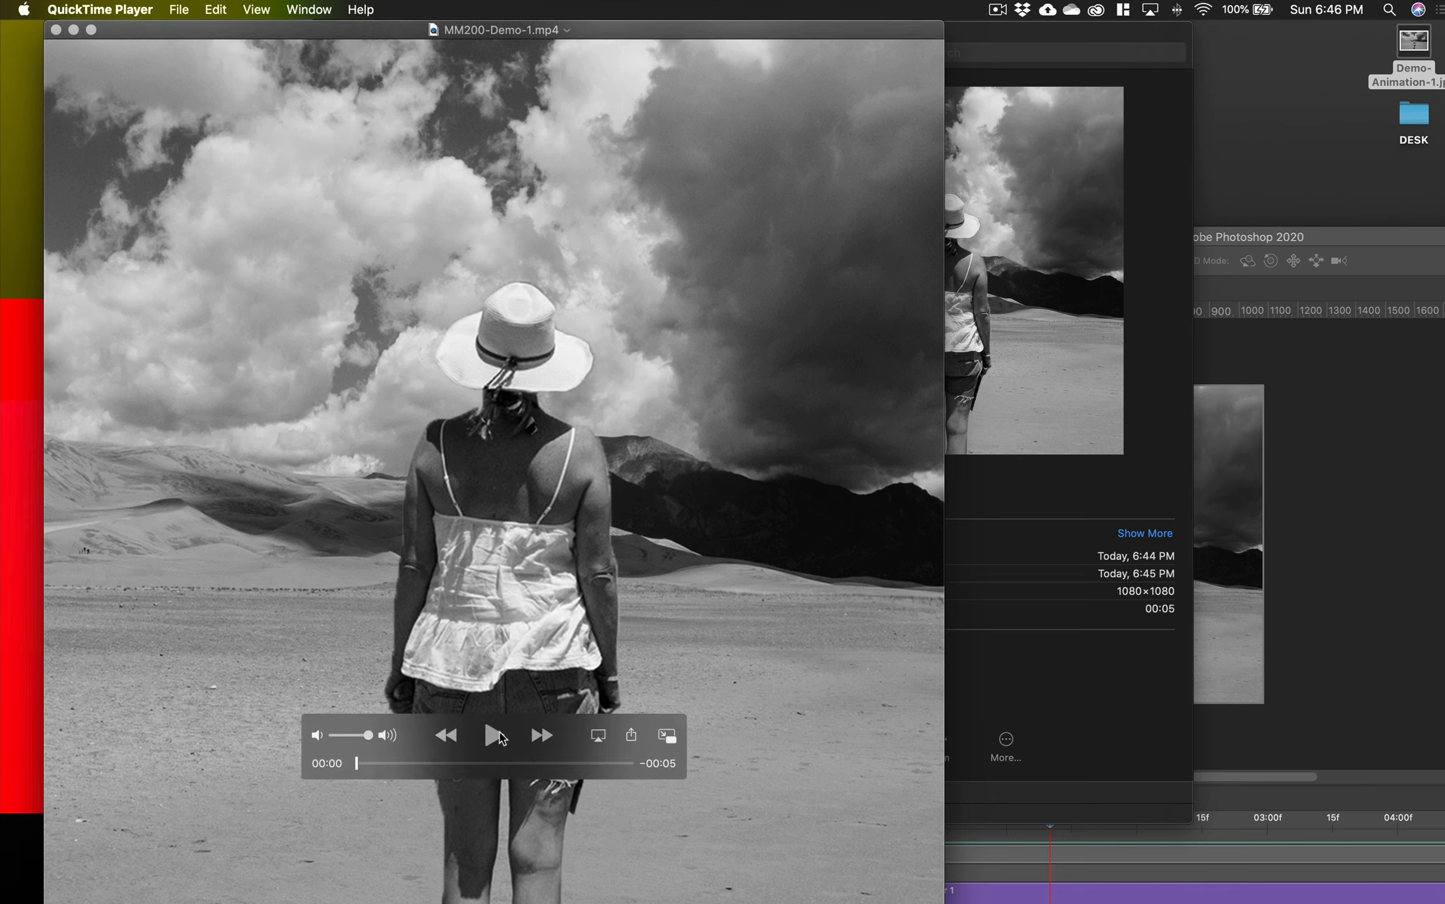
click(500, 736)
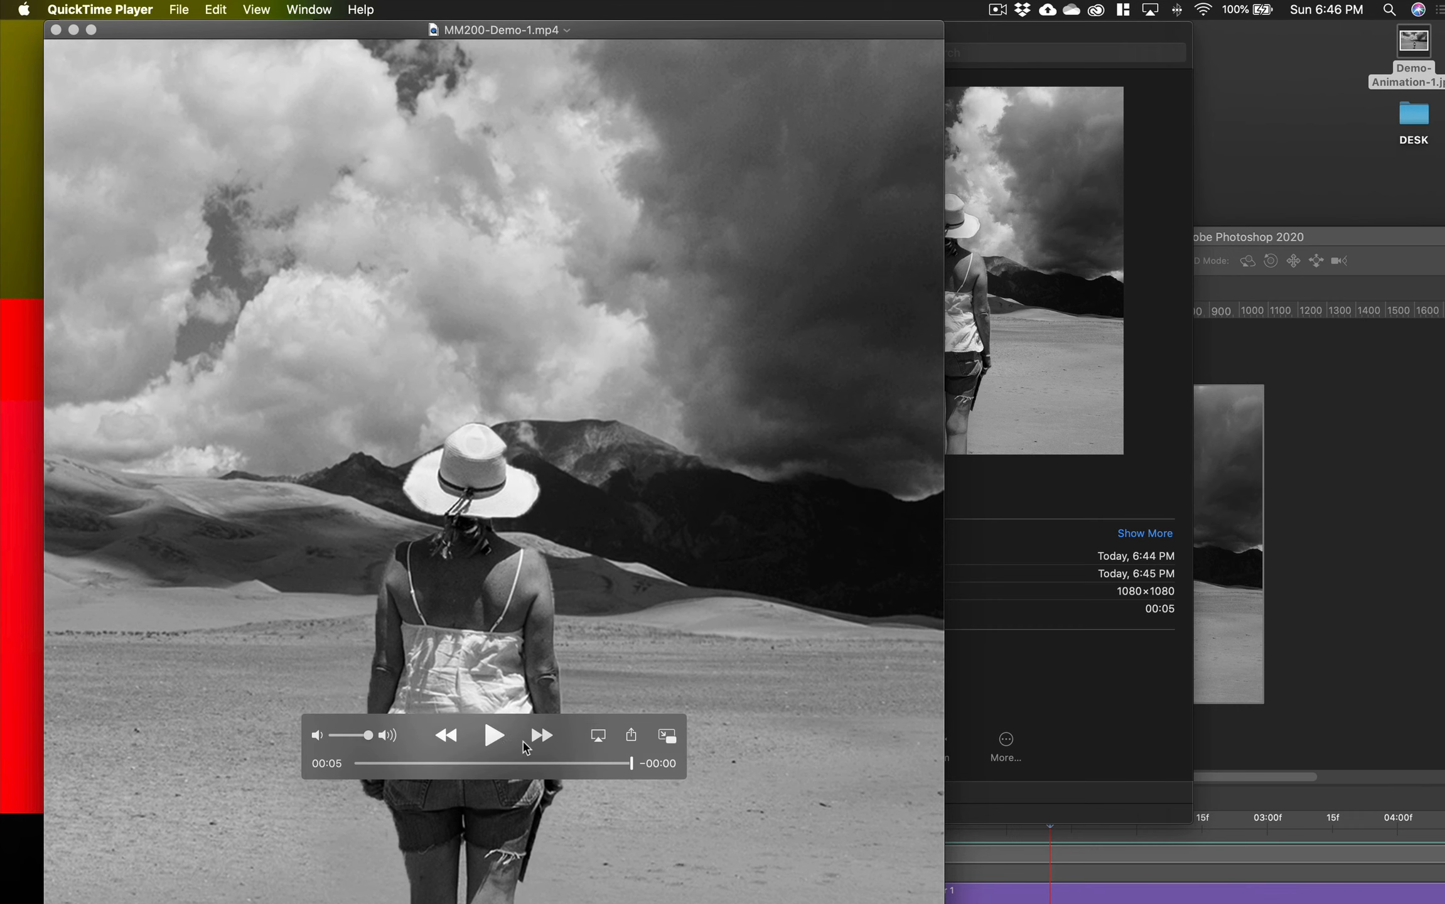
click(495, 736)
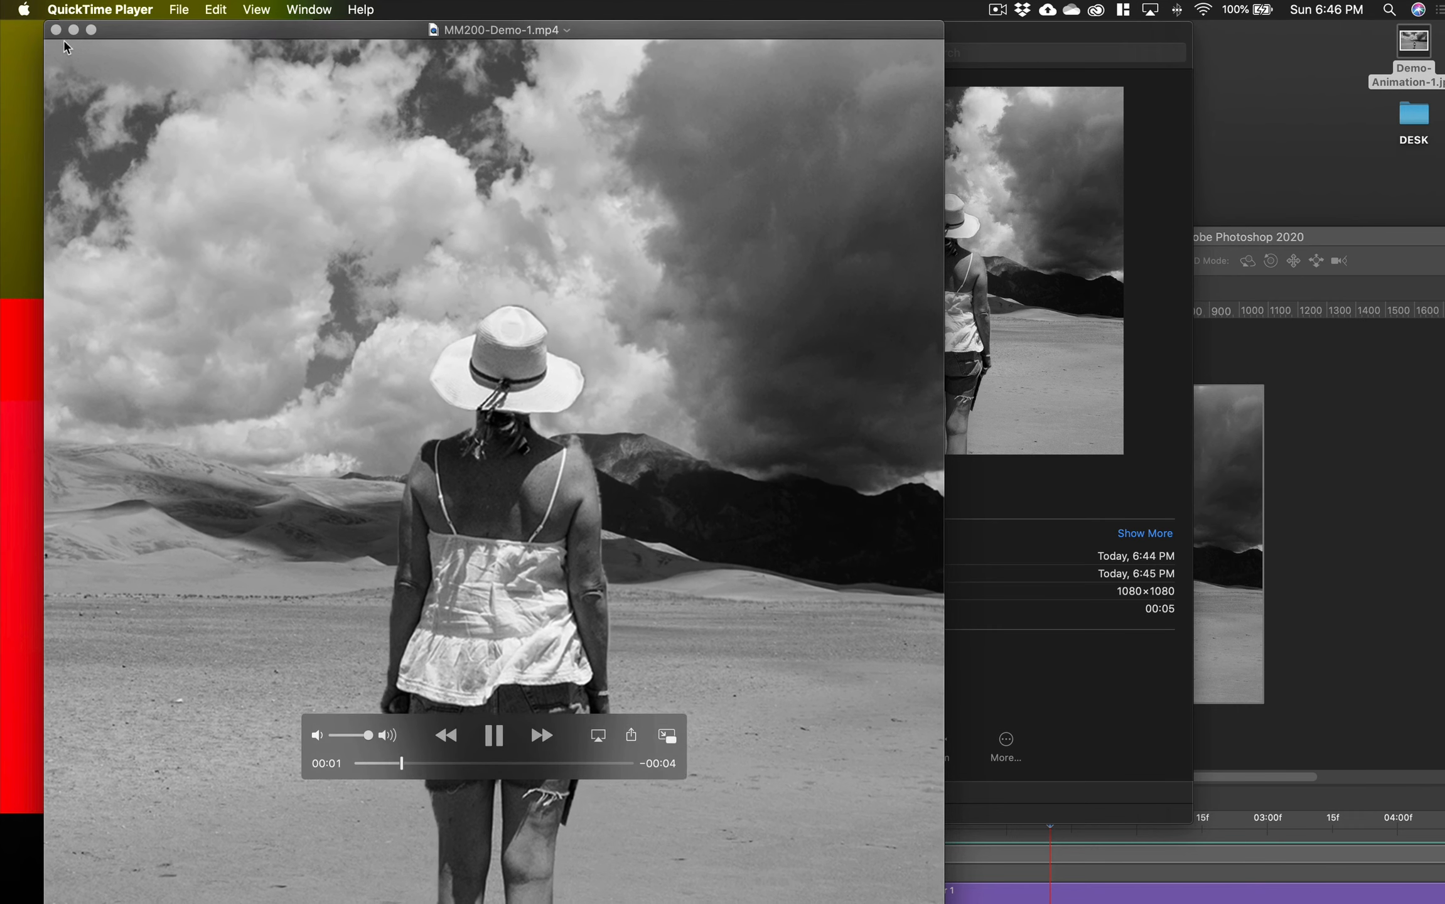
Close the MM200-Demo-1.mp4 video and move the MM200-Demo Finder window aside to uncover the desktop artwork.
click(55, 30)
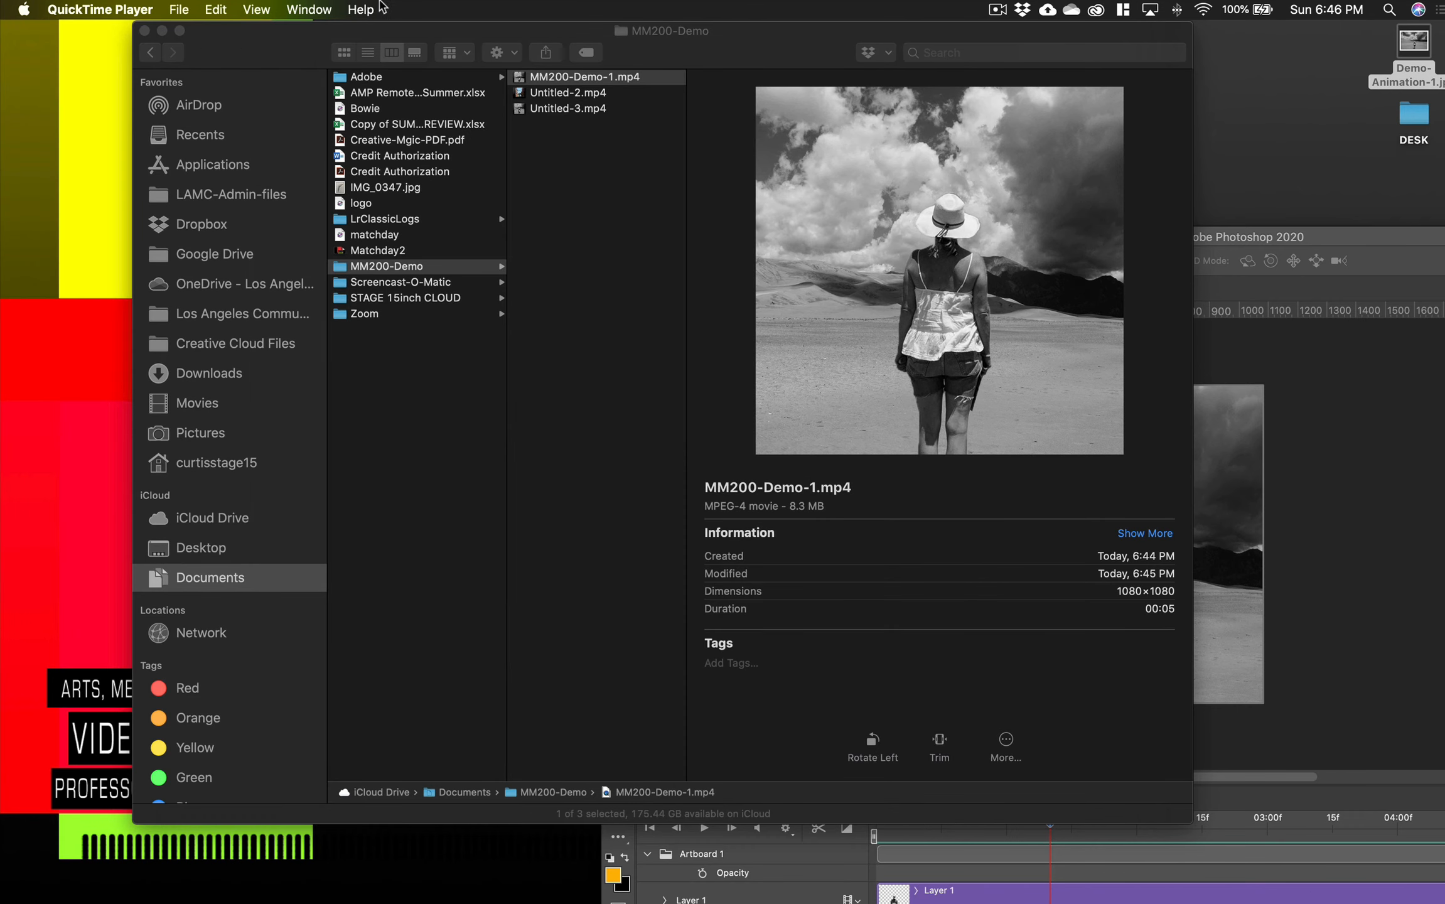
drag(353, 31, 596, 29)
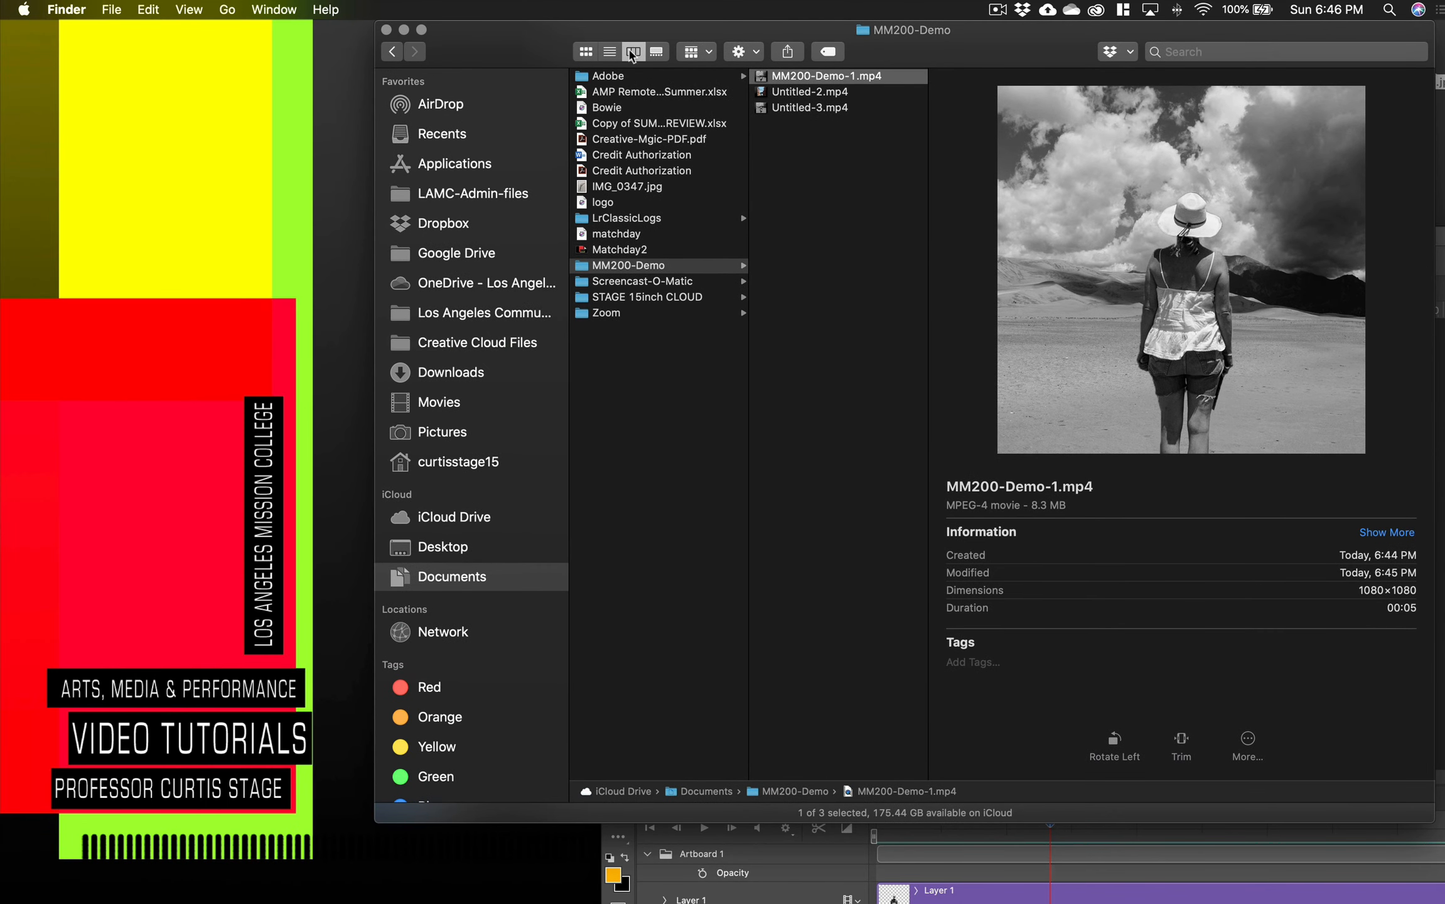
drag(537, 42, 661, 61)
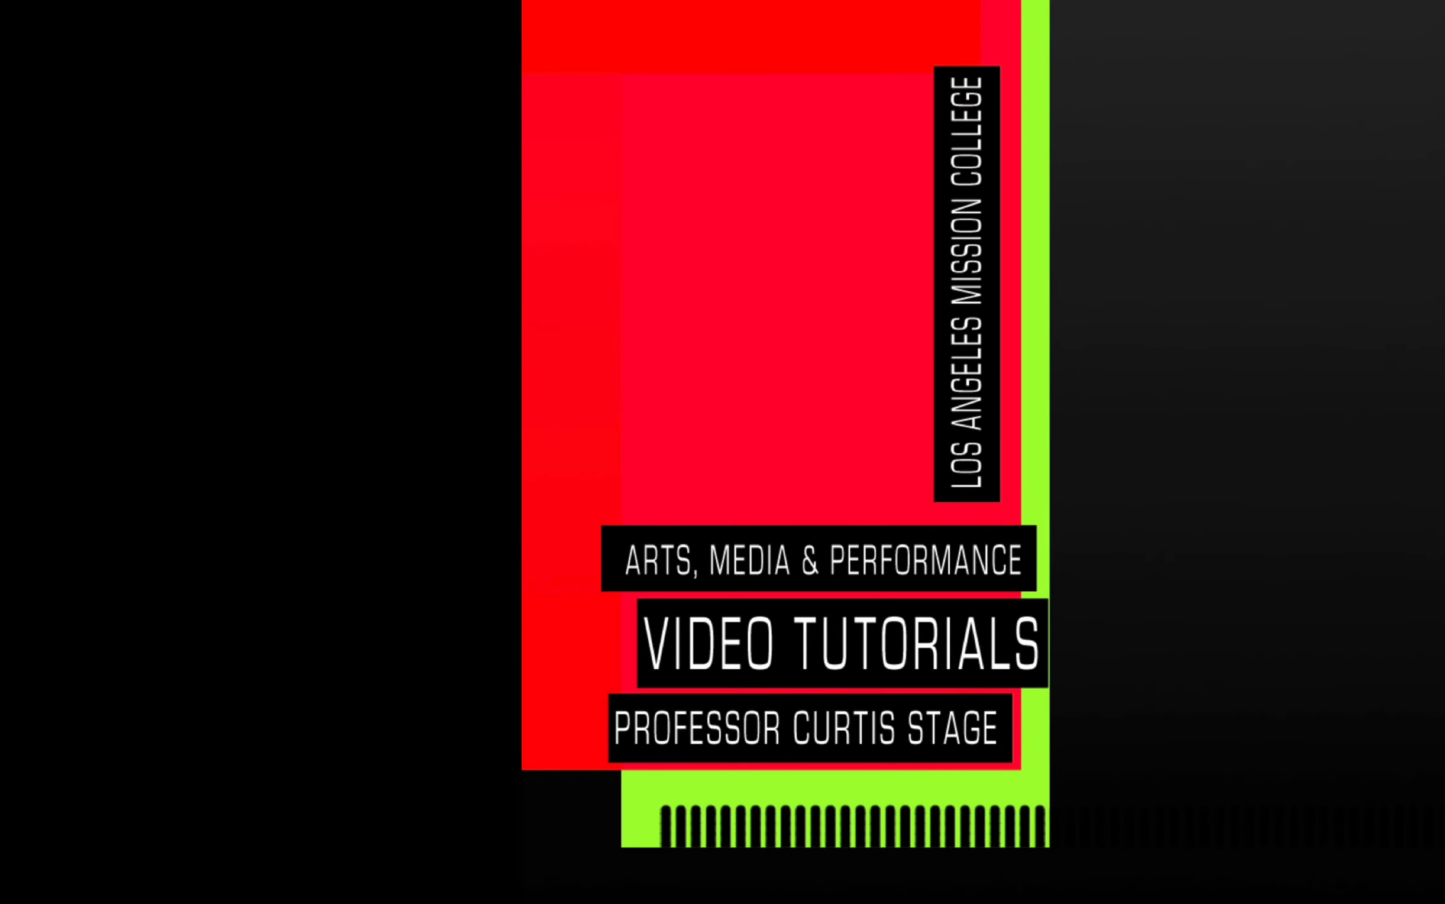